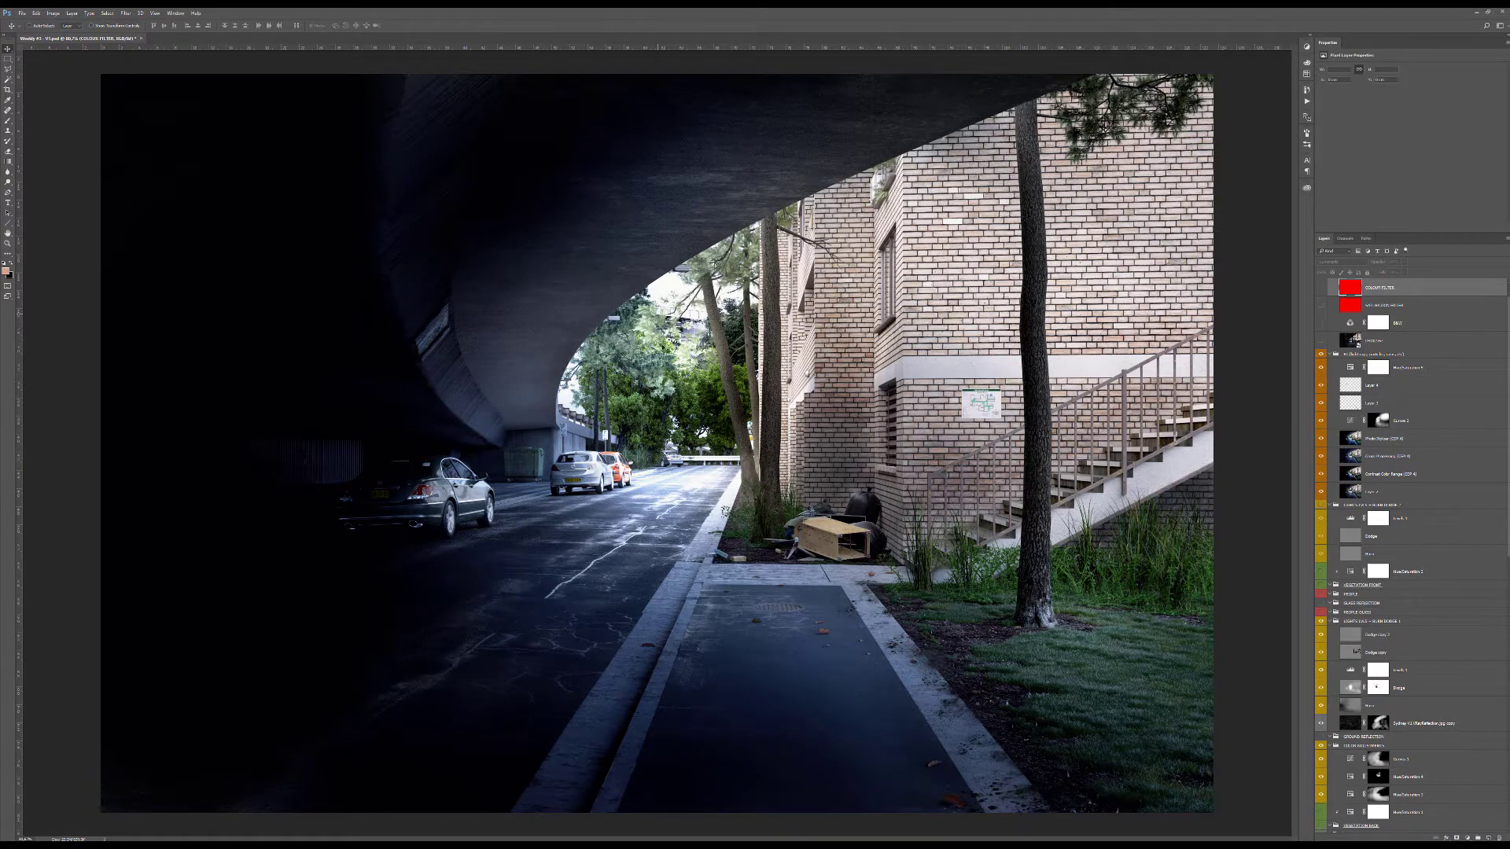
Examine the finished underpass street image, from the full composition to close views of the parked cars, brick building, staircase and footpath.
scroll(660, 355, "down", 3, "alt")
scroll(661, 355, "up", 4, "alt")
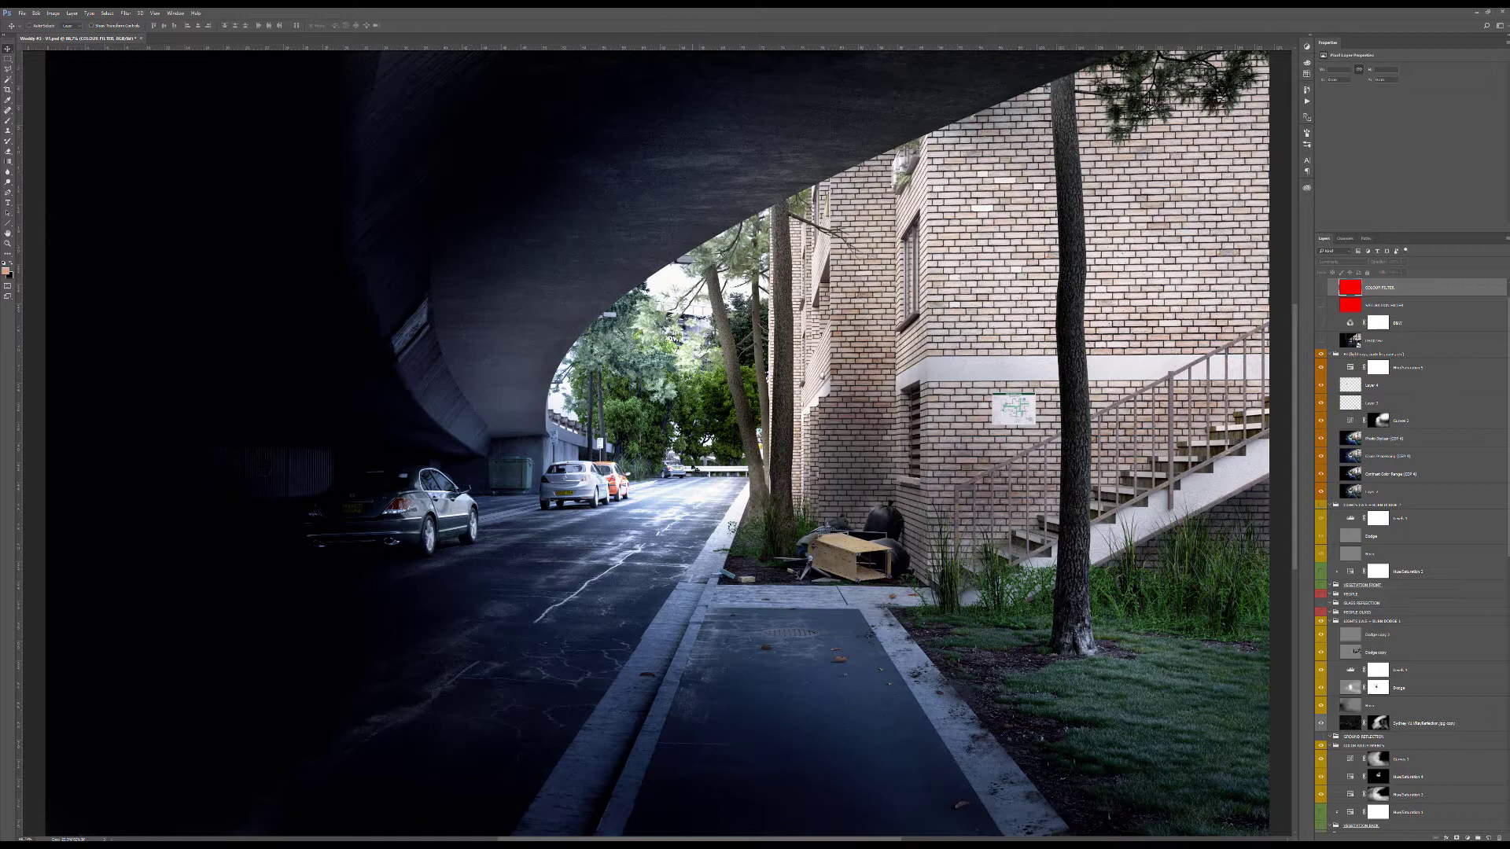
key("ctrl+minus")
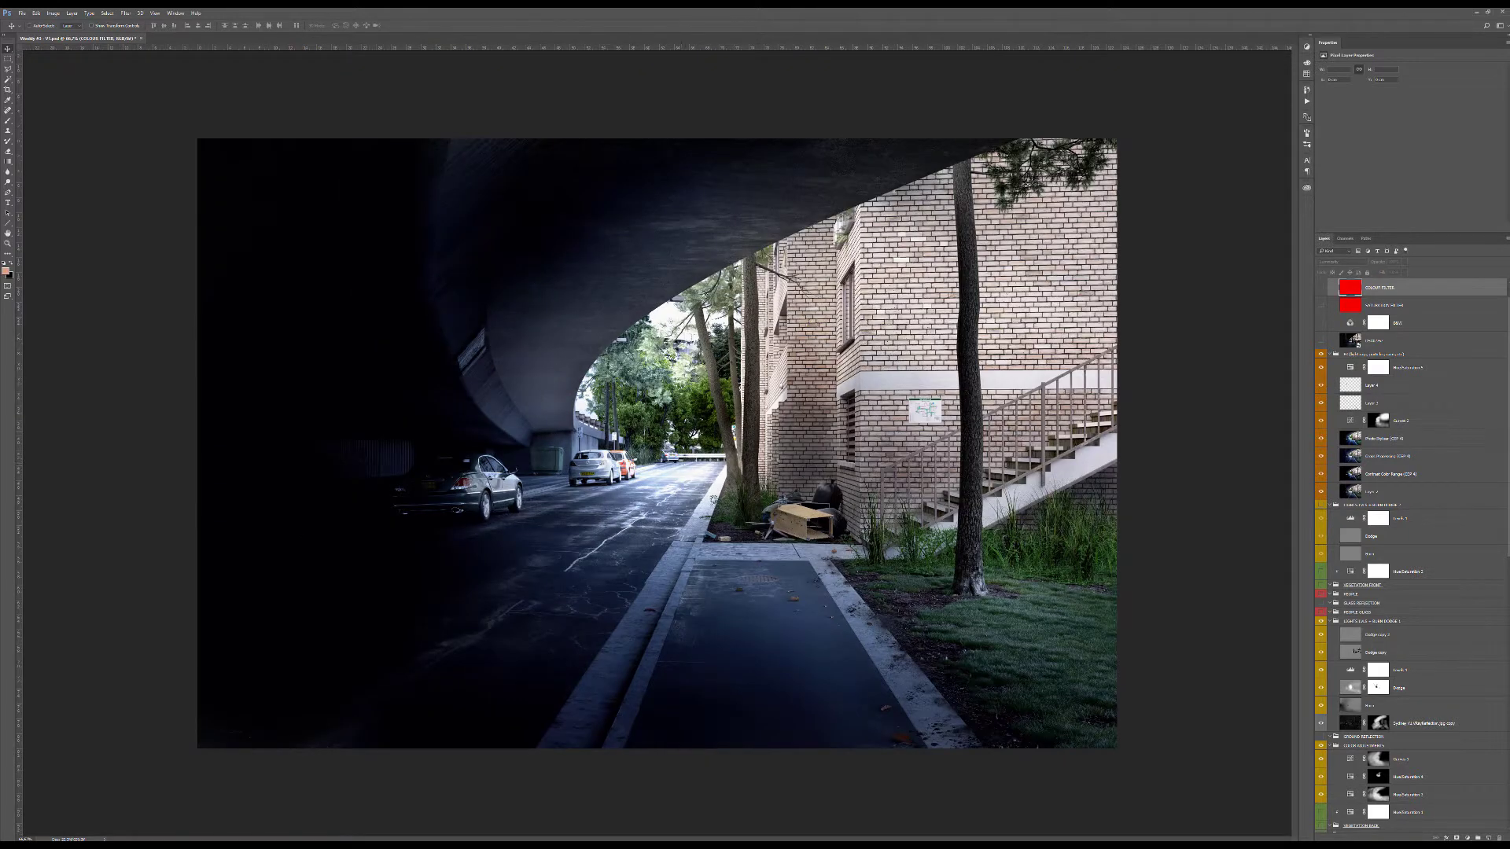
key("ctrl+plus")
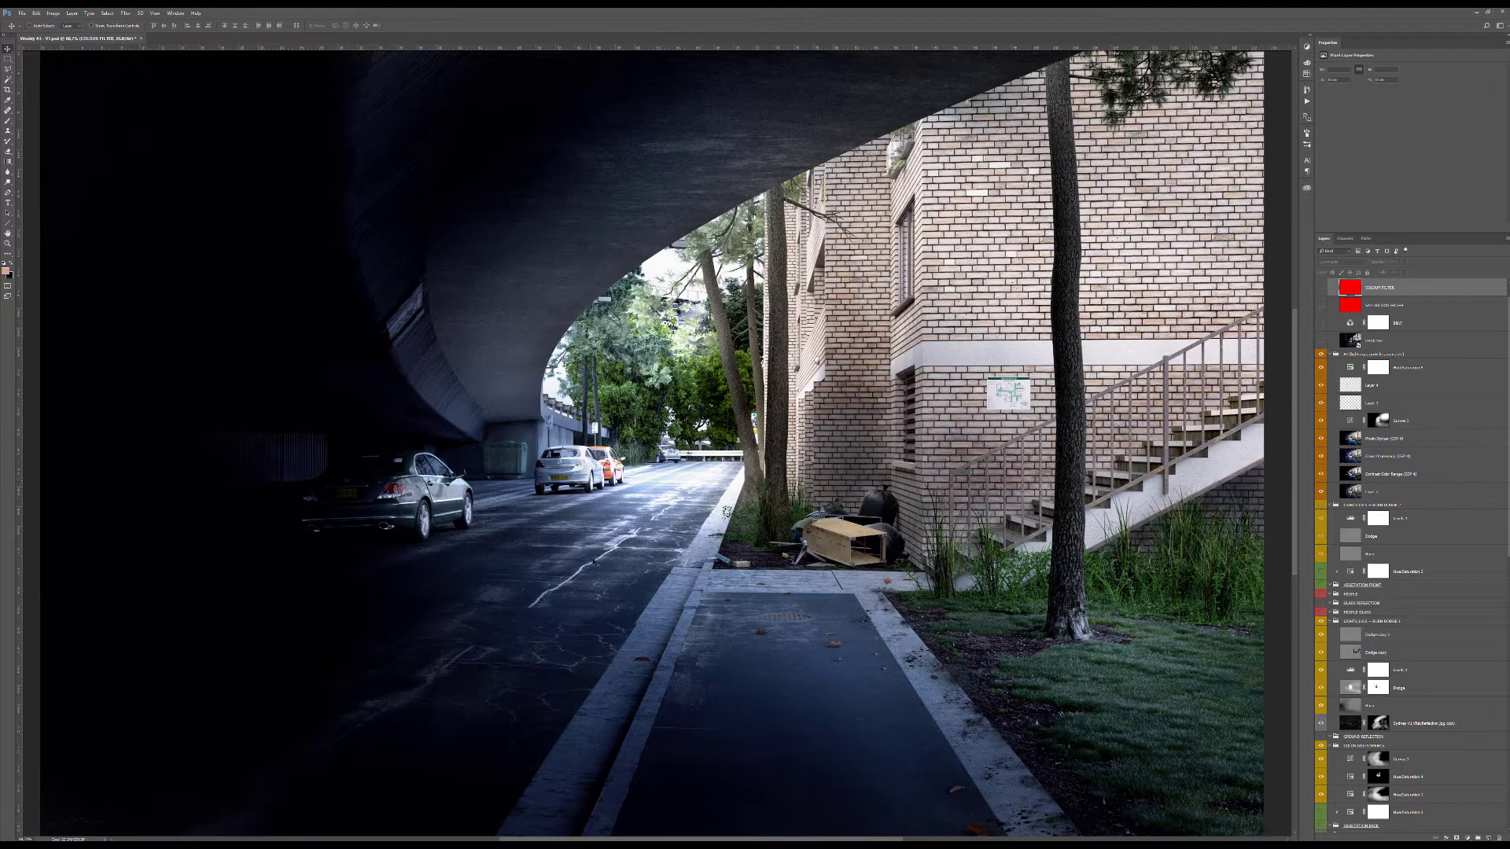
scroll(674, 504, "up", 1, "alt")
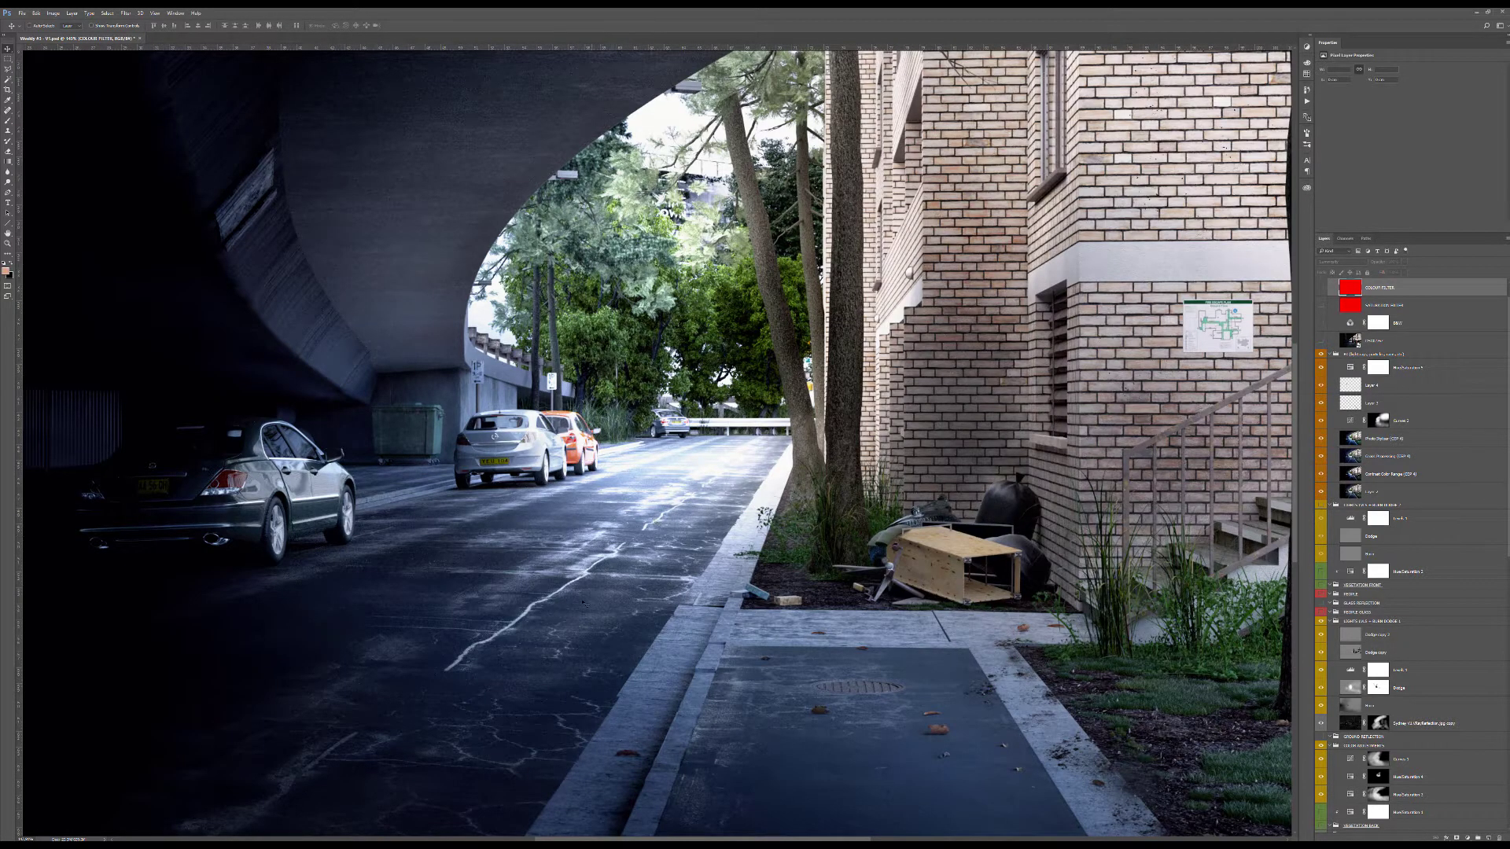
scroll(700, 506, "down", 2, "alt")
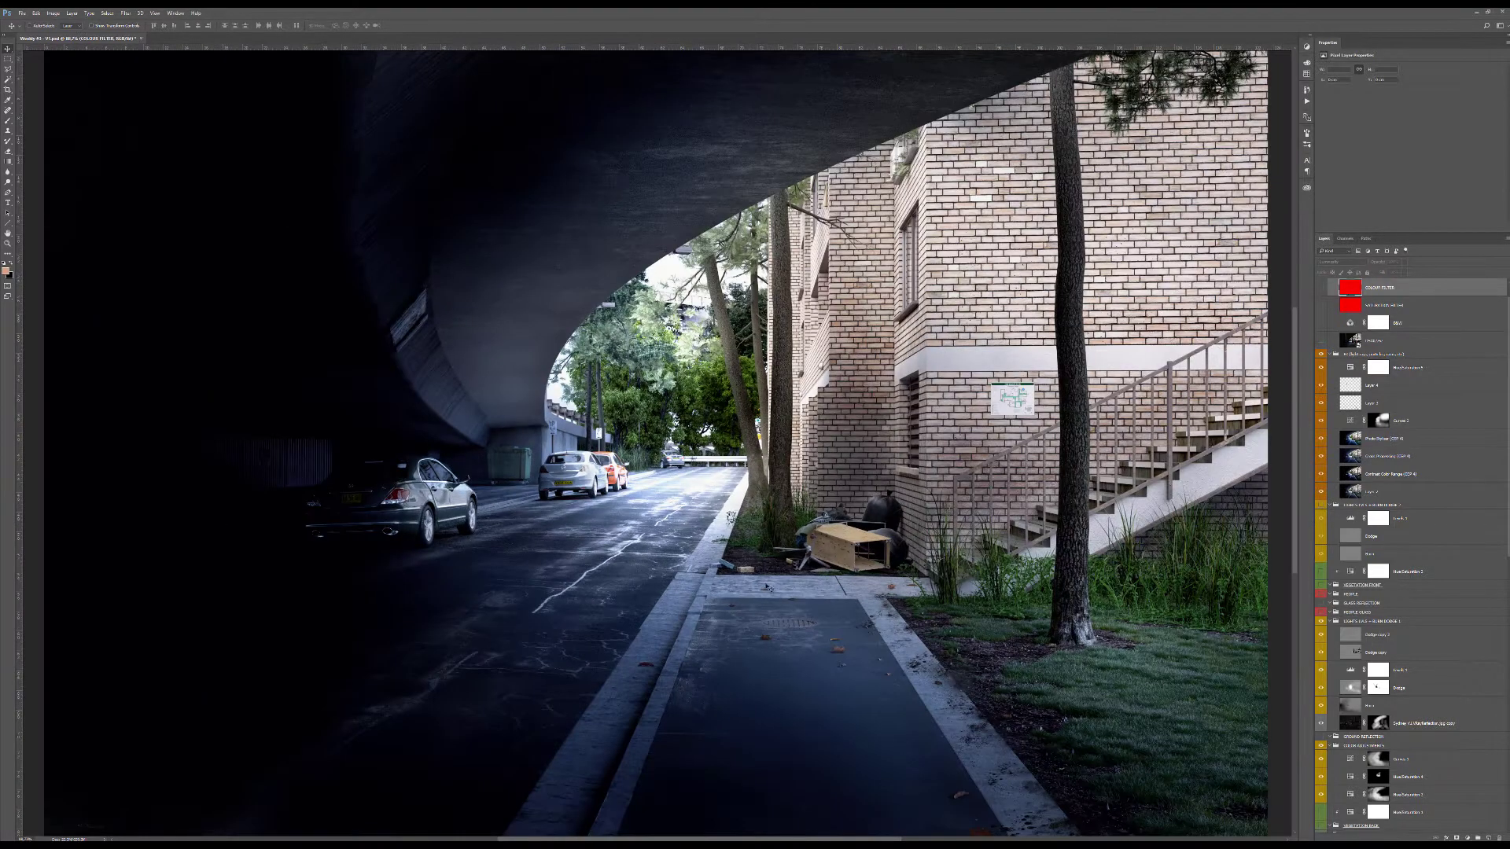
scroll(848, 585, "down", 1, "alt")
scroll(789, 607, "up", 1, "alt")
scroll(789, 606, "down", 1, "alt")
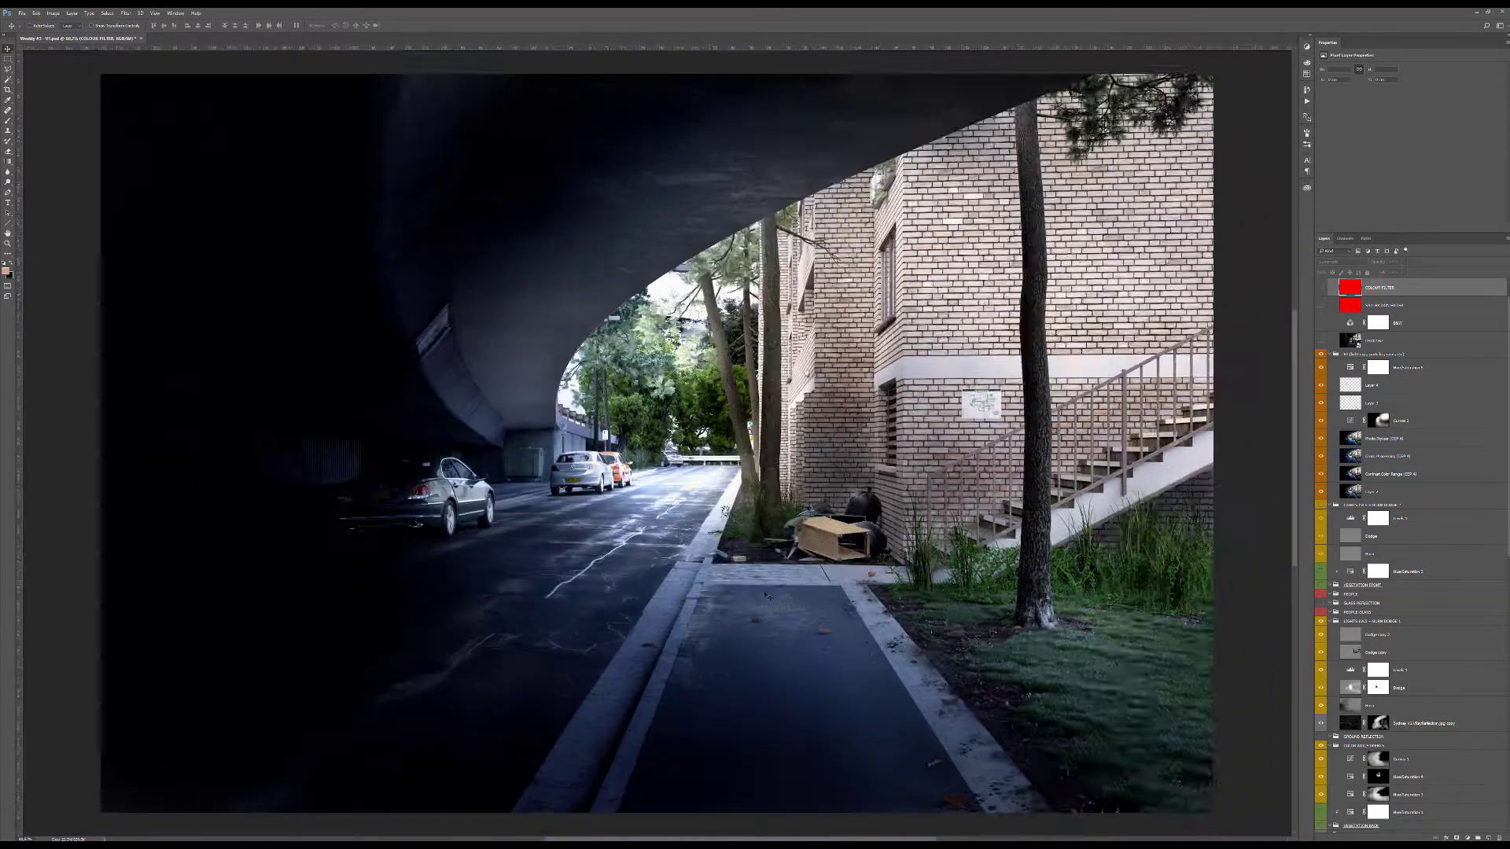
scroll(692, 440, "up", 1, "alt")
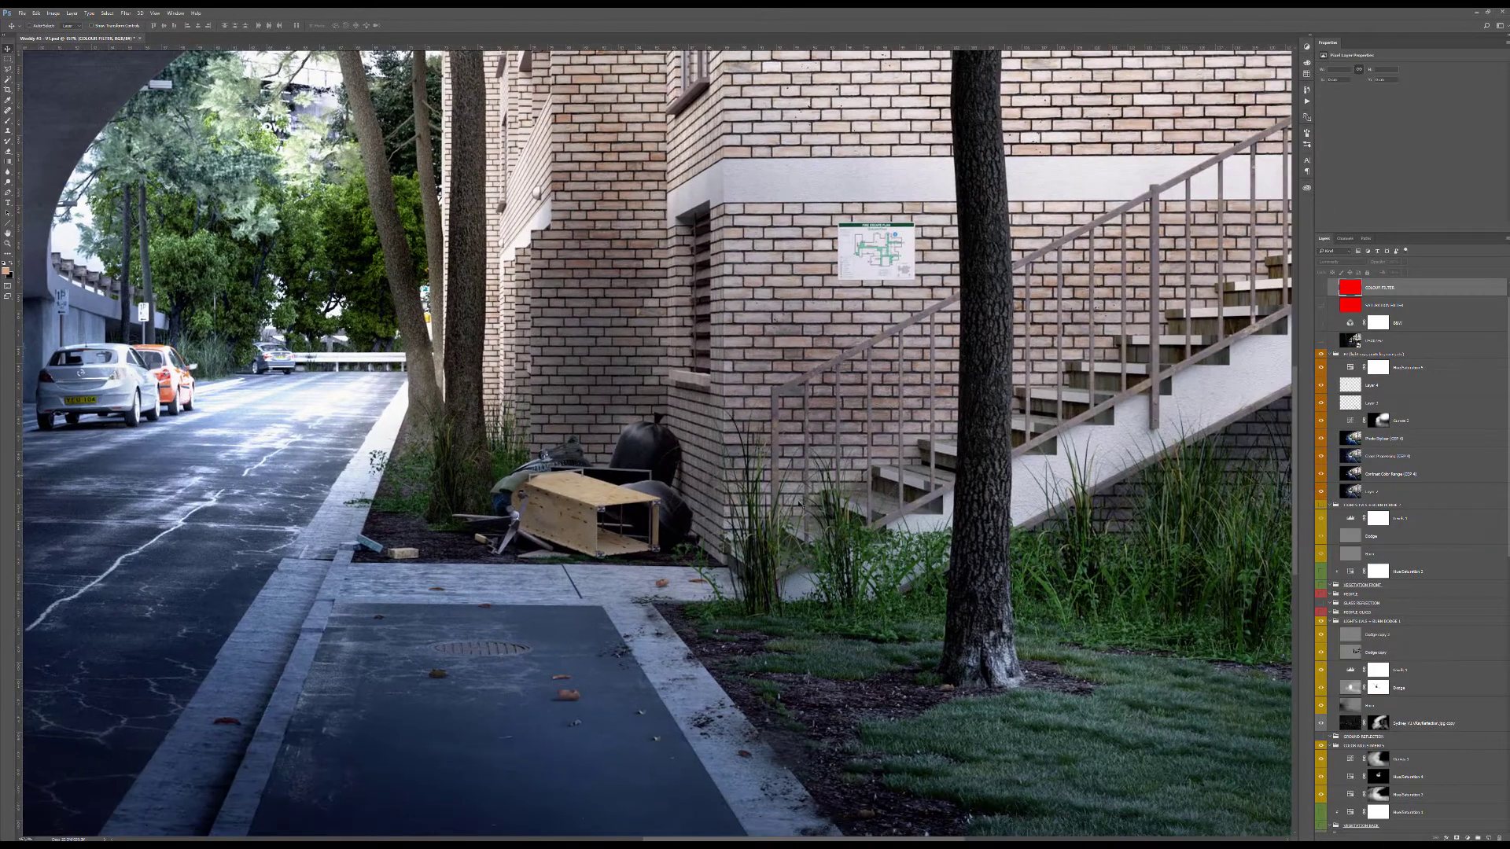
scroll(799, 503, "down", 2, "alt")
scroll(894, 654, "up", 1, "alt")
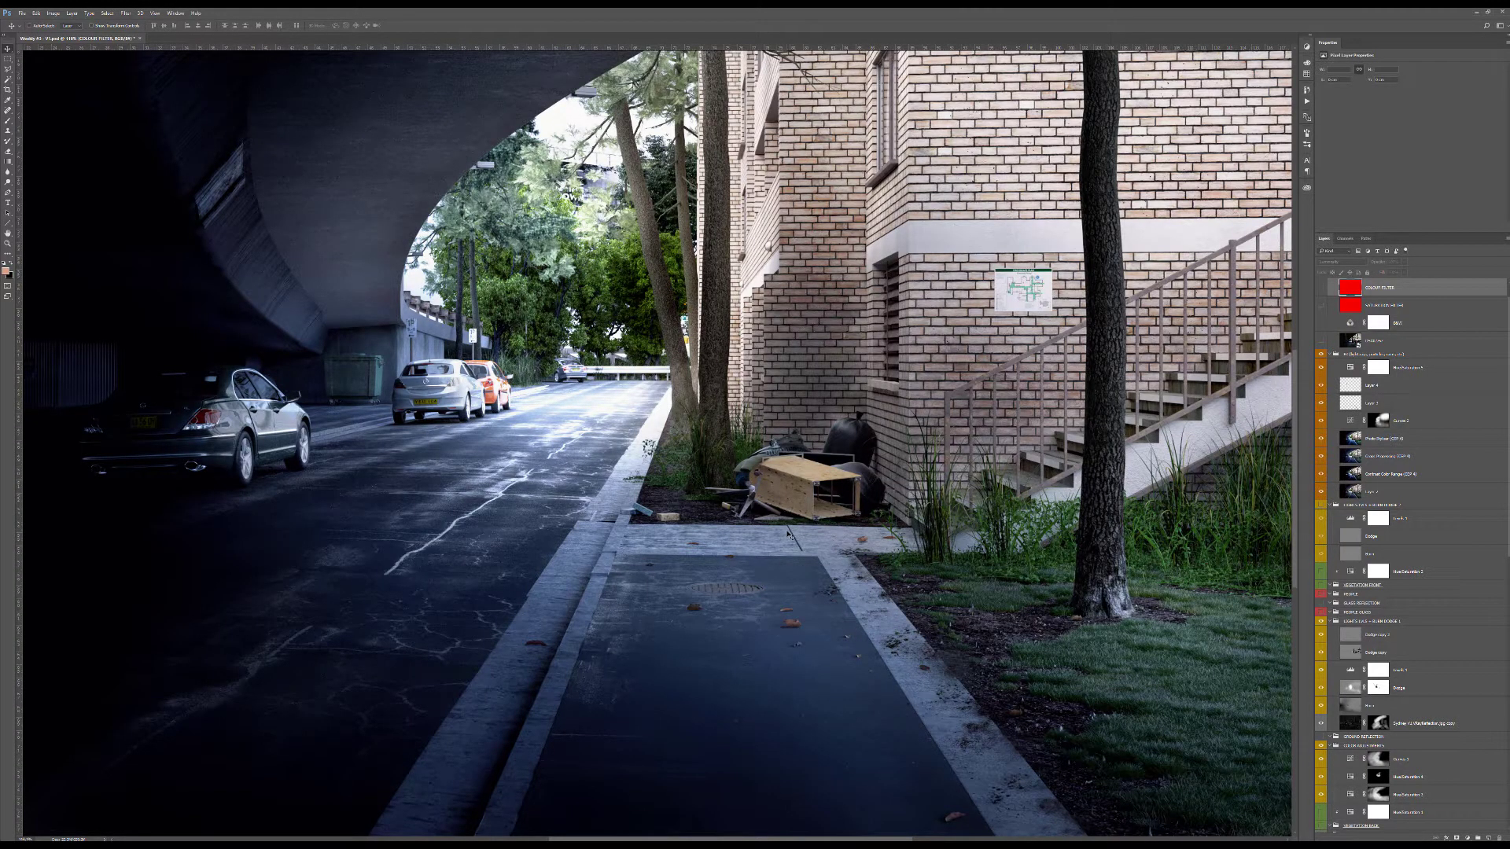
scroll(911, 414, "down", 3, "alt")
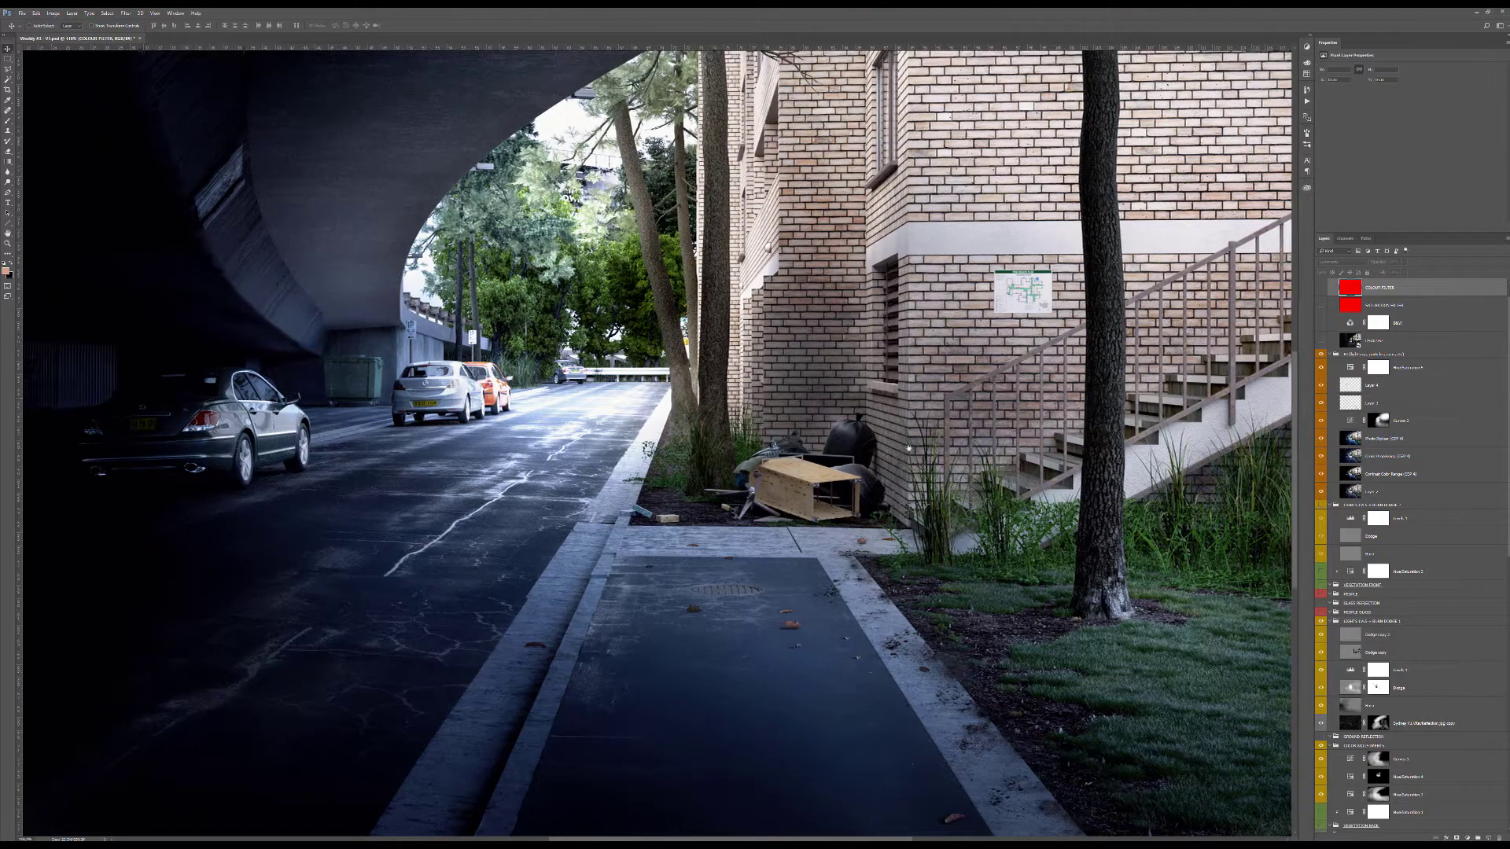
Switch to 3ds Max and look through the scene camera that frames the underpass and brick building.
key("alt+Tab")
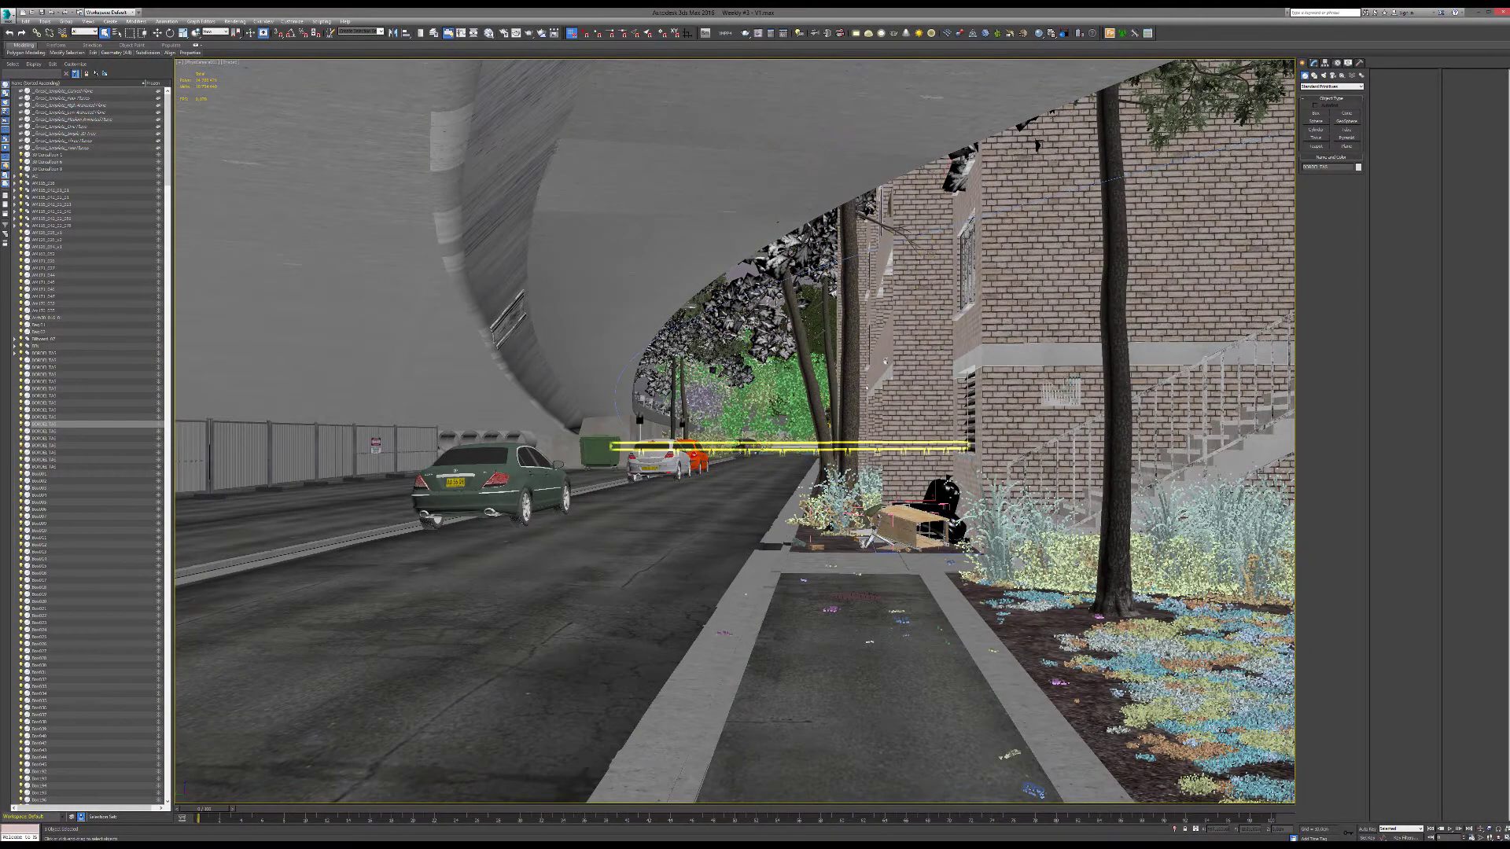
left_click(824, 563)
left_click(856, 598)
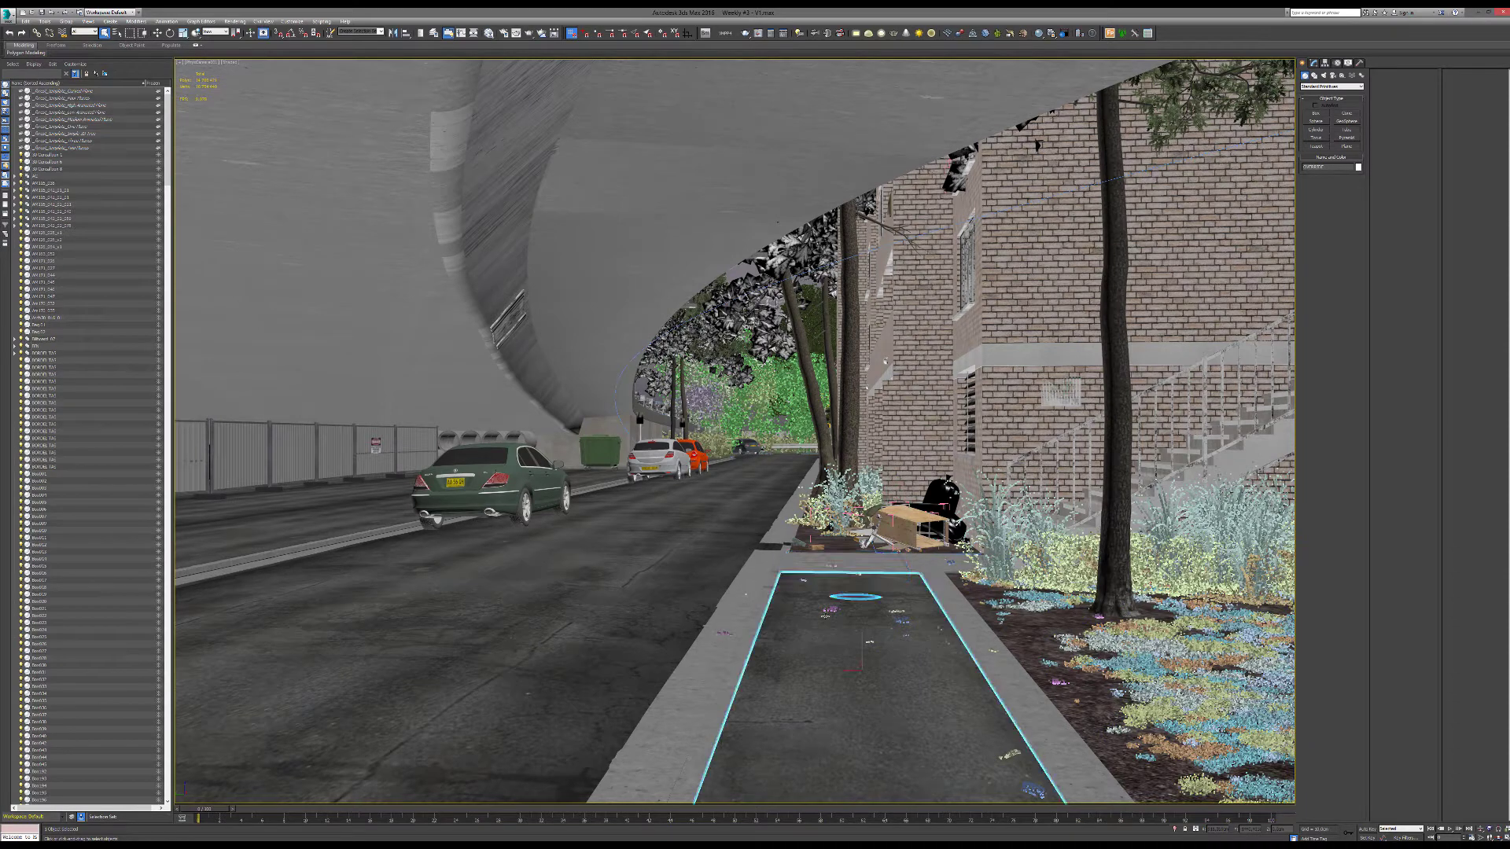
key("c")
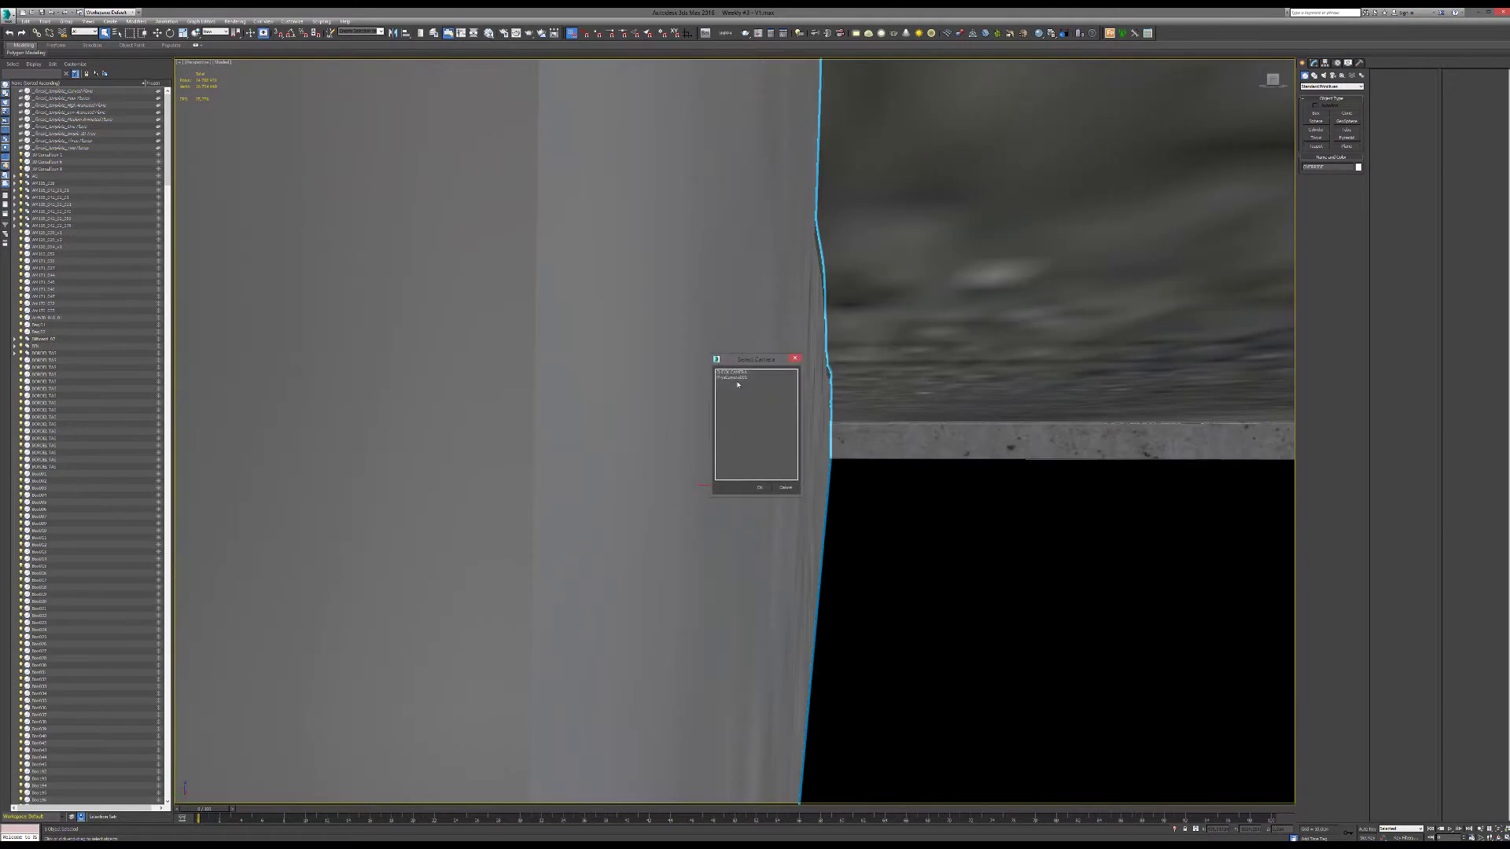
left_click(732, 372)
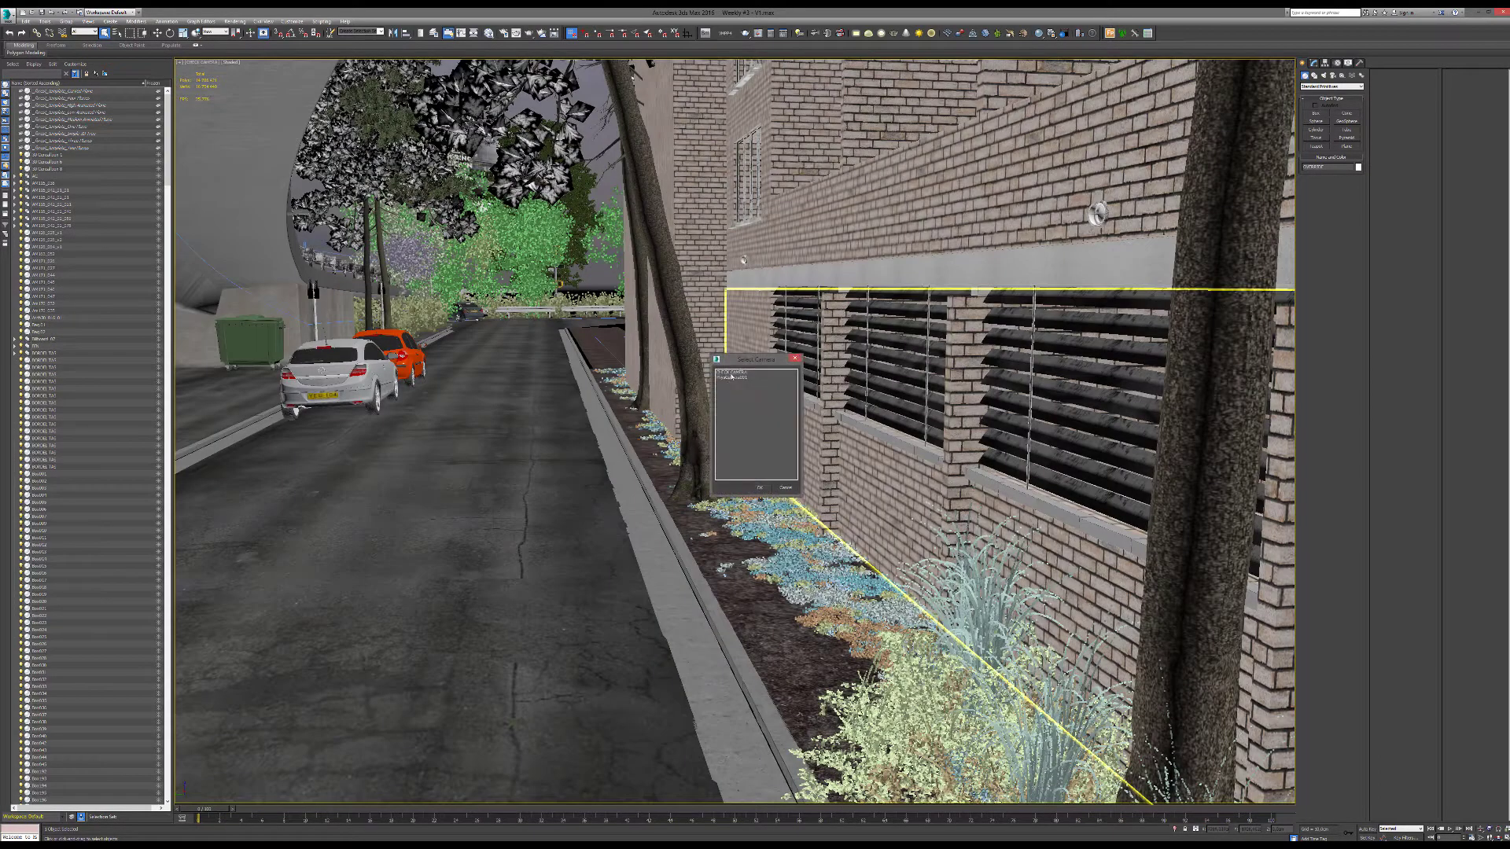
left_click(726, 378)
double_click(726, 379)
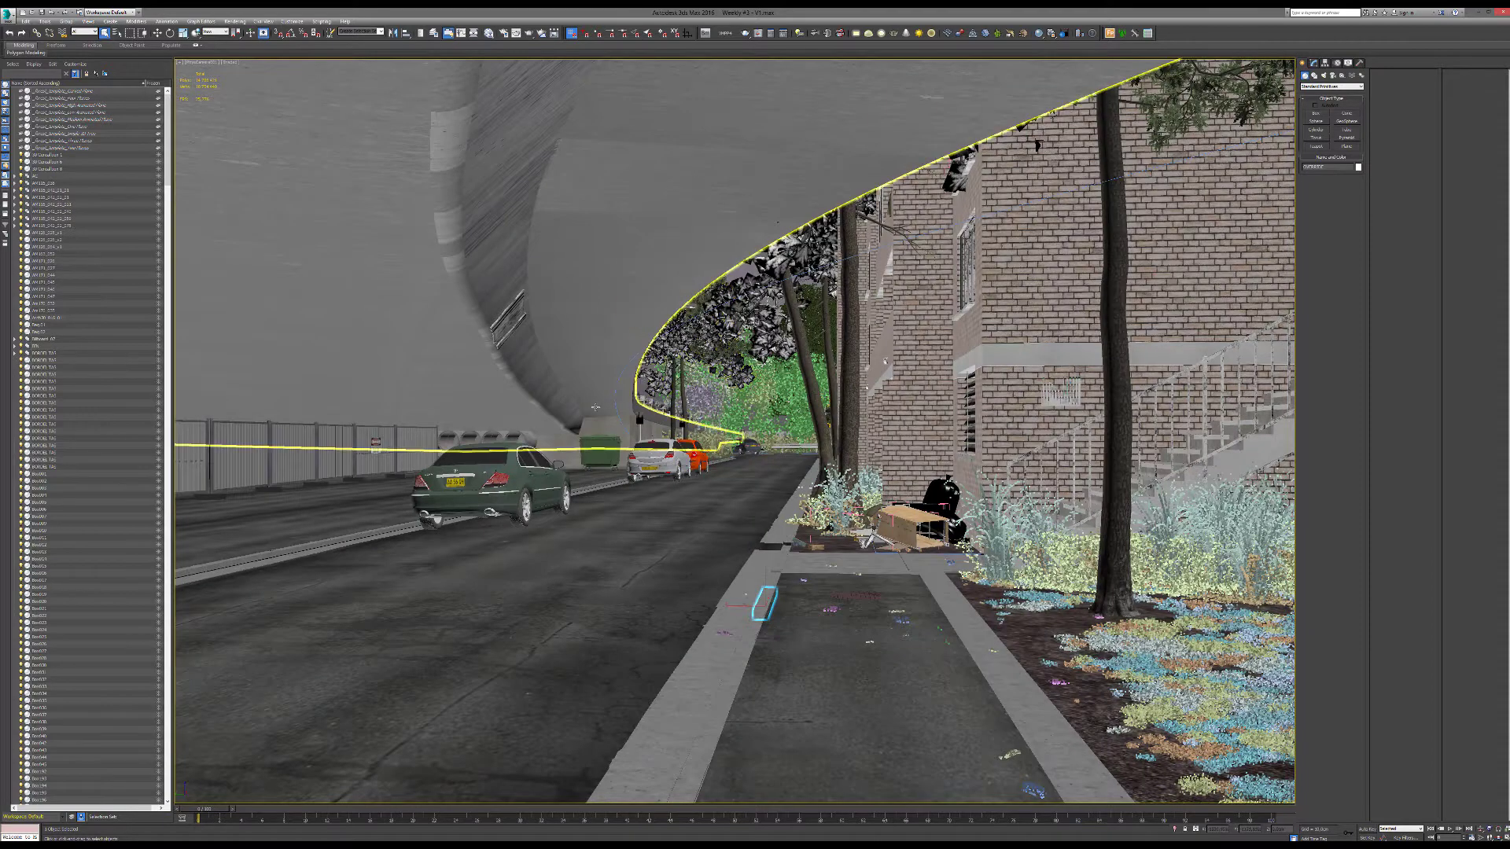
Select the curved concrete overpass and compare the scene with the finished image in Photoshop.
left_click(564, 326)
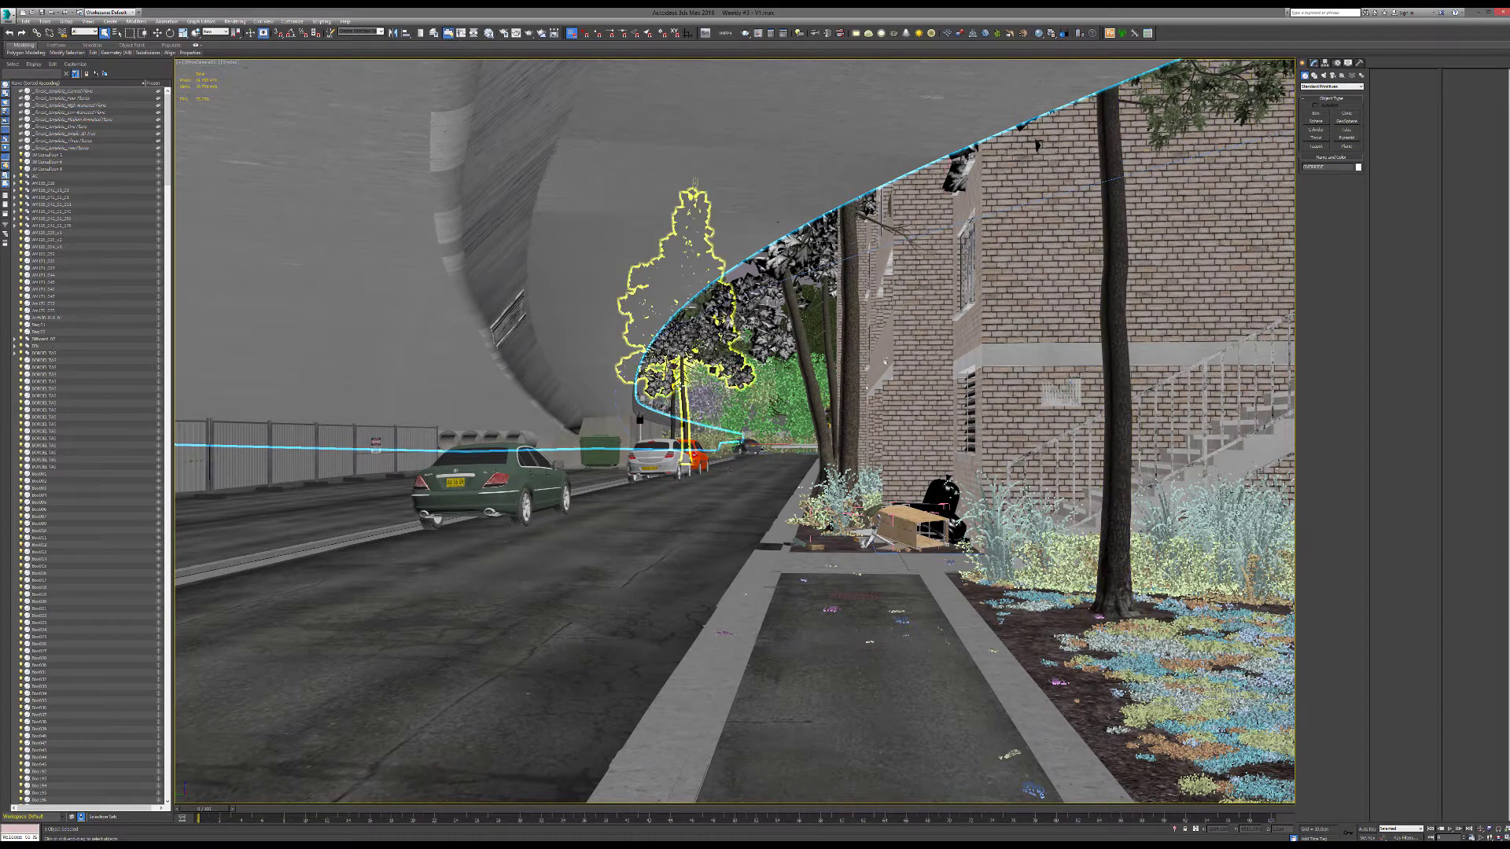
key("alt+Tab")
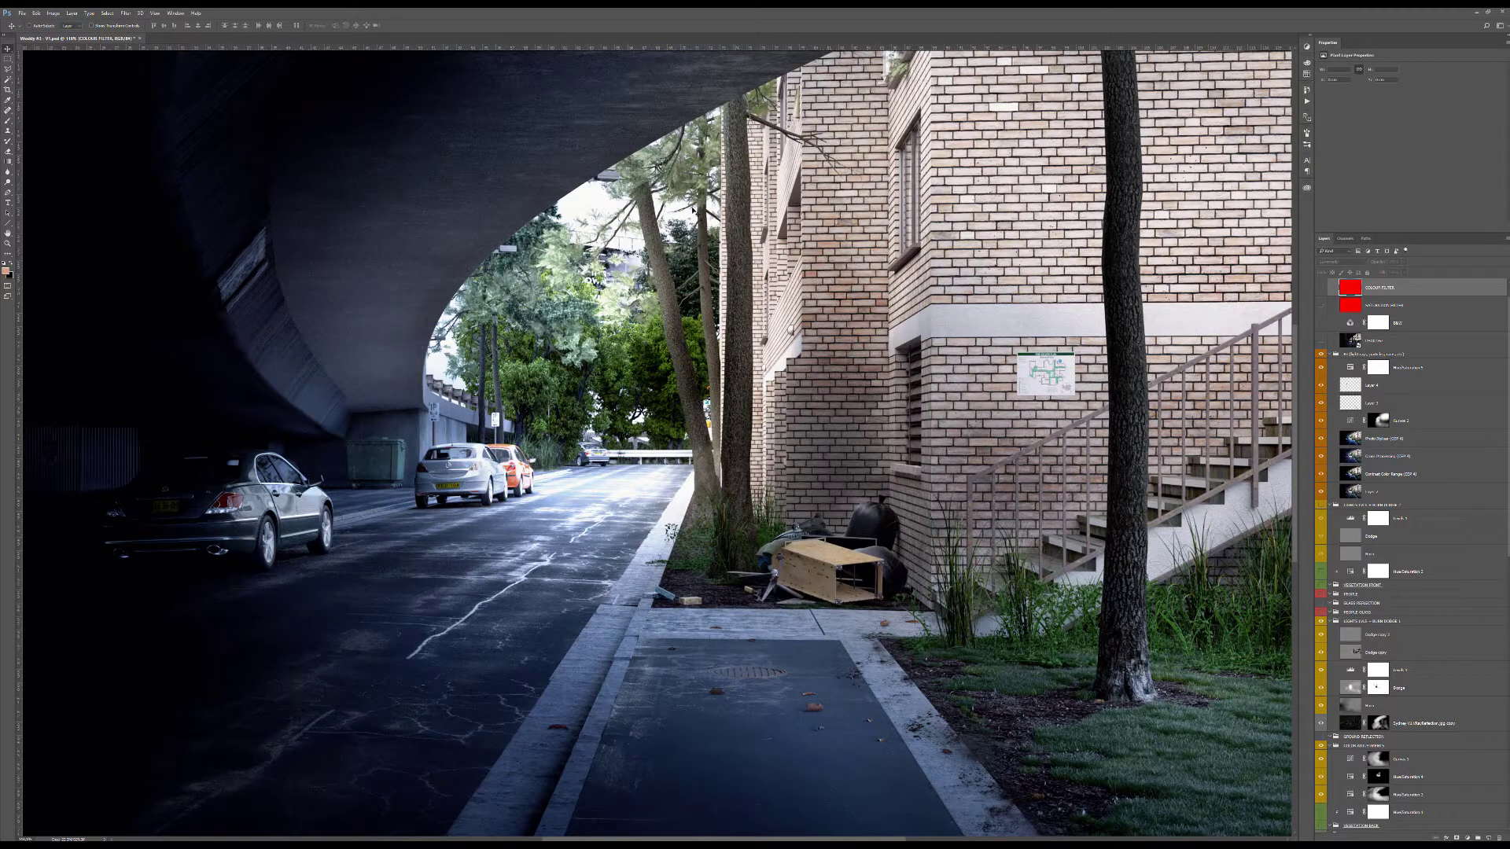
scroll(692, 210, "down", 2, "alt")
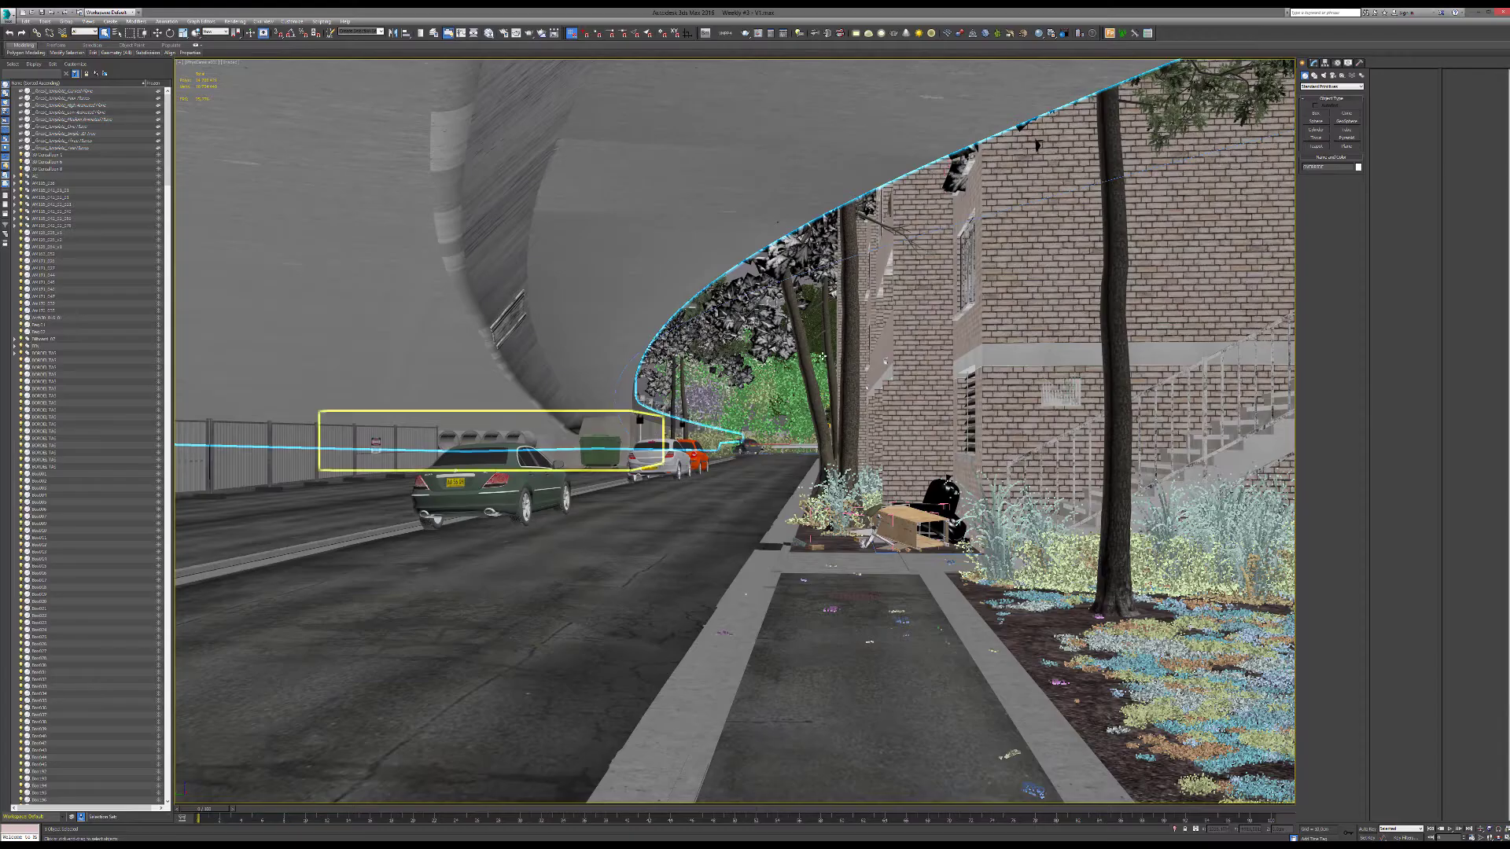
In a perspective view near the kerb, select the asphalt road and show its modifier stack.
key("p")
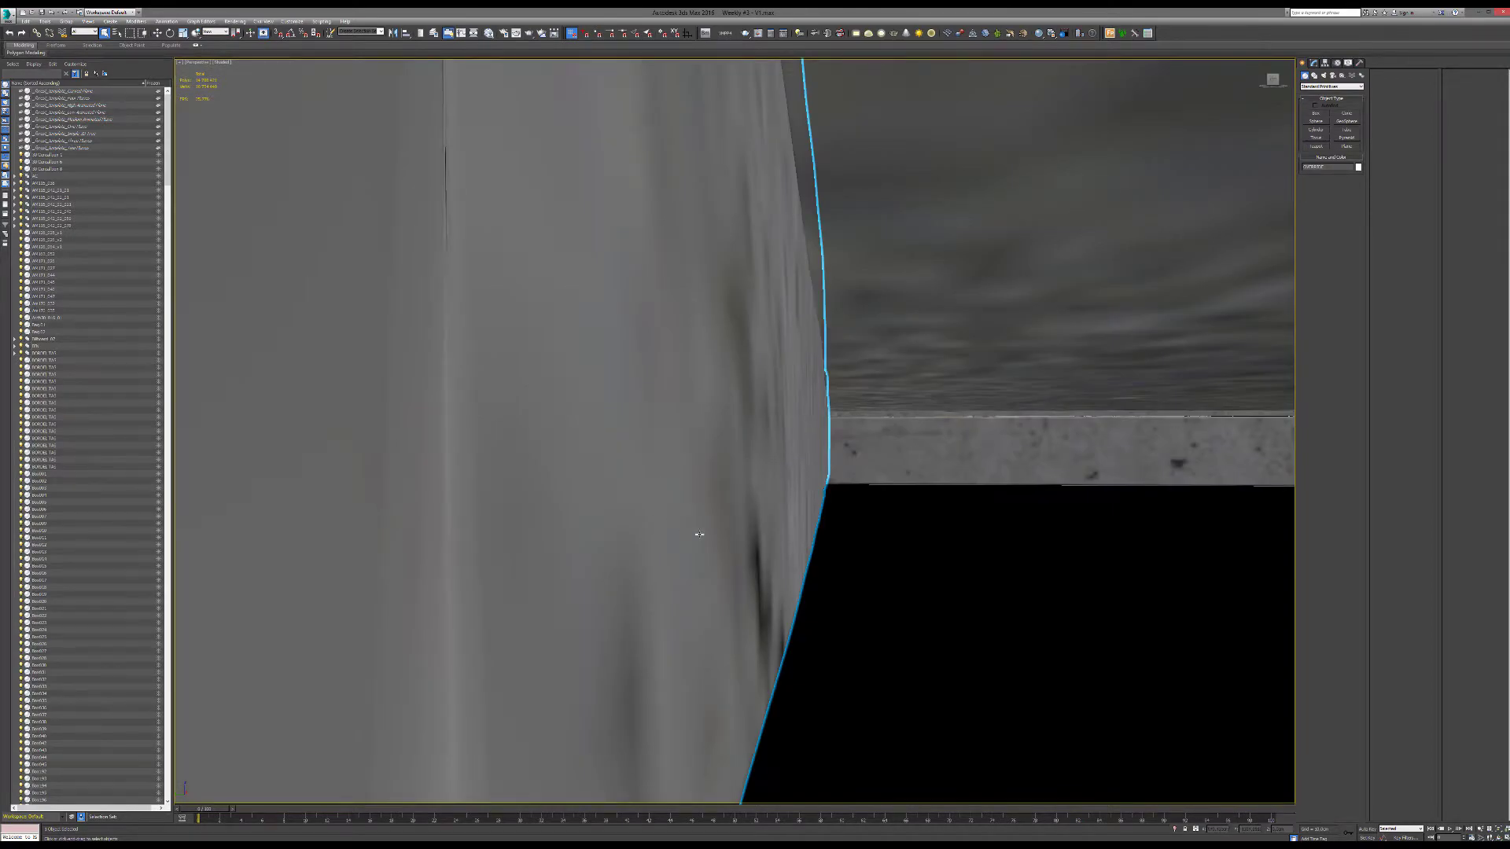
middle_click_drag(699, 535, 590, 414, "alt")
scroll(863, 540, "down", 2)
scroll(779, 519, "down", 2)
left_click(519, 353)
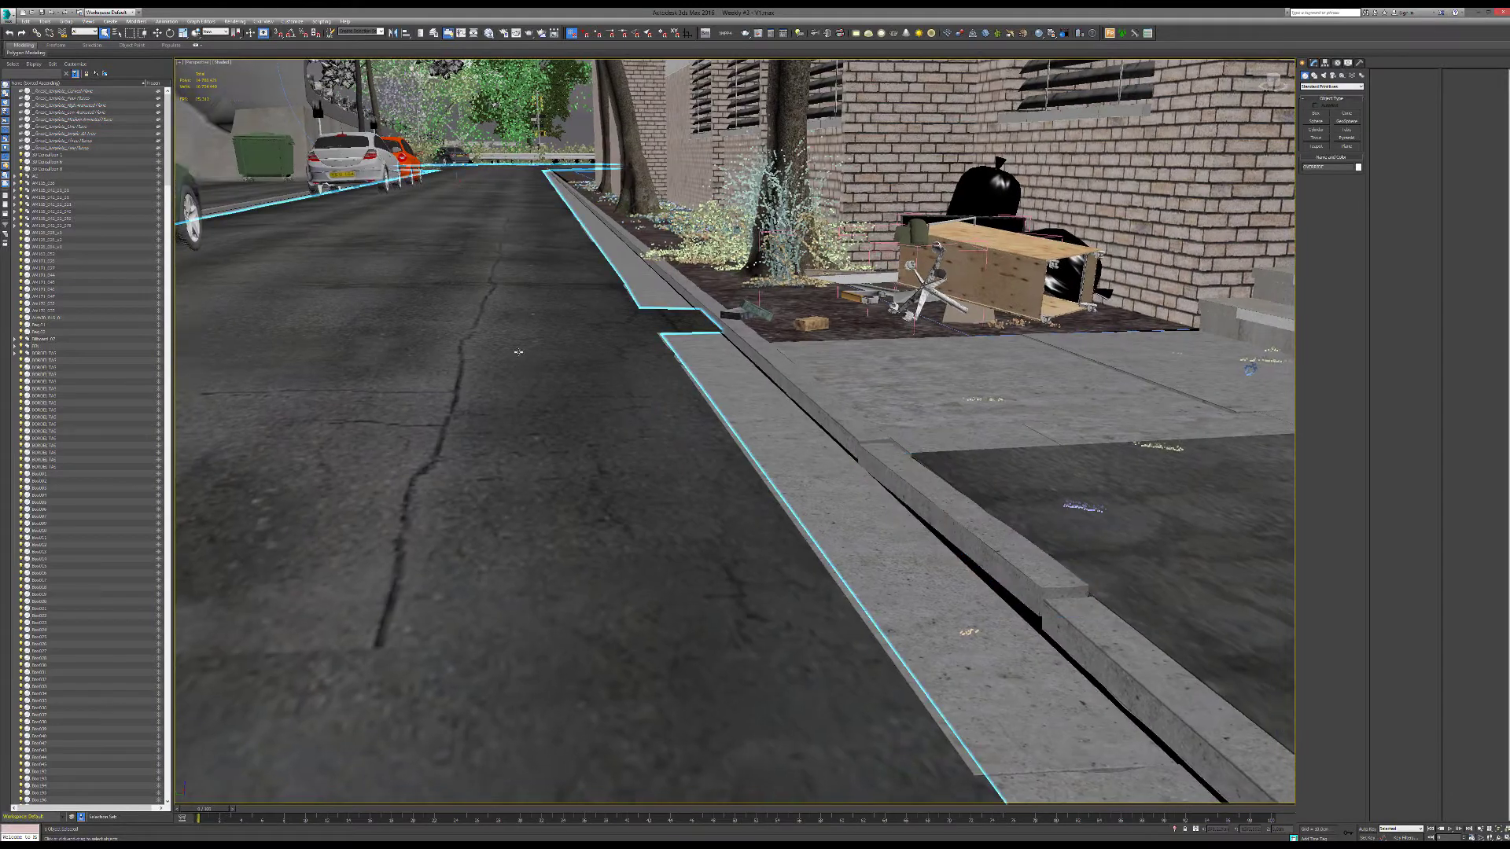
left_click(1314, 63)
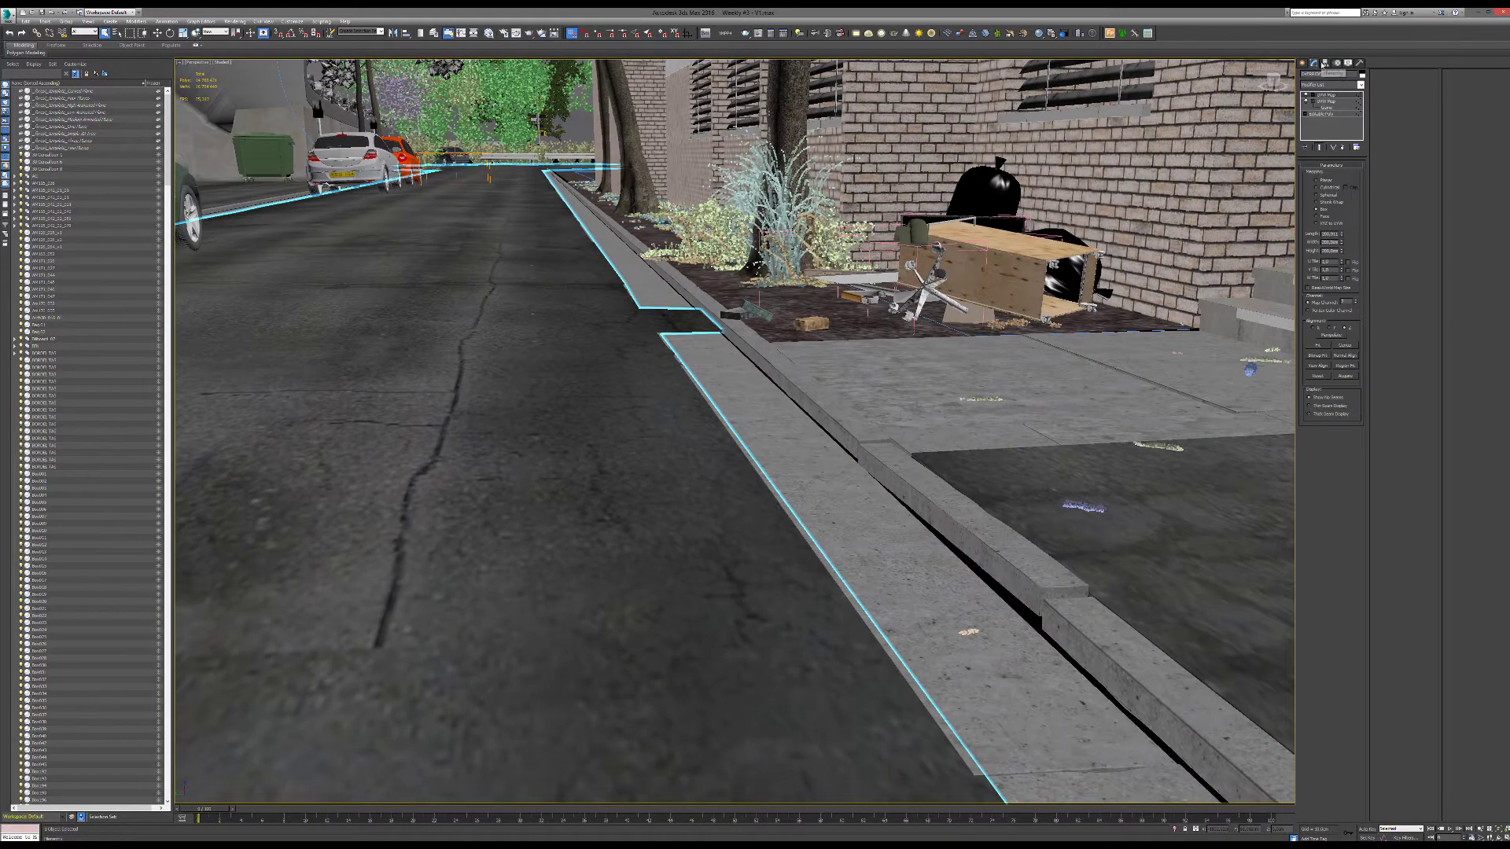
Select the concrete gutter slab and the raised kerb block beside the footpath to inspect them up close.
left_click(786, 402)
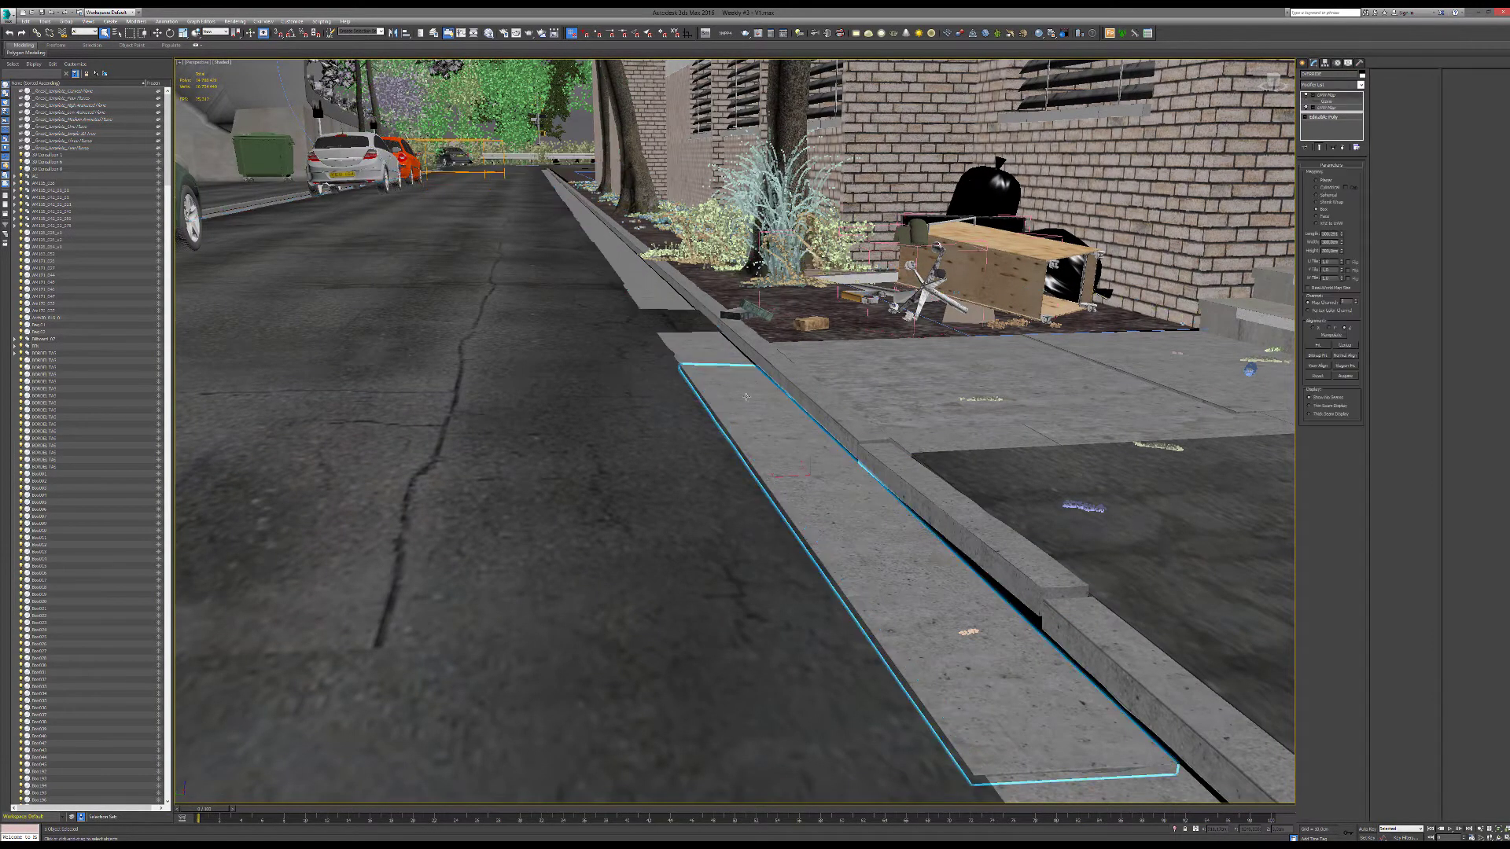
scroll(777, 380, "up", 3)
middle_click_drag(777, 380, 716, 352, "alt")
middle_click_drag(992, 495, 733, 416)
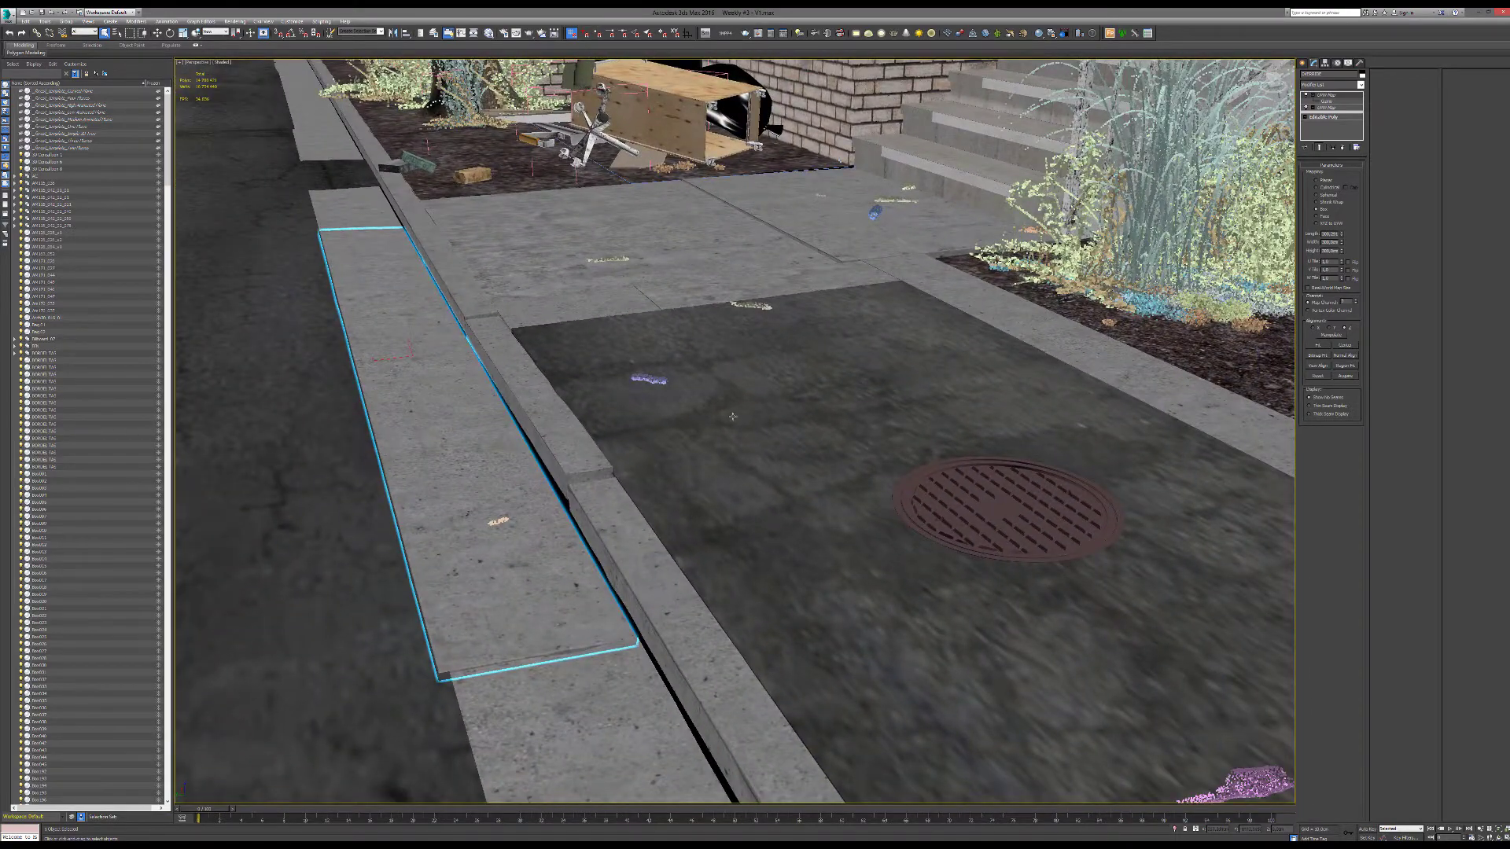
left_click(668, 414)
left_click(548, 409)
middle_click_drag(503, 411, 557, 410, "alt")
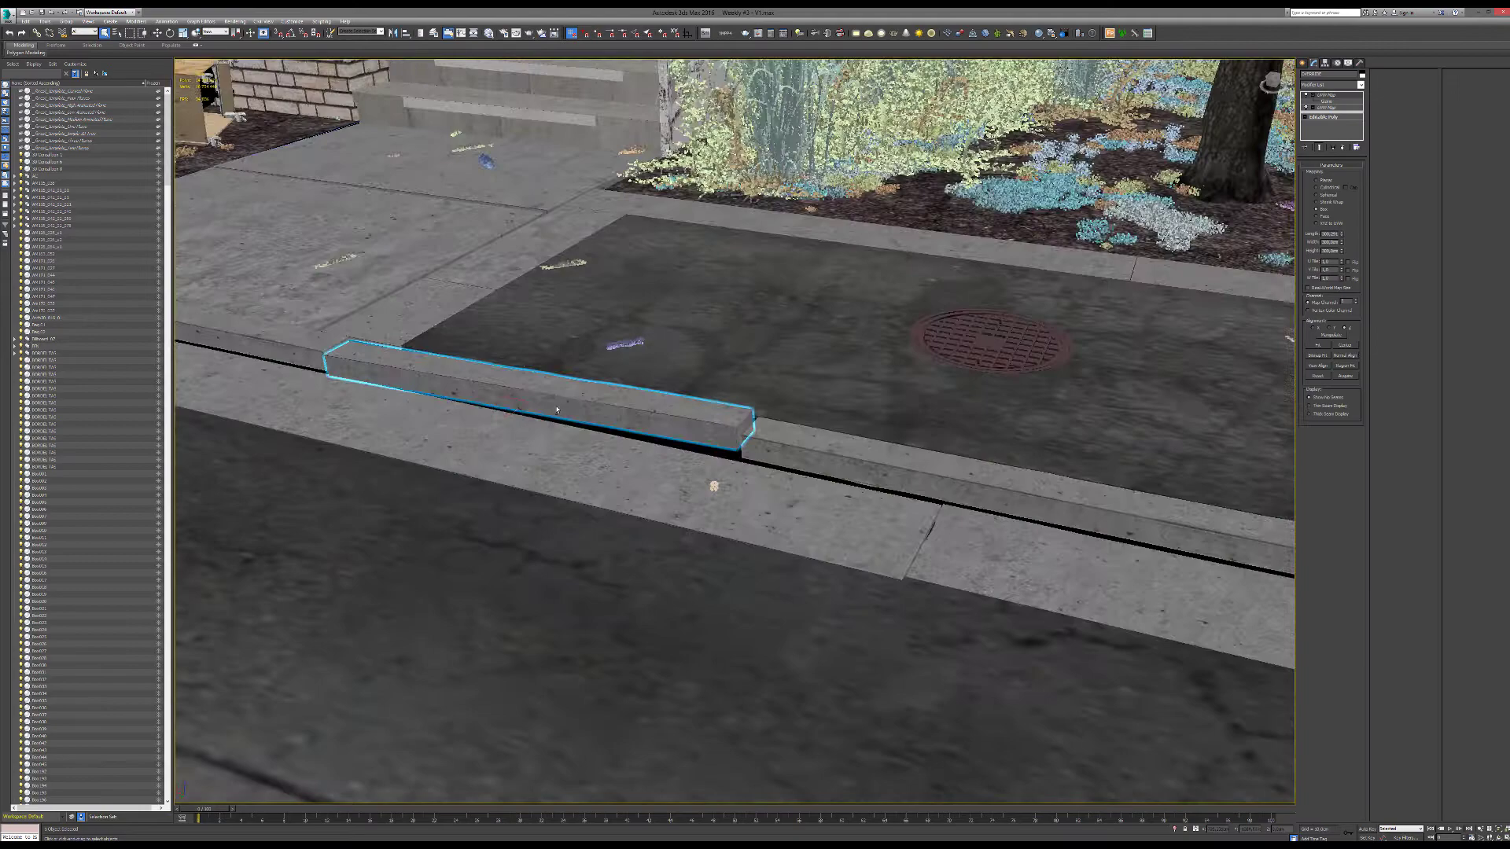
Isolate the kerb block and inspect its dense mesh in wireframe and shaded display.
key("alt+q")
key("F3")
middle_click_drag(826, 456, 689, 415, "alt")
scroll(747, 464, "up", 5)
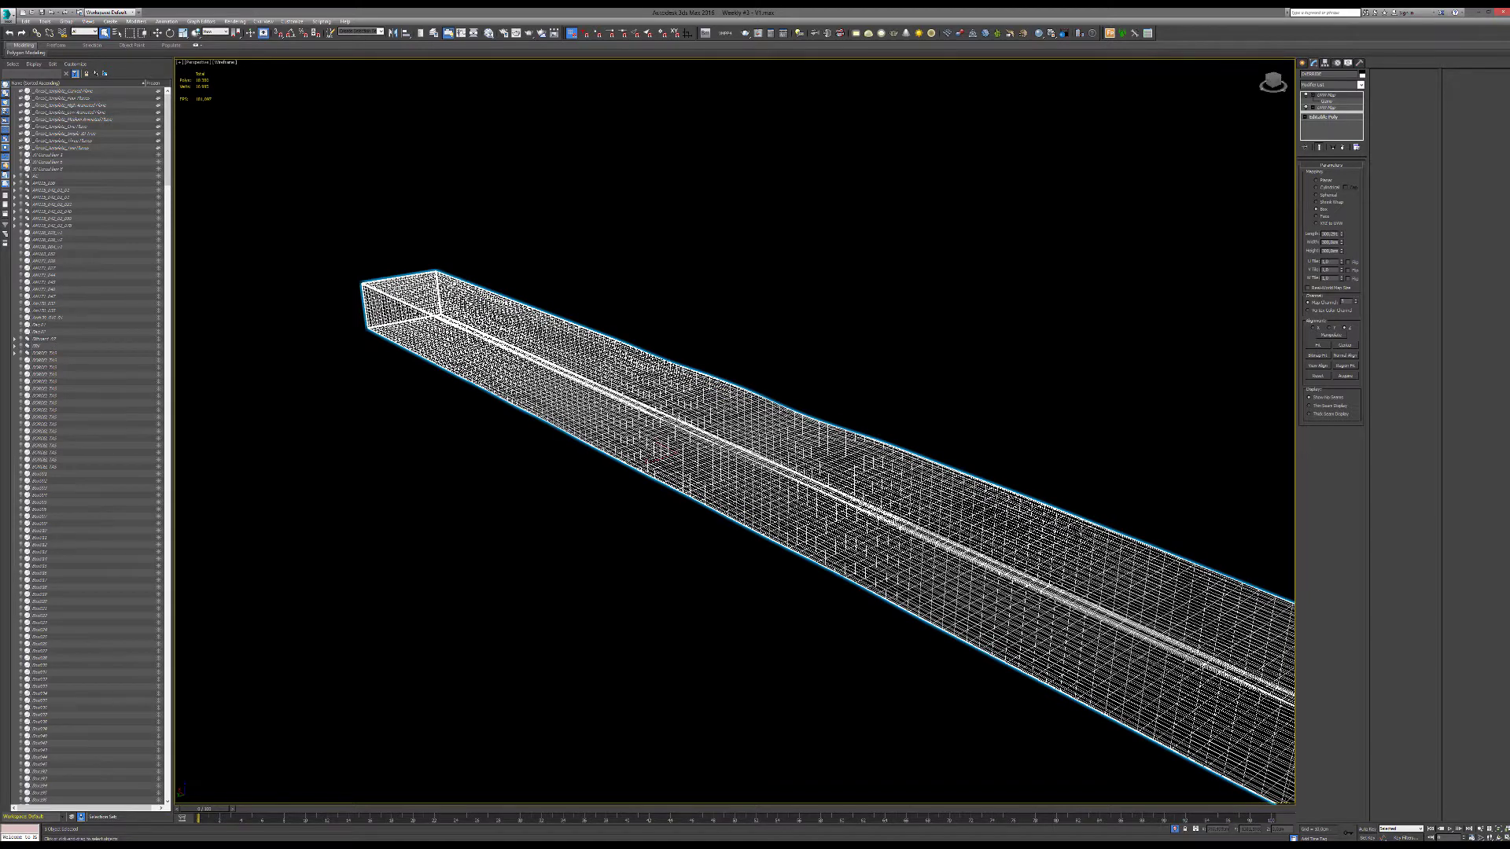
key("F3")
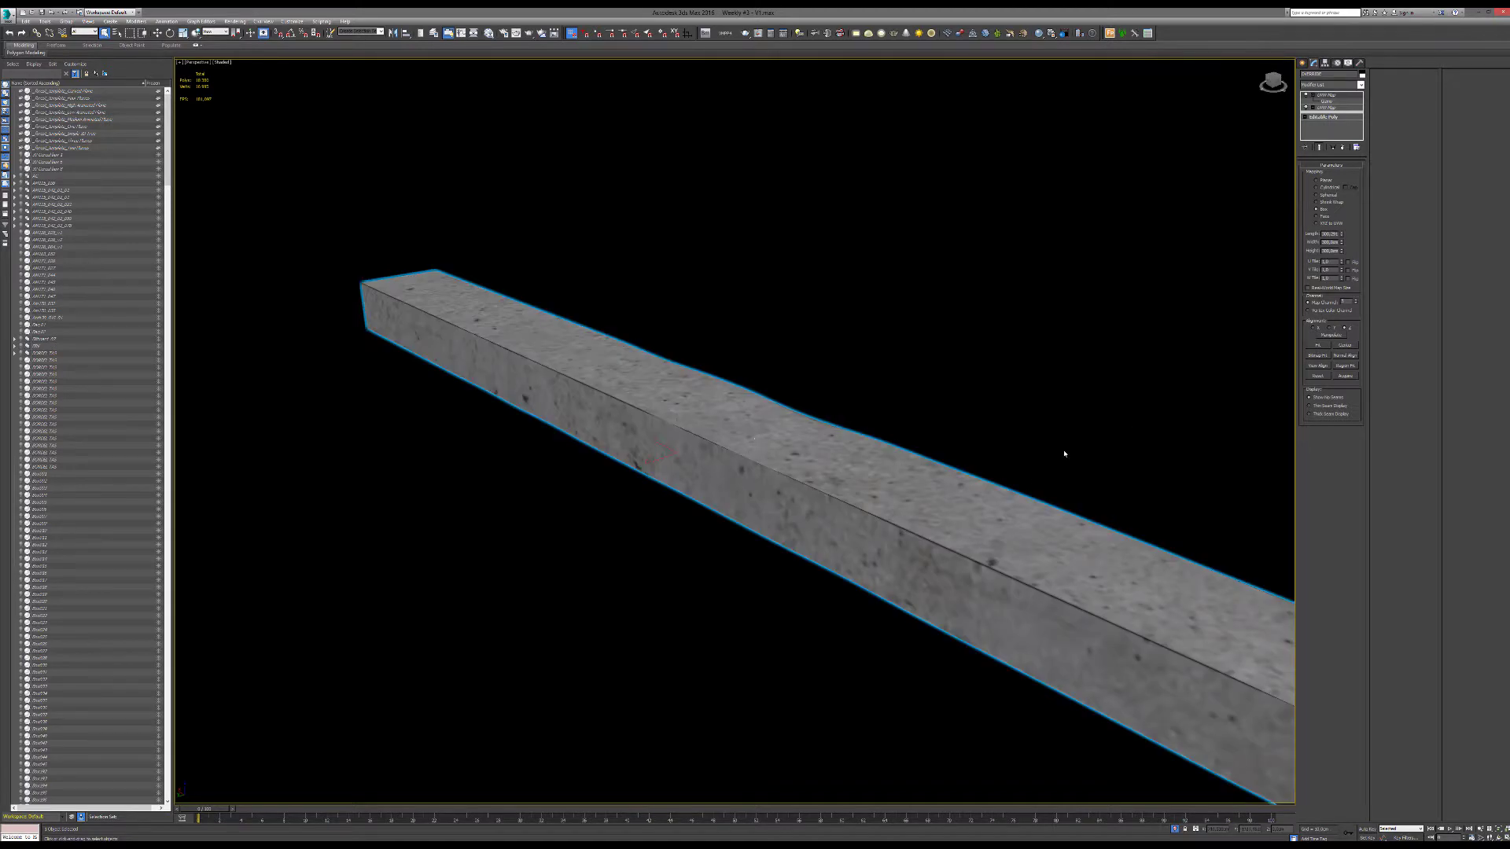
Show the Push/Pull paint deformation options in the kerb block's Editable Poly and return to its top UVW Map modifier.
left_click(1326, 117)
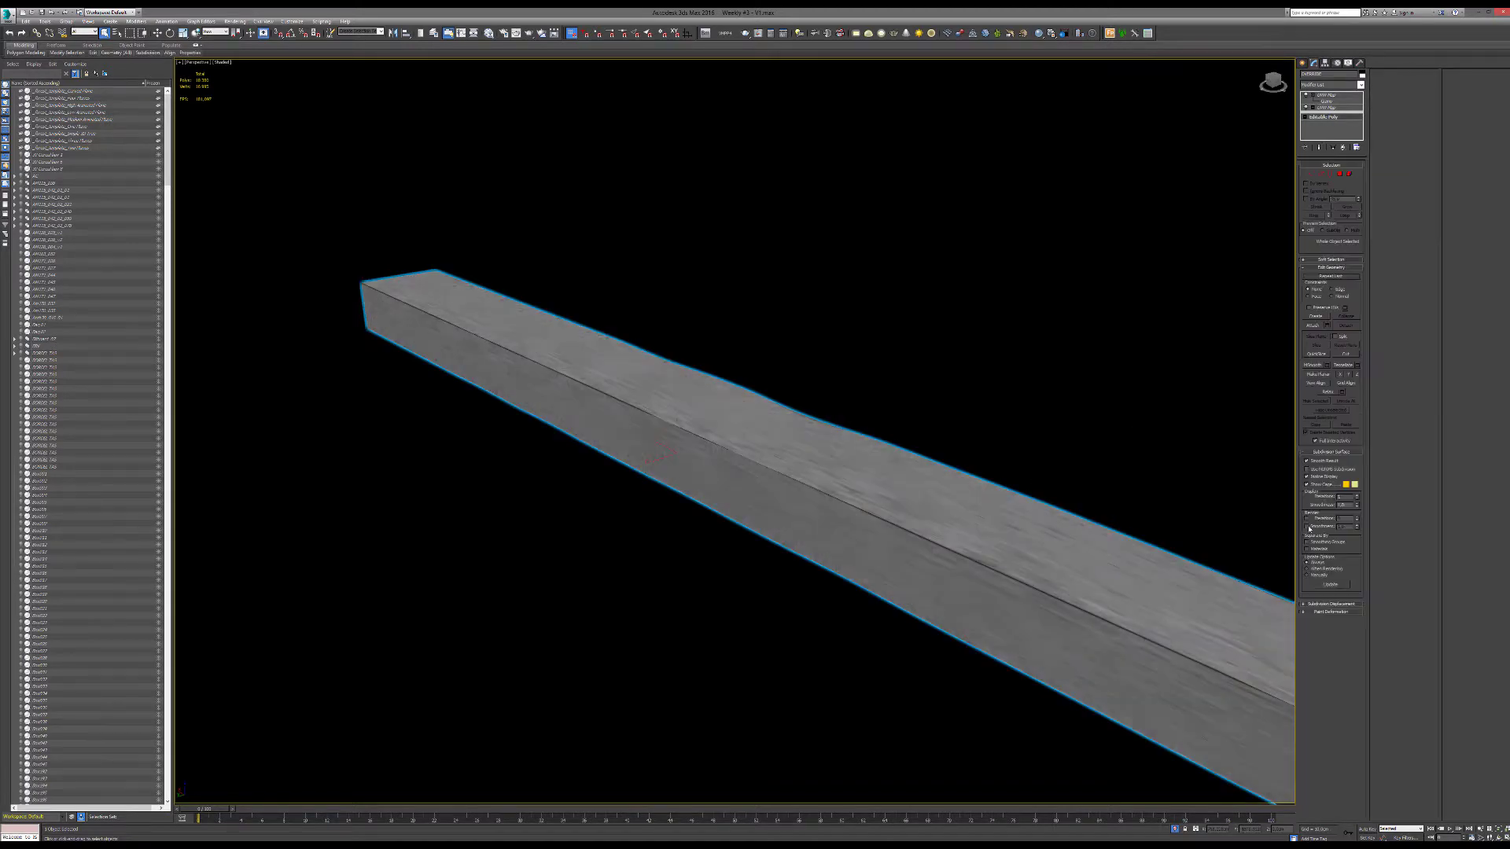
left_click(1332, 612)
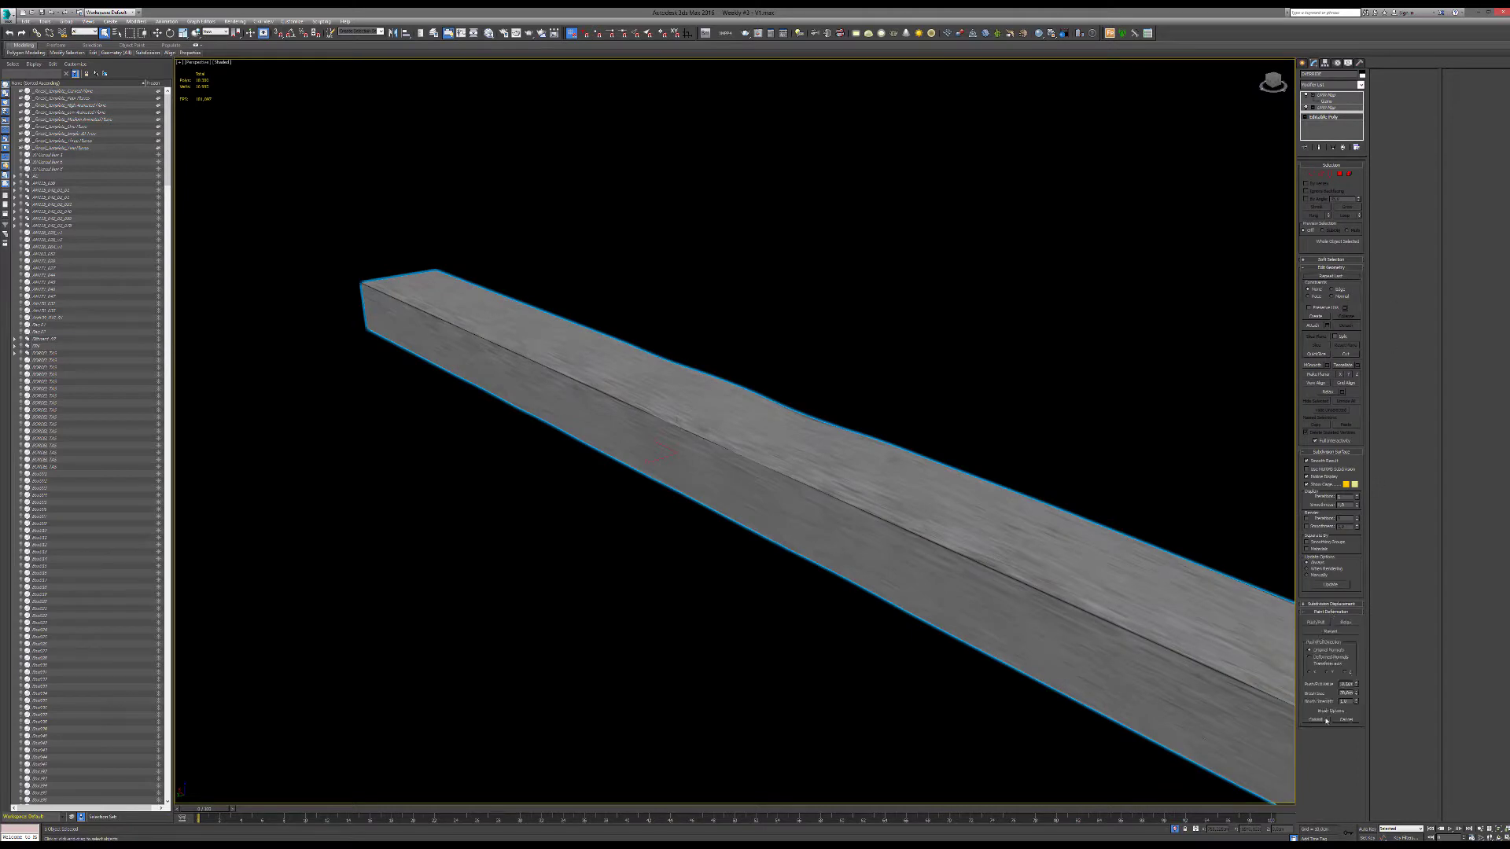
left_click(1315, 623)
left_click(1313, 96)
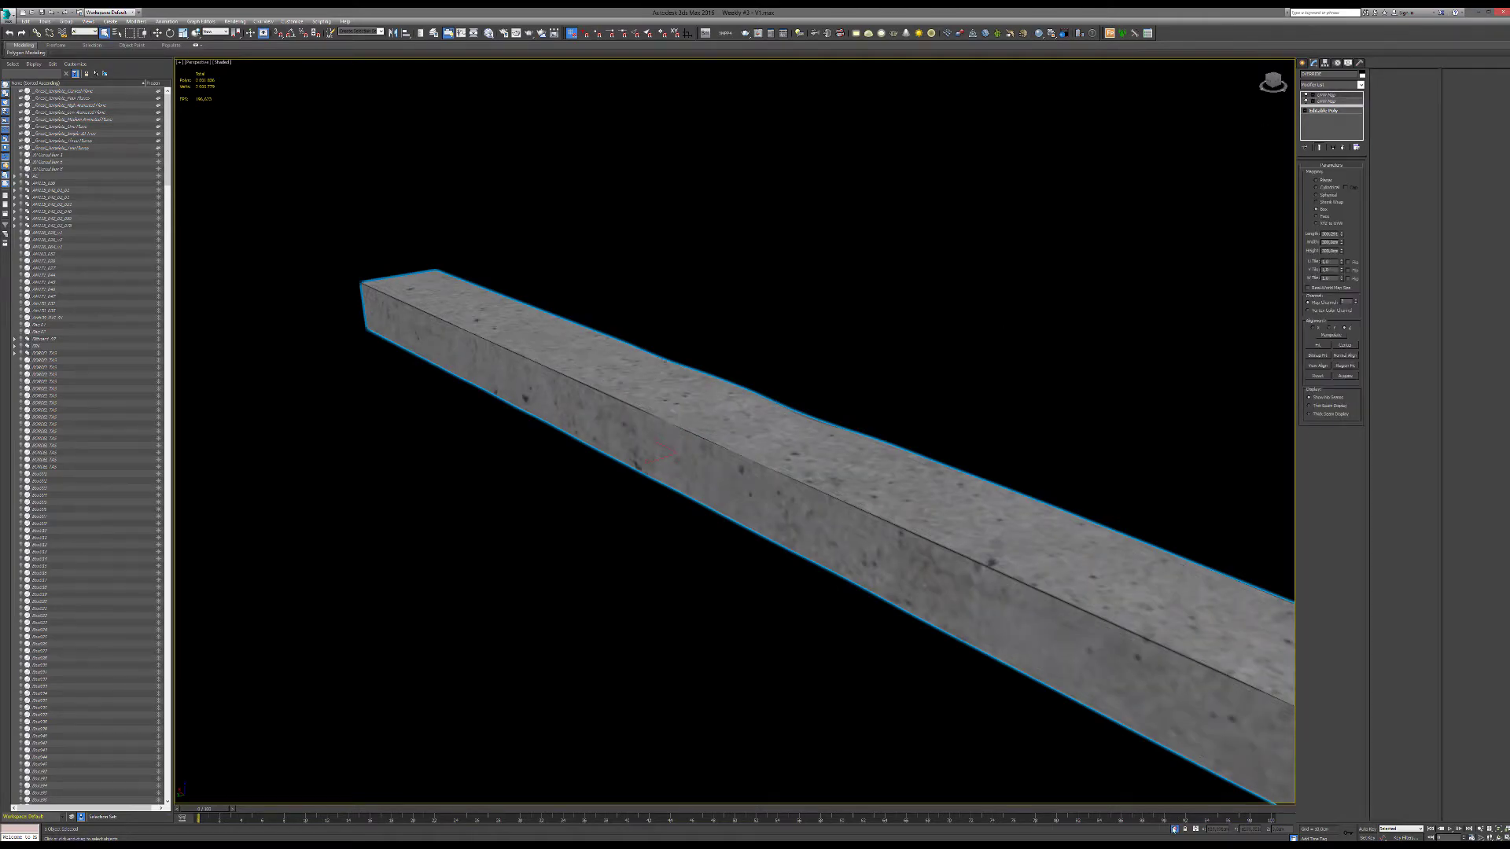
Exit isolation of the kerb block and select the individual sill blocks beneath the louvred window.
key("alt+q")
key("z")
middle_click_drag(686, 447, 619, 418, "alt")
middle_click_drag(512, 448, 849, 419, "alt")
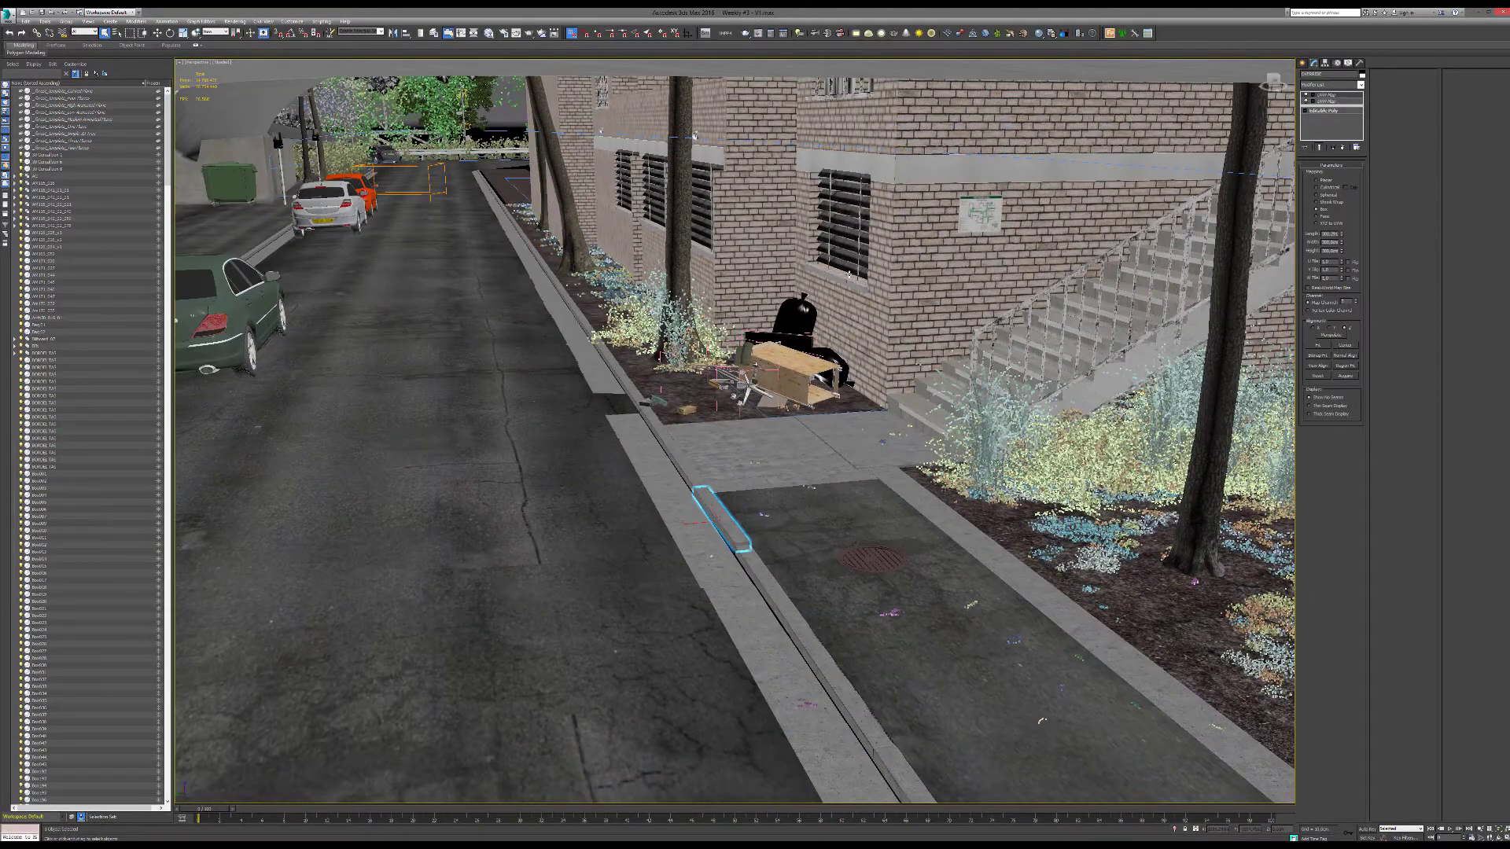
left_click(849, 275)
left_click(841, 280)
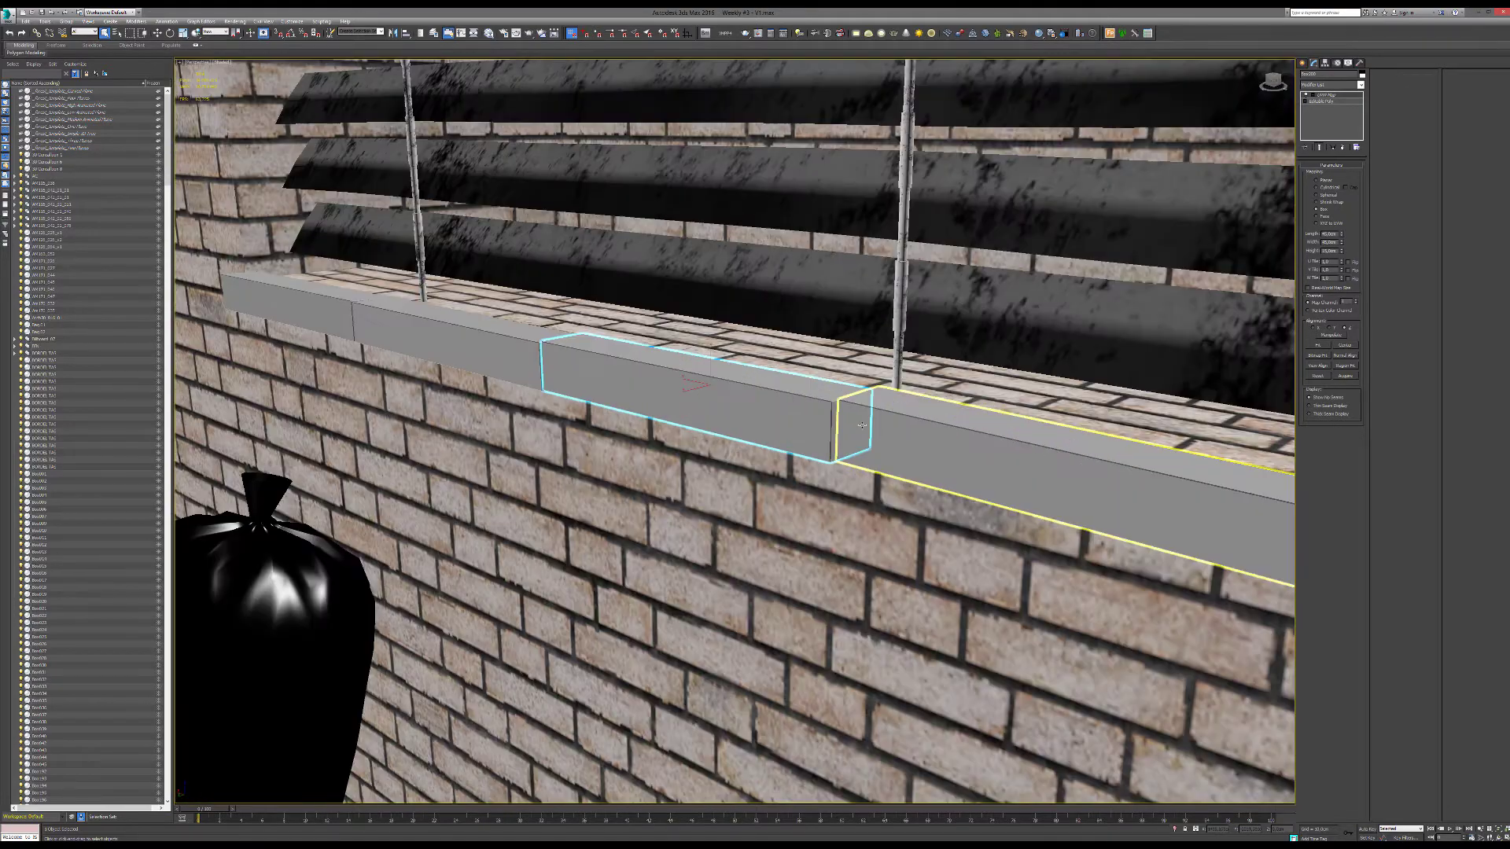
left_click(862, 425)
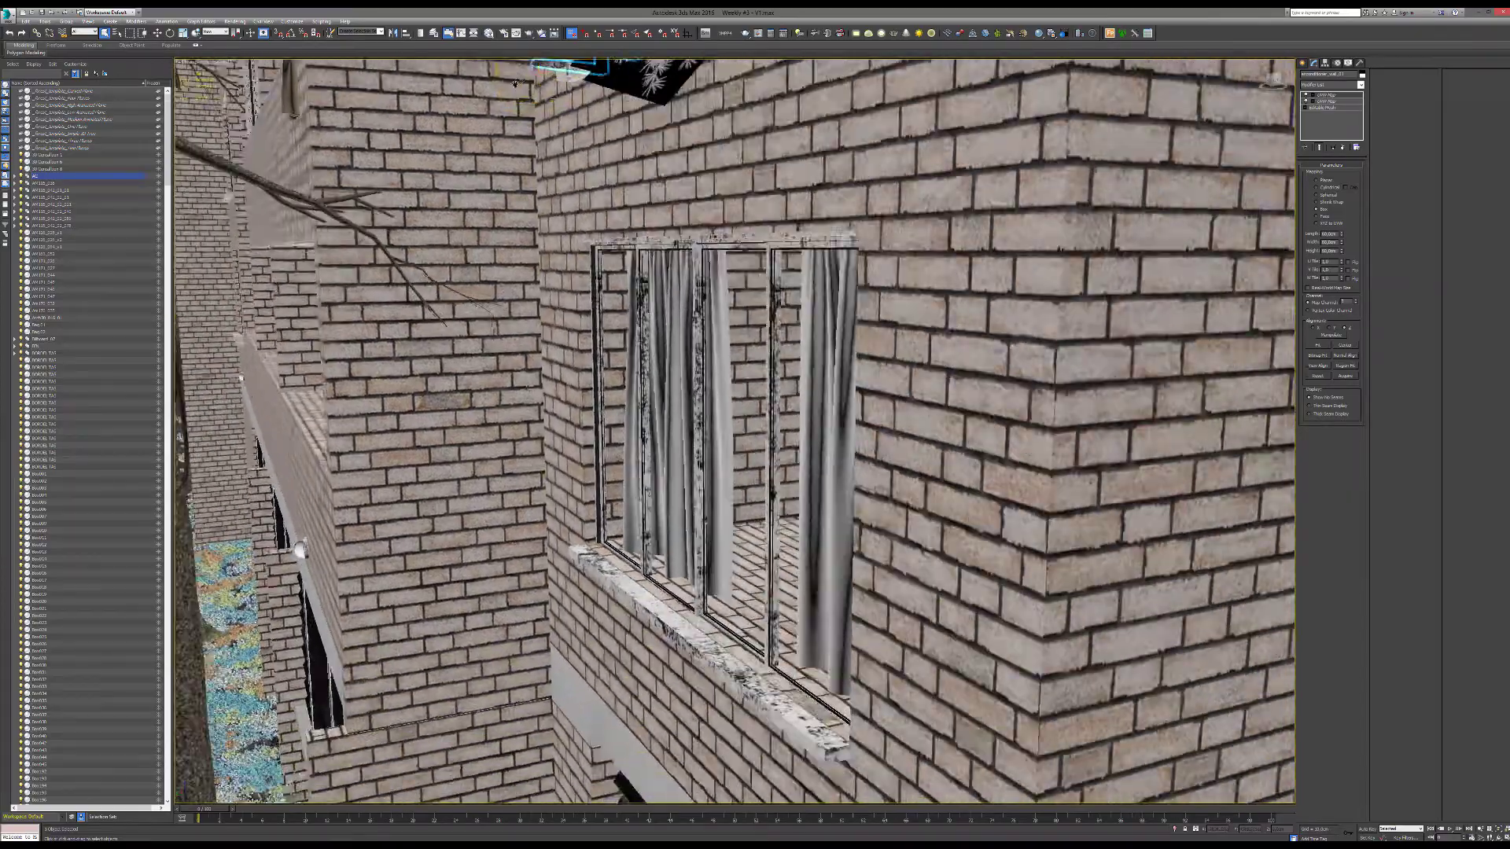
Examine the whole scene from outside the building and walk through the street towards the guard rail and background trees.
scroll(515, 84, "down", 5)
middle_click_drag(647, 313, 750, 498, "alt")
scroll(741, 356, "up", 6)
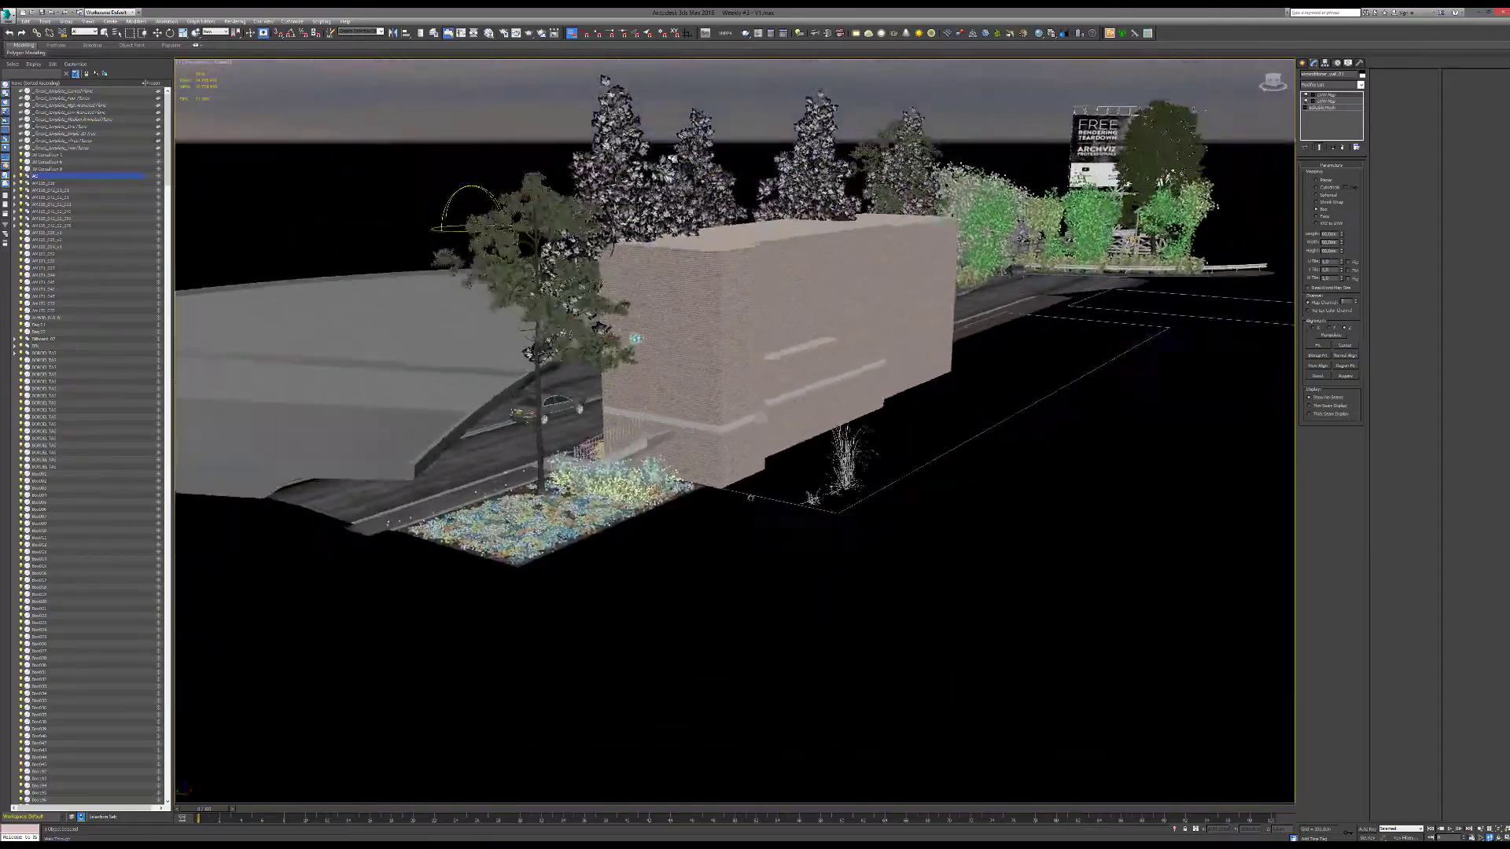
key("Up")
left_click_drag(735, 431, 912, 338)
key("Up")
left_click_drag(838, 376, 749, 289)
key("shift+Down")
key("Right")
key("shift+Down")
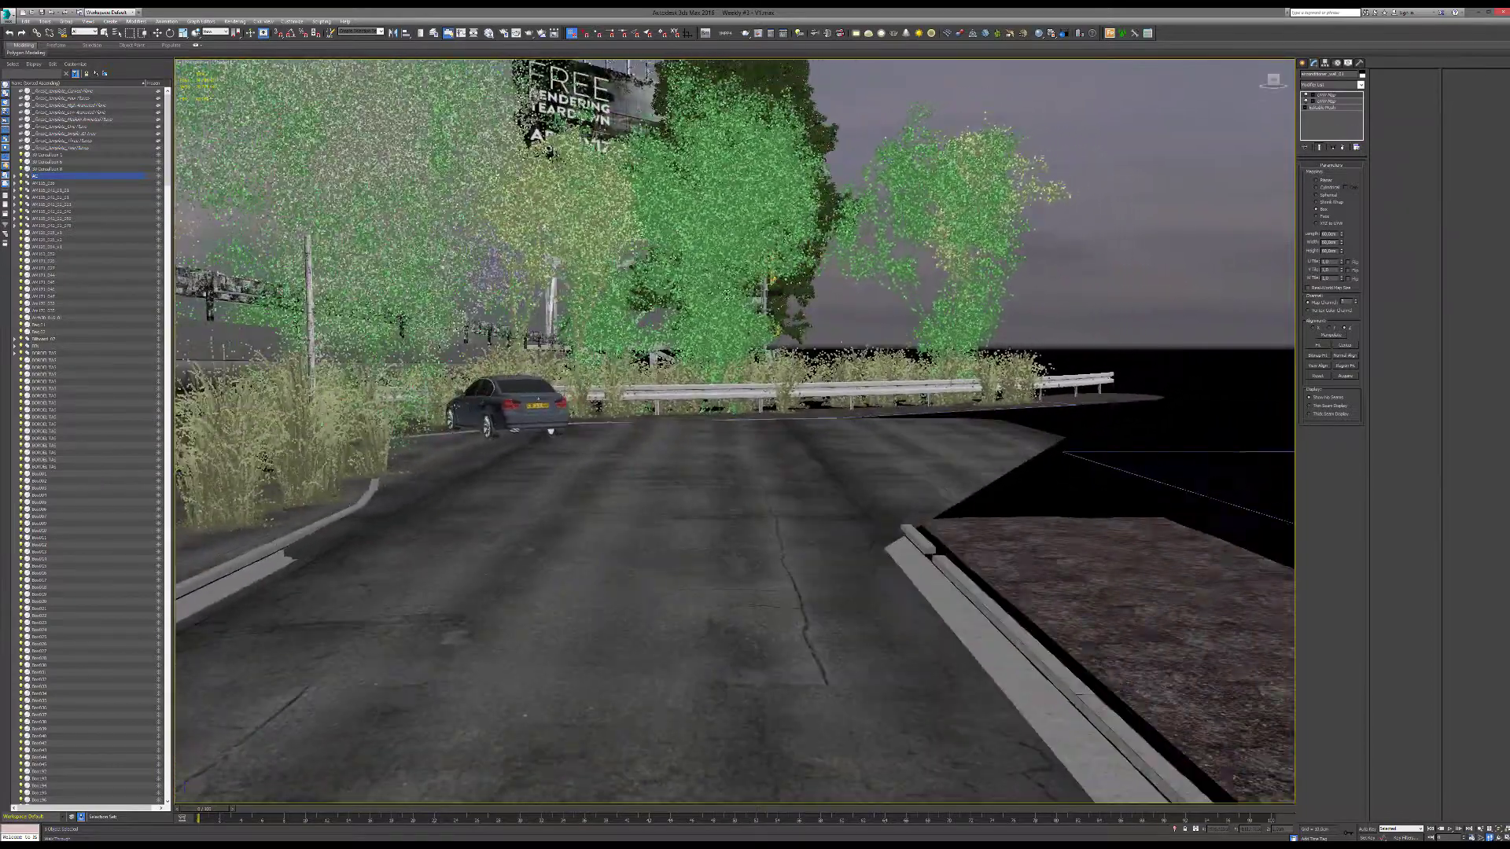
mouse_move(660, 335)
left_mouse_down()
mouse_move(652, 295)
mouse_move(574, 331)
mouse_move(680, 350)
mouse_move(689, 335)
left_mouse_up()
key("Up")
key("Down")
key("shift+Up")
key("w")
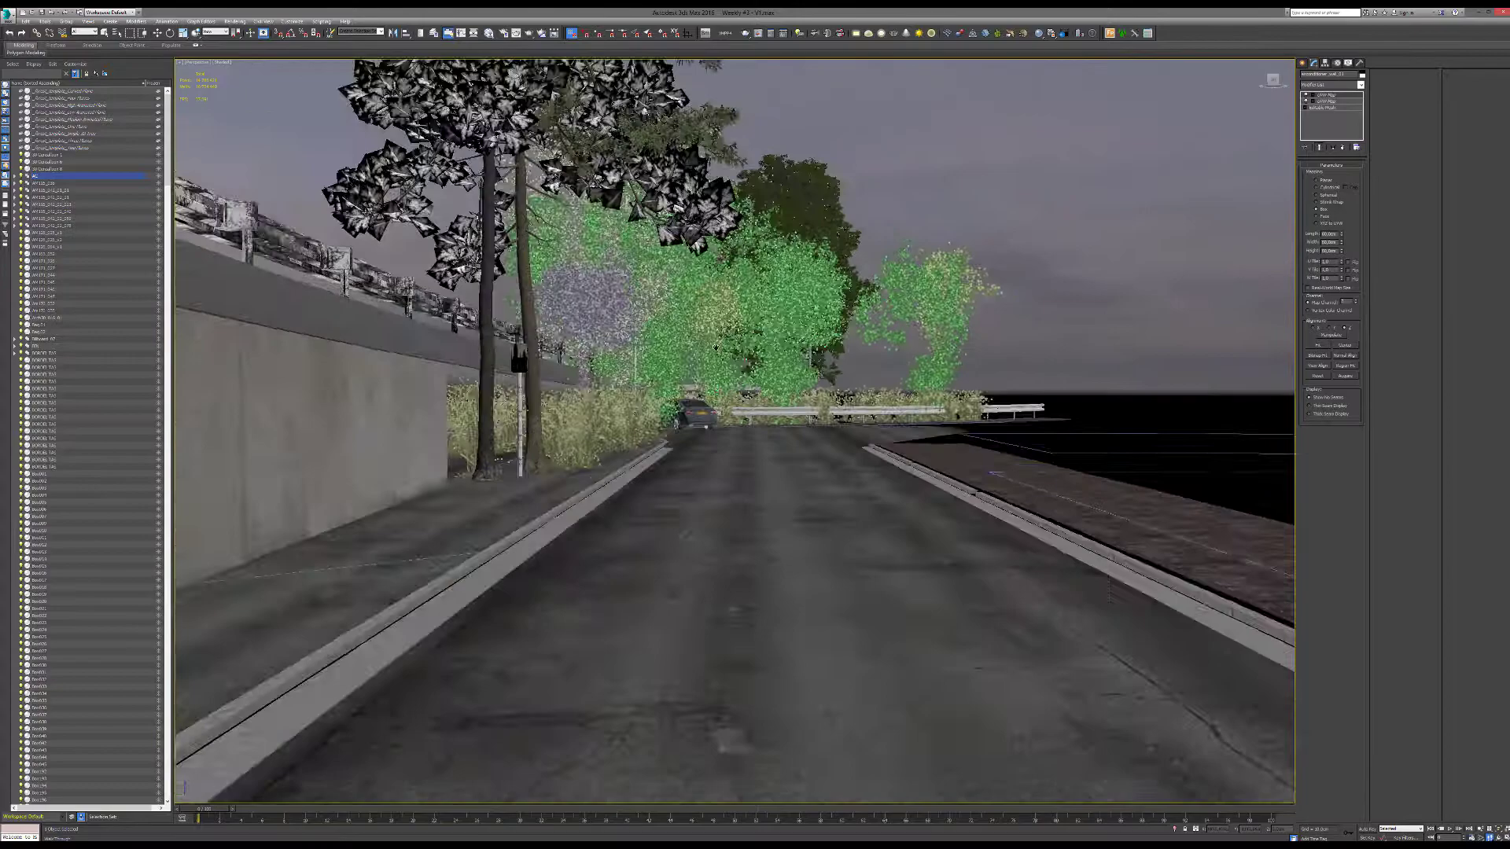
Switch back to Photoshop and view the finished image close up around the overpass and building.
key("alt+Tab")
scroll(883, 204, "up", 5, "alt")
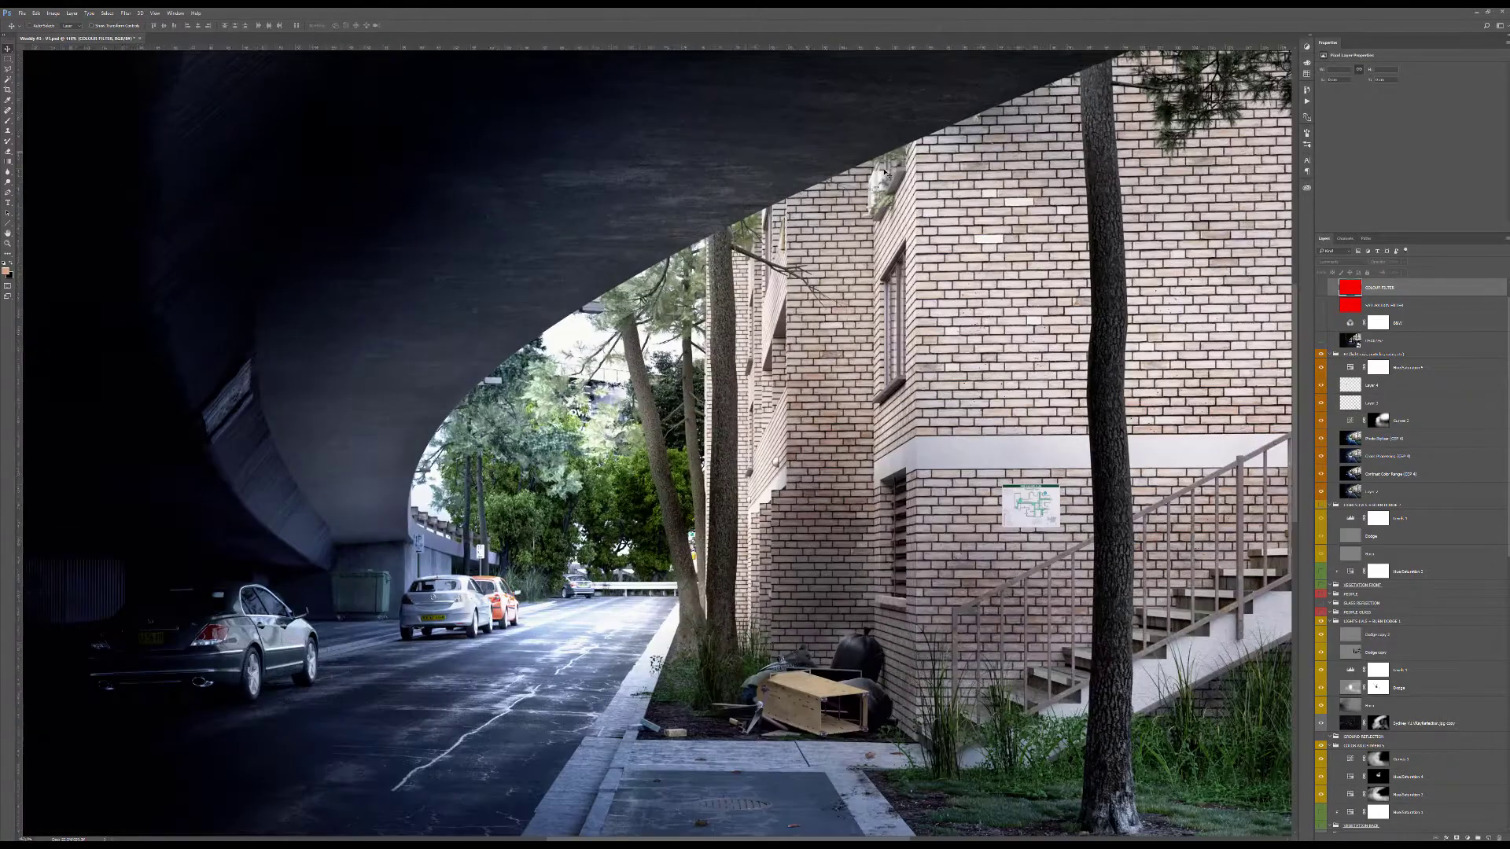
Examine the finished image close up around the rubbish pile, tree trunks, brick walls, parked cars and cracked road.
scroll(759, 512, "down", 2, "alt")
left_click_drag(590, 673, 467, 128)
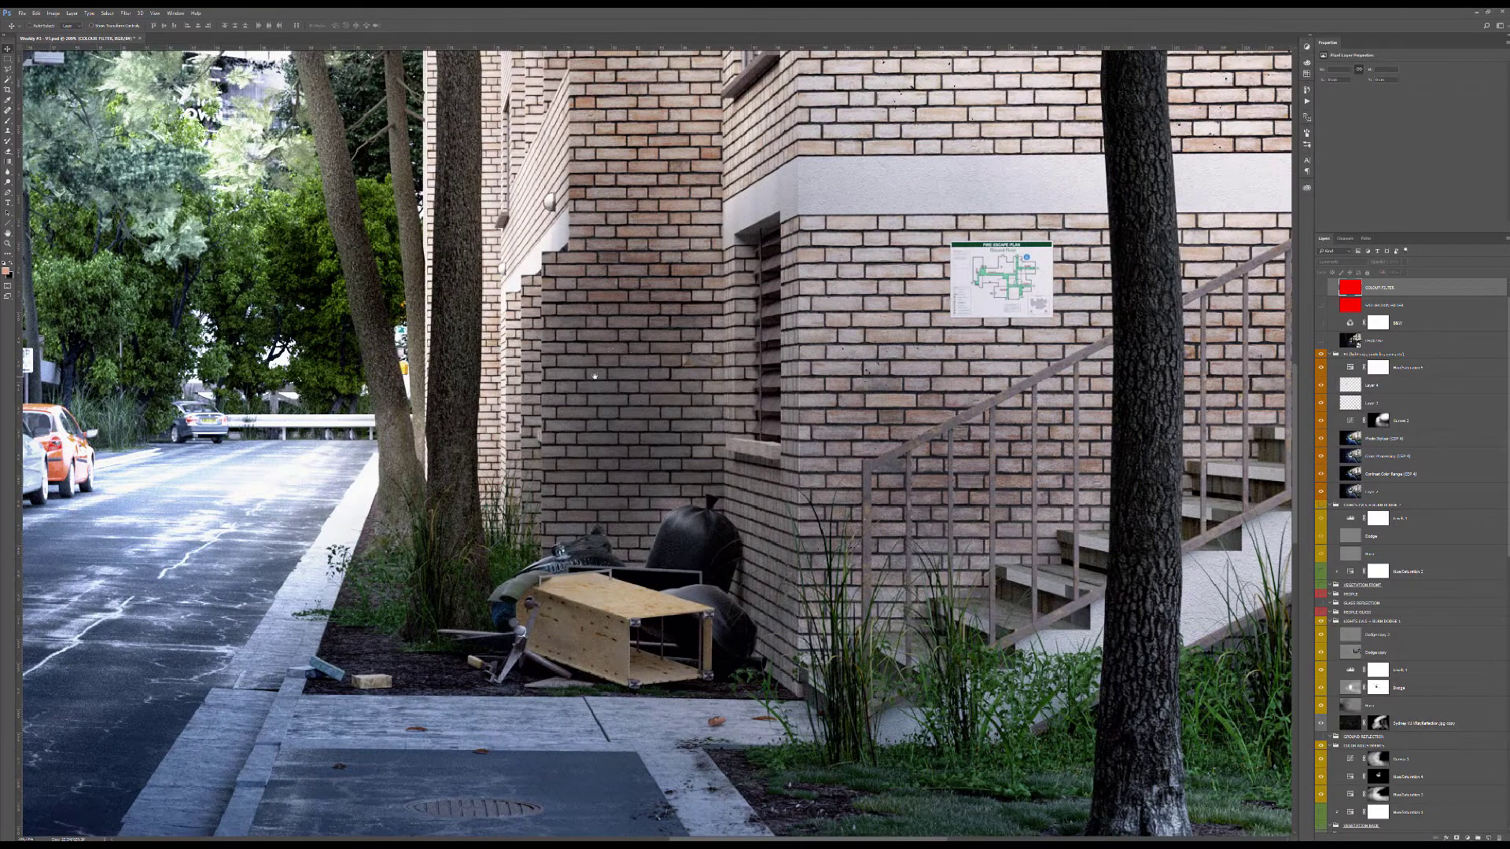
left_click_drag(595, 376, 1005, 371)
left_click_drag(558, 408, 629, 412)
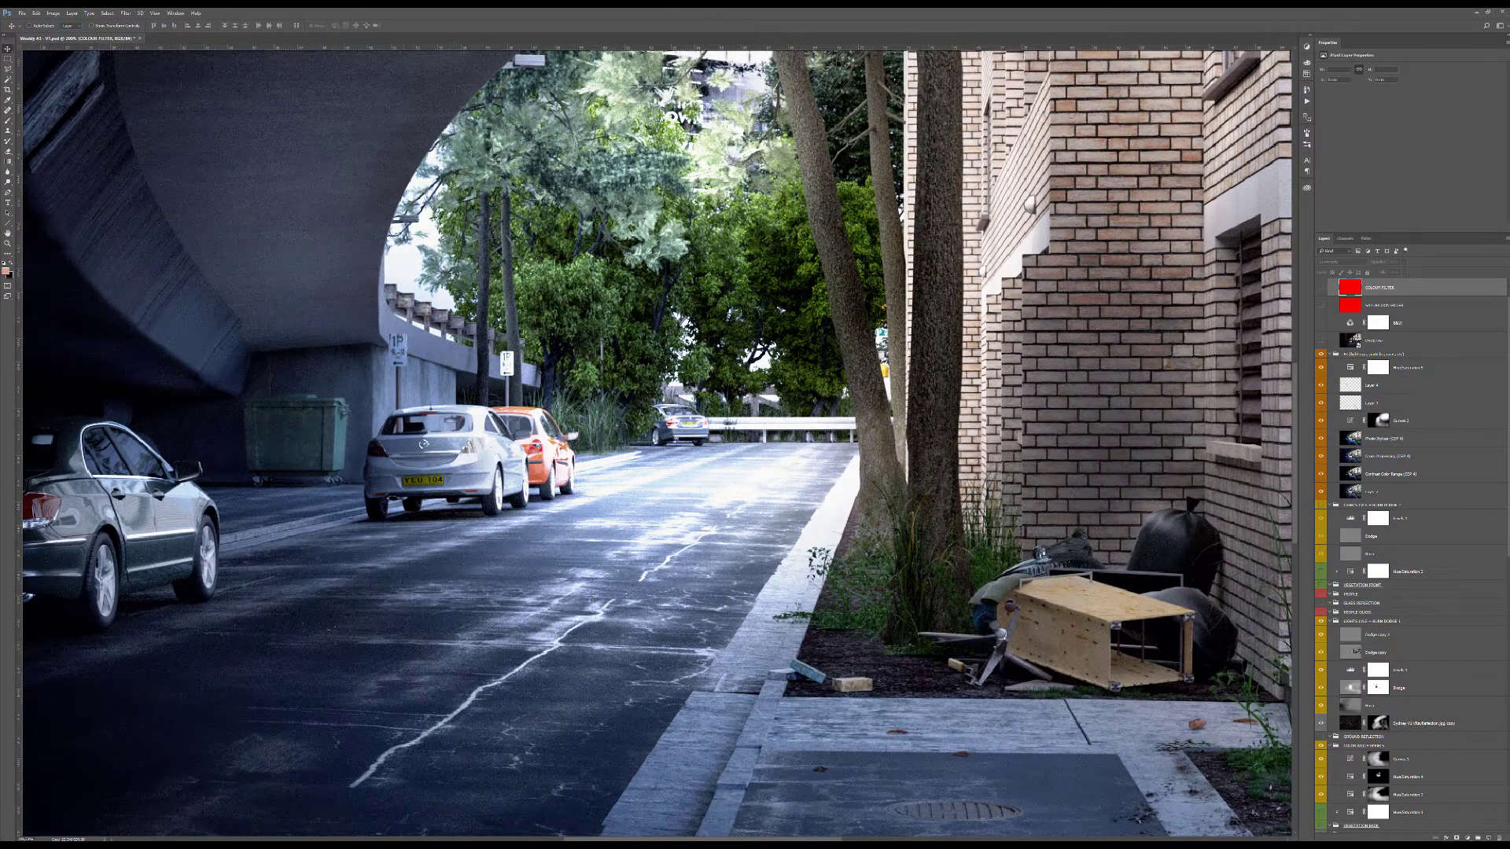
scroll(913, 672, "up", 7, "alt")
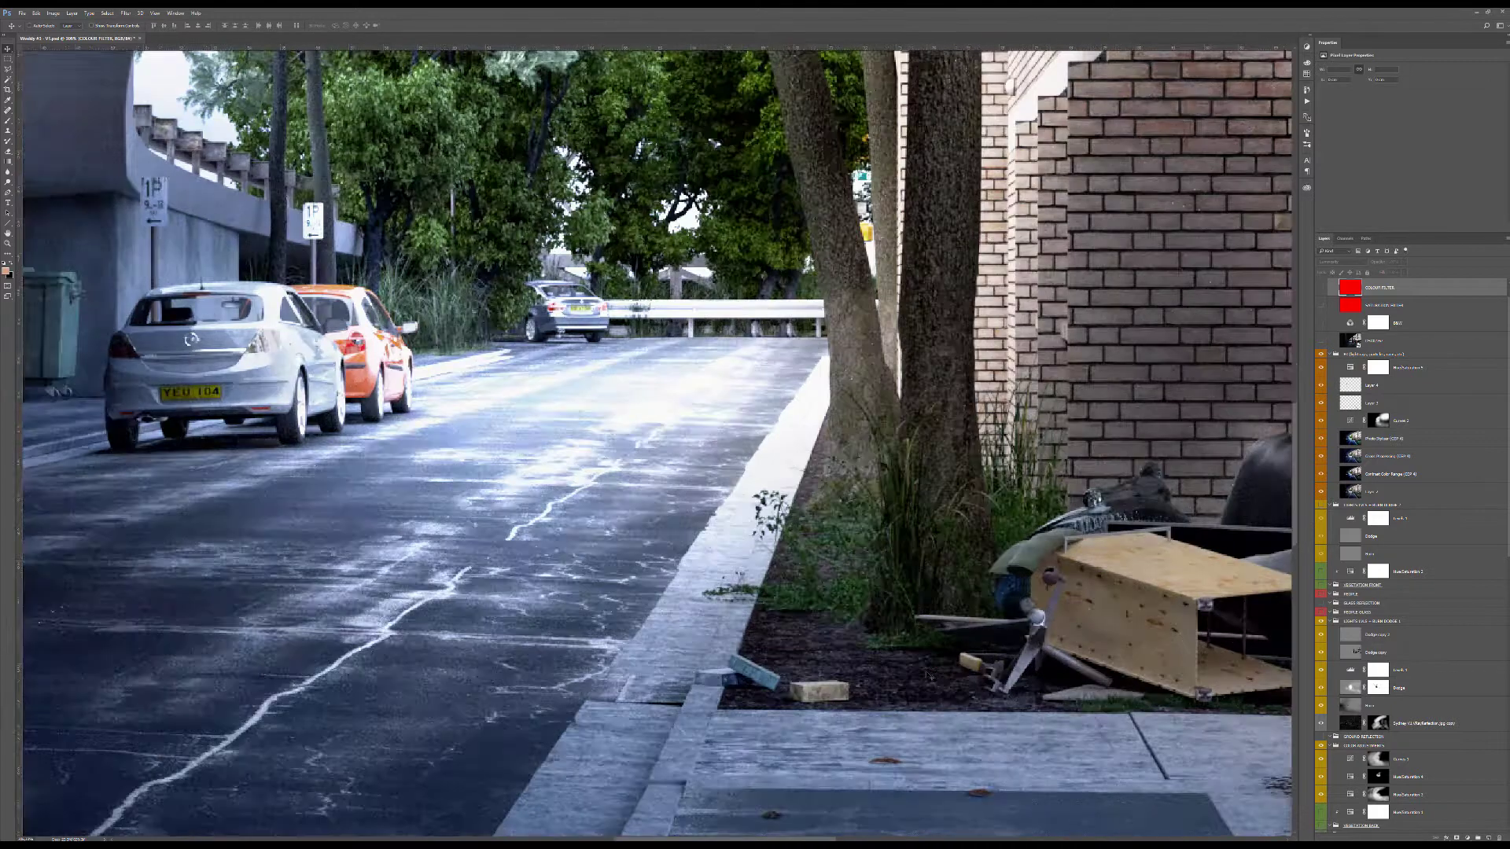
left_click_drag(1078, 618, 782, 519)
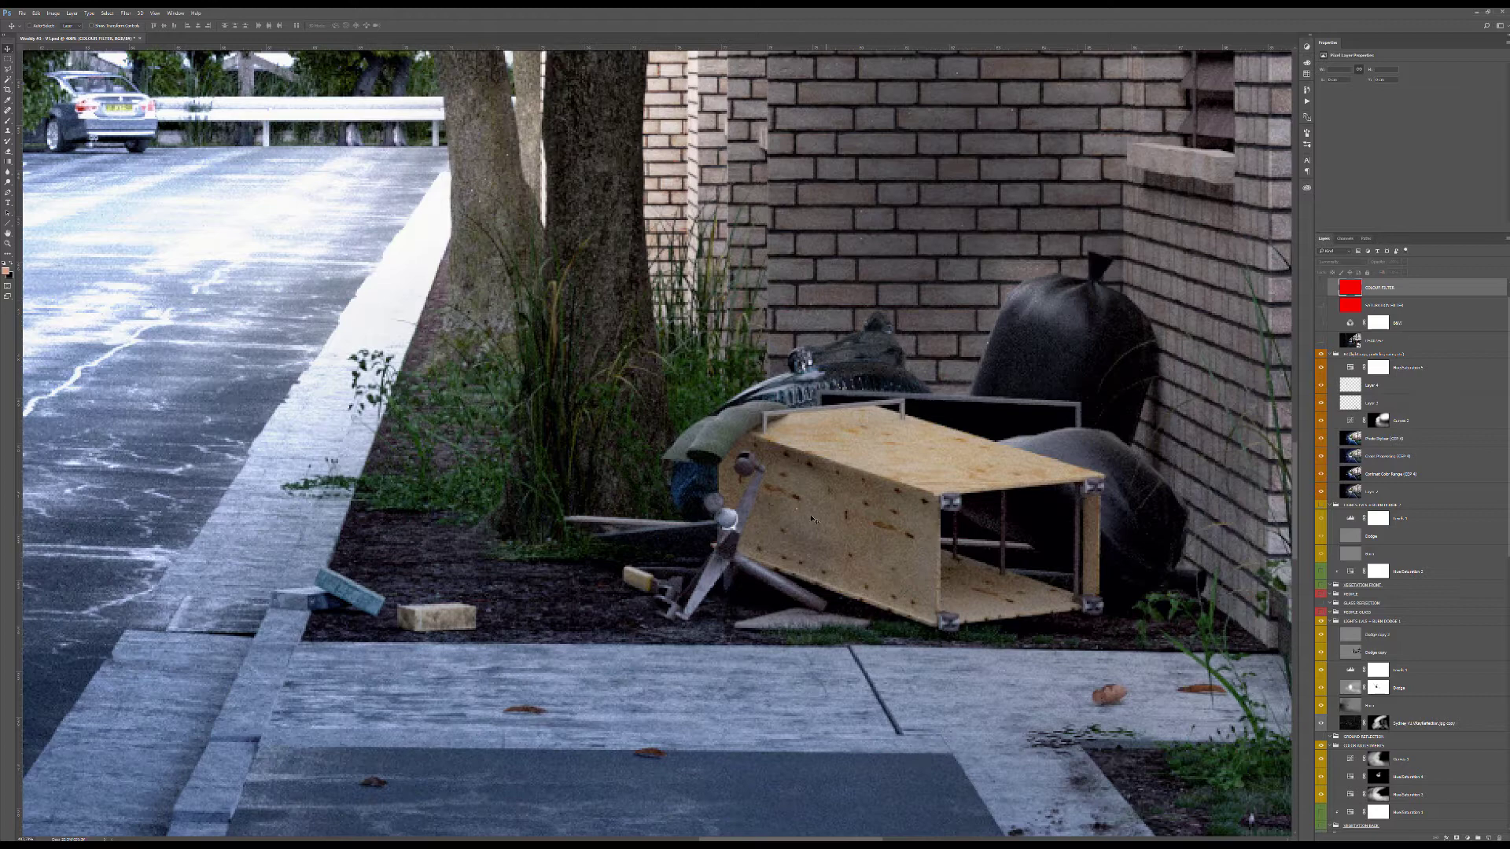
scroll(811, 519, "up", 1, "alt")
scroll(800, 523, "down", 1, "alt")
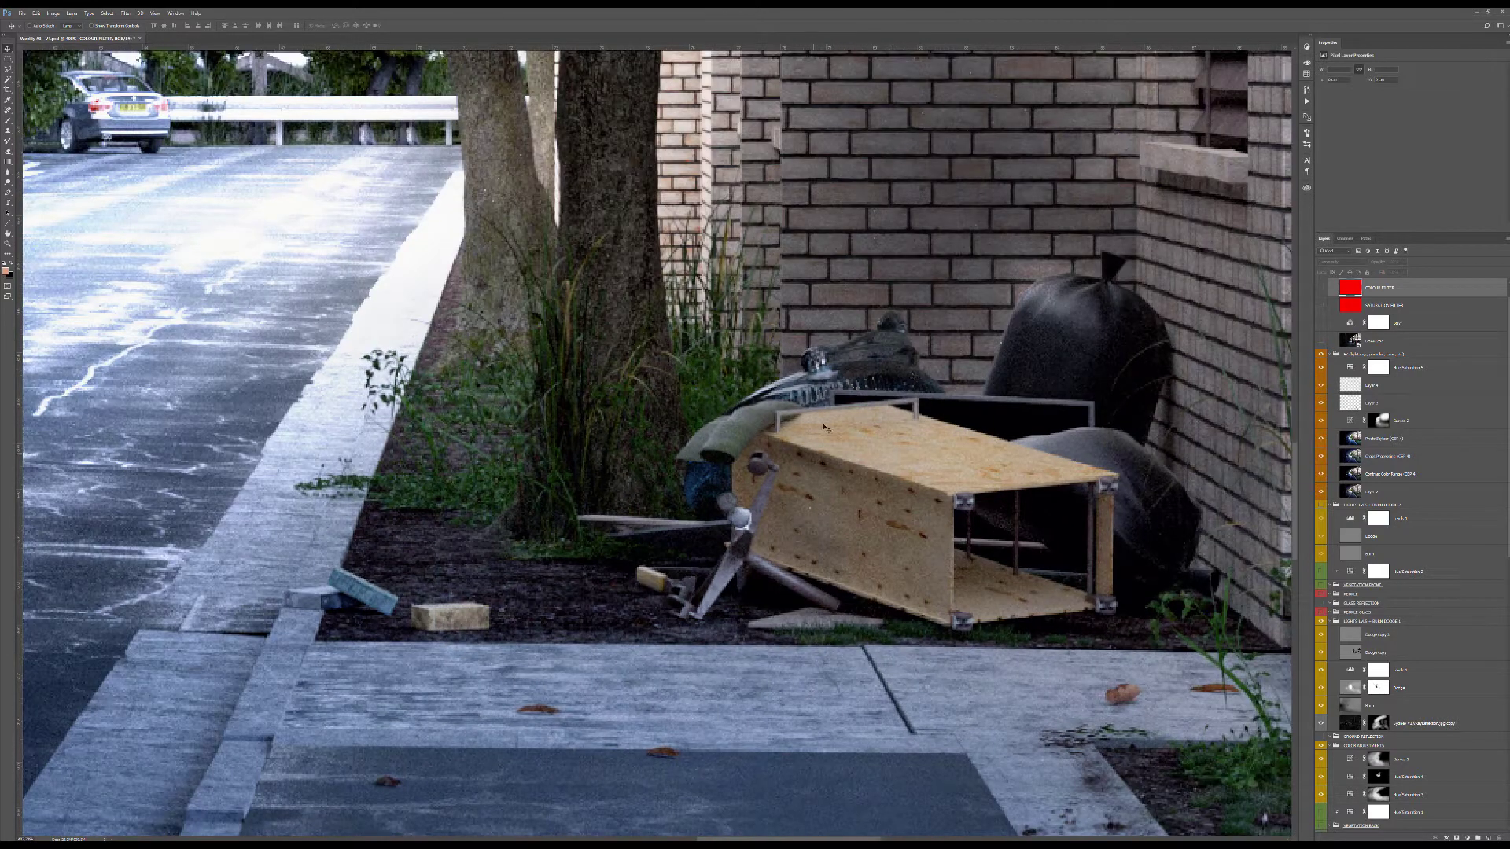
left_click_drag(737, 516, 615, 343)
scroll(743, 597, "down", 2, "alt")
Switch to 3ds Max and walk back along the street beneath the overpass to the planting beside the staircase.
key("alt+Tab")
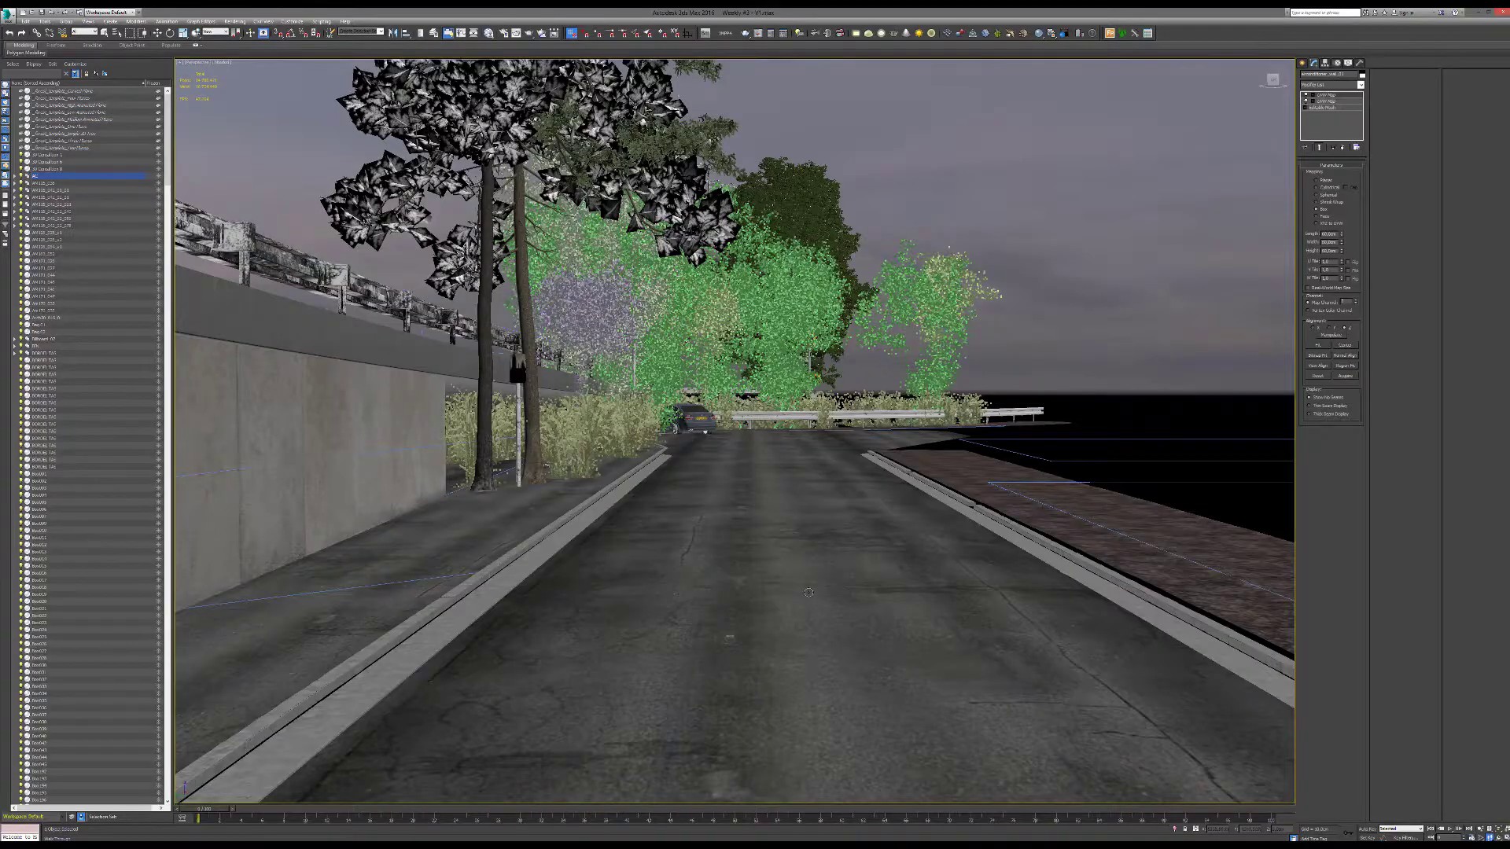
left_click_drag(752, 521, 928, 533)
key("Up")
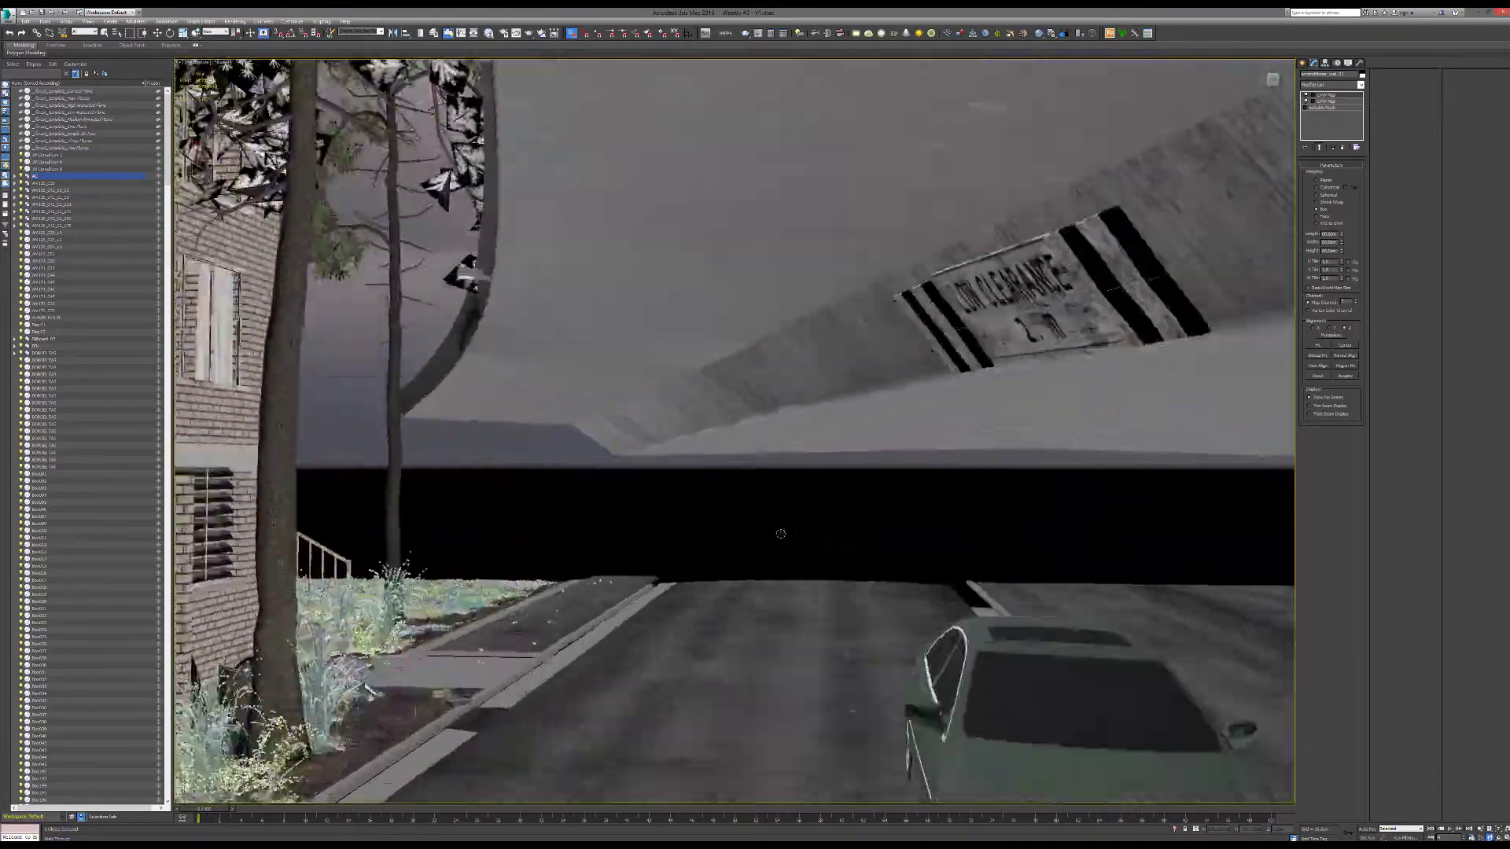
left_click_drag(779, 532, 717, 549)
key("Up")
key("Down")
key("Up")
key("Down")
Leave walk-through navigation, select the scattered ground-cover grass and show the settings of its surface and paint areas.
right_click(716, 549)
left_click(716, 548)
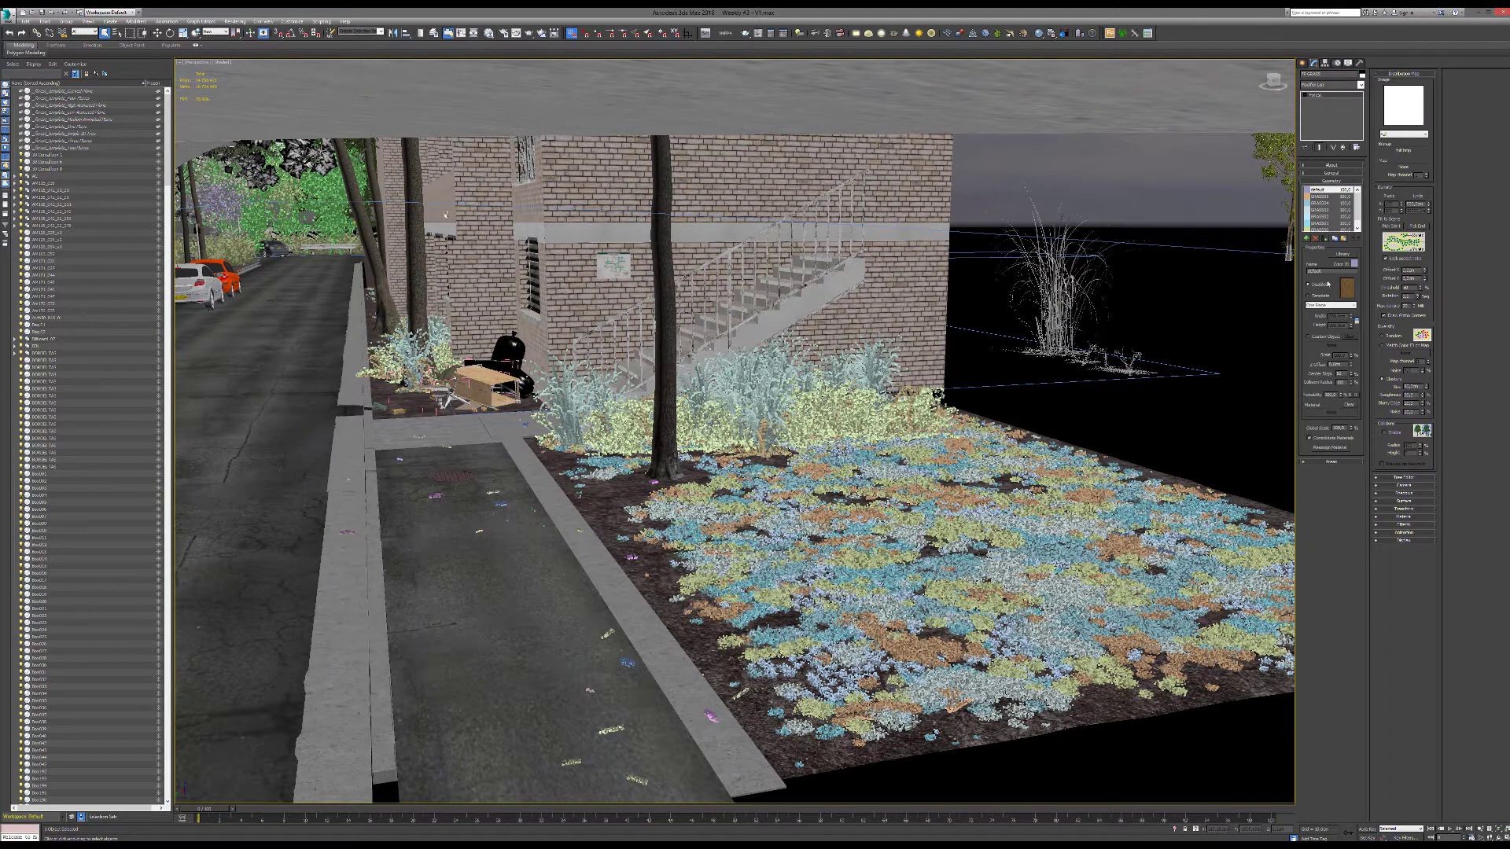
left_click(1331, 462)
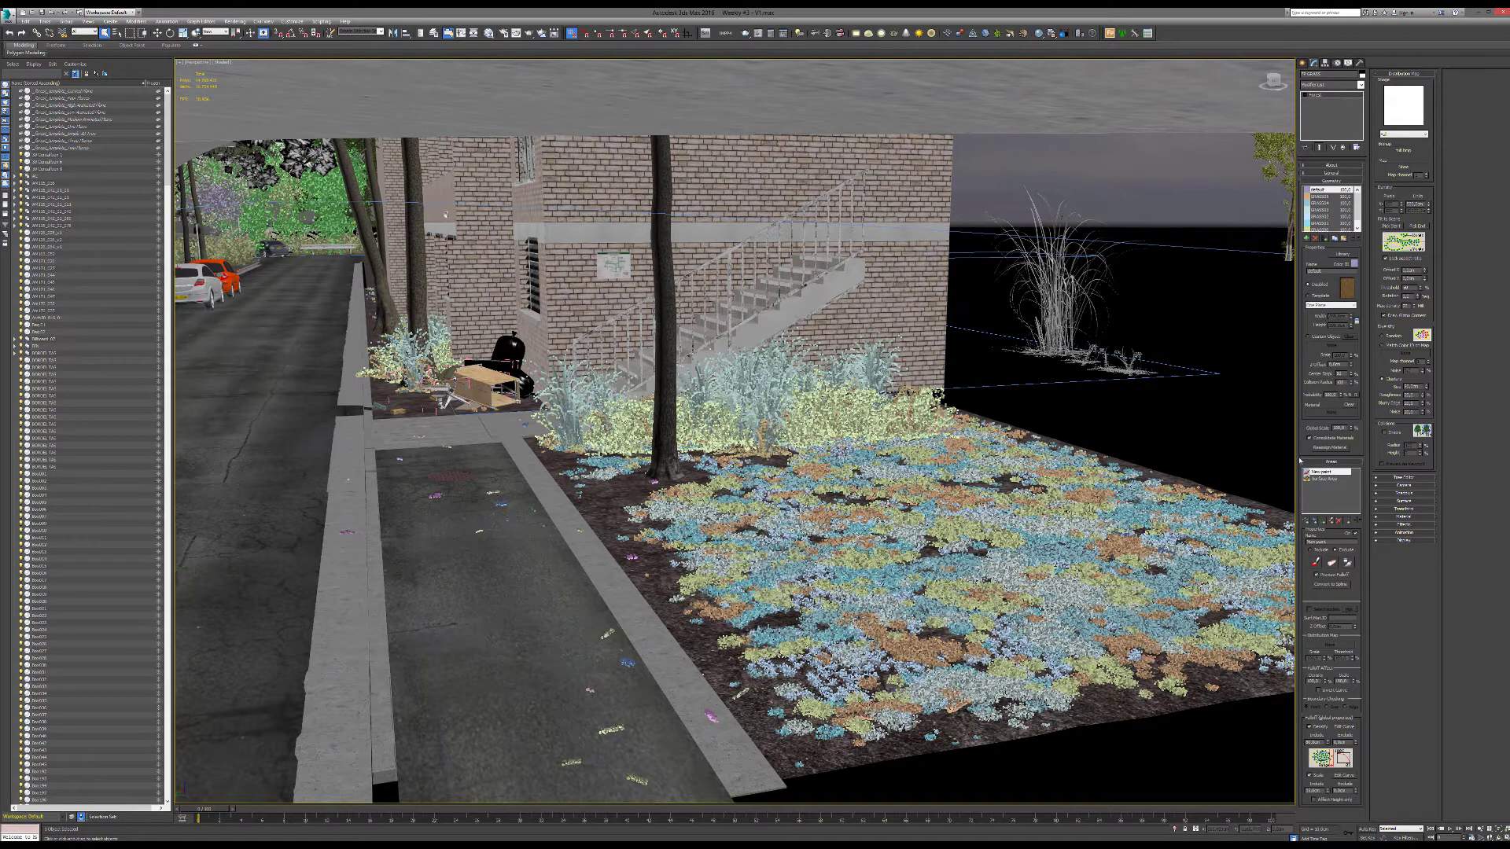
left_click(1324, 480)
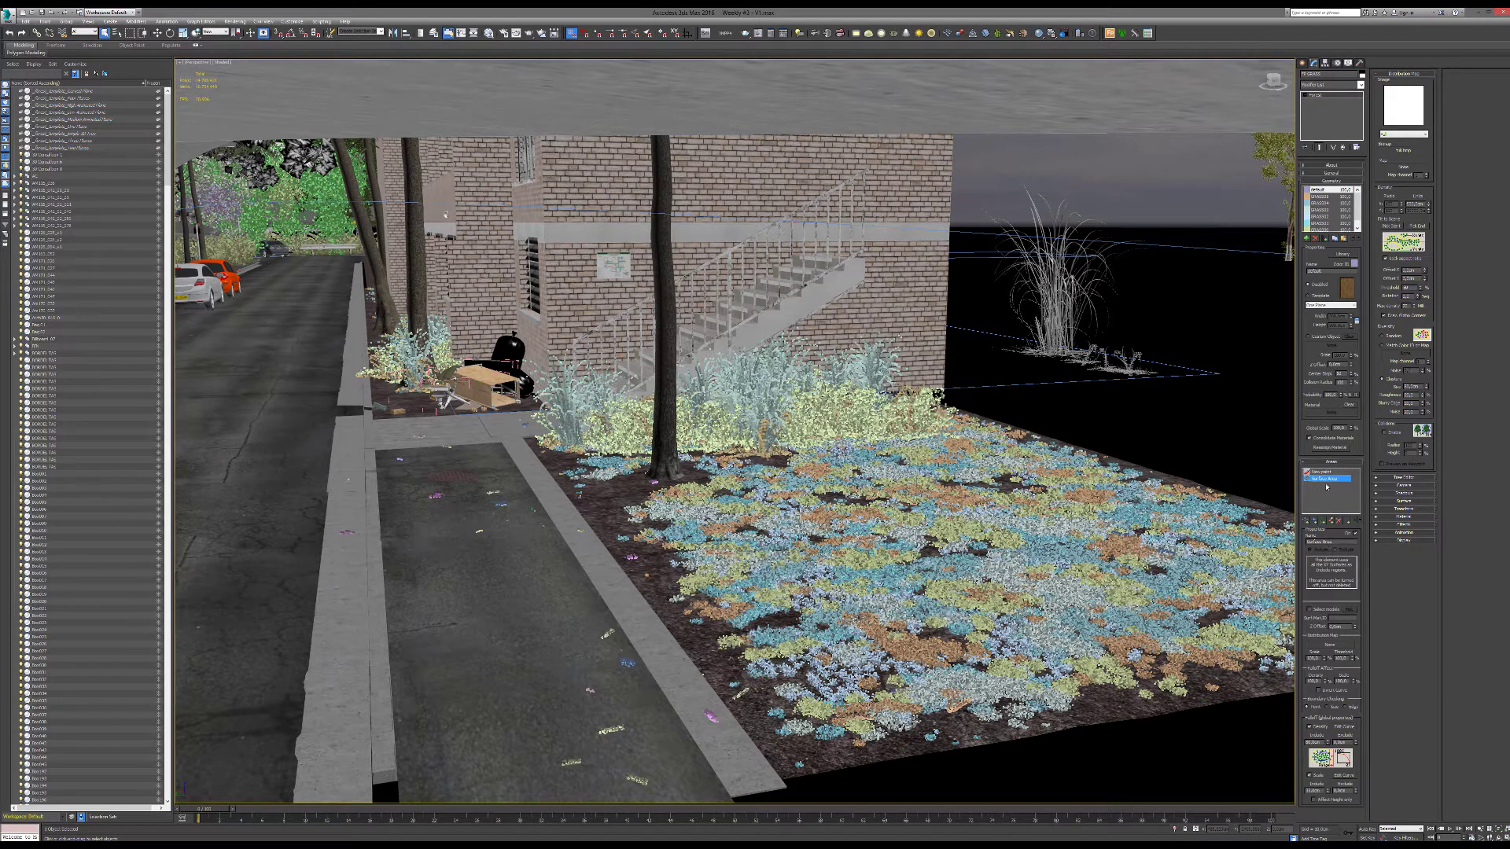
left_click(1317, 473)
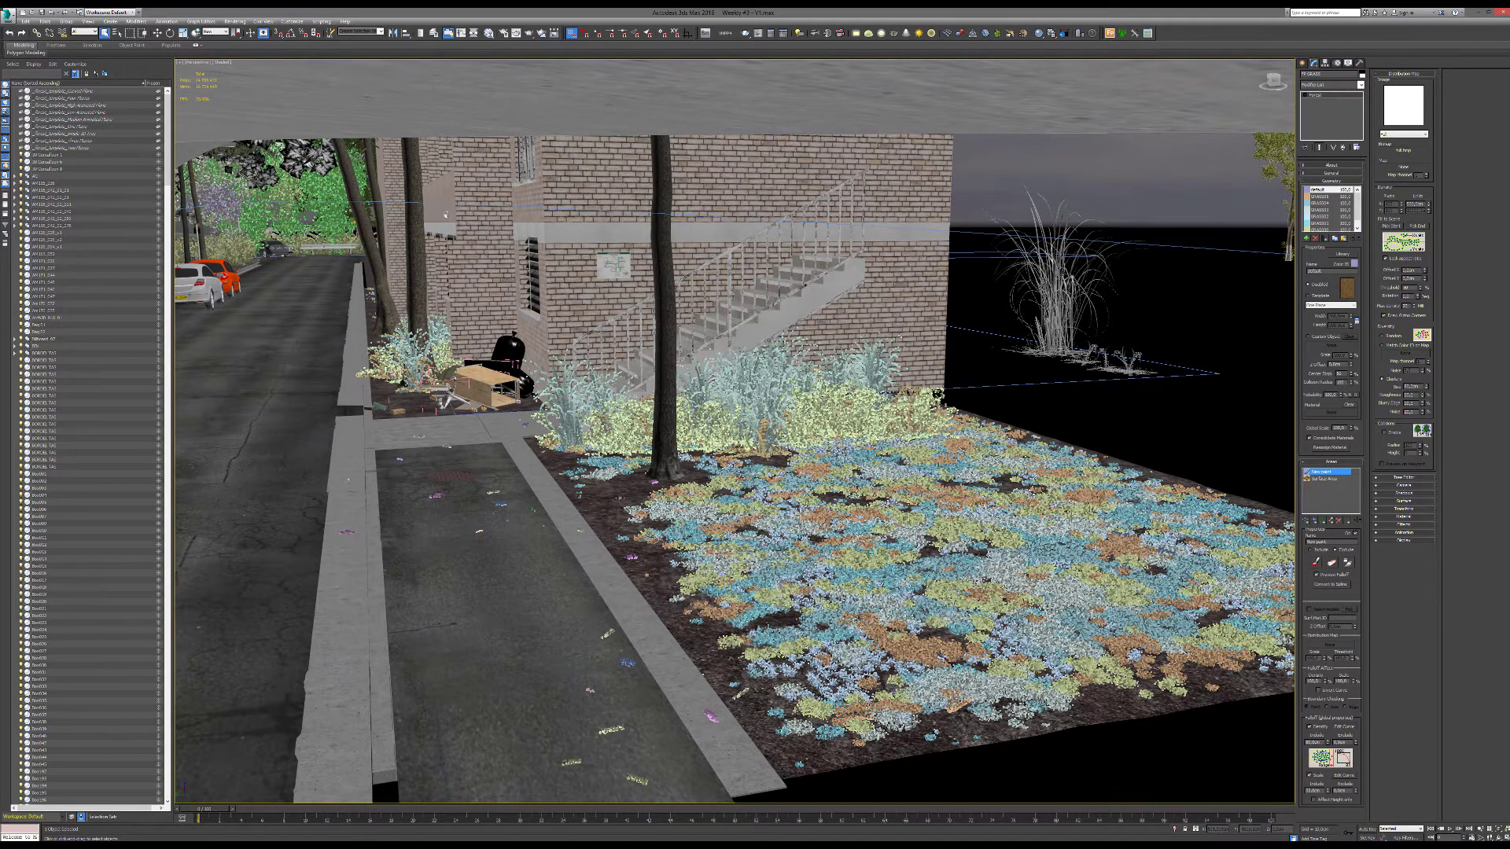
Select the scattered tall plants in front of the staircase and show the settings of their surface and paint areas.
scroll(729, 460, "up", 4)
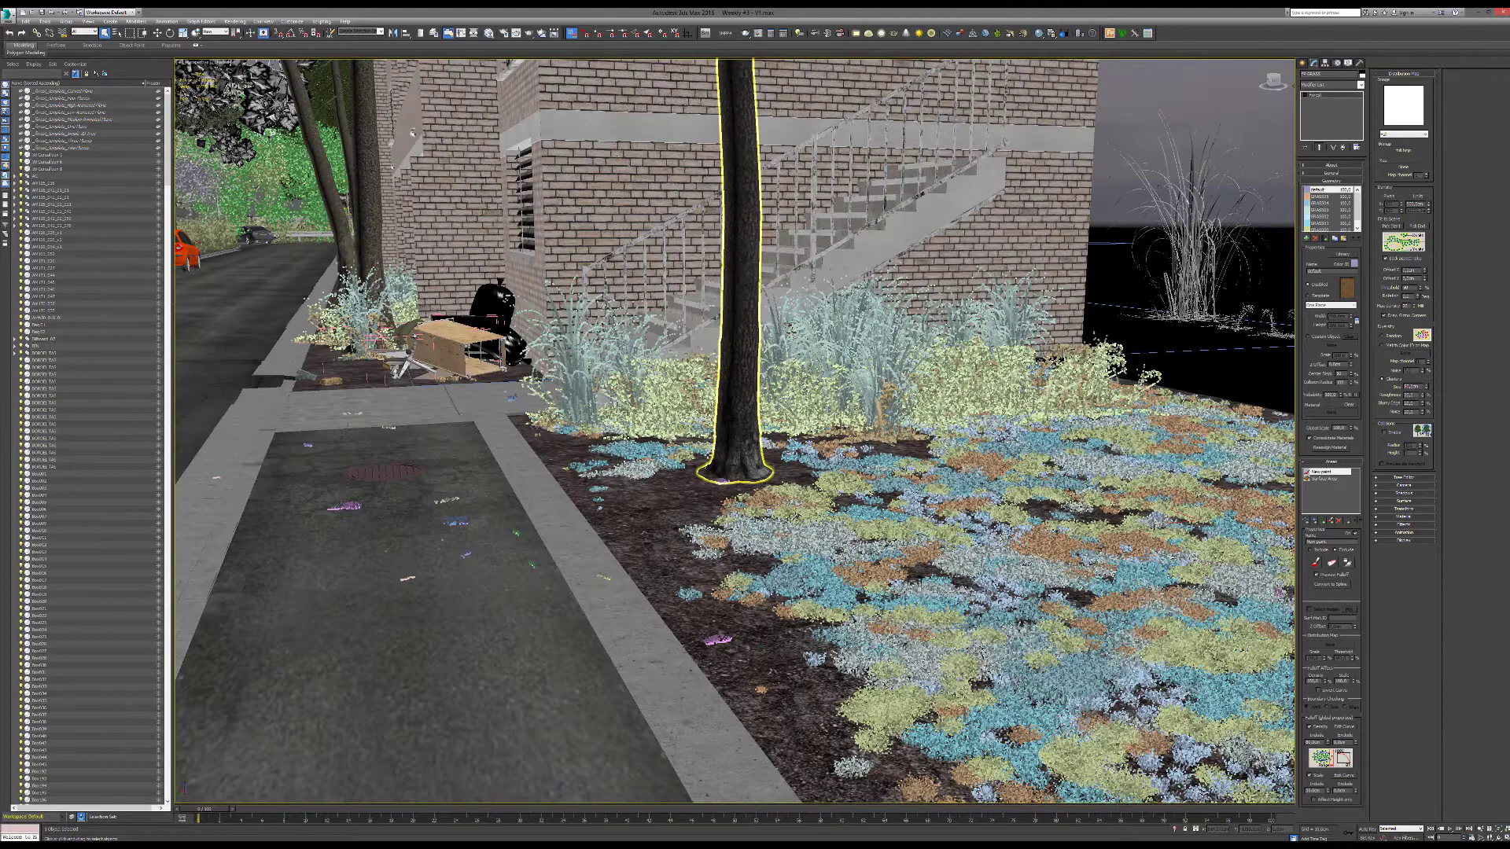
scroll(729, 461, "up", 2)
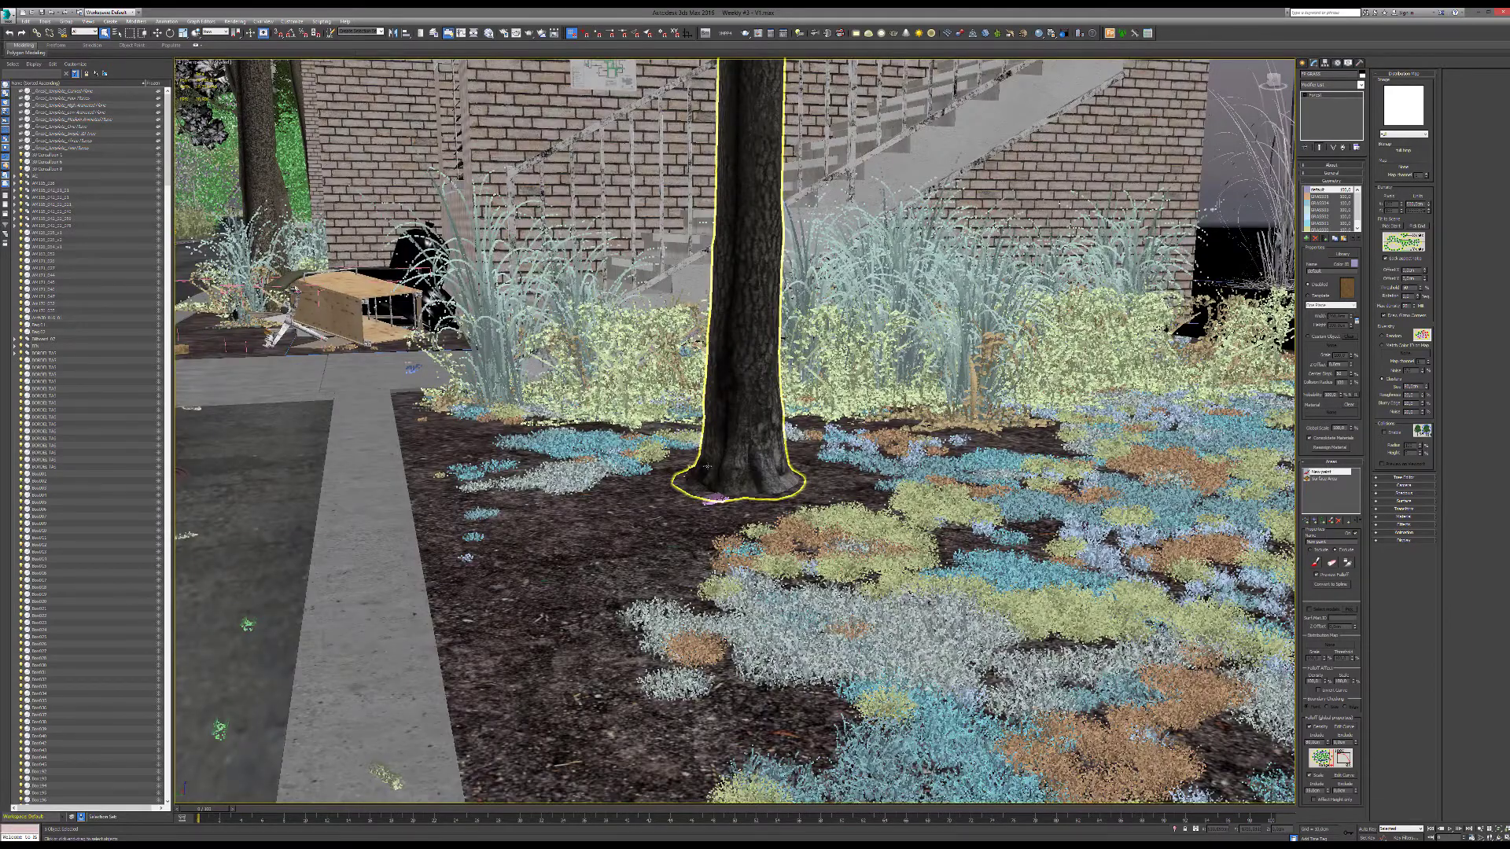
middle_click_drag(641, 317, 796, 360)
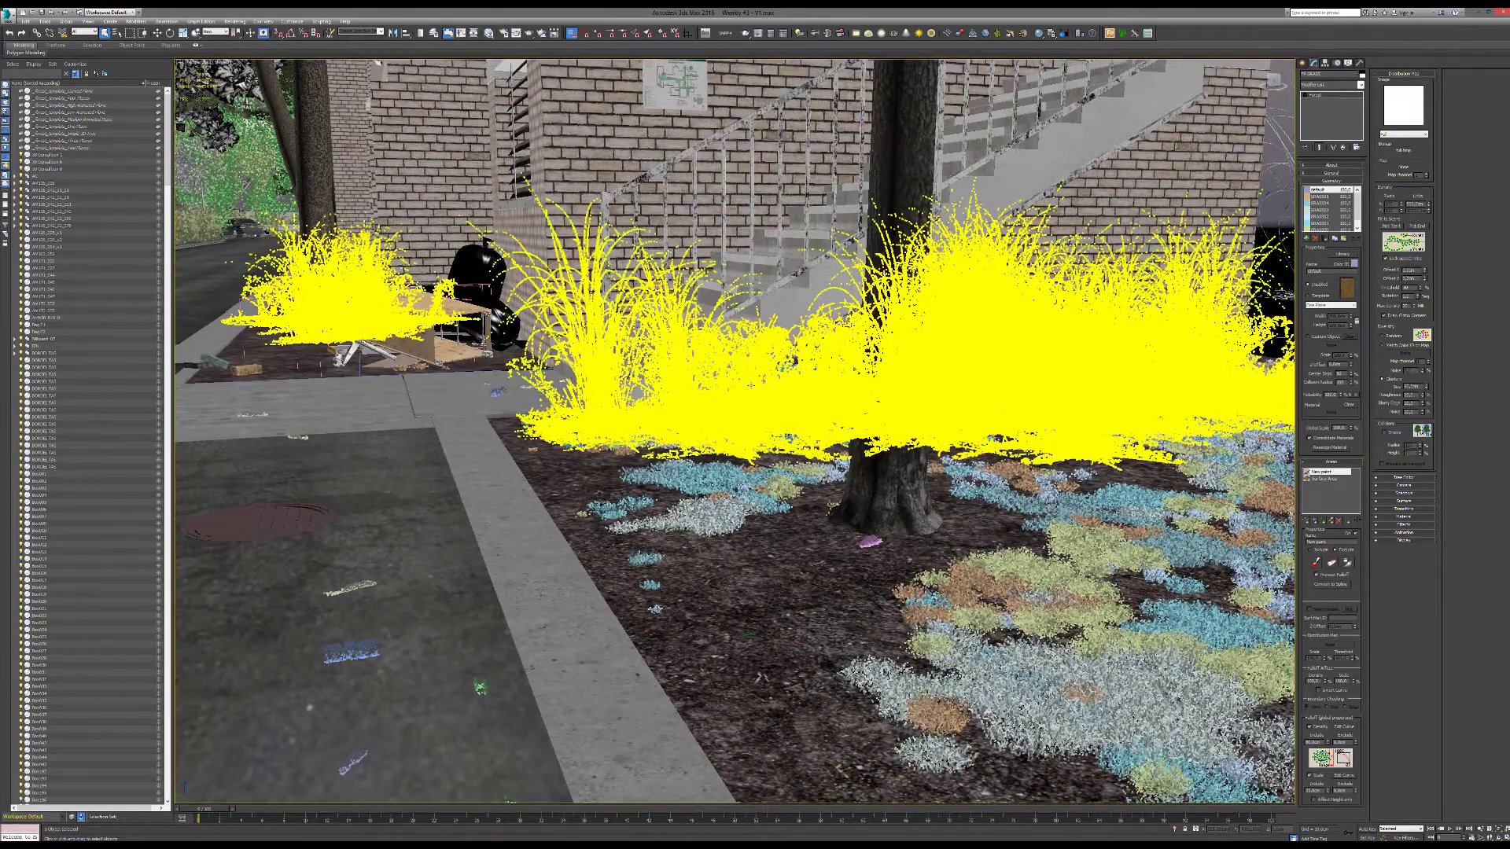
middle_click_drag(579, 431, 776, 472)
left_click(777, 441)
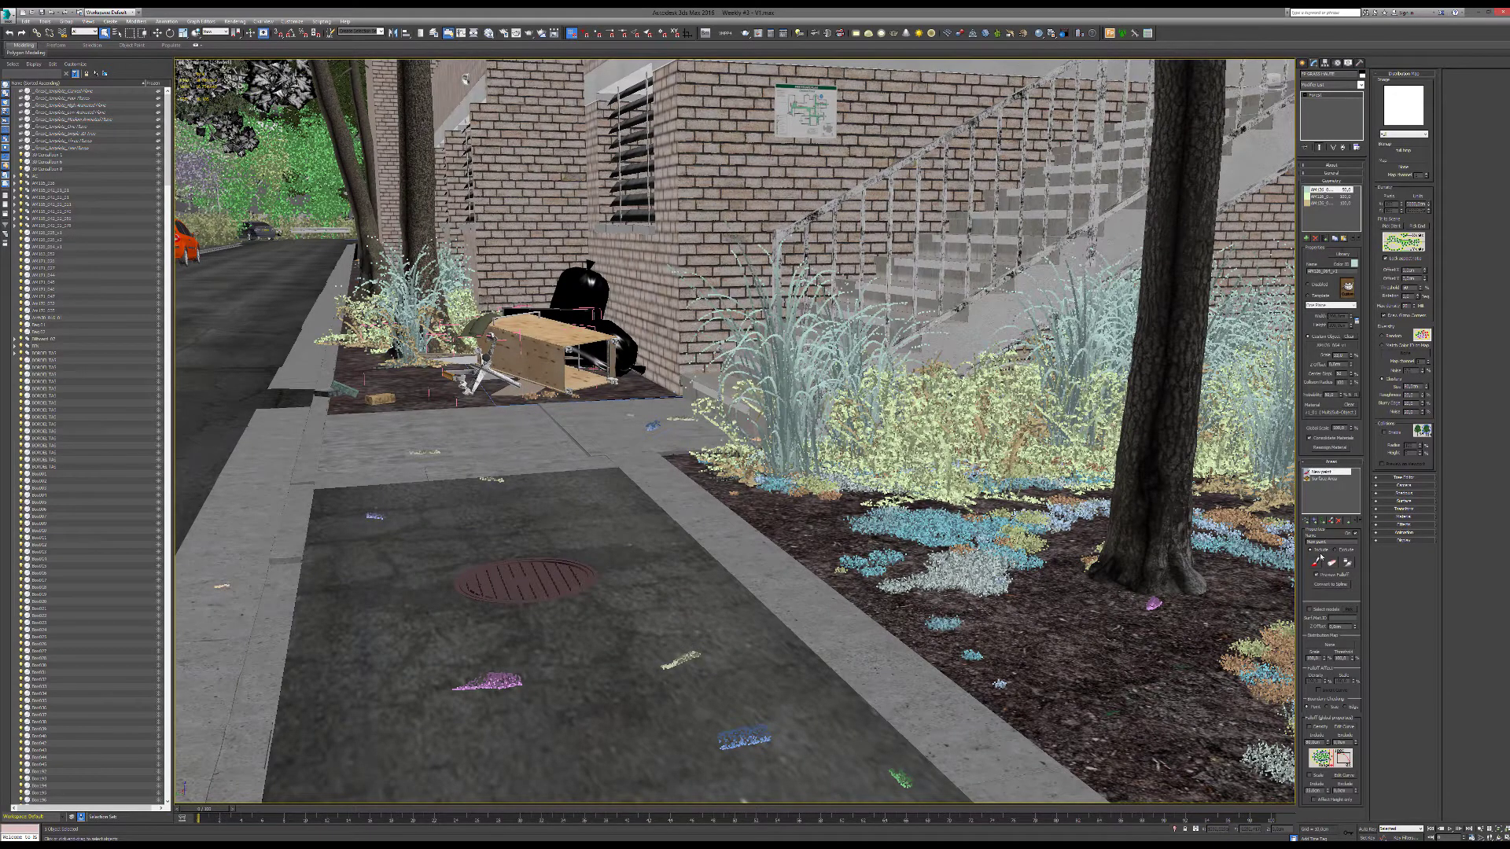
left_click(1319, 479)
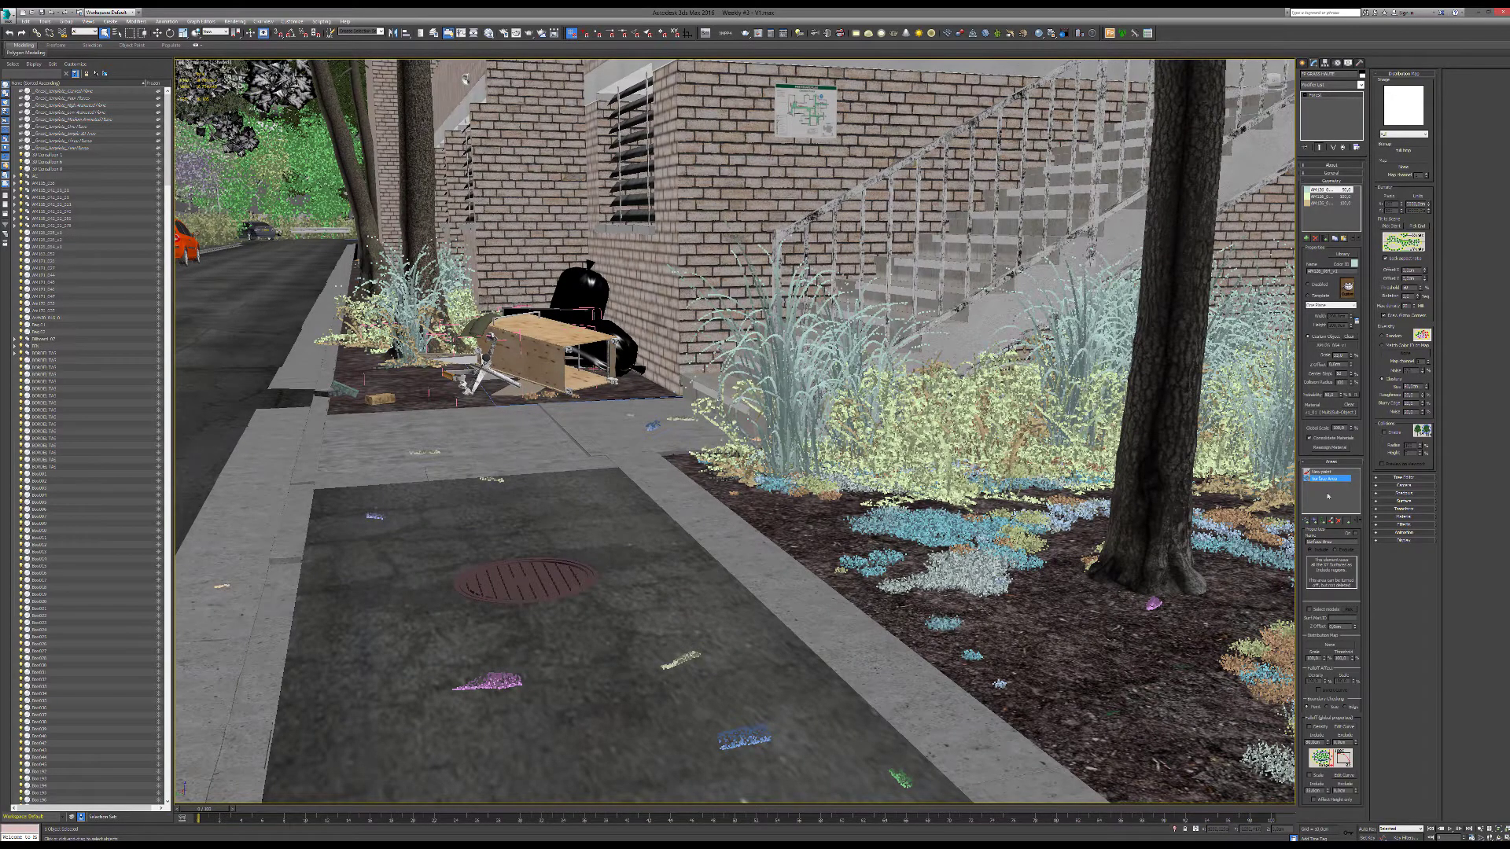
left_click(1320, 471)
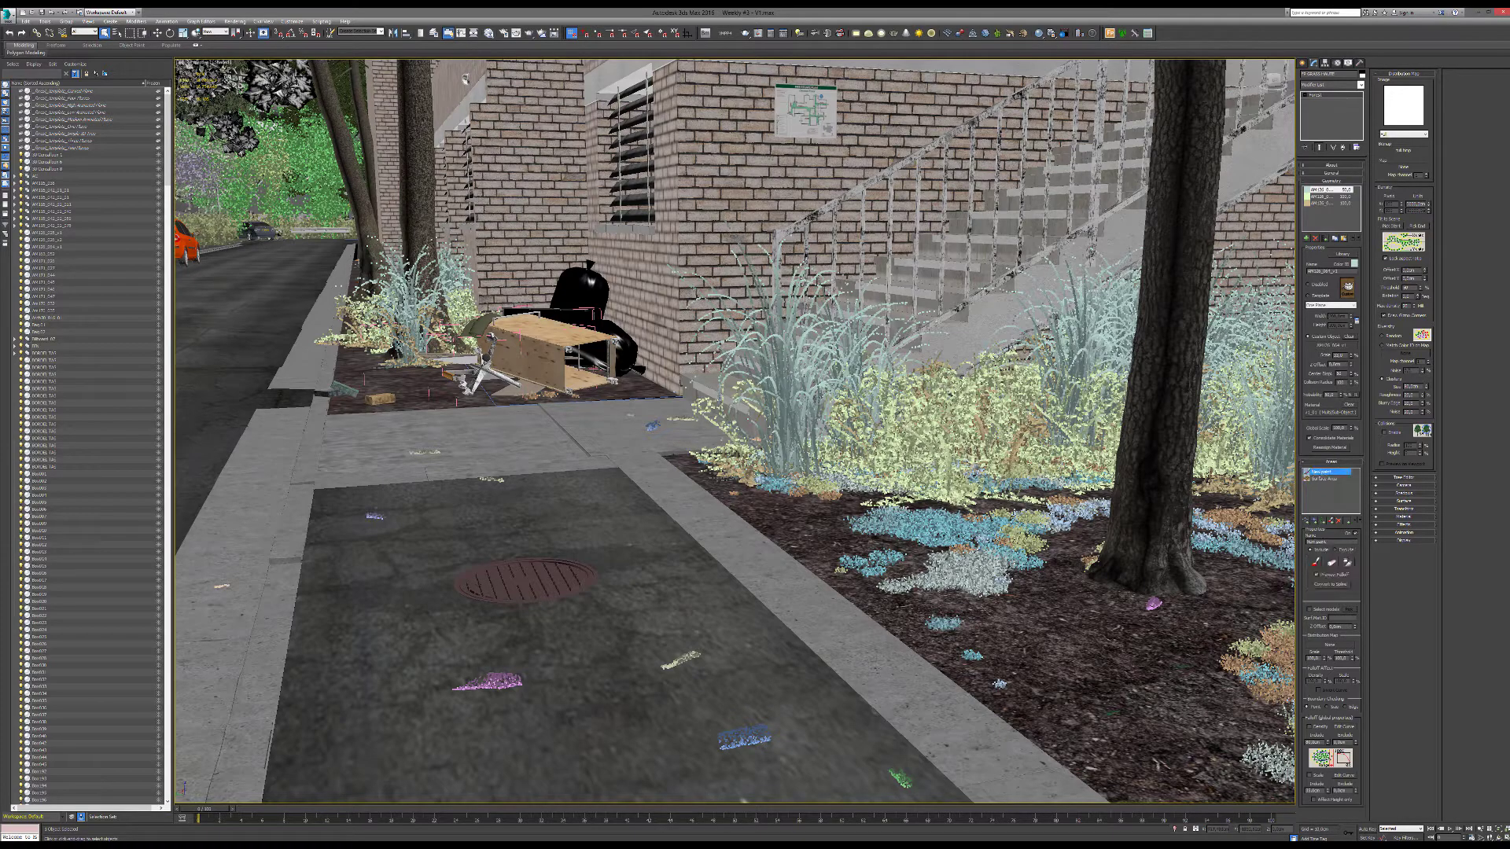
Select the leaves scattered over the pavement and examine their distribution along the path and planting bed.
middle_click_drag(1014, 417, 613, 502)
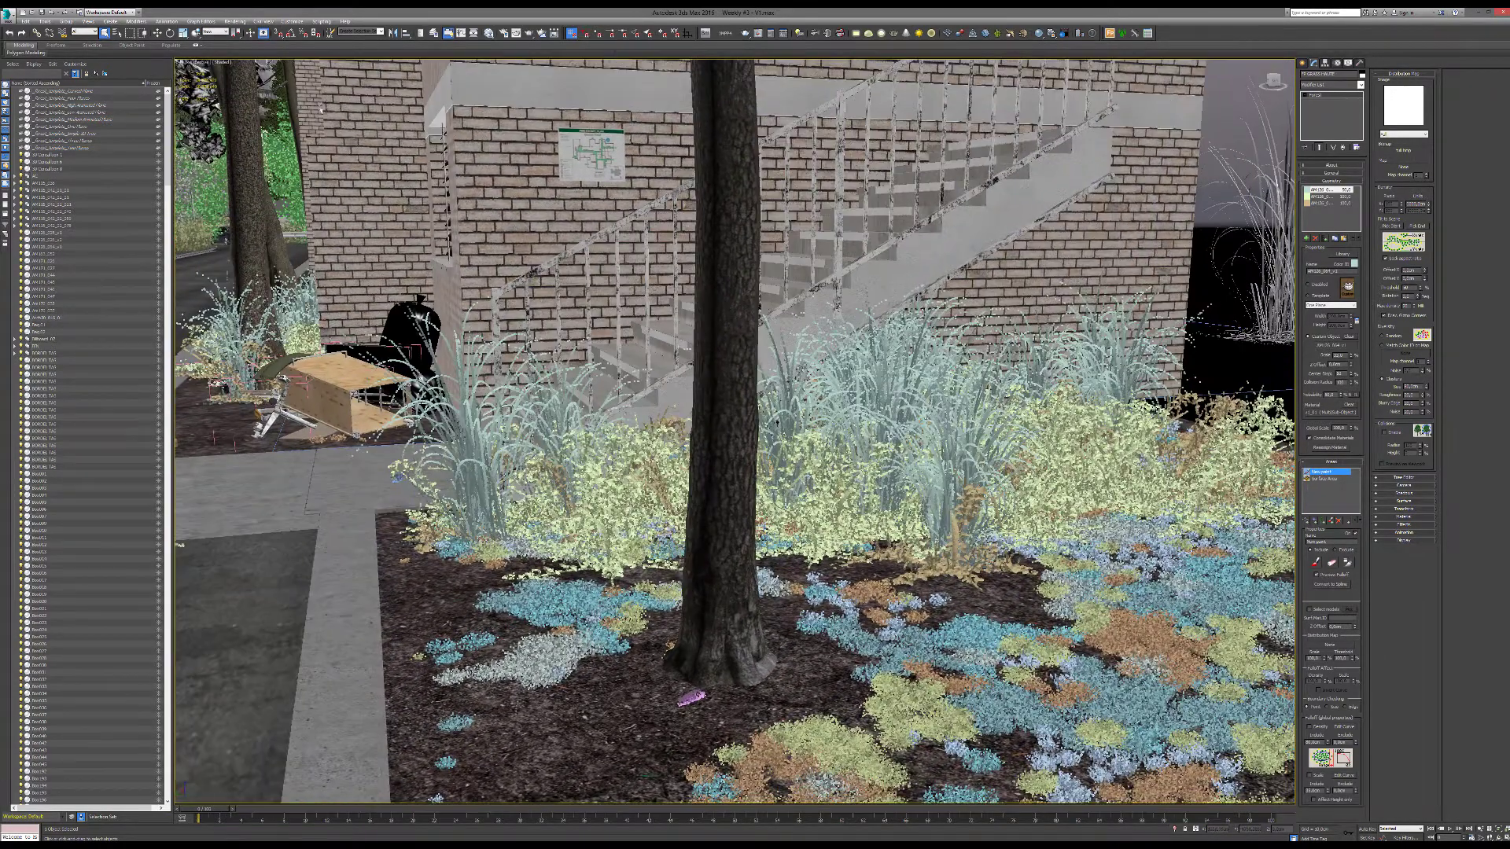
scroll(920, 431, "down", 3)
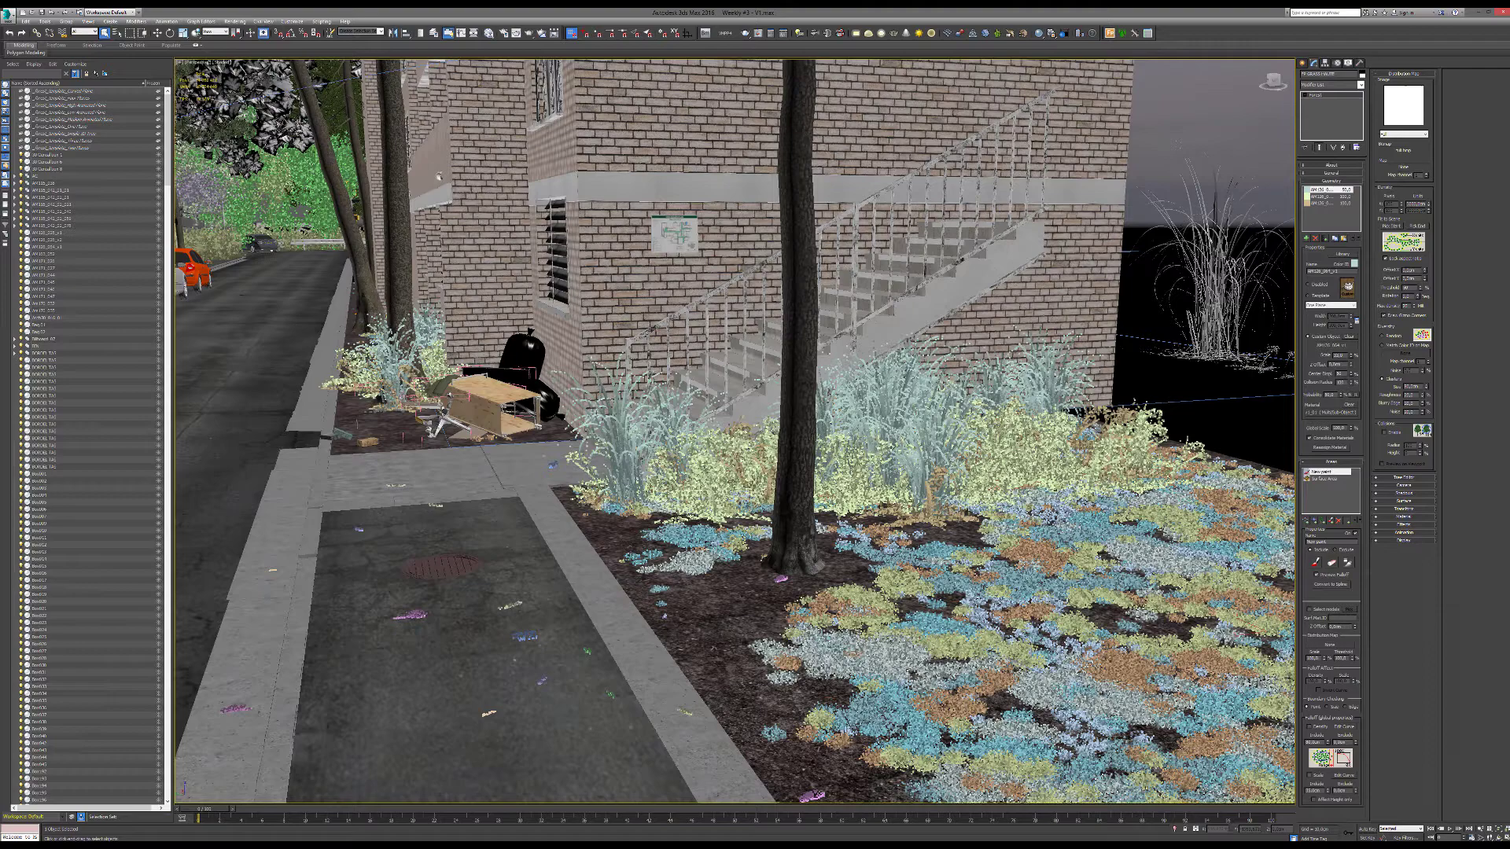
middle_click_drag(810, 436, 880, 397, "alt")
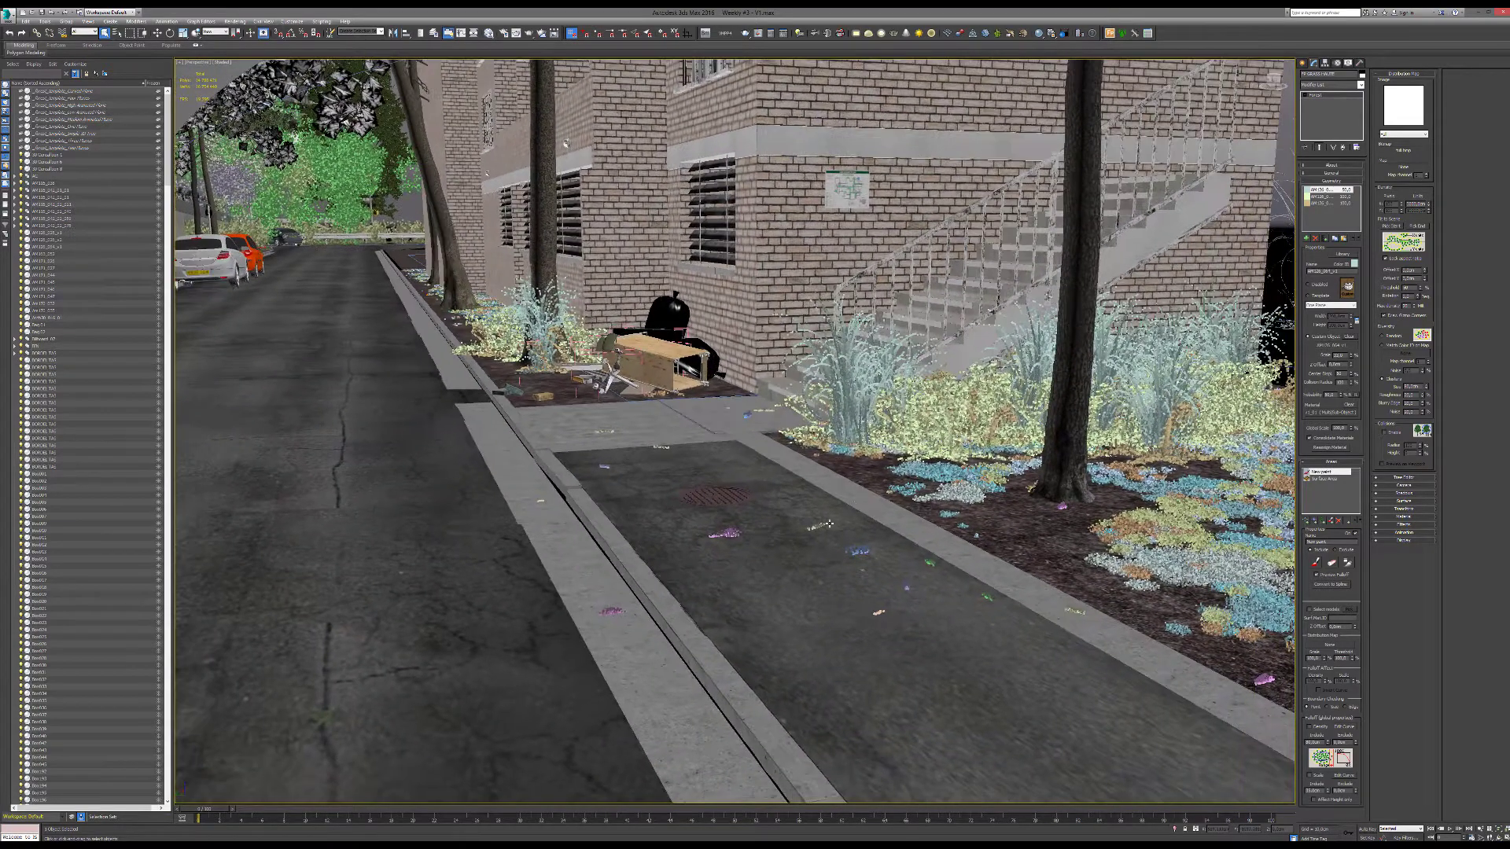
left_click(727, 533)
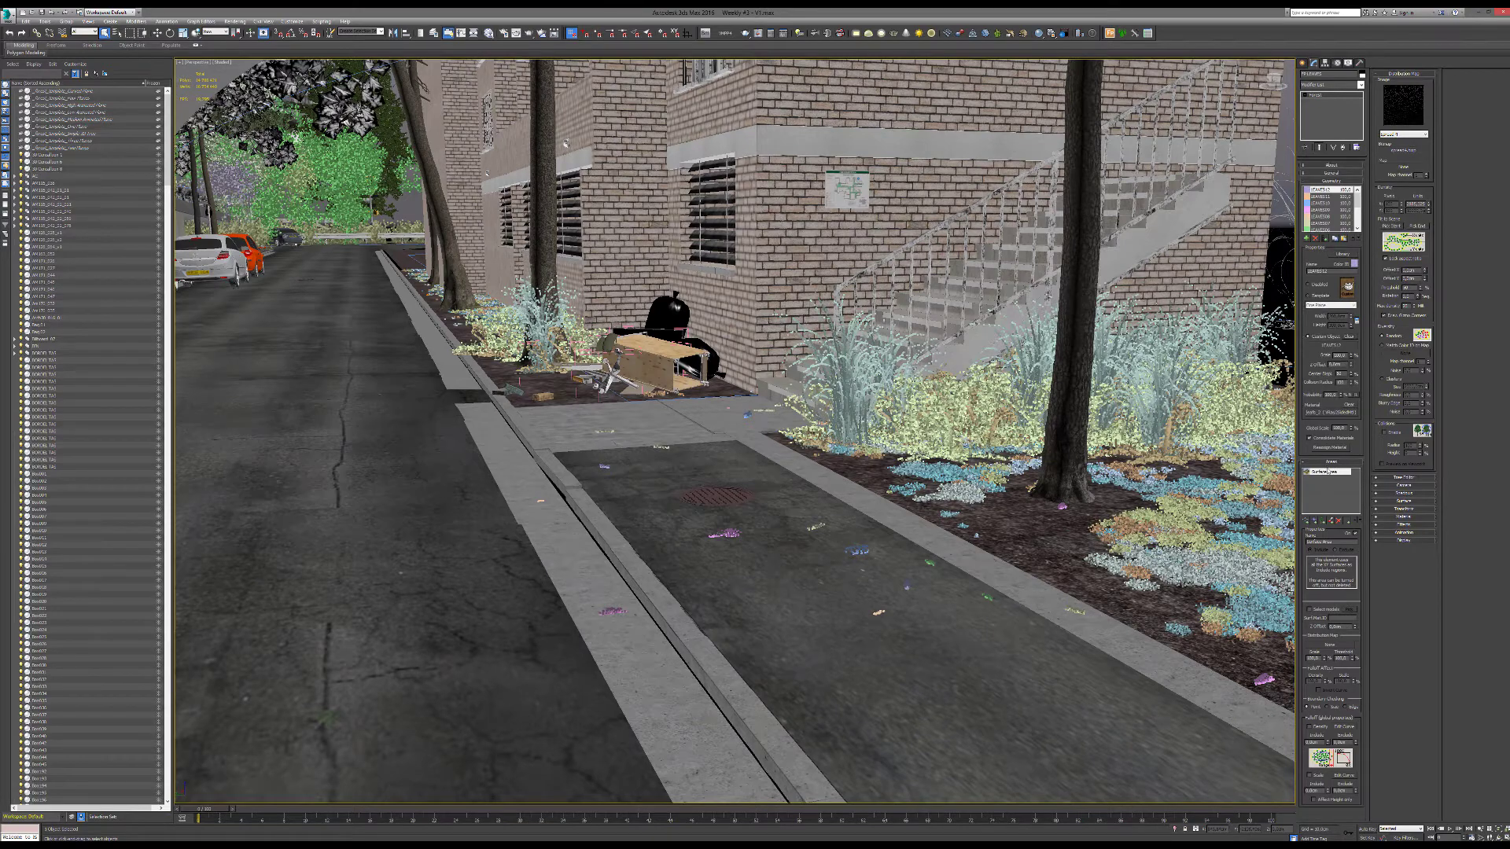
middle_click_drag(1286, 431, 1223, 402)
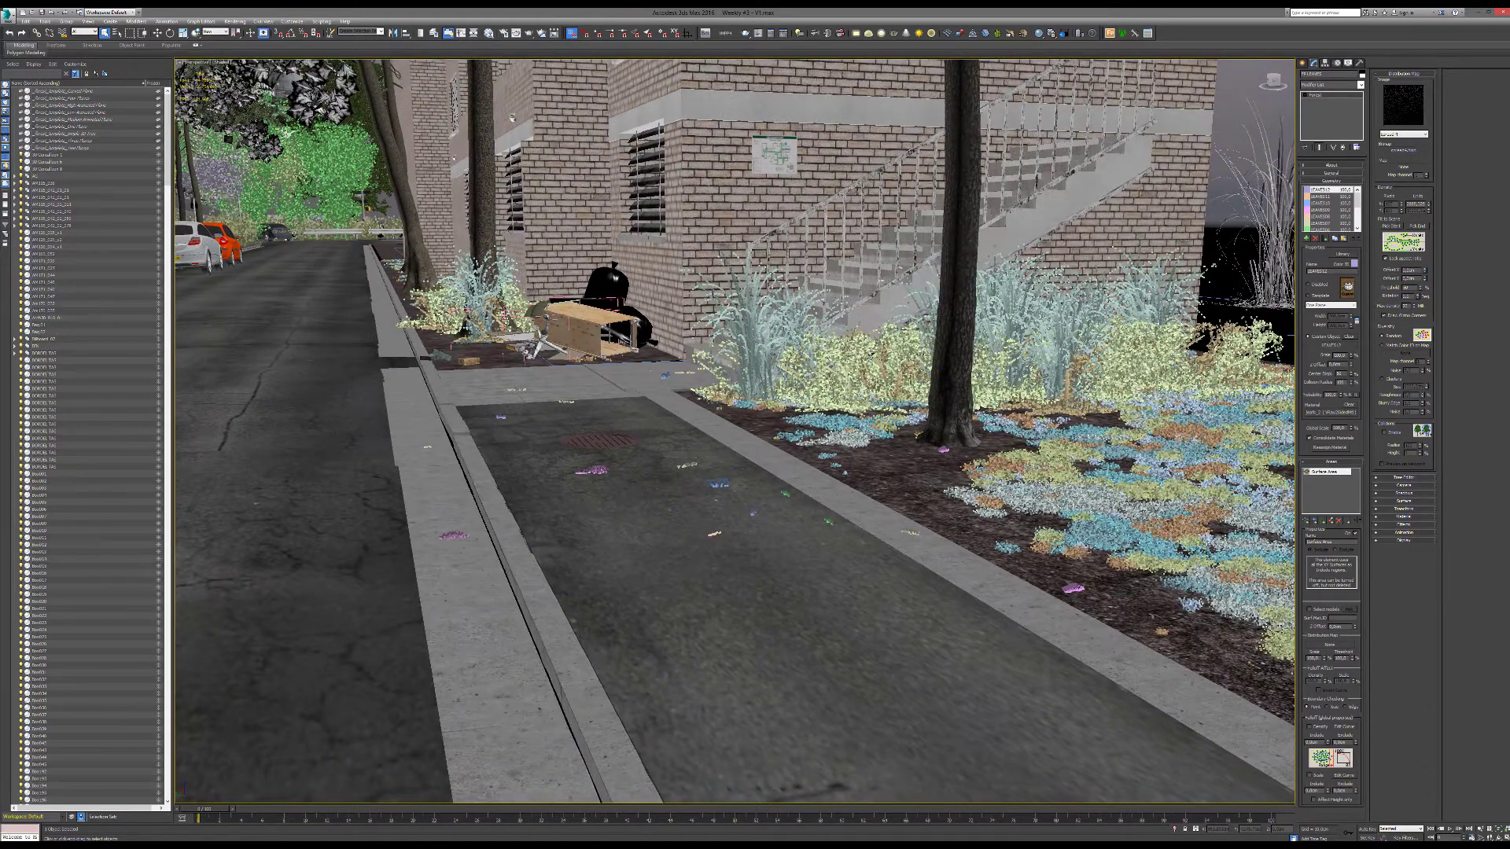
middle_click_drag(764, 441, 676, 468, "alt")
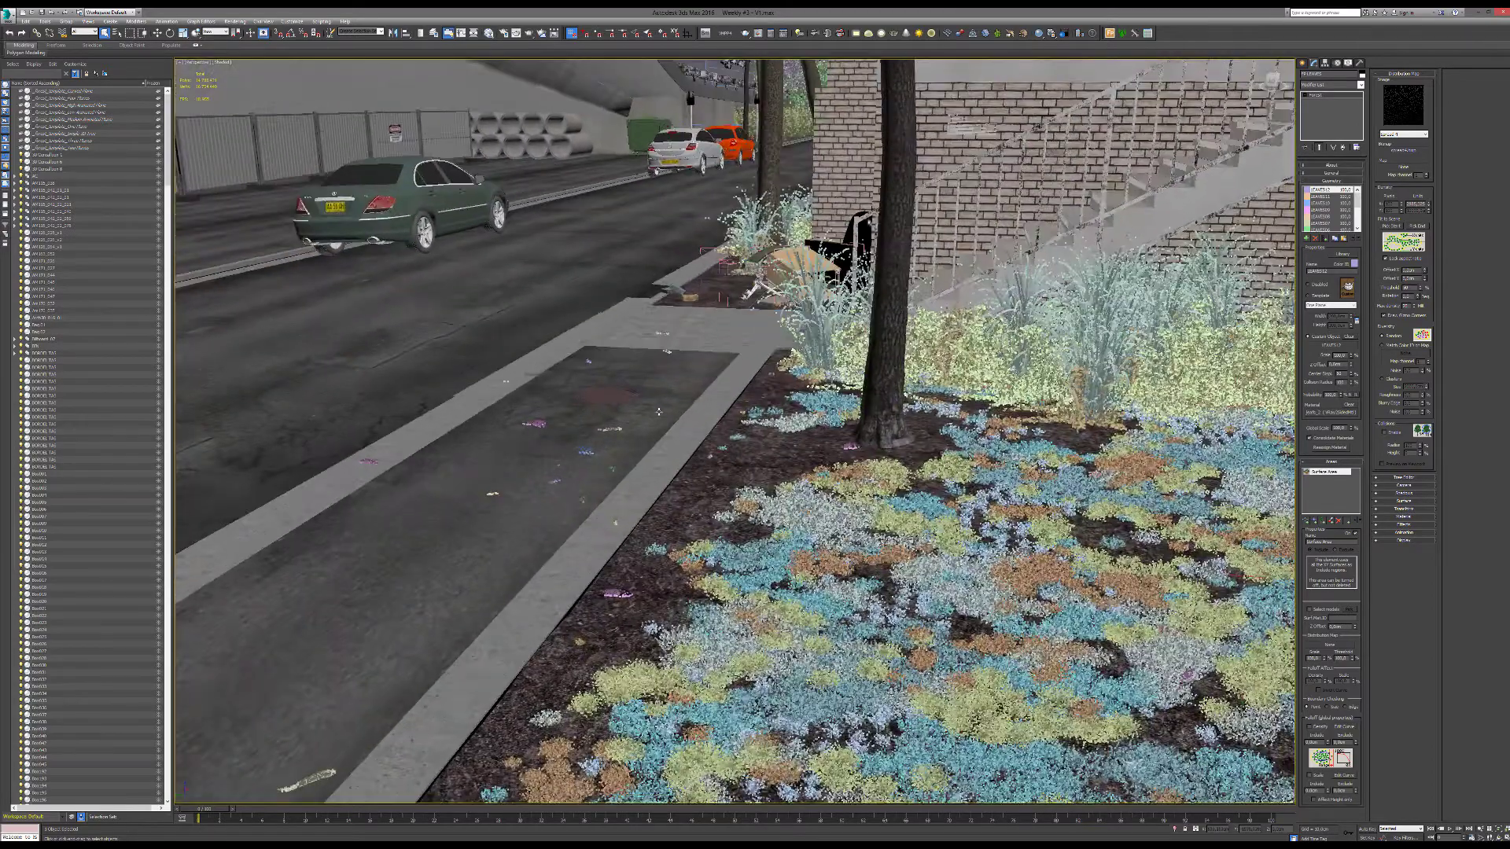
middle_click_drag(739, 330, 864, 391)
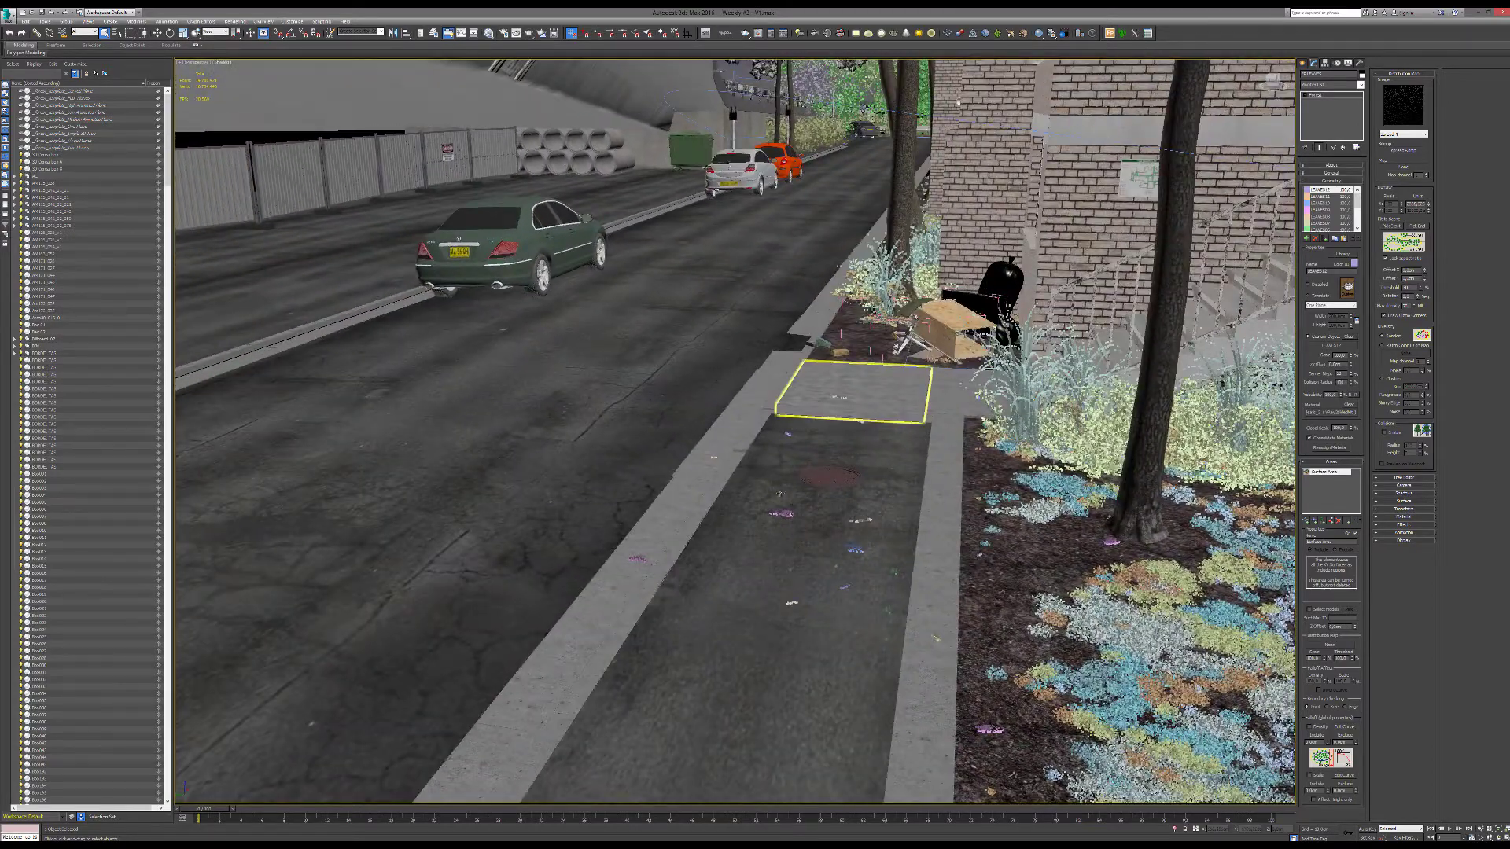
Switch to Photoshop and examine the pavement, fallen leaves and grass close up before viewing the whole finished image.
key("alt+Tab")
scroll(666, 660, "down", 3, "alt")
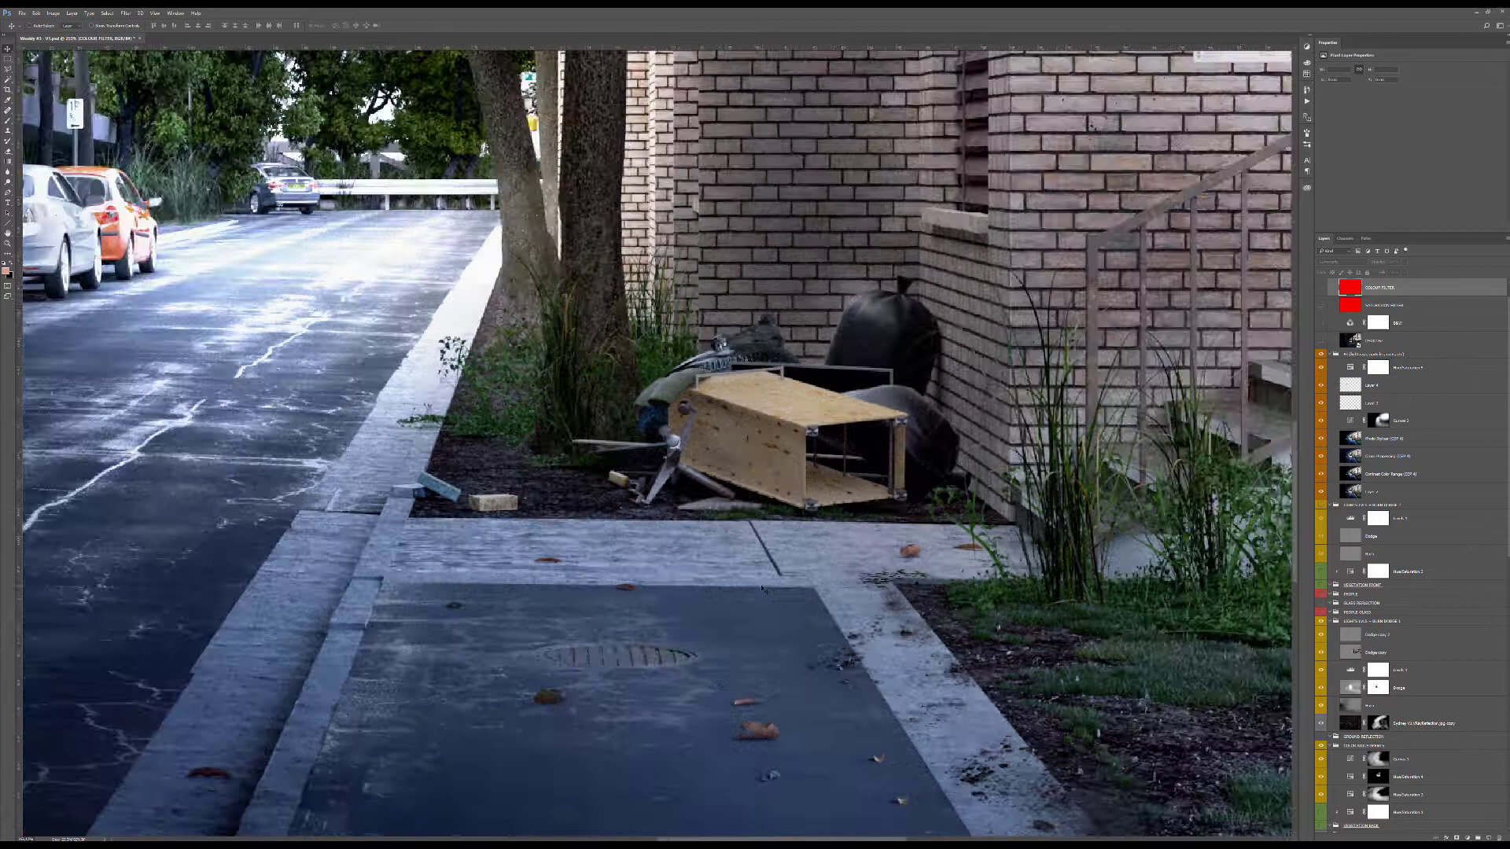
scroll(666, 660, "down", 3)
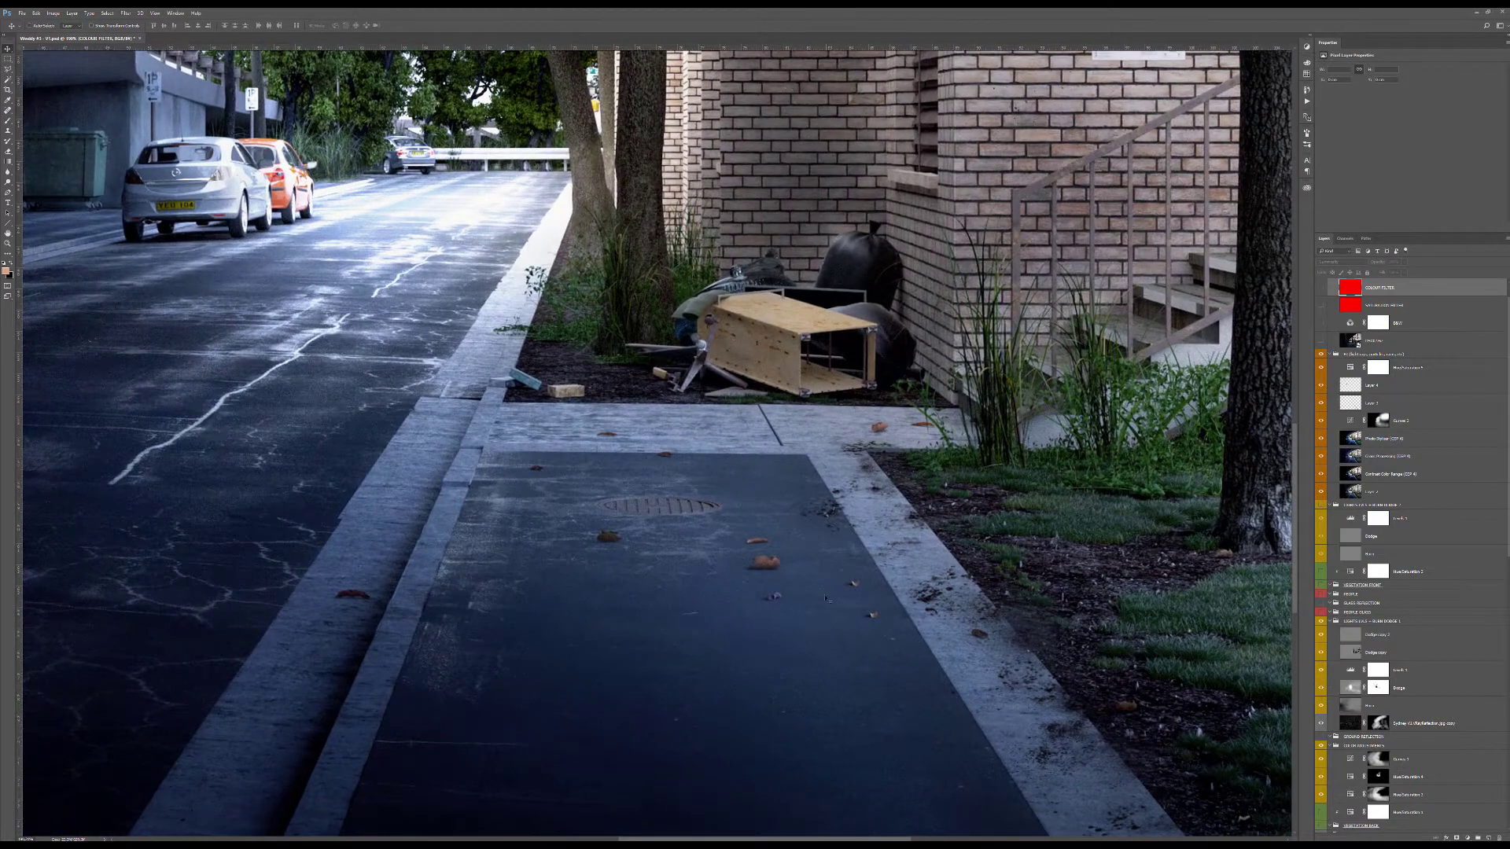
scroll(903, 510, "up", 3, "alt")
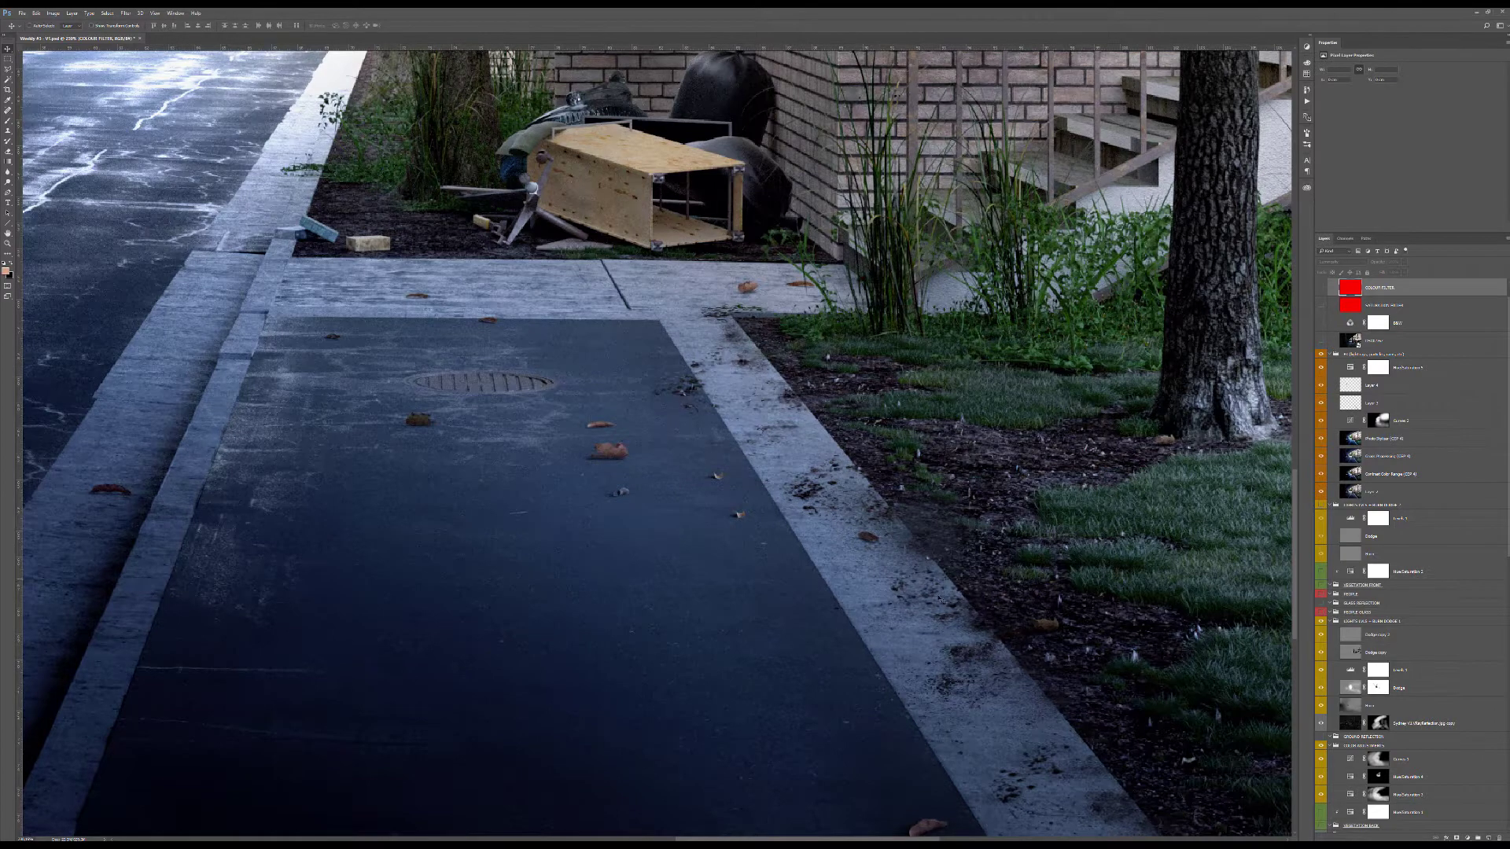
scroll(801, 556, "down", 3, "alt")
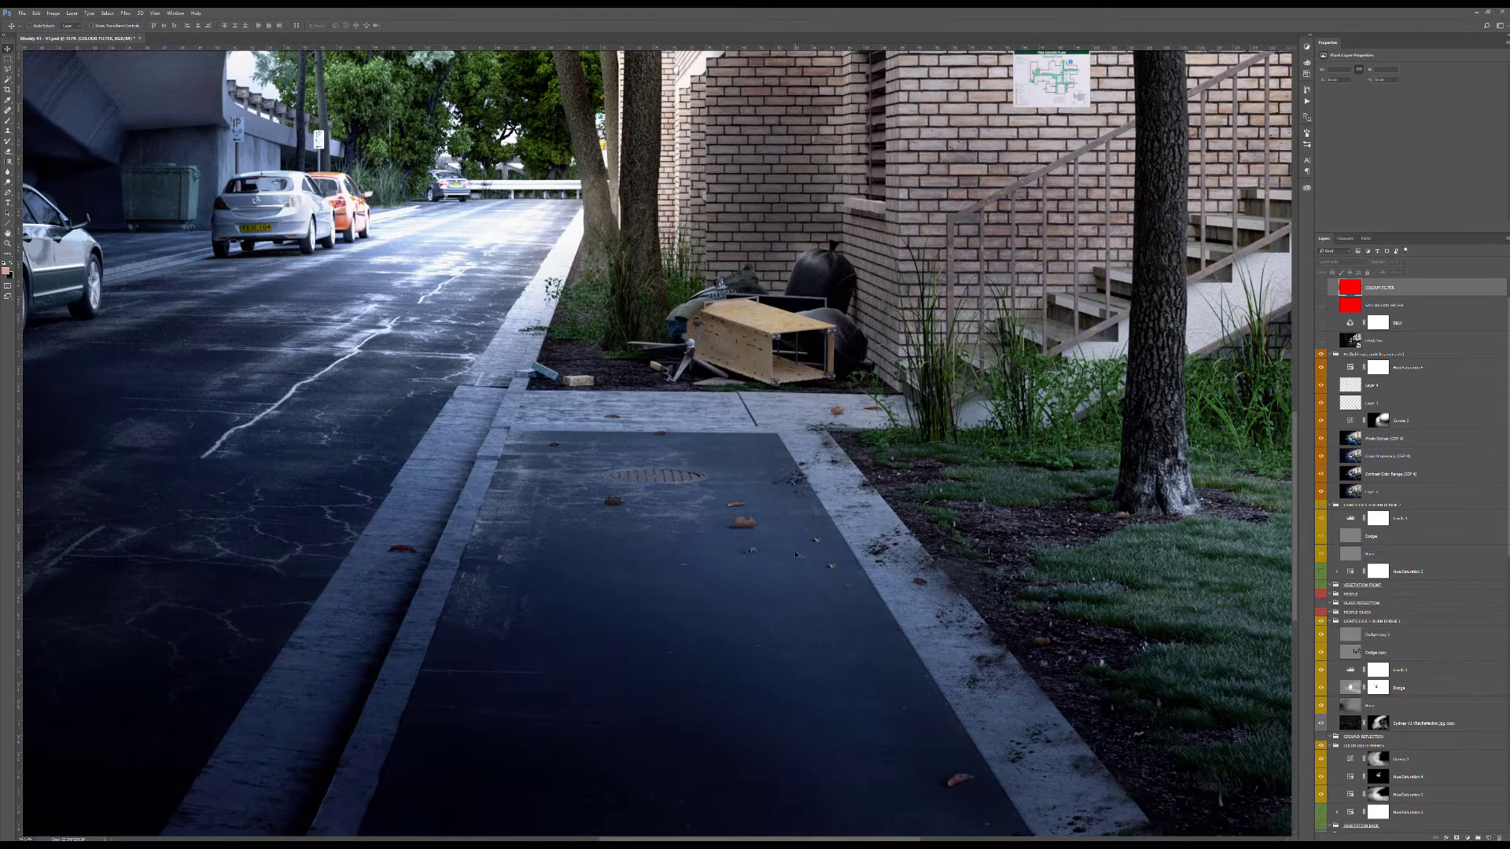
key("alt+Tab")
key("alt+Tab")
scroll(683, 357, "down", 4, "alt")
Switch to 3ds Max, select the dome light outside the overpass and compare the scene with the finished Photoshop image.
key("alt+Tab")
scroll(773, 490, "down", 12)
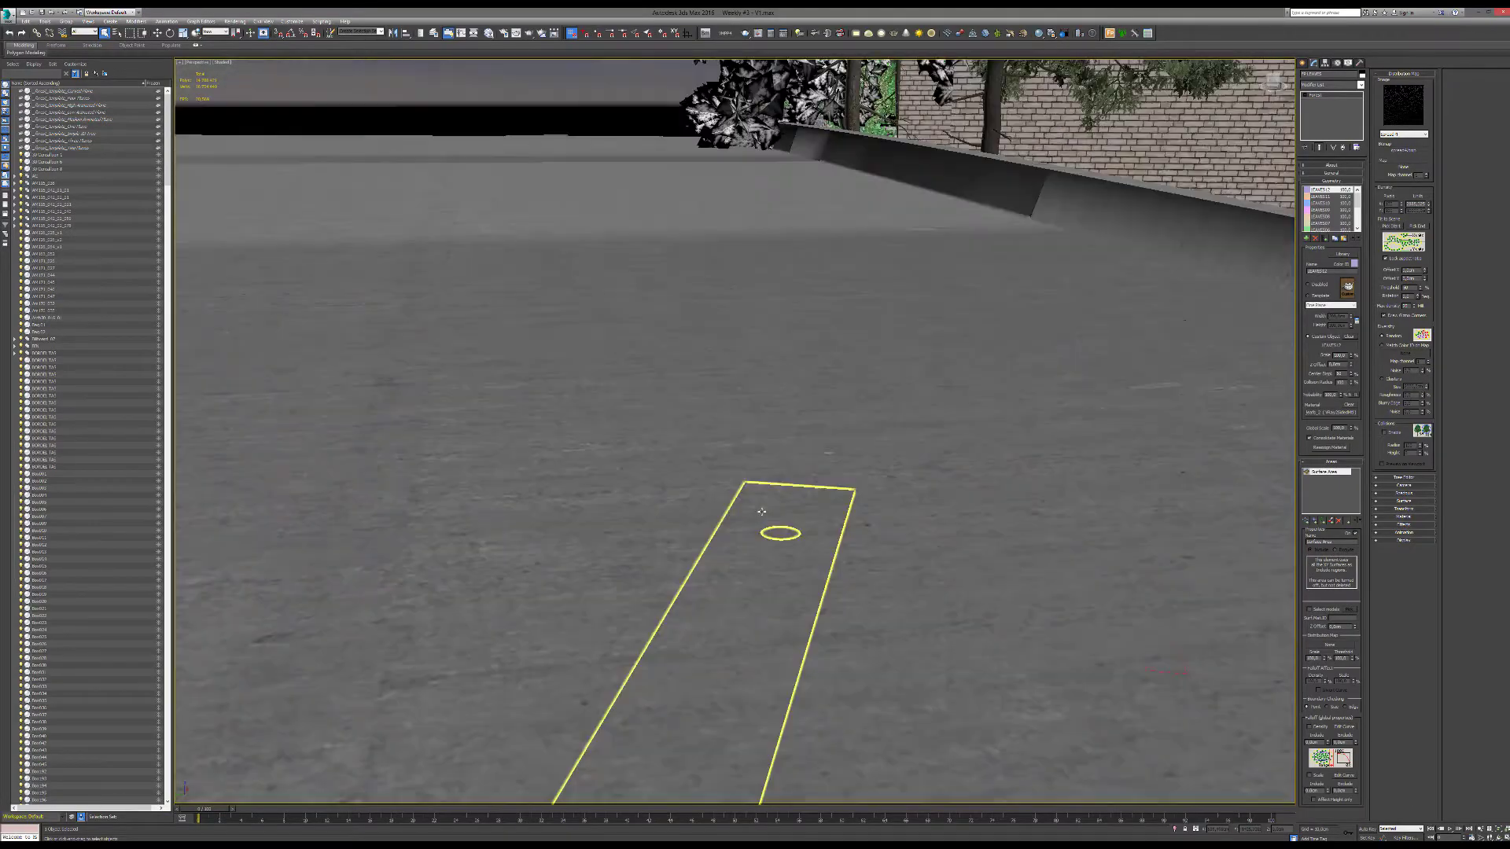
left_click(327, 304)
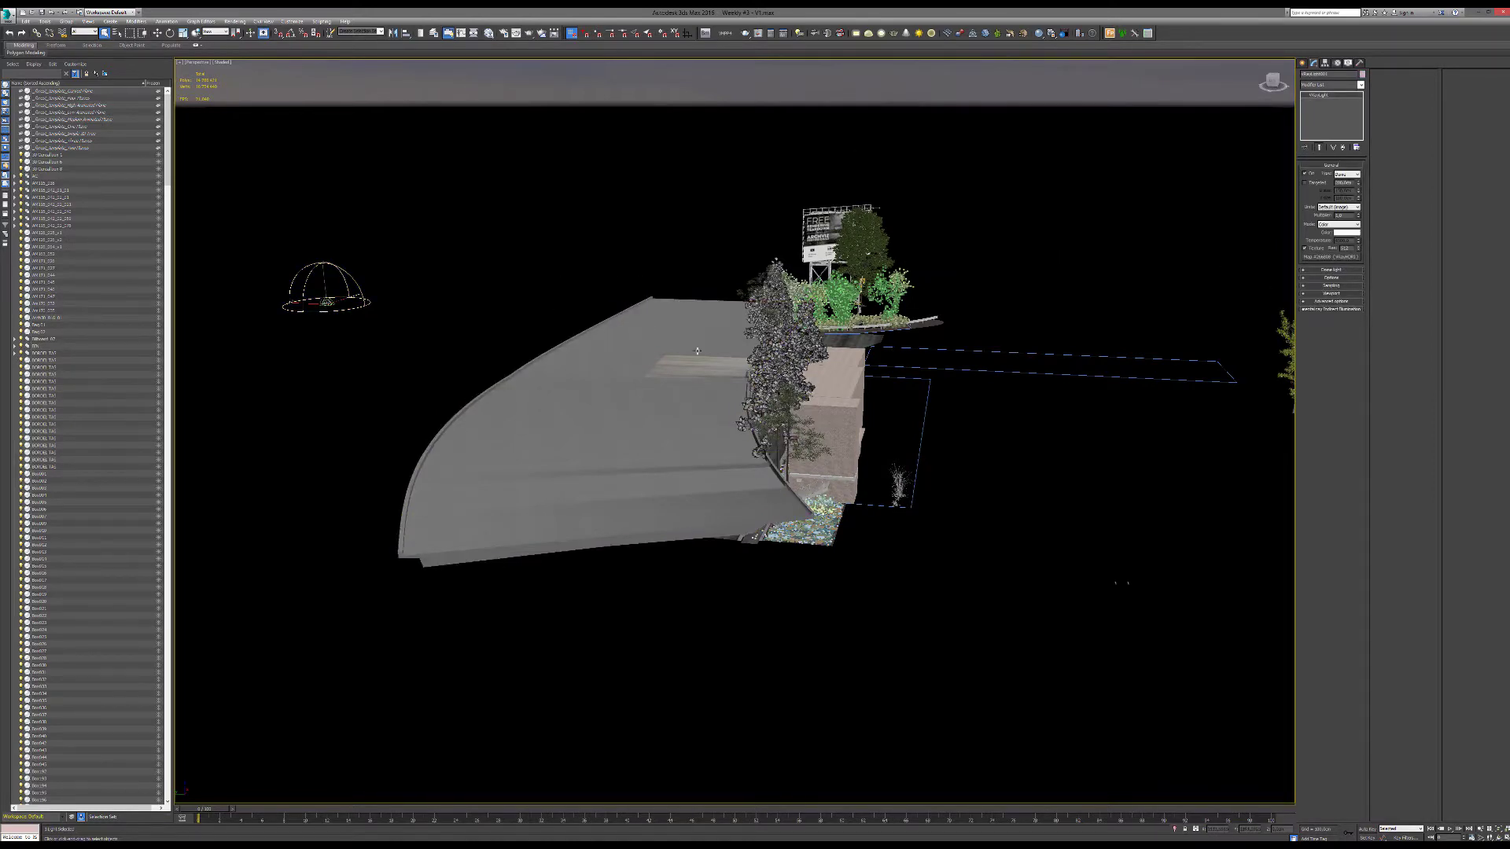
mouse_move(696, 350)
middle_mouse_down("alt")
mouse_move(622, 371)
mouse_move(703, 358)
middle_mouse_up("alt")
key("alt+Tab")
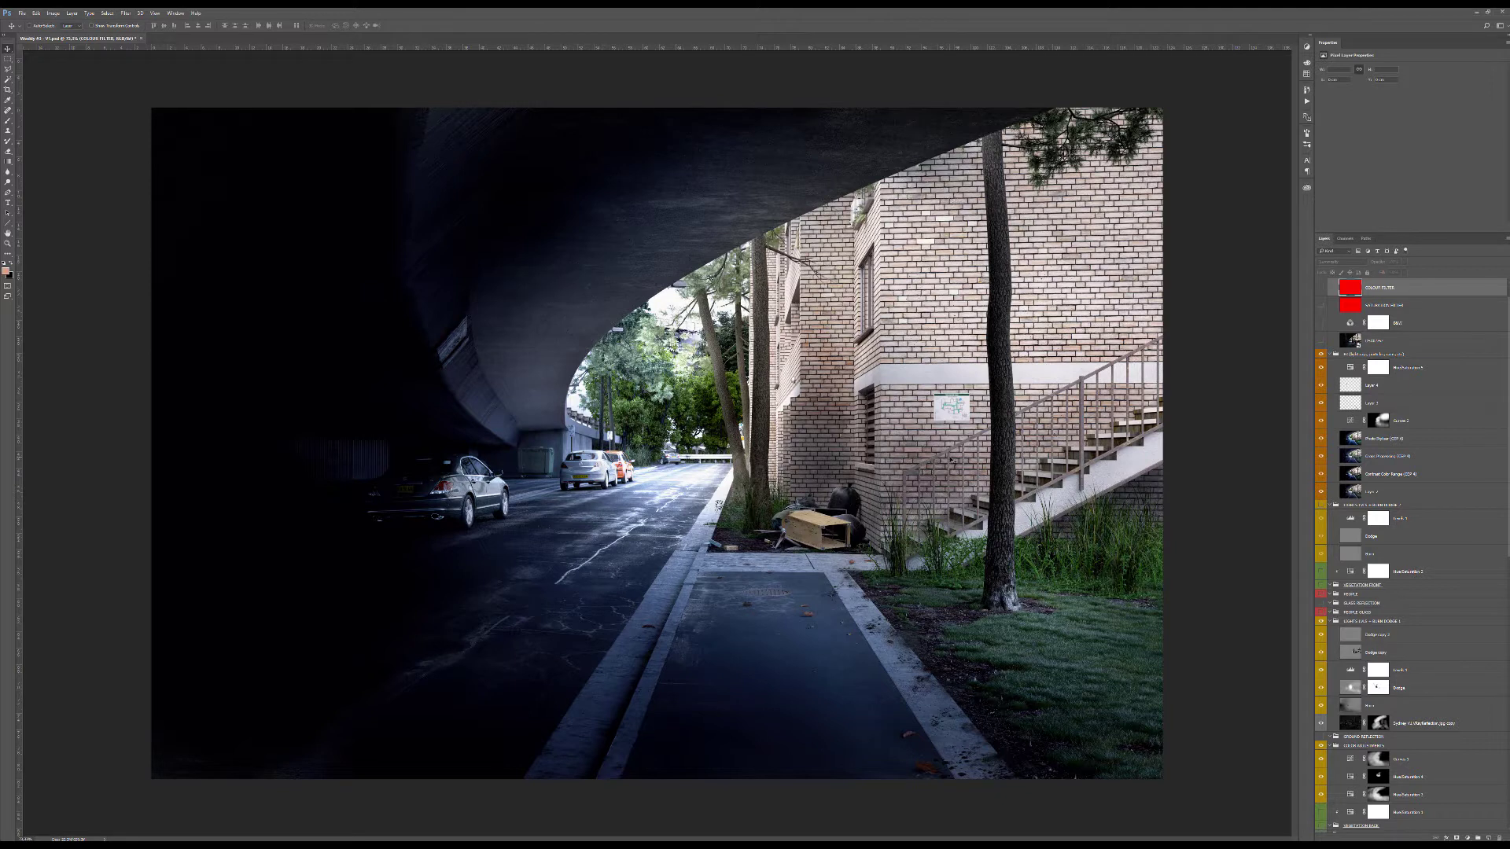
key("alt+Tab")
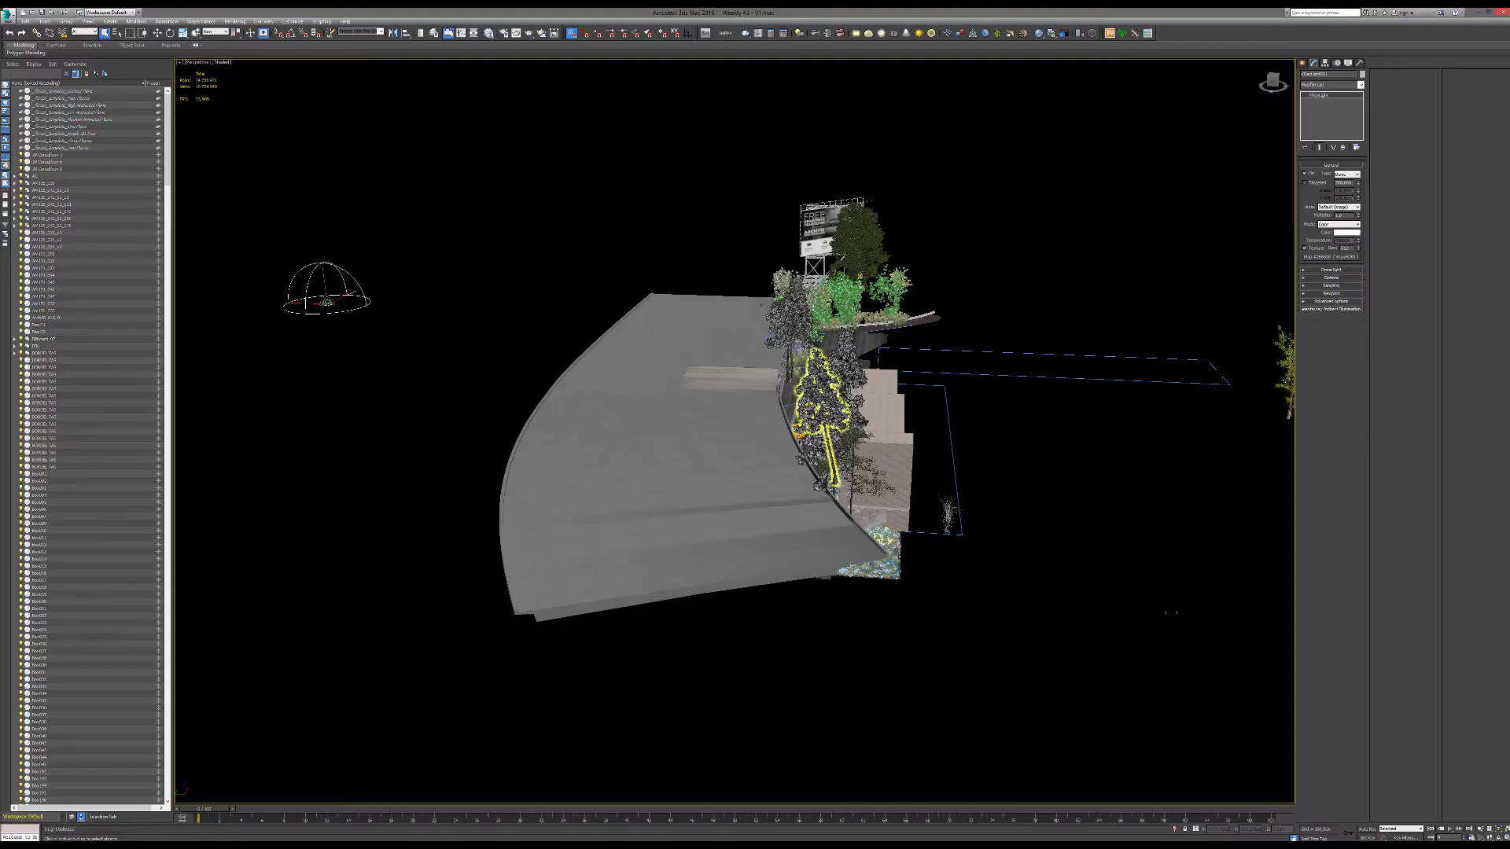
Select the brick building, open the Slate Material Editor and load the brick material's node tree into the active view.
left_click(883, 511)
key("z")
middle_click_drag(818, 487, 774, 455, "alt")
key("m")
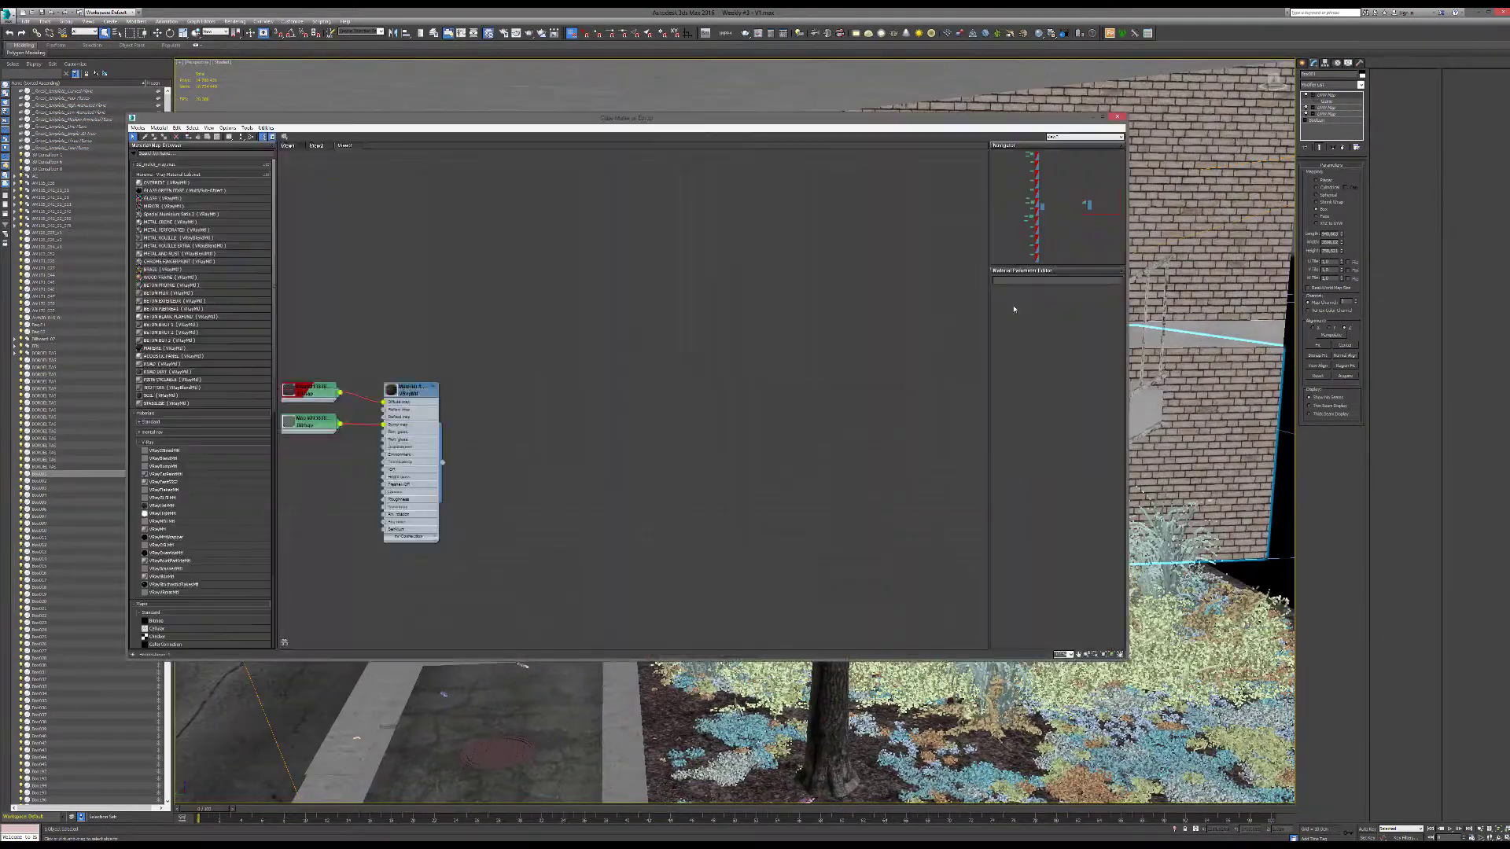
left_click_drag(603, 120, 674, 163)
left_click(216, 180)
left_click(790, 142)
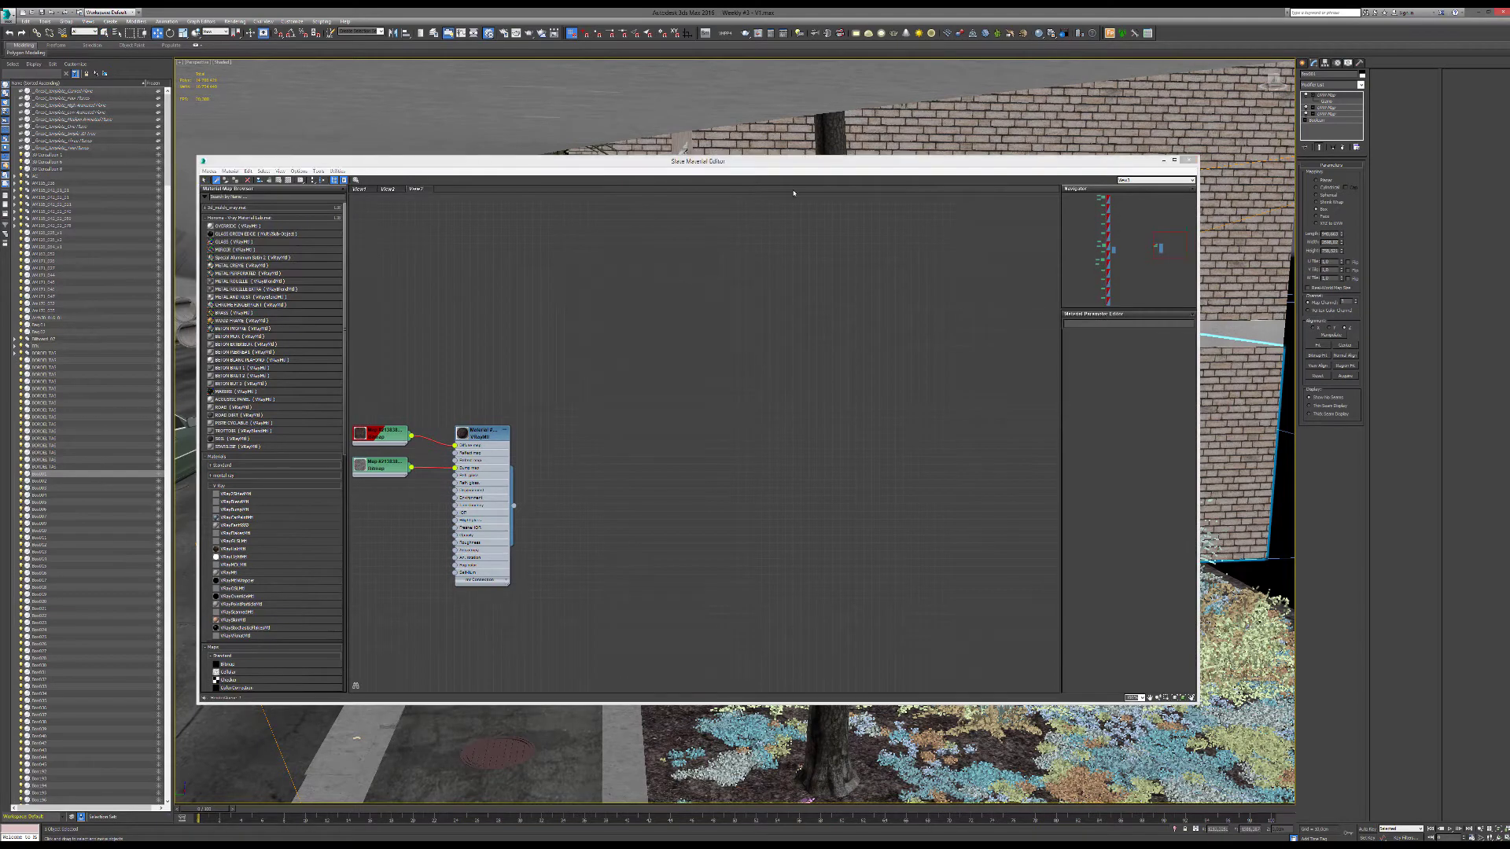
left_click_drag(509, 340, 675, 448)
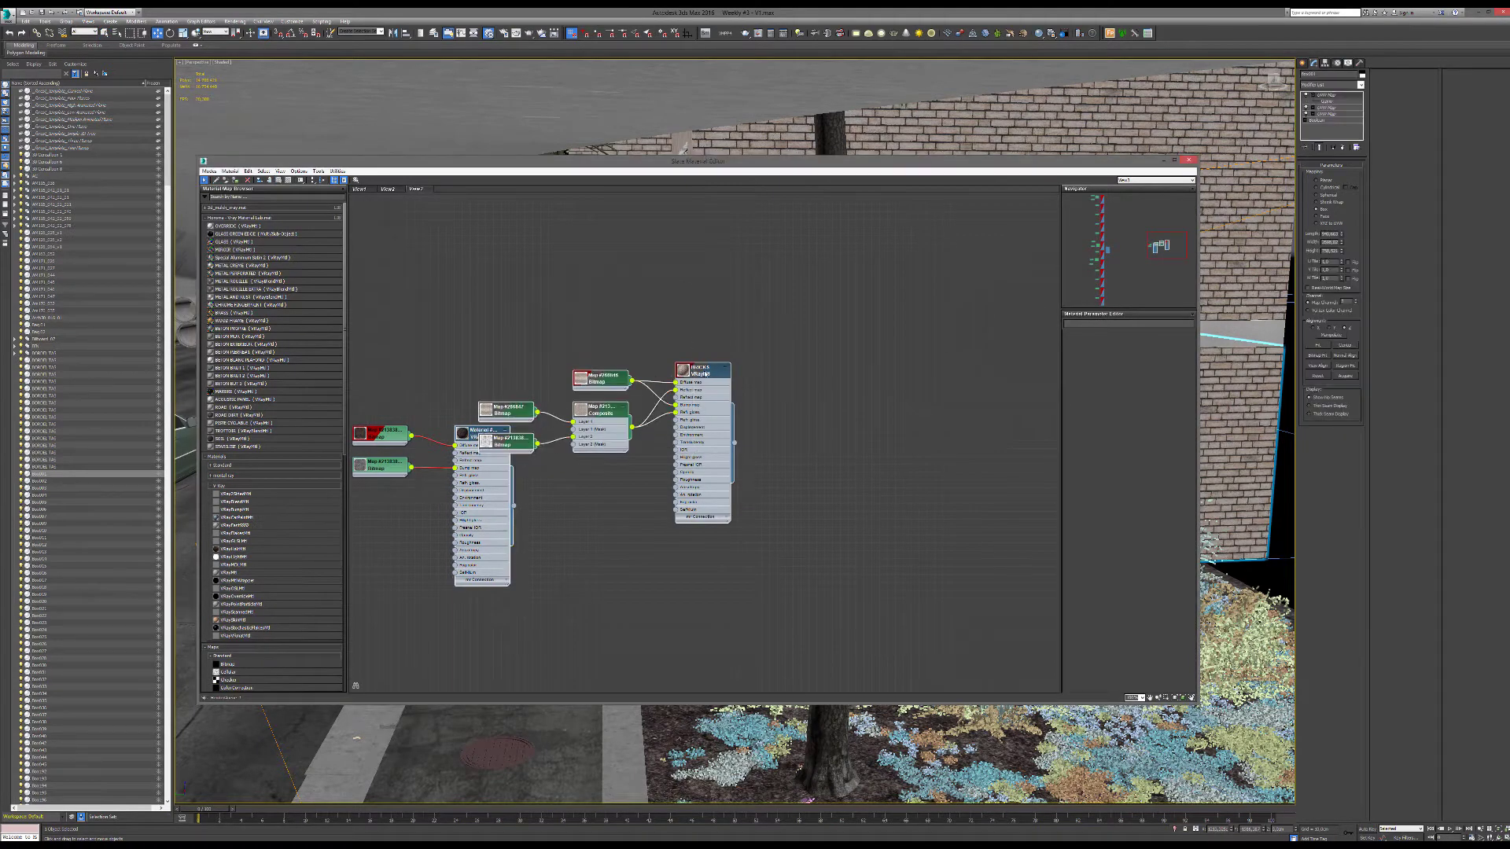
Lay out the material nodes automatically and move the BRICKS material clear of the neighbouring material.
left_click_drag(472, 490, 501, 456)
key("l")
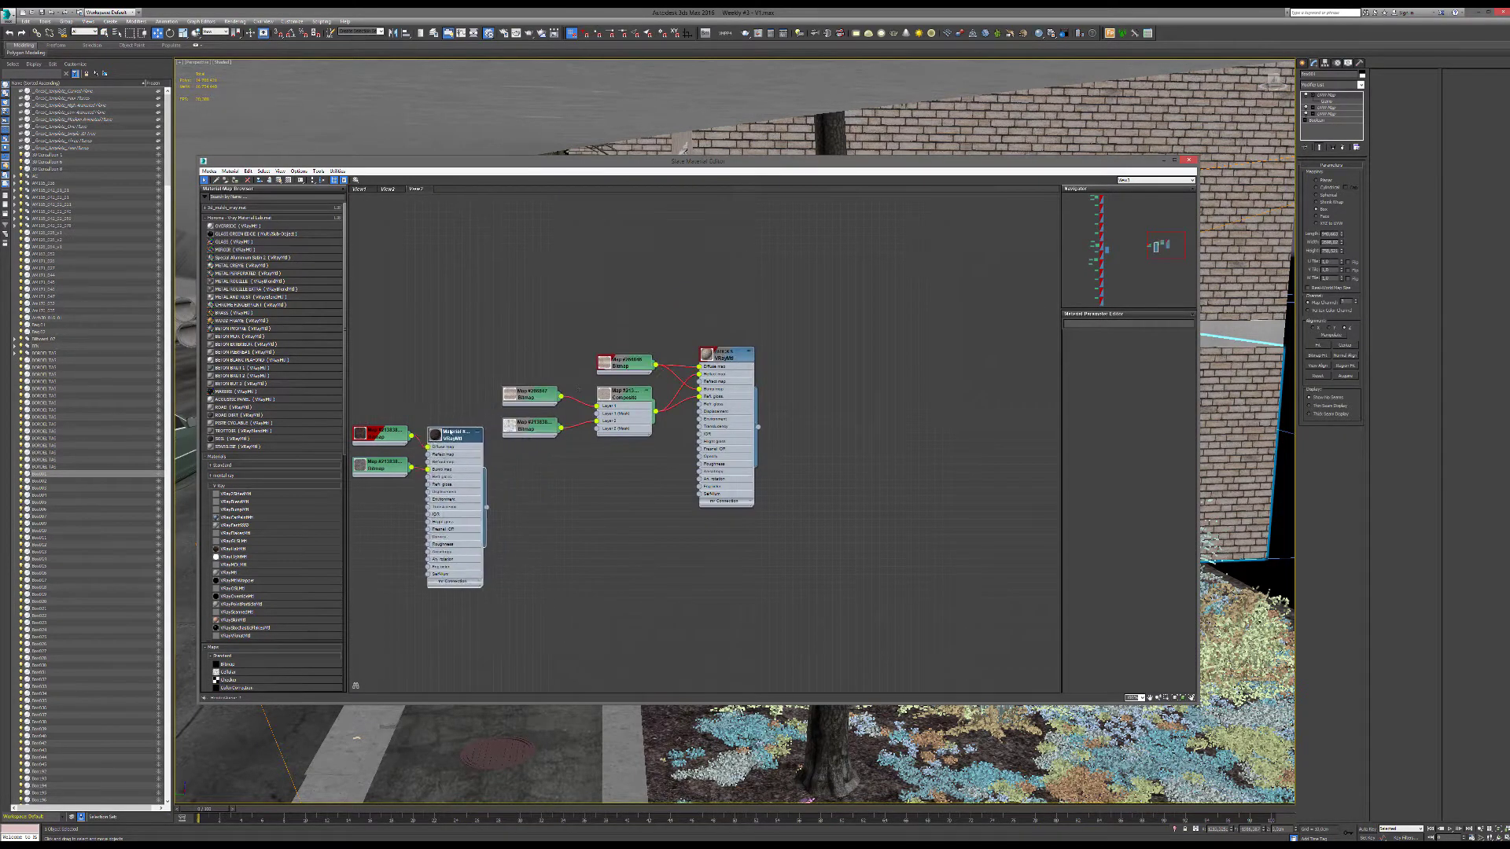
left_click_drag(733, 398, 743, 360)
scroll(545, 378, "up", 2)
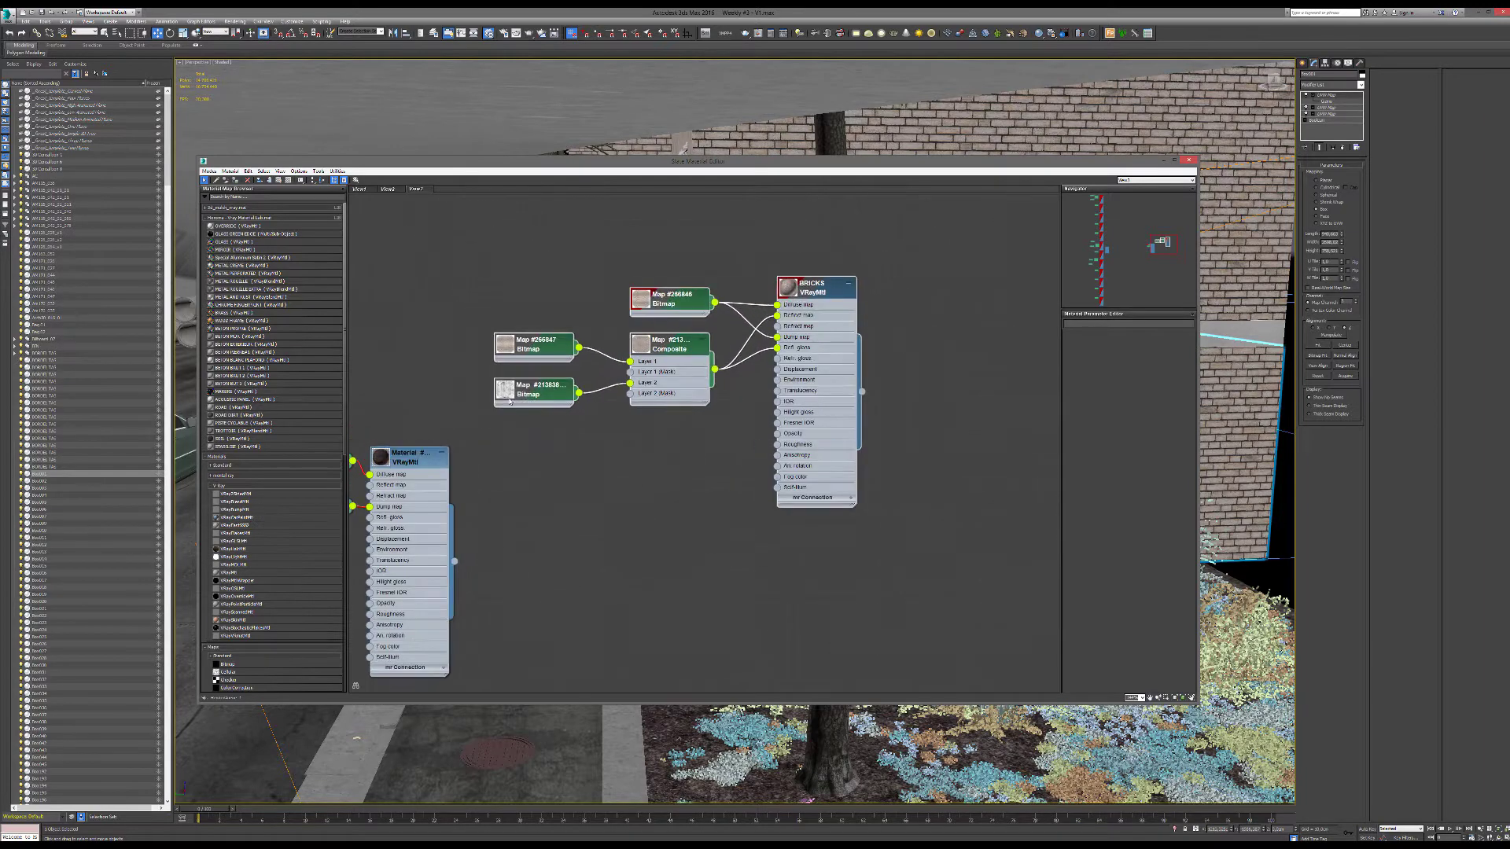
Enlarge the previews of the bitmap feeding the Composite map's second layer and of the BRICKS material.
double_click(506, 391)
left_click_drag(539, 428, 539, 418)
double_click(535, 379)
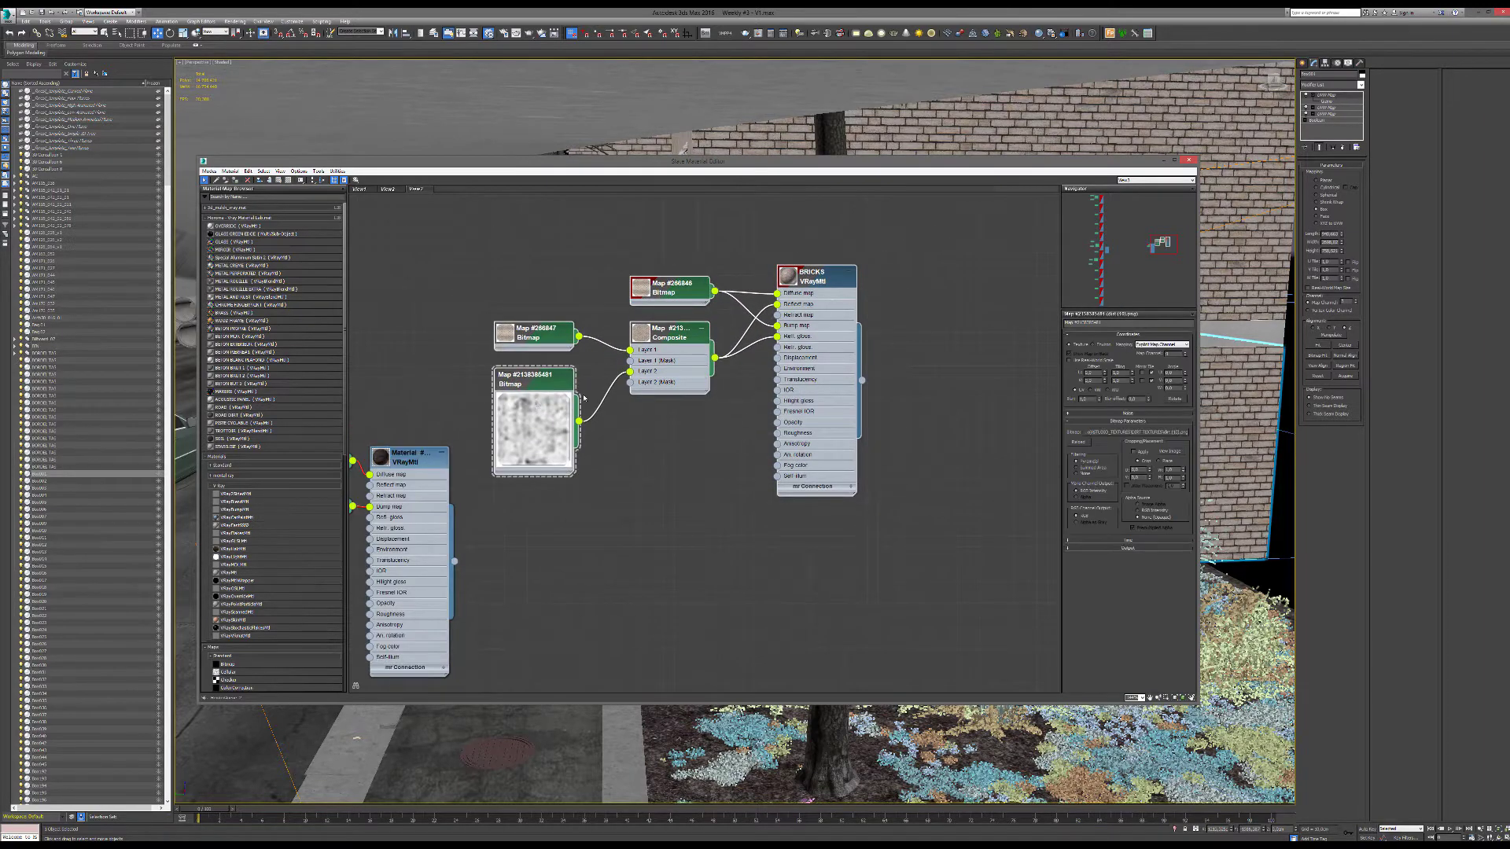
double_click(788, 276)
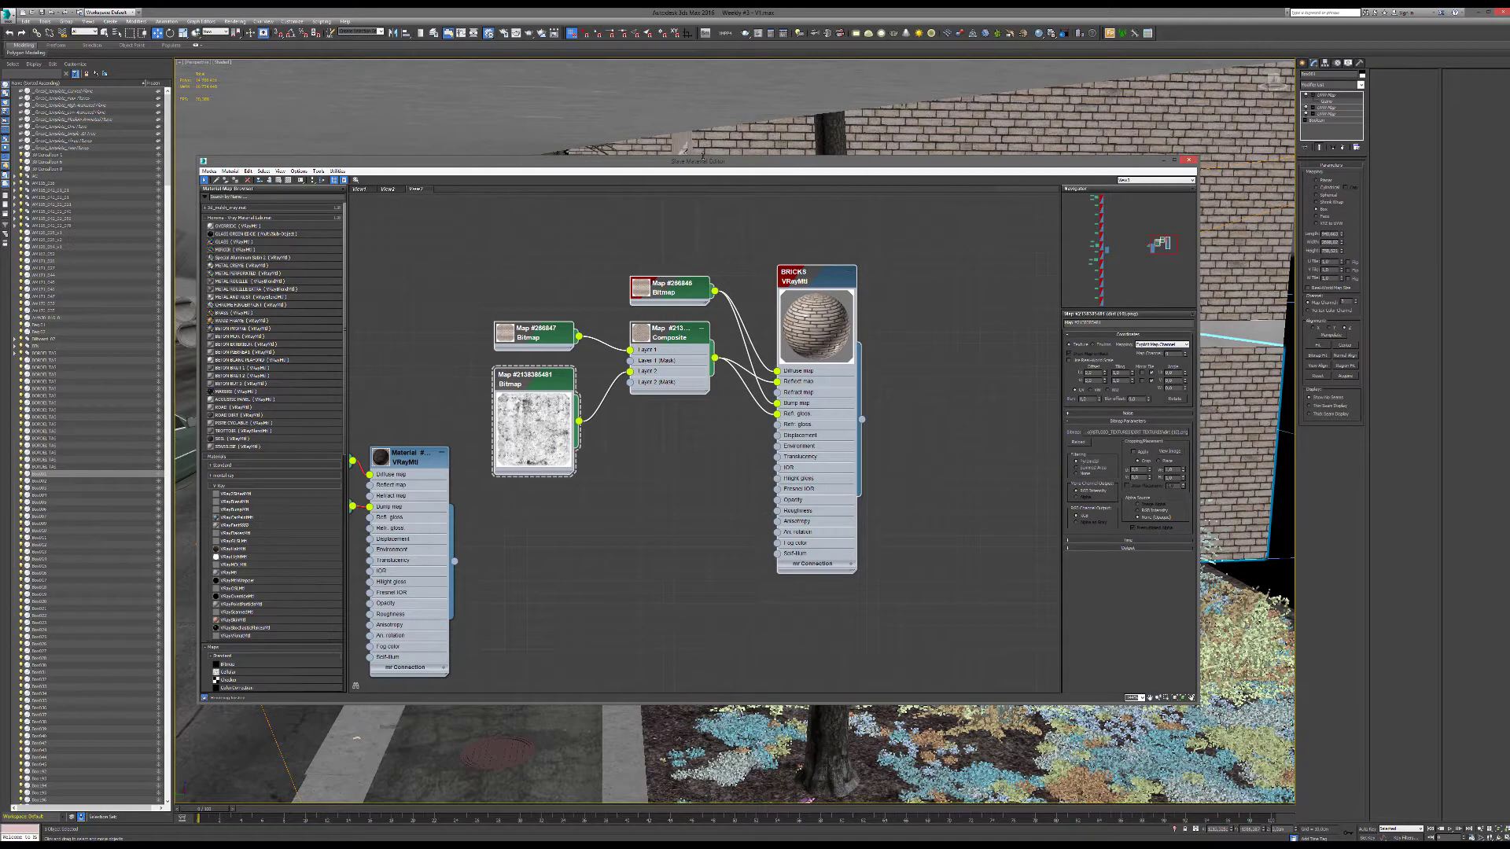
Pick the complete blend material from the brick building and load its node tree into the active view.
scroll(676, 310, "down", 3)
middle_click_drag(795, 383, 513, 310)
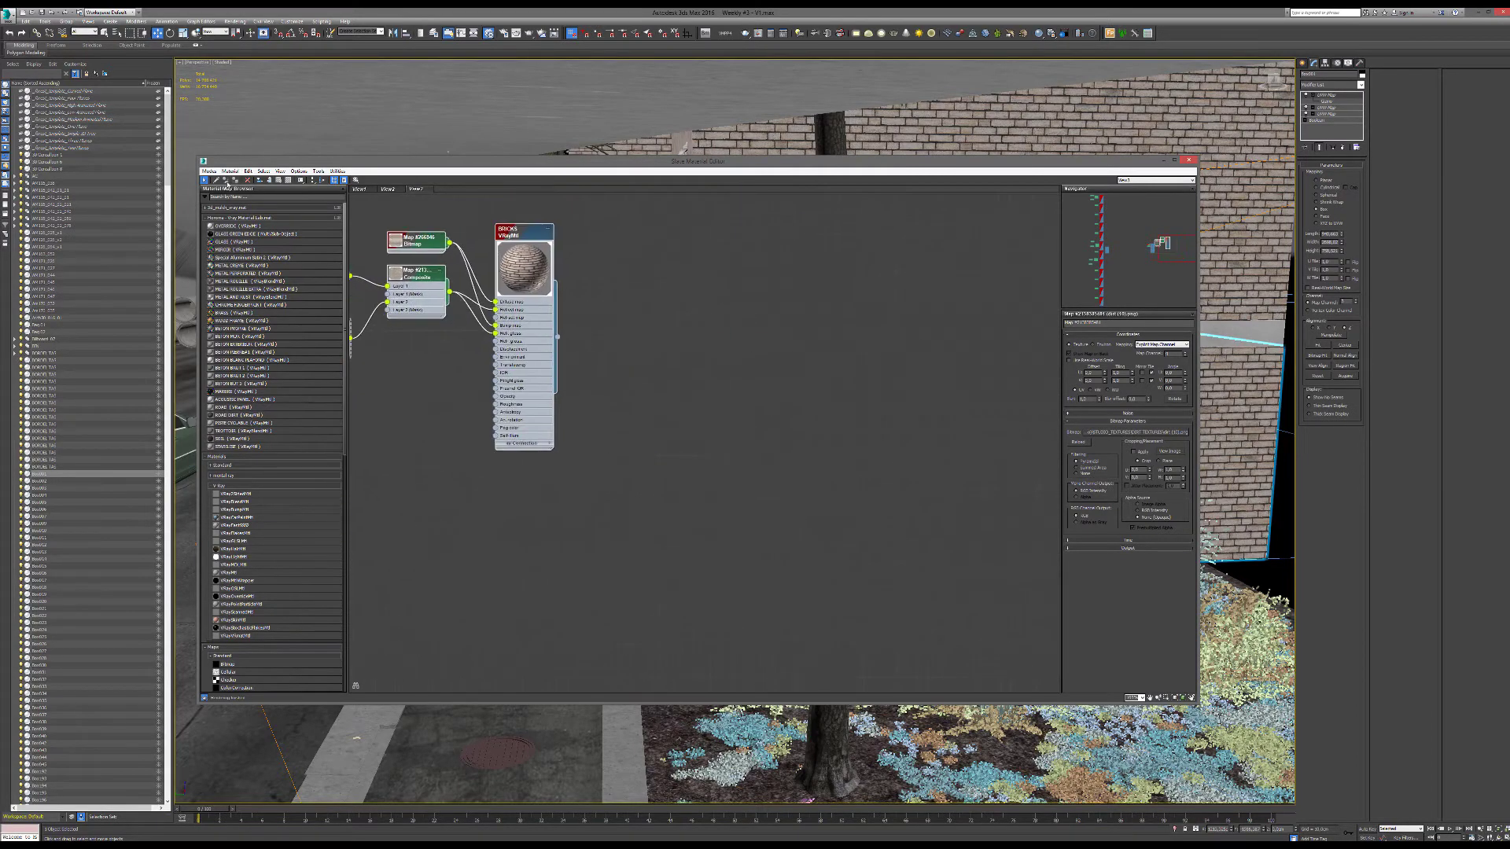
left_click(218, 180)
left_click(1217, 406)
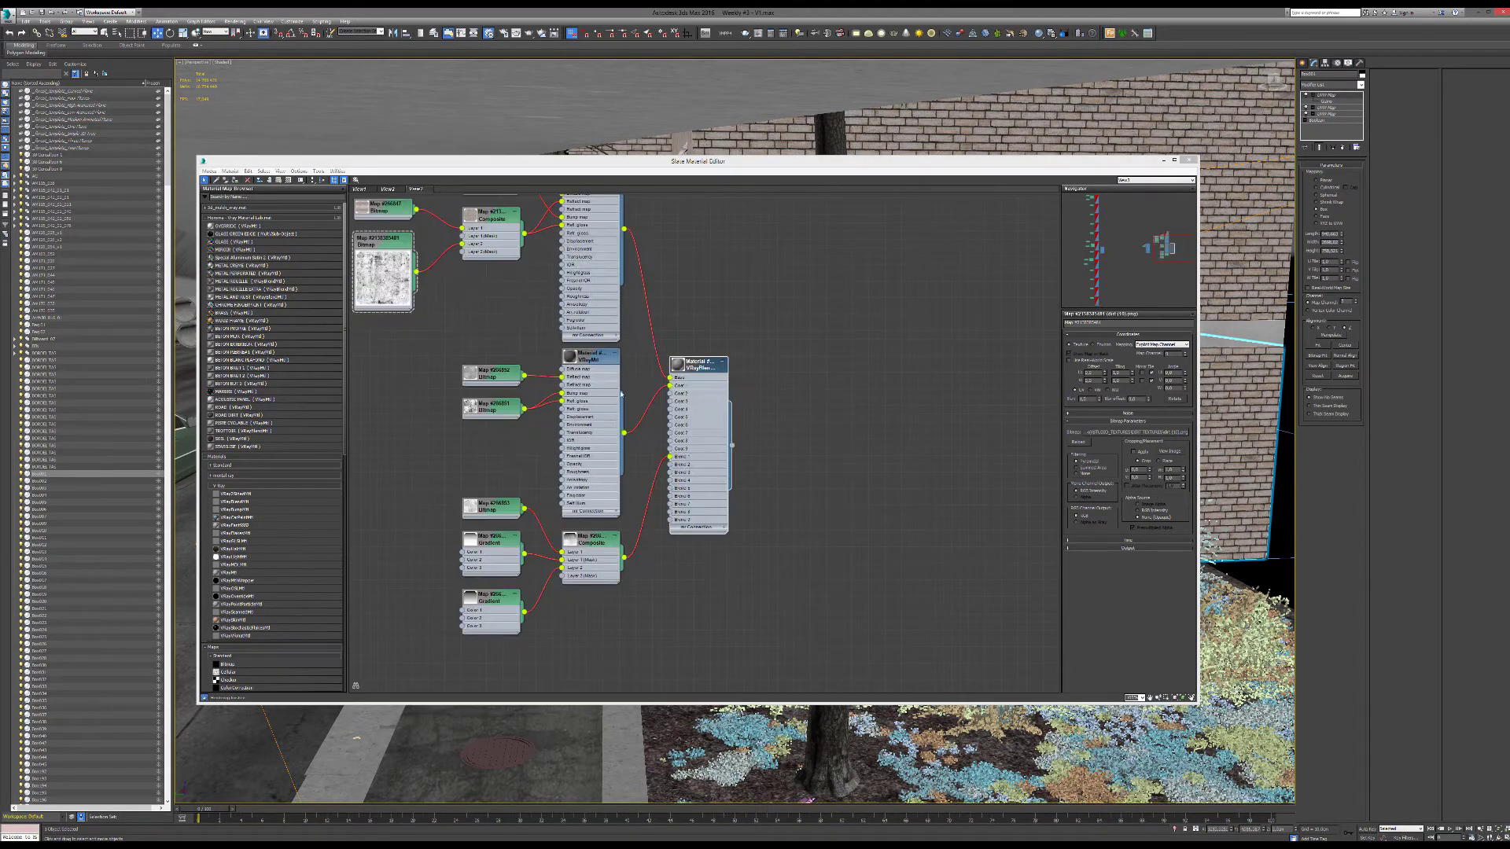
middle_click_drag(565, 366, 729, 431)
scroll(781, 307, "up", 2)
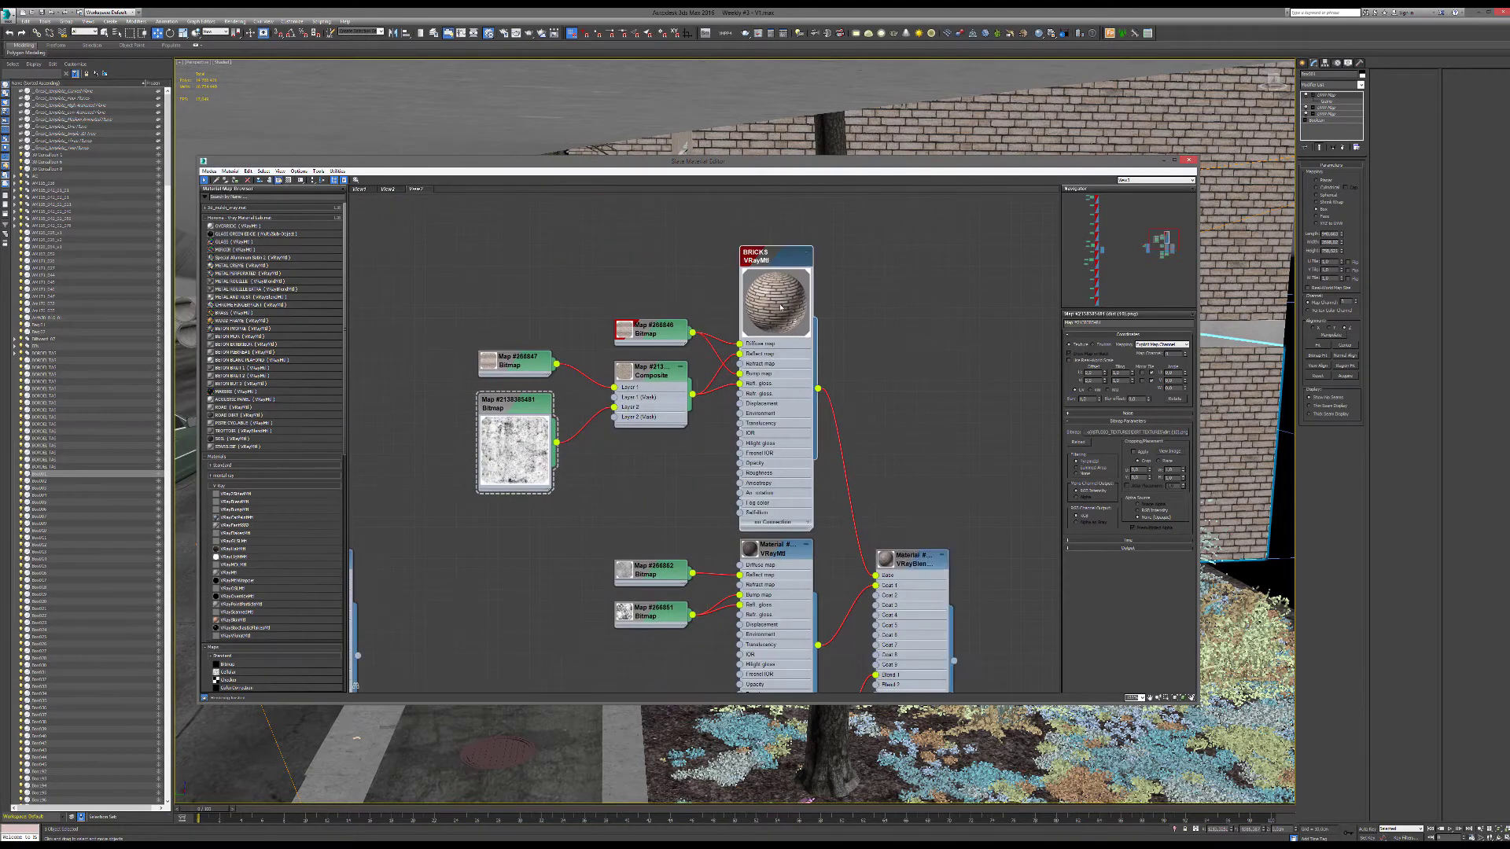
Examine the blend's coat material and gradient mask, enlarge the VRayBlendMtl preview and close the material editor.
left_click(763, 556)
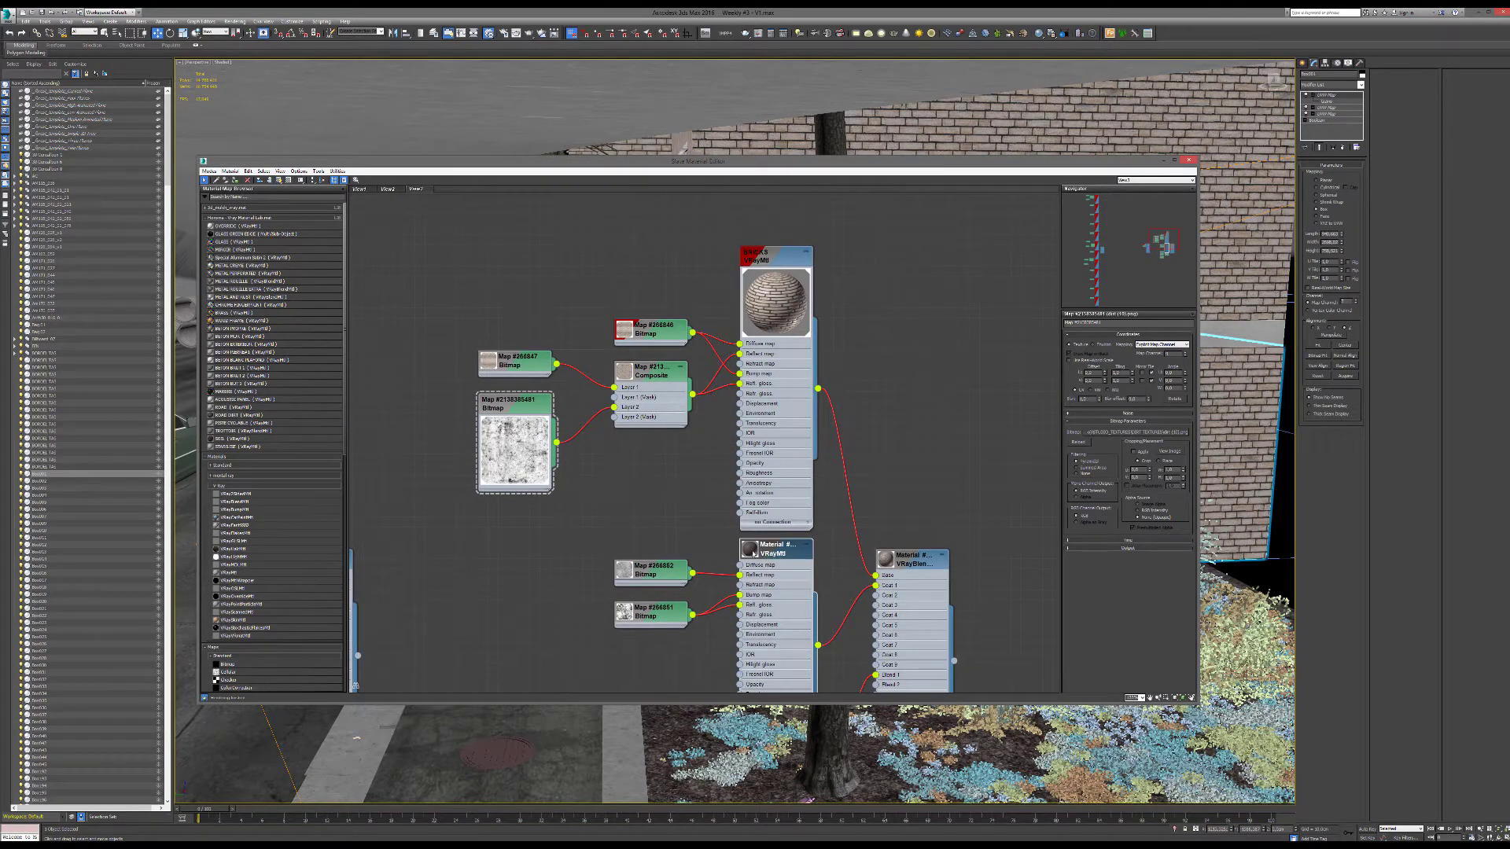
double_click(751, 551)
double_click(759, 563)
middle_click_drag(668, 563, 523, 363)
double_click(798, 351)
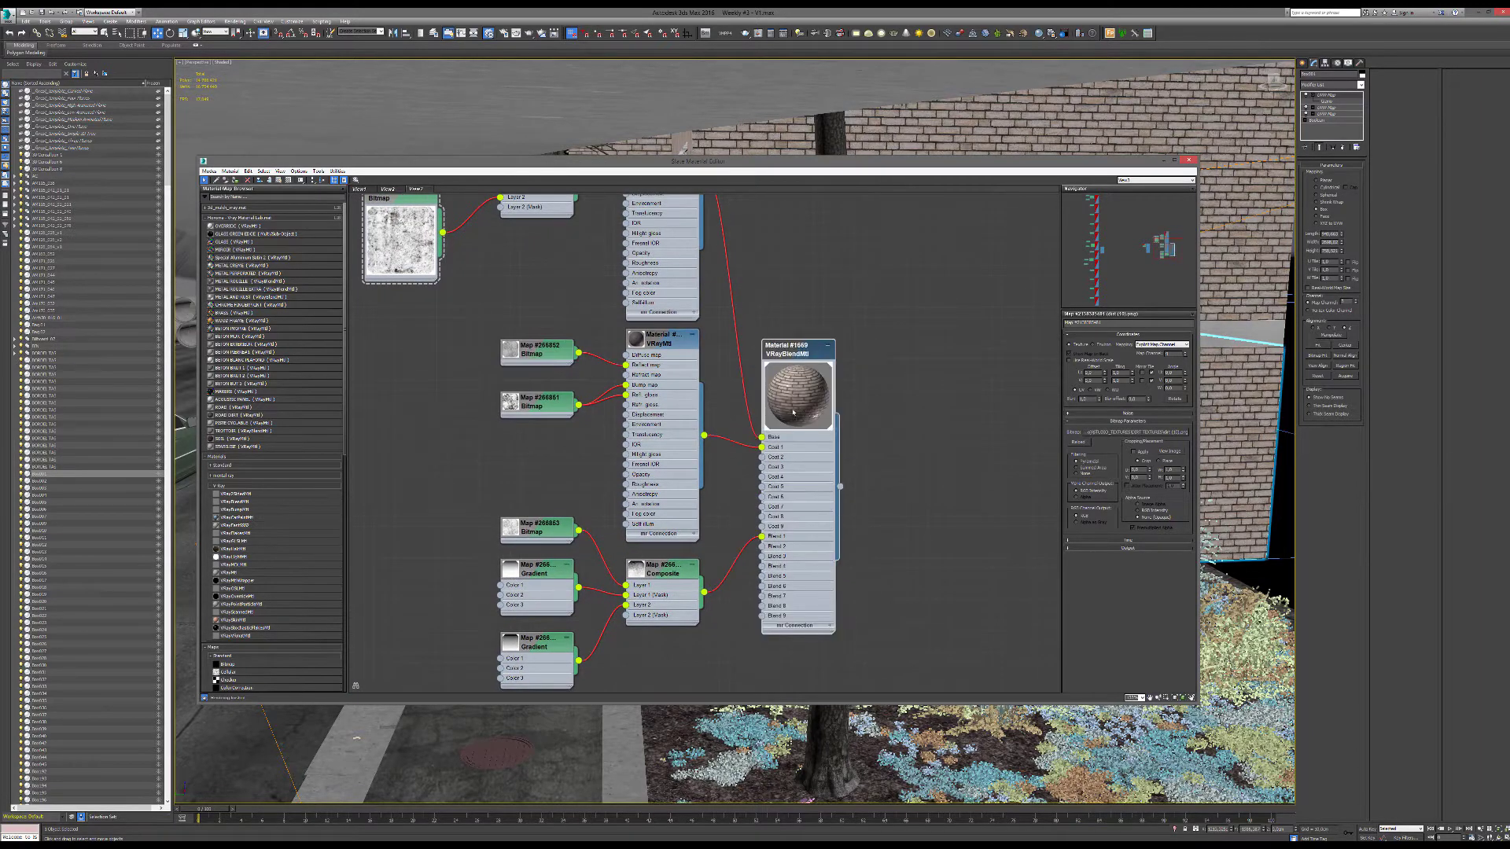
left_click(1191, 161)
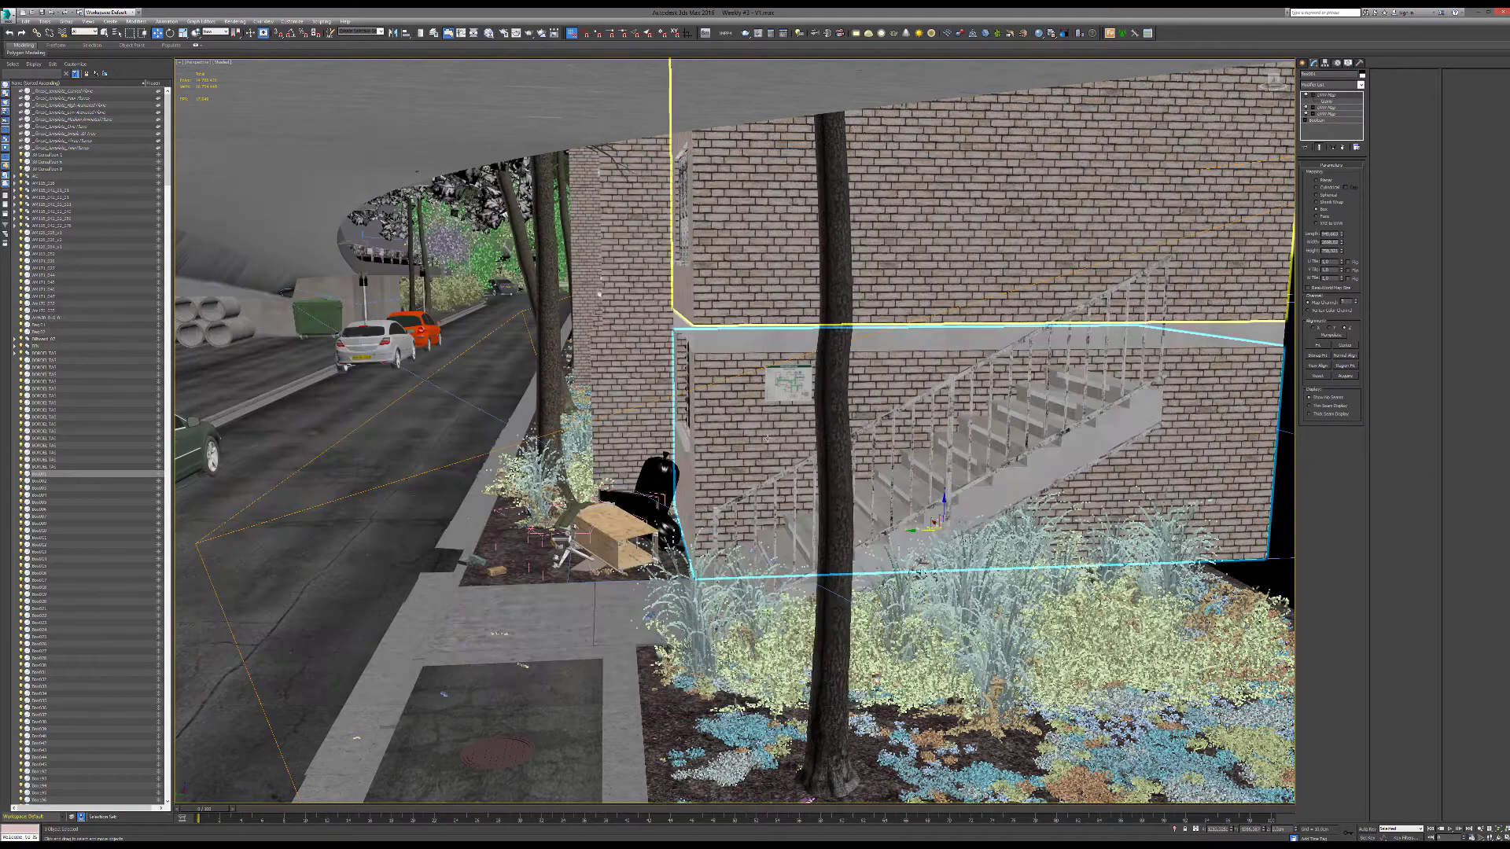
Compare the brick building with the finished image in Photoshop, and return to 3ds Max to view the street.
key("alt+Tab")
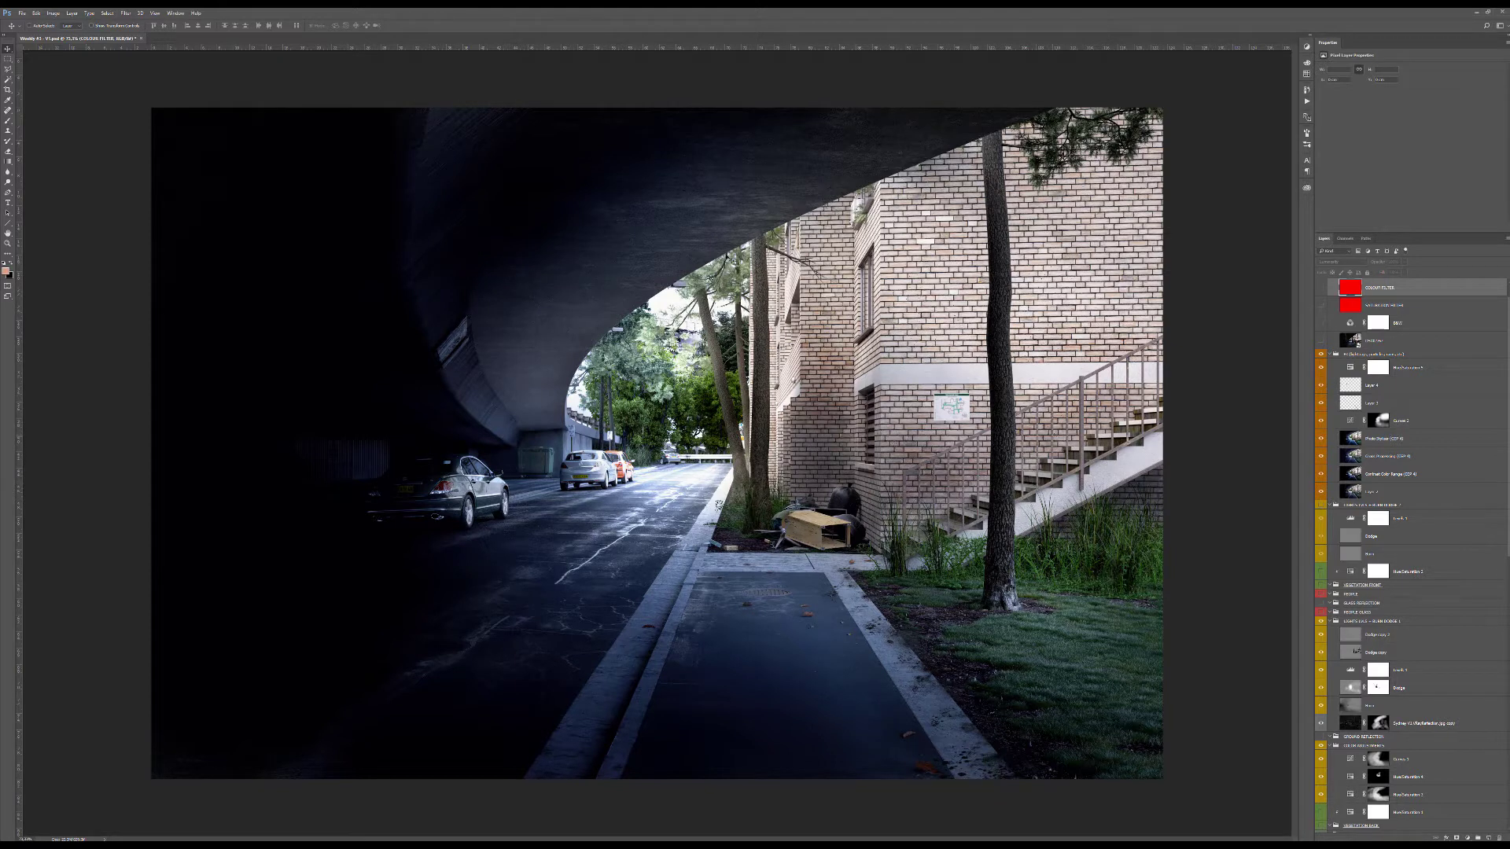
key("alt+Tab")
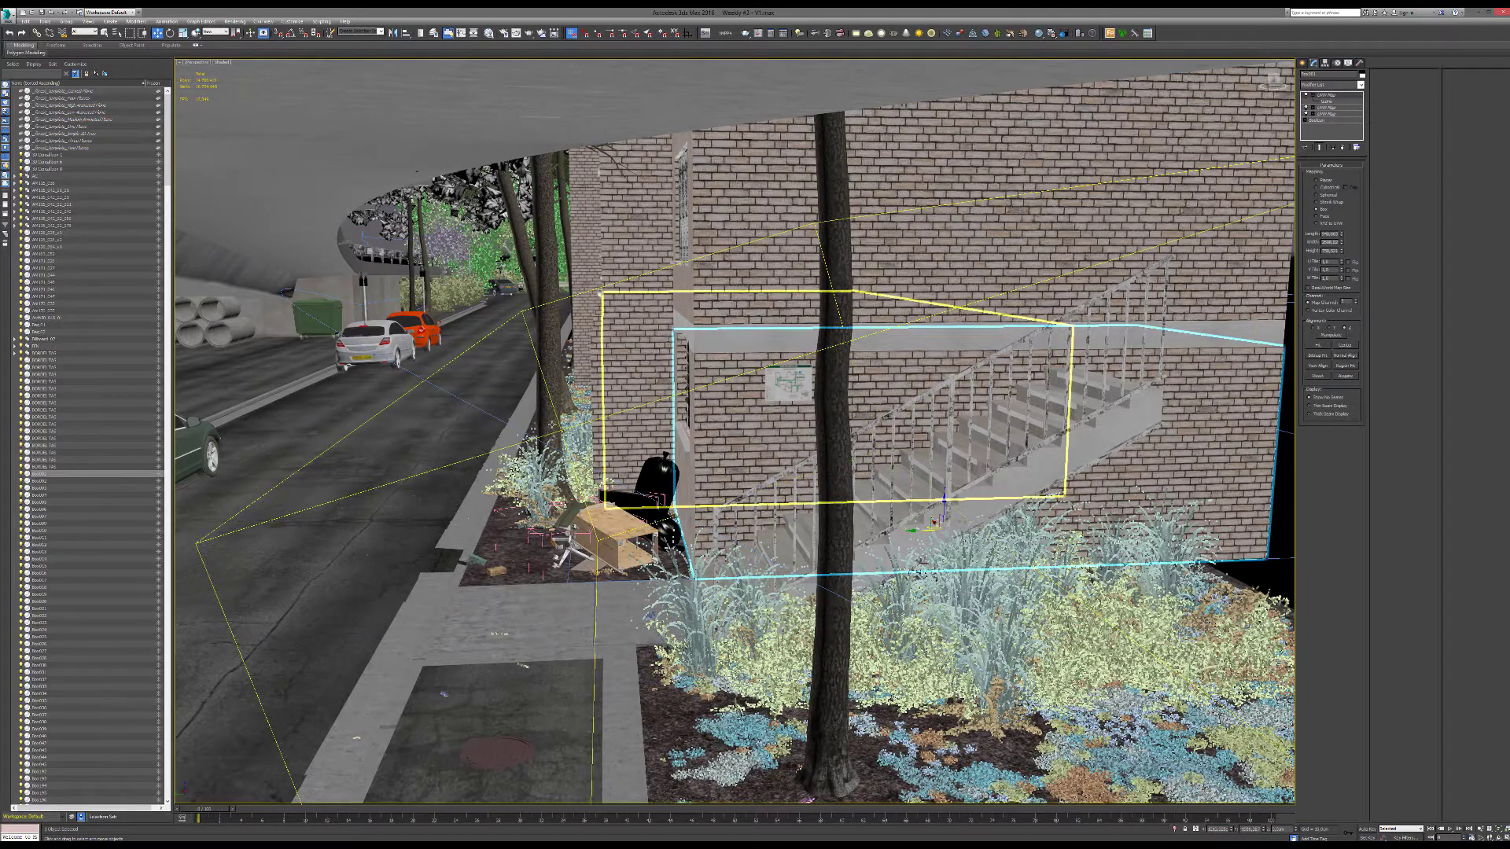
middle_click_drag(534, 420, 711, 354)
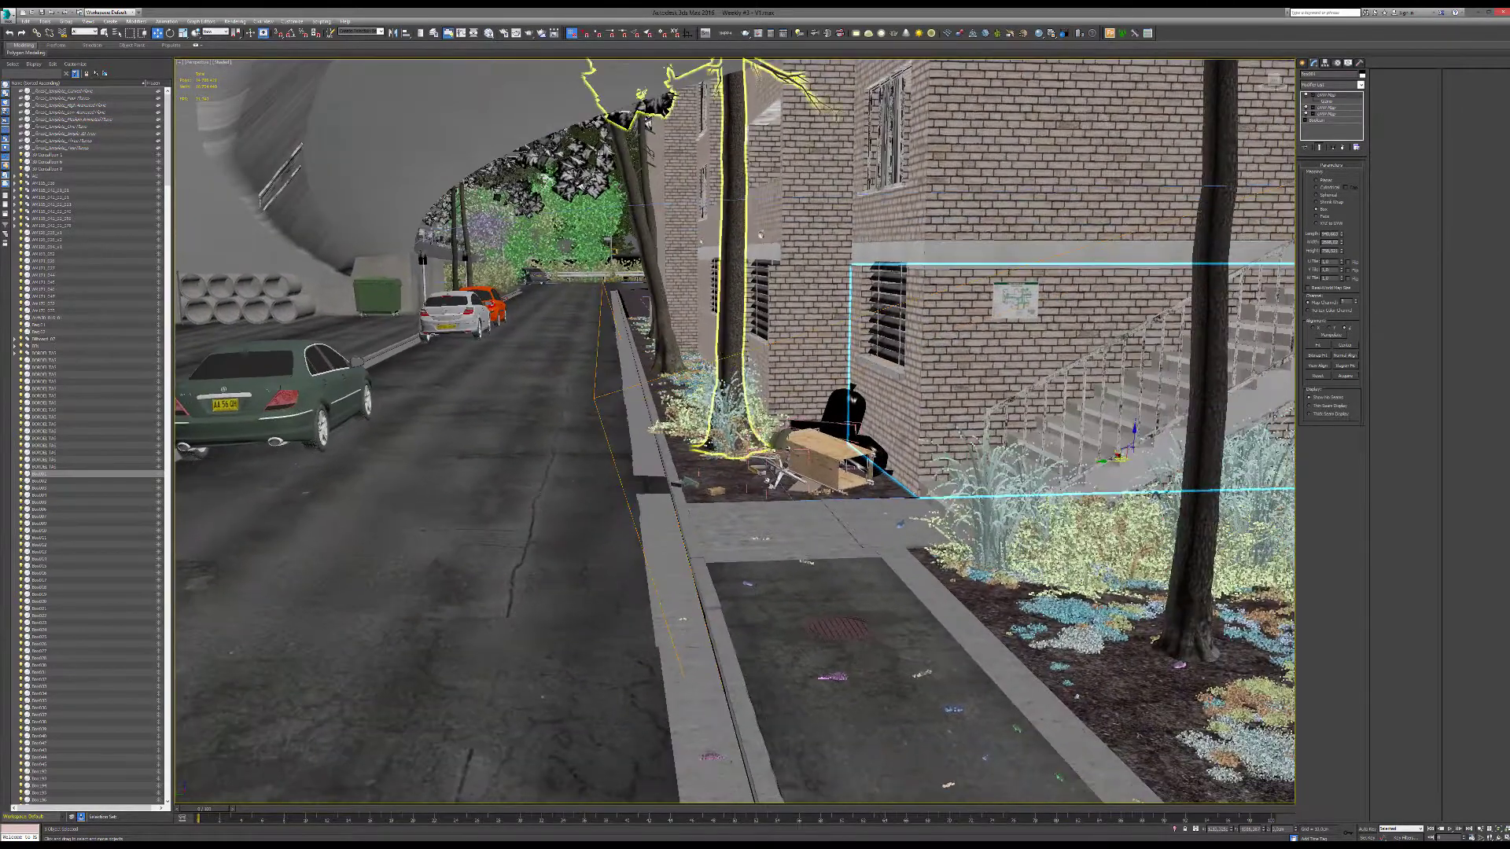
scroll(507, 318, "up", 3)
Select the road surface, open the Slate Material Editor and load the road material's node tree.
left_click(571, 433)
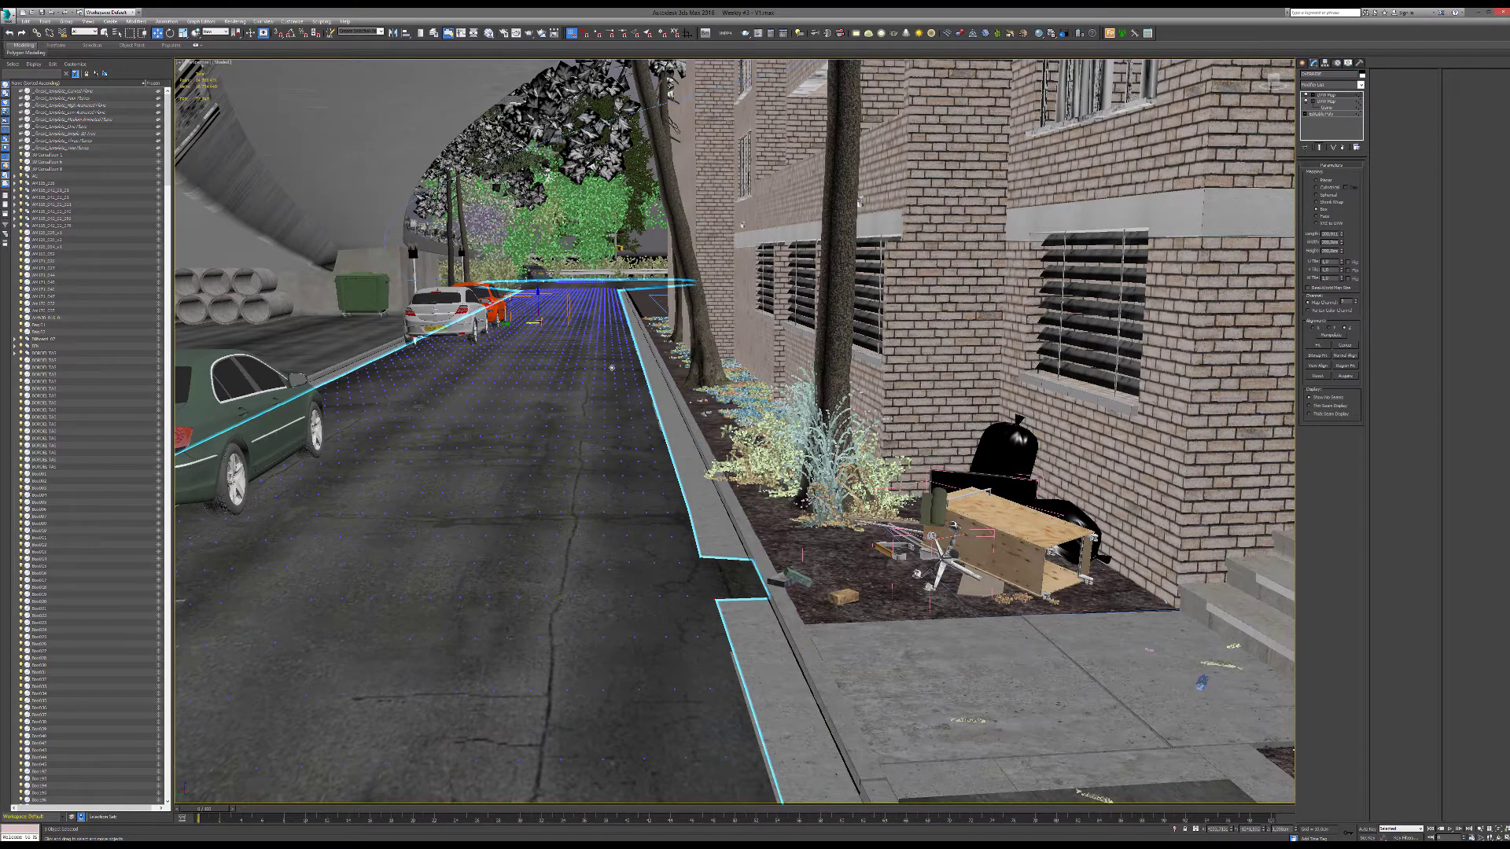
key("m")
middle_click_drag(804, 381, 623, 385)
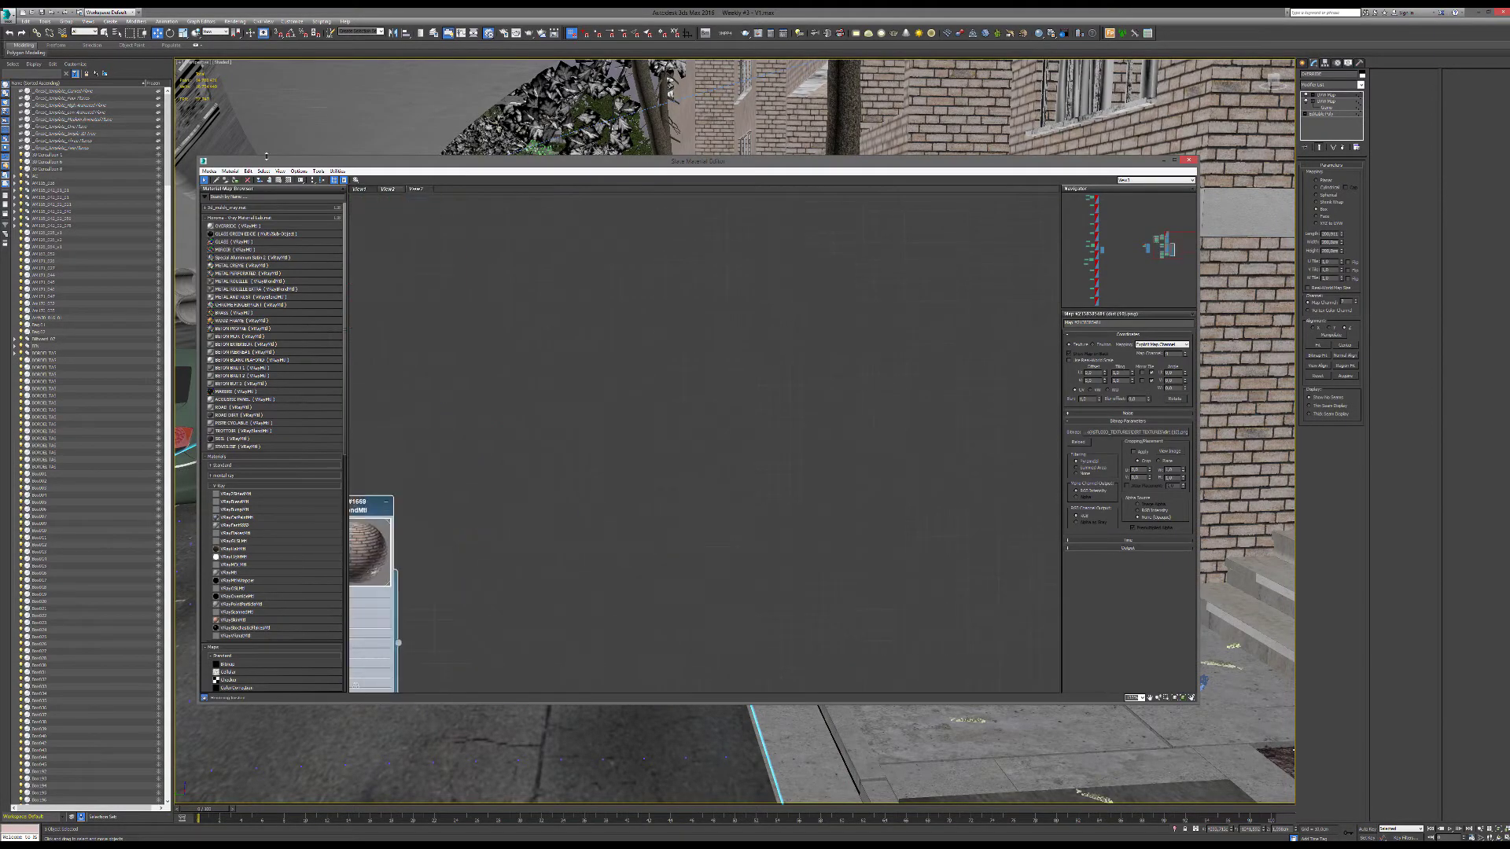
left_click(216, 180)
left_click(366, 727)
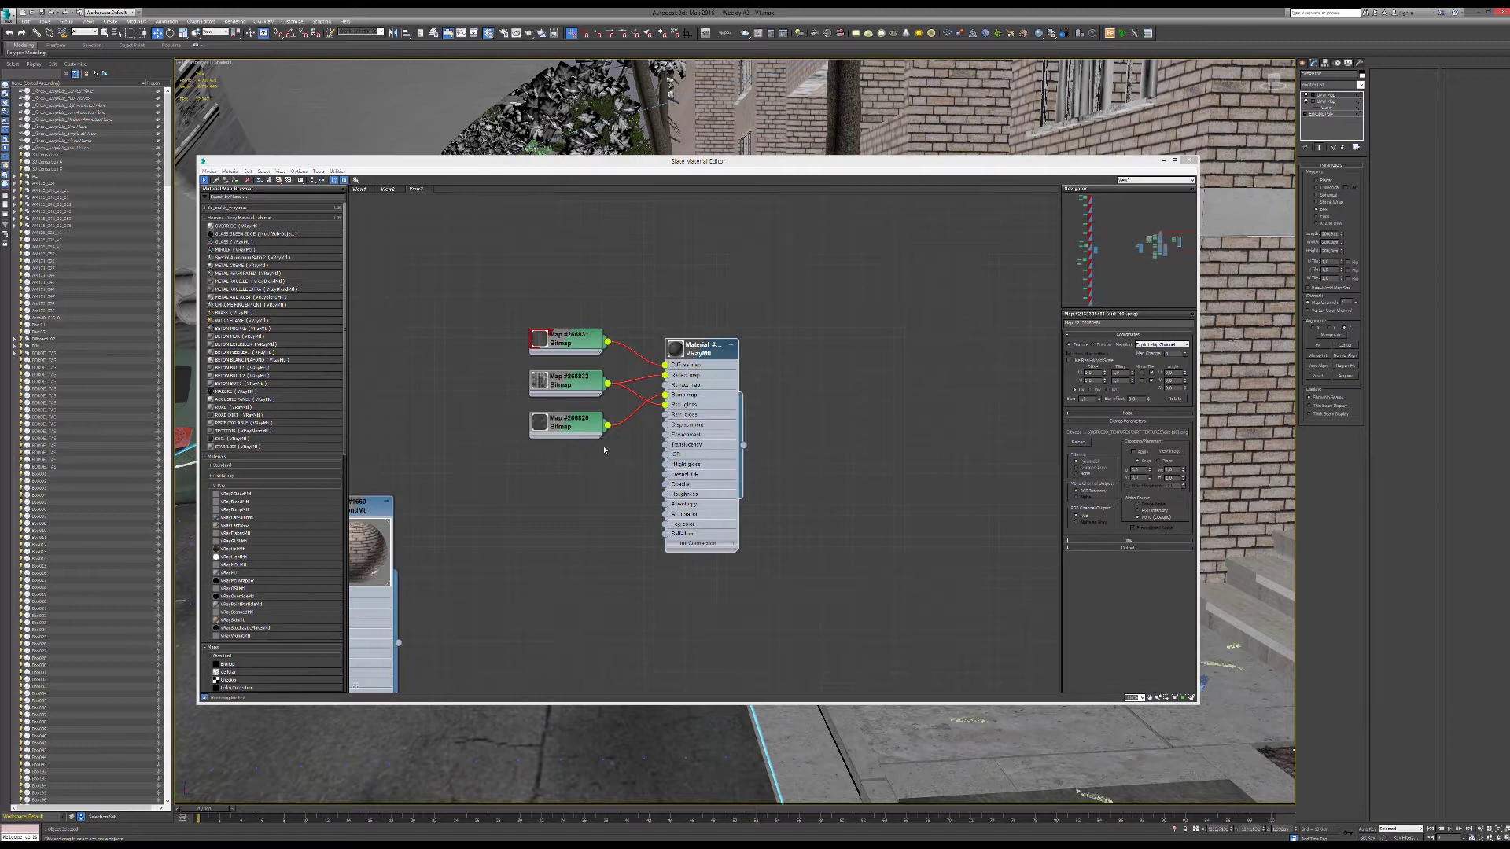
Enlarge the previews of the road's diffuse and reflection bitmaps and move them apart for comparison.
double_click(539, 339)
left_click_drag(583, 335, 574, 254)
left_click(680, 260)
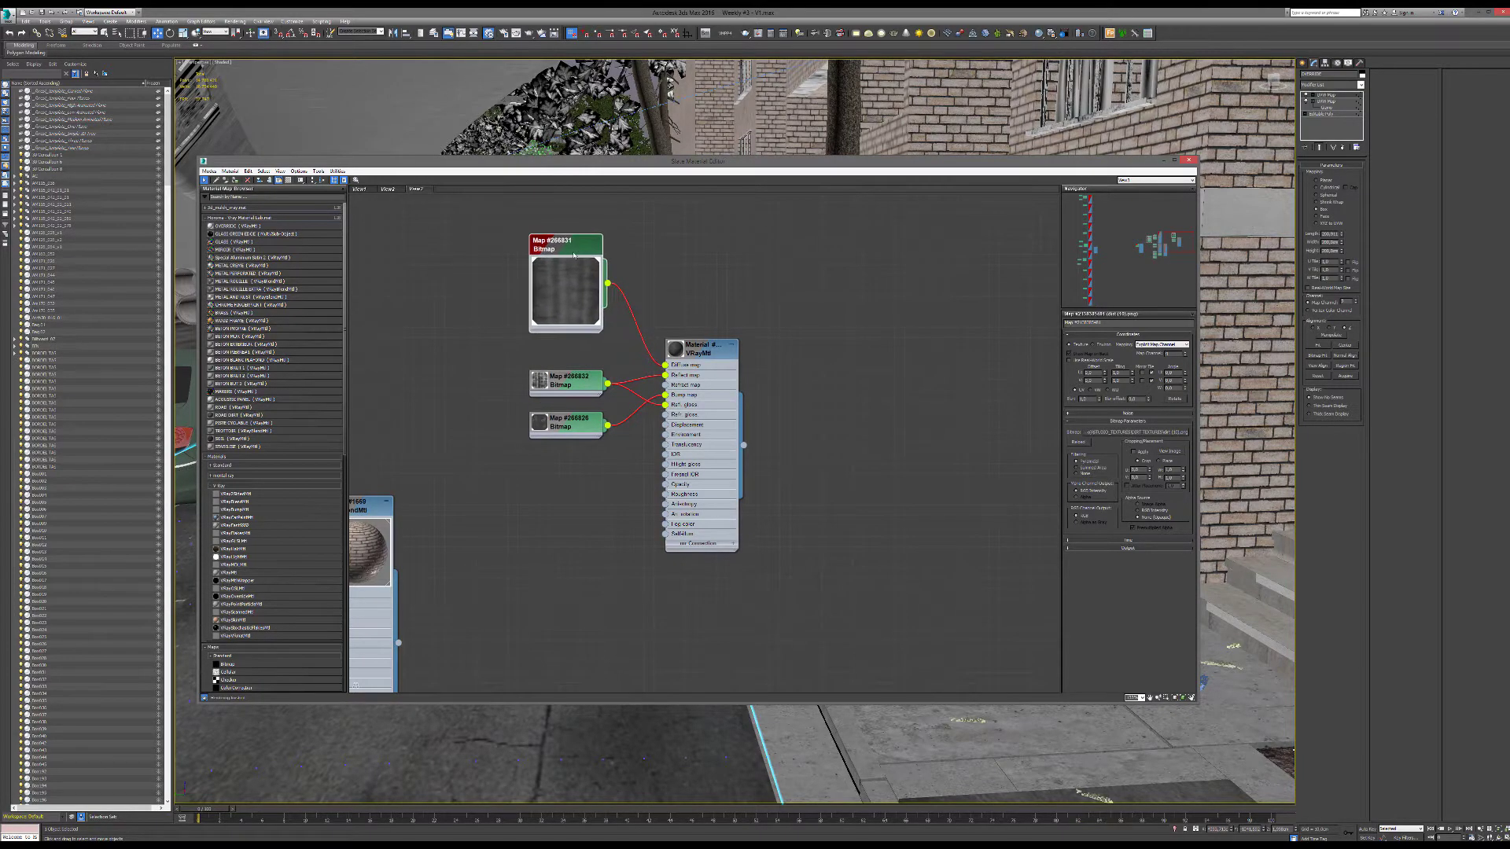
left_click(560, 383)
left_click(542, 384)
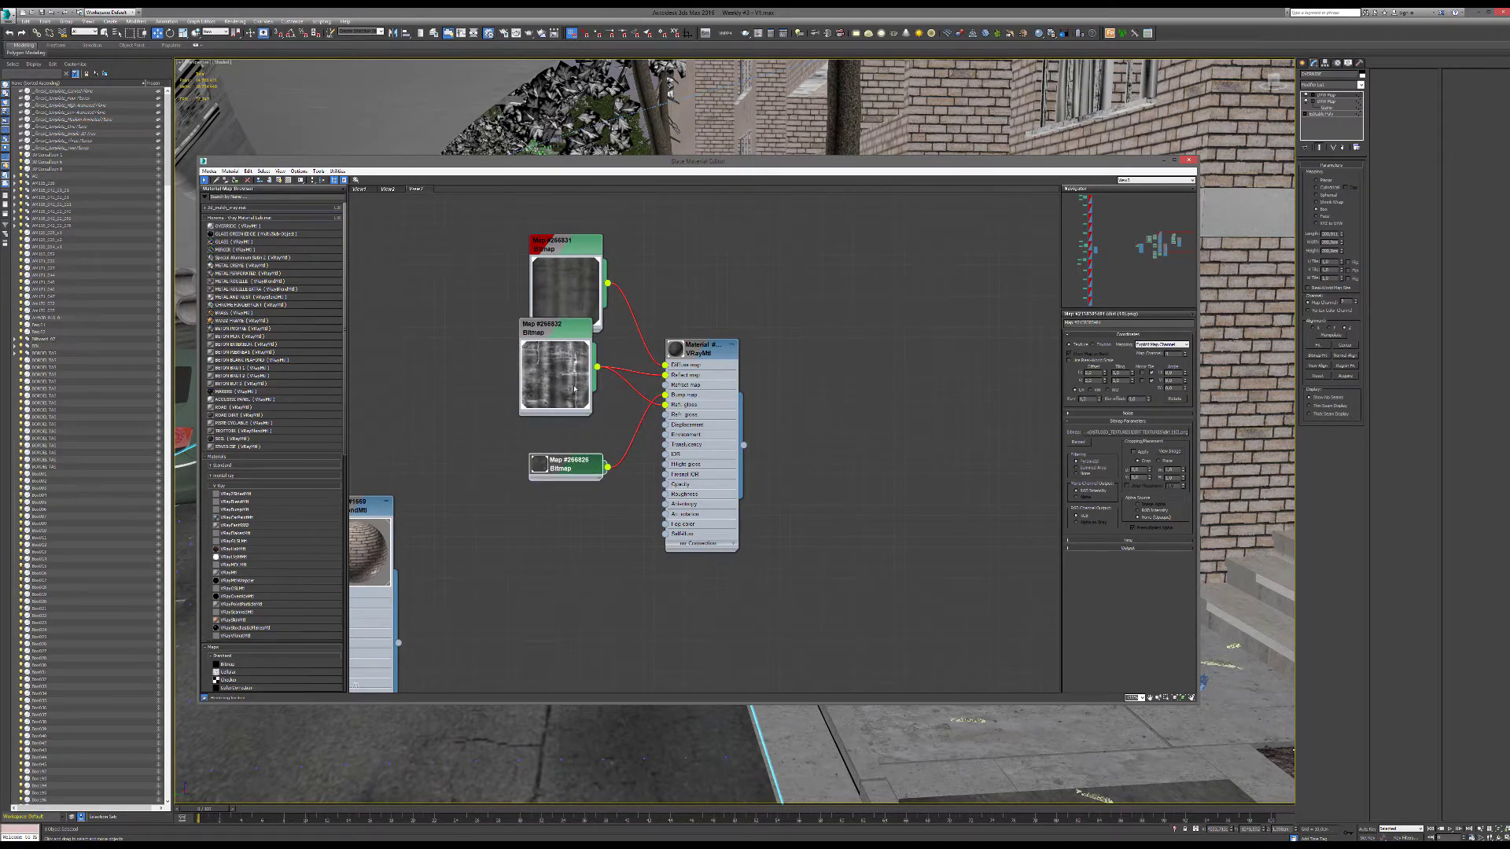
scroll(575, 379, "up", 3)
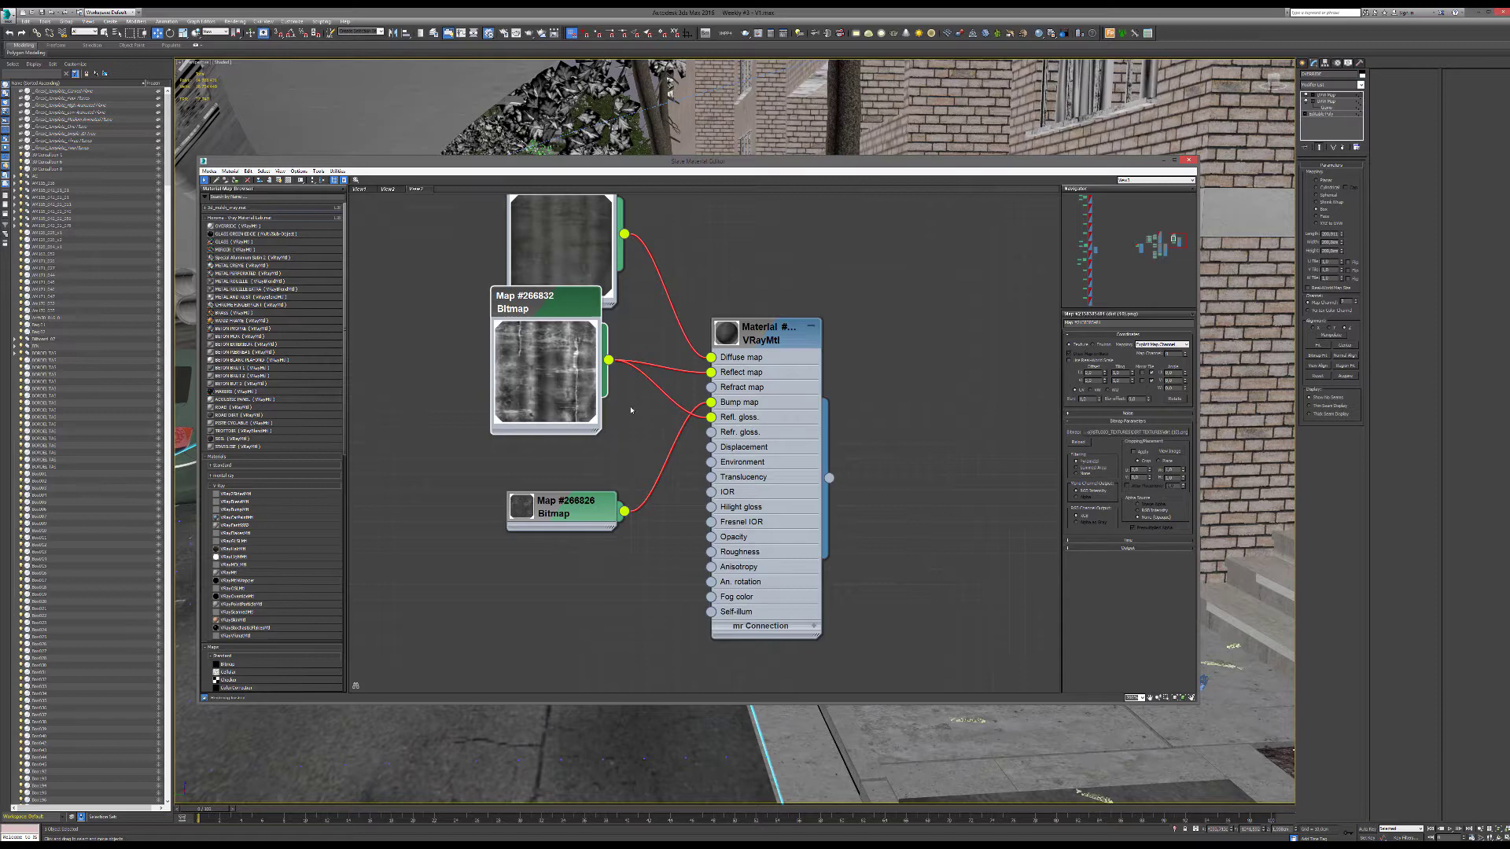
left_click_drag(603, 430, 541, 462)
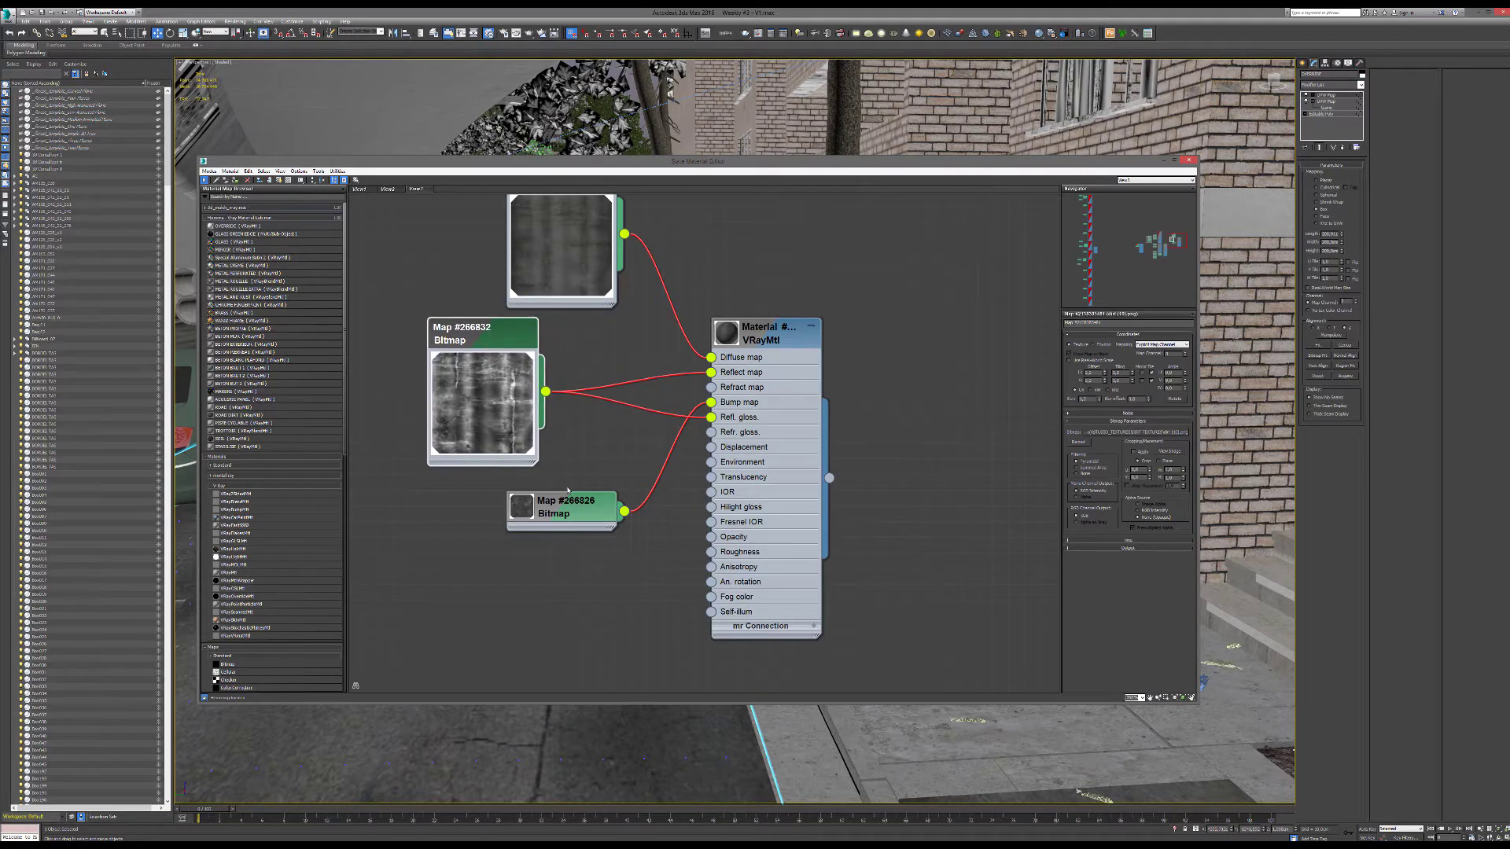
Enlarge the previews of the road's bump bitmap and VRayMtl, examine them and close the material editor.
left_click_drag(560, 514, 545, 529)
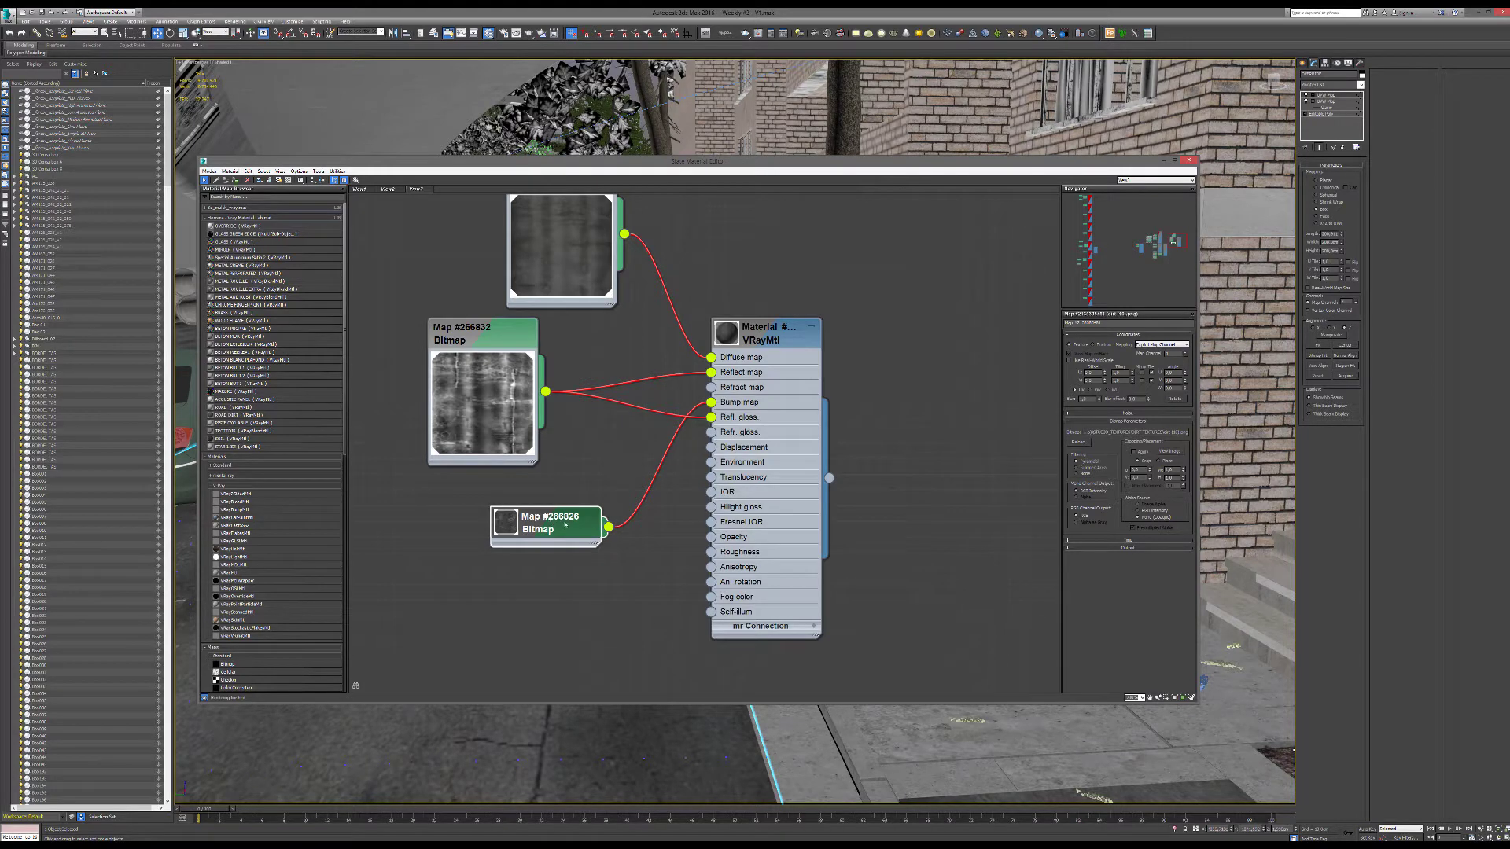
double_click(565, 524)
left_click_drag(564, 599, 548, 583)
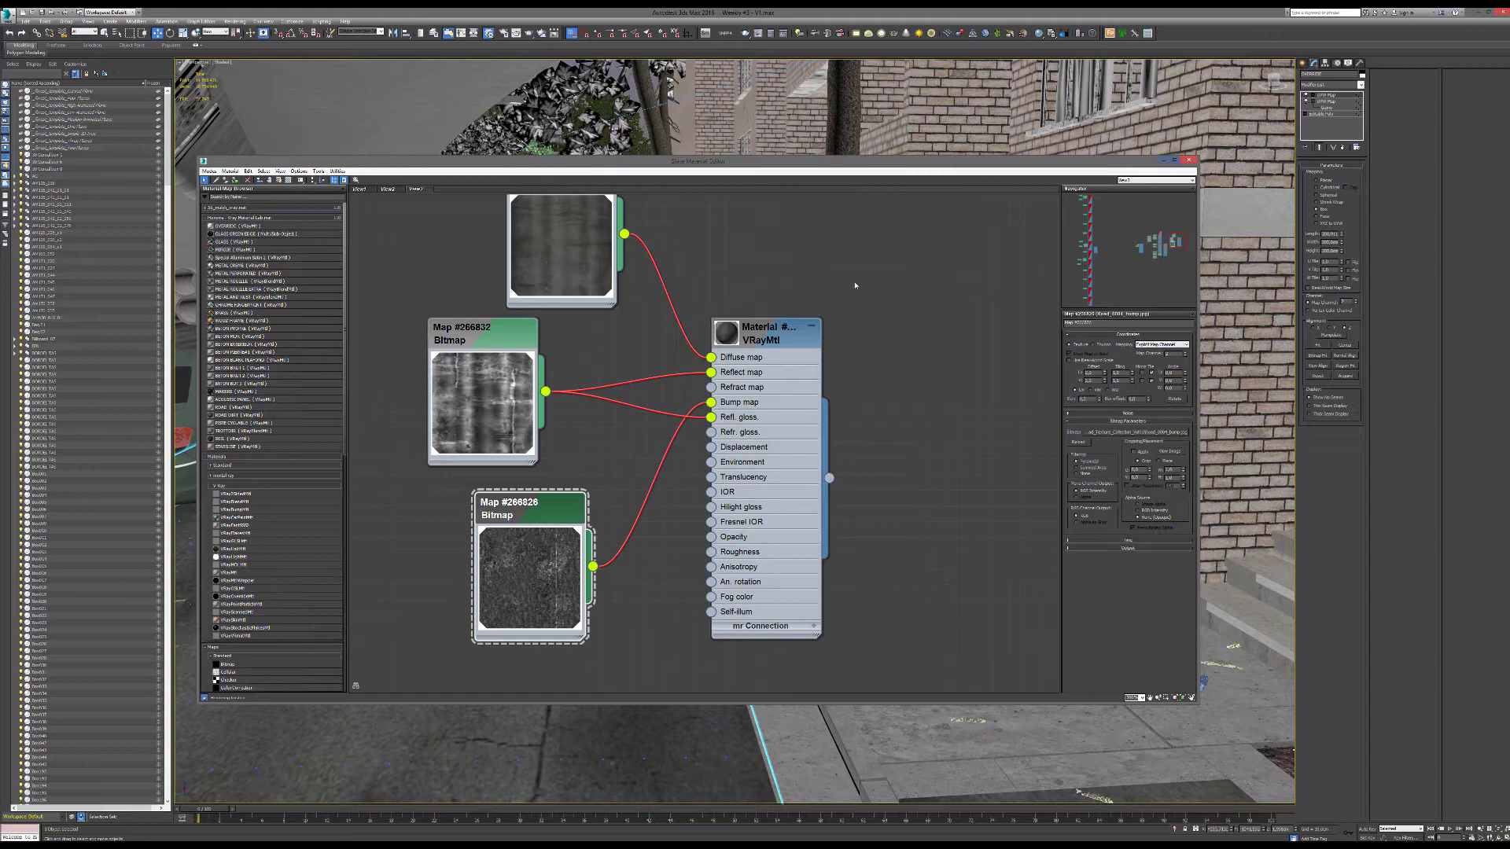
double_click(728, 334)
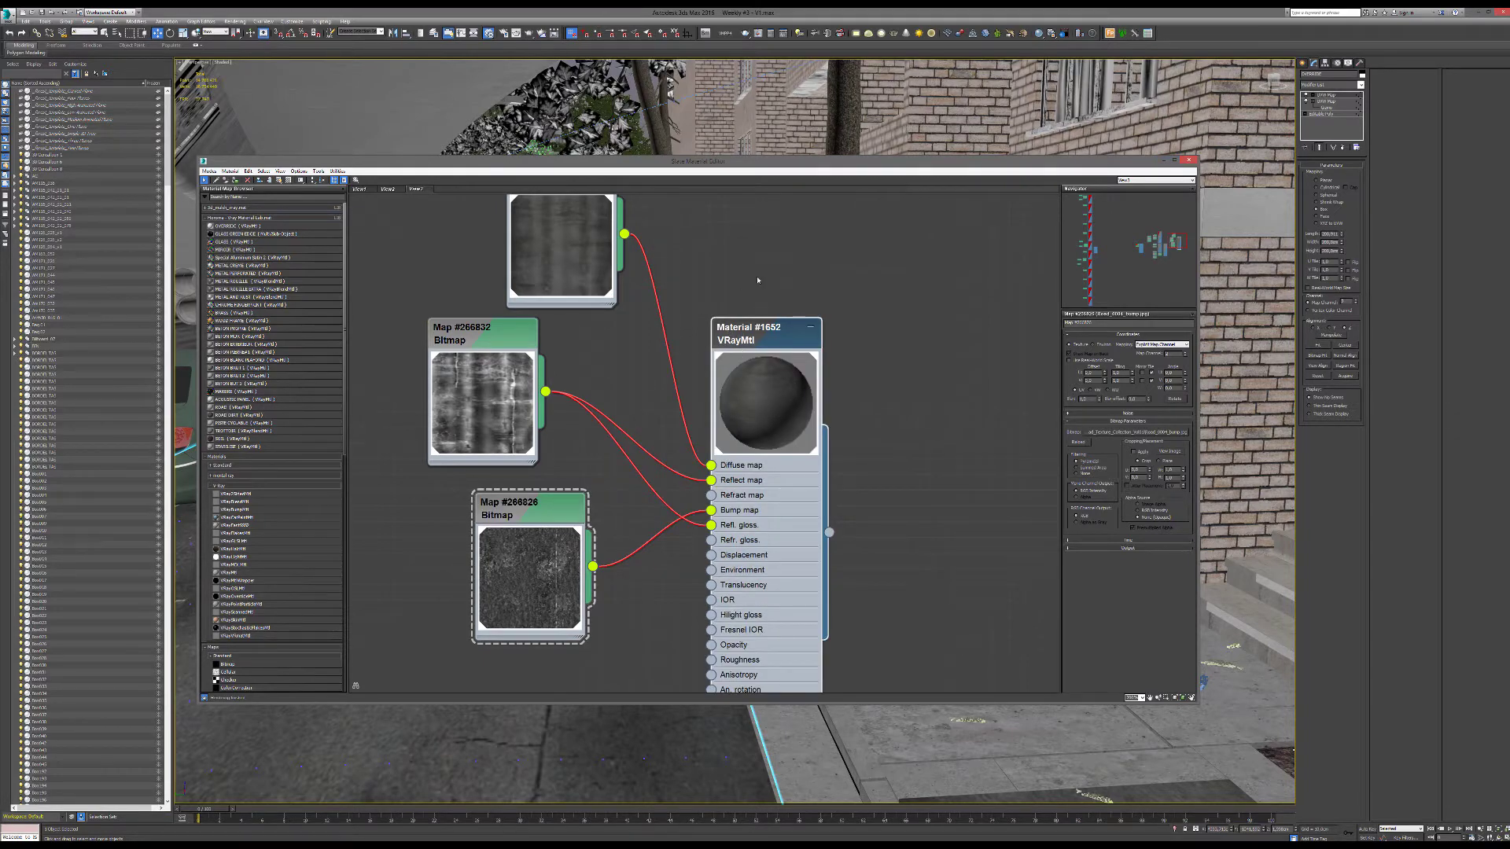
left_click(1189, 160)
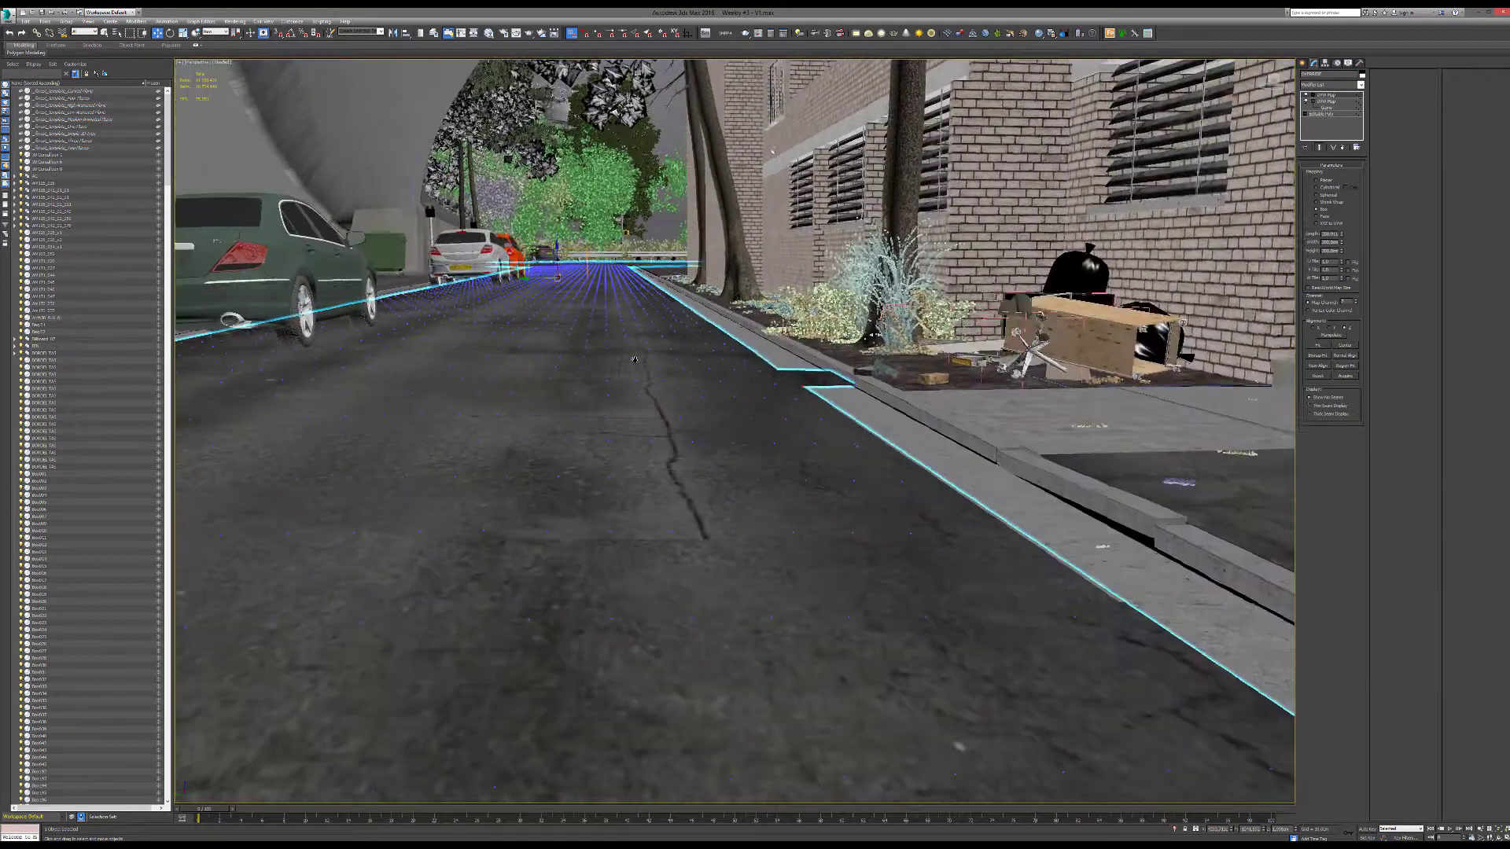
Isolate the road surface and examine its curved profile in the front and left views.
middle_click_drag(634, 360, 620, 375)
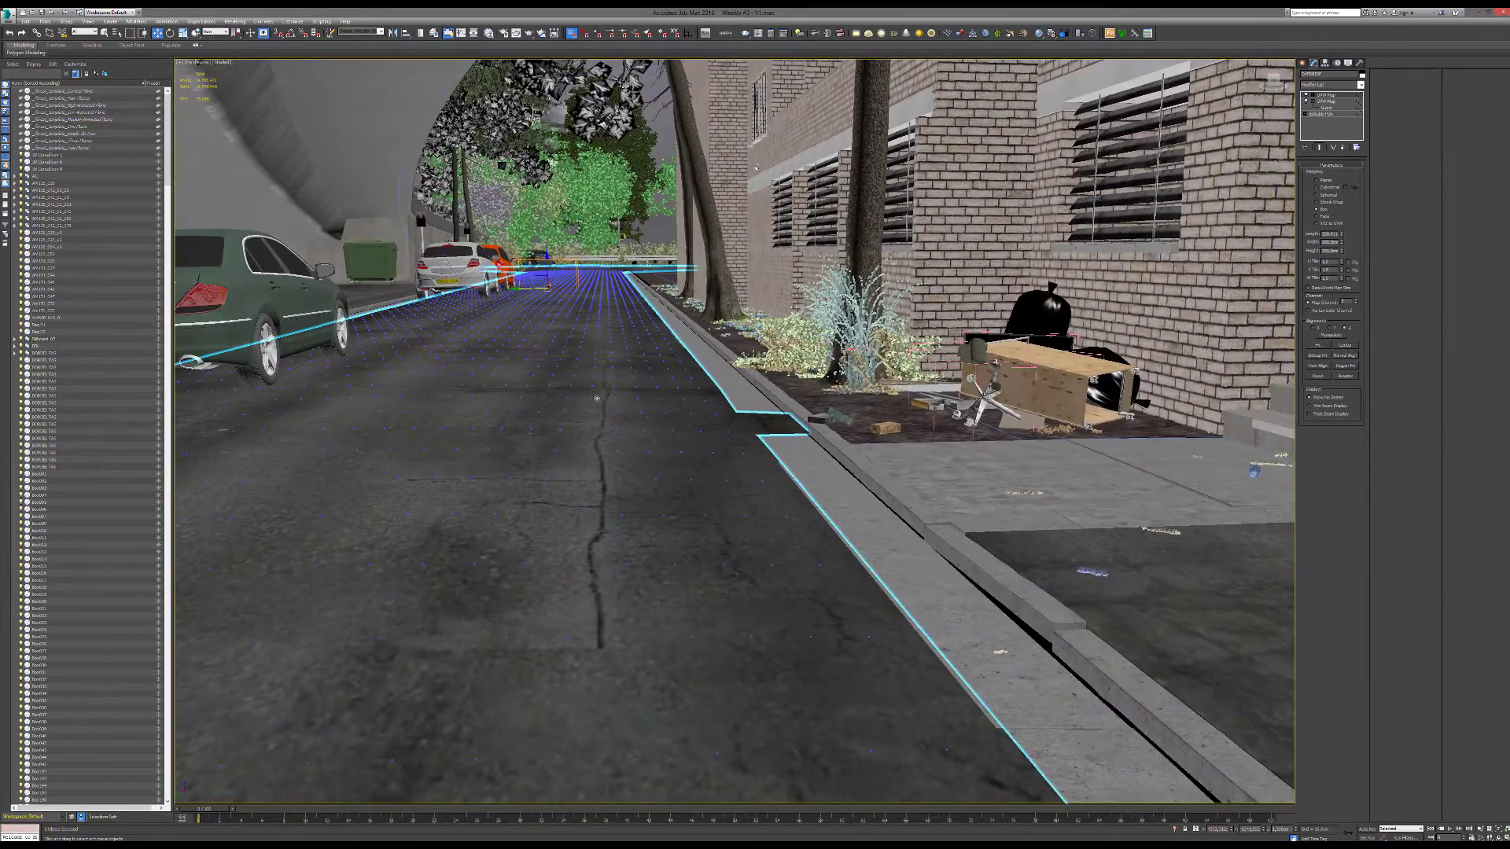
key("alt+q")
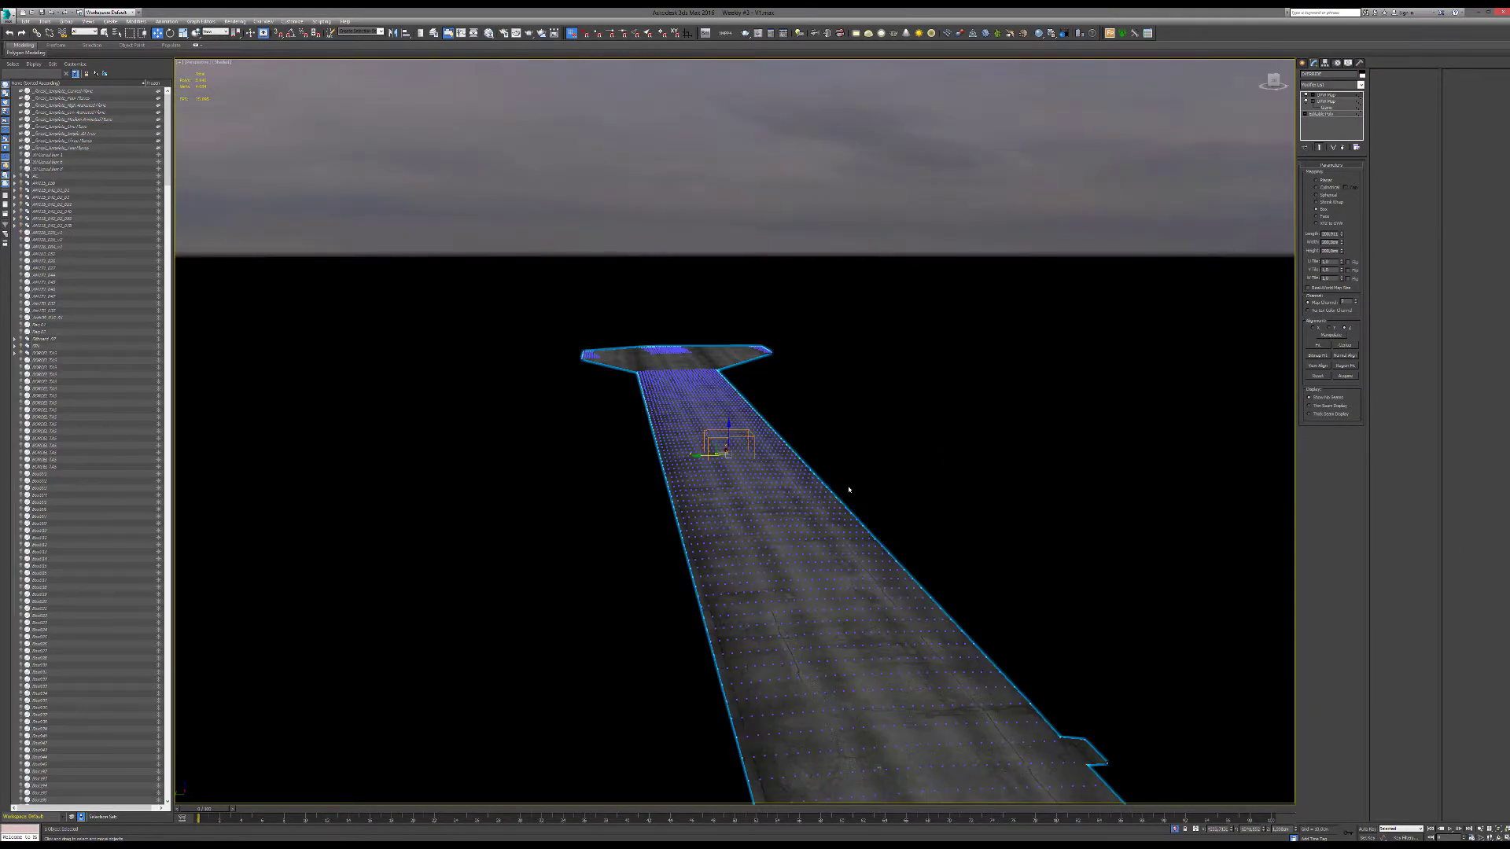
middle_click_drag(848, 490, 691, 297, "alt")
key("f")
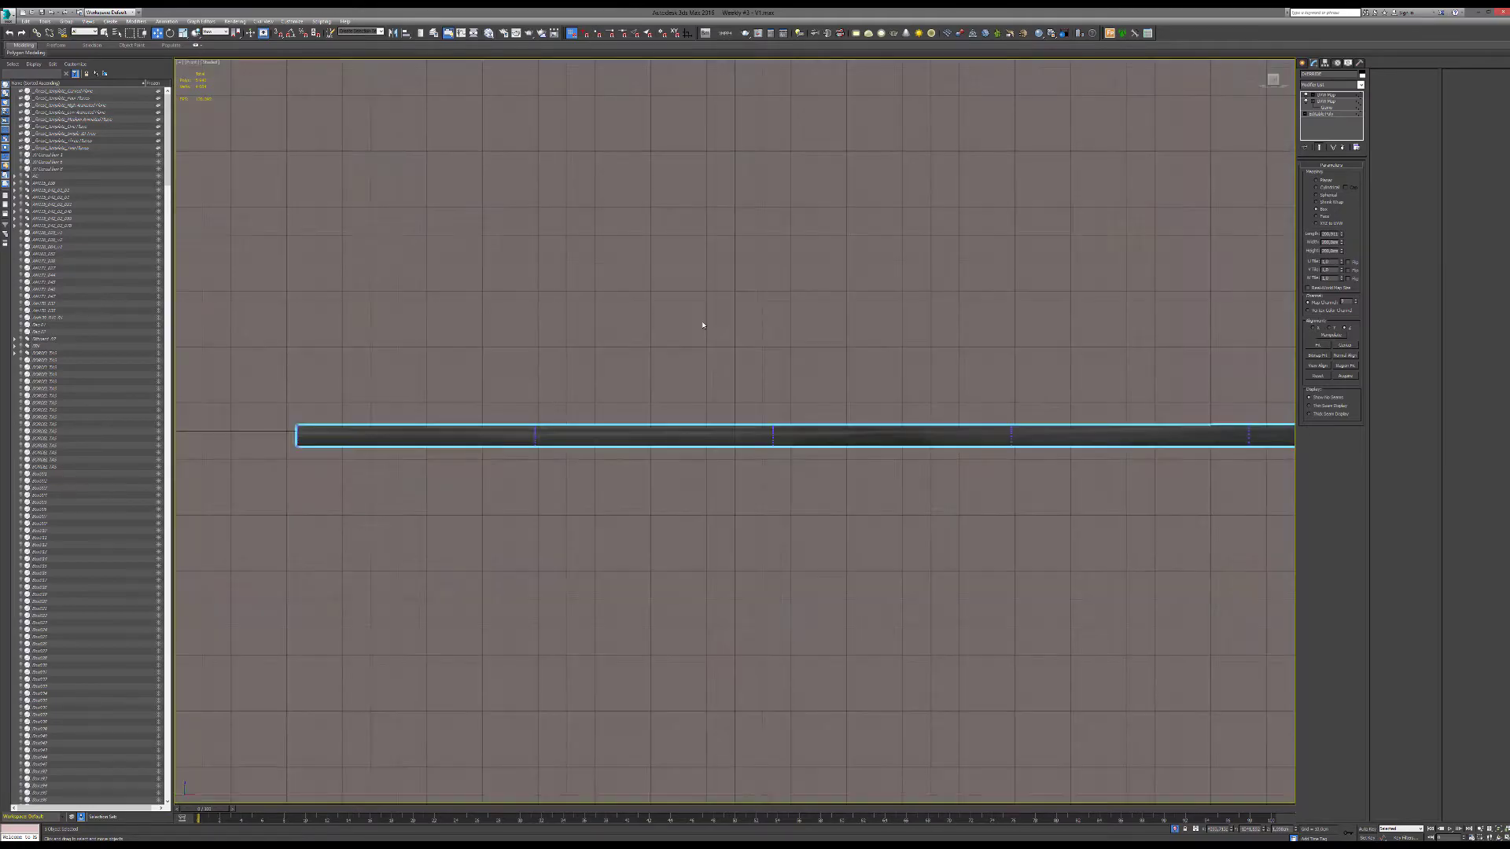
key("z")
scroll(716, 434, "up", 2)
key("l")
key("z")
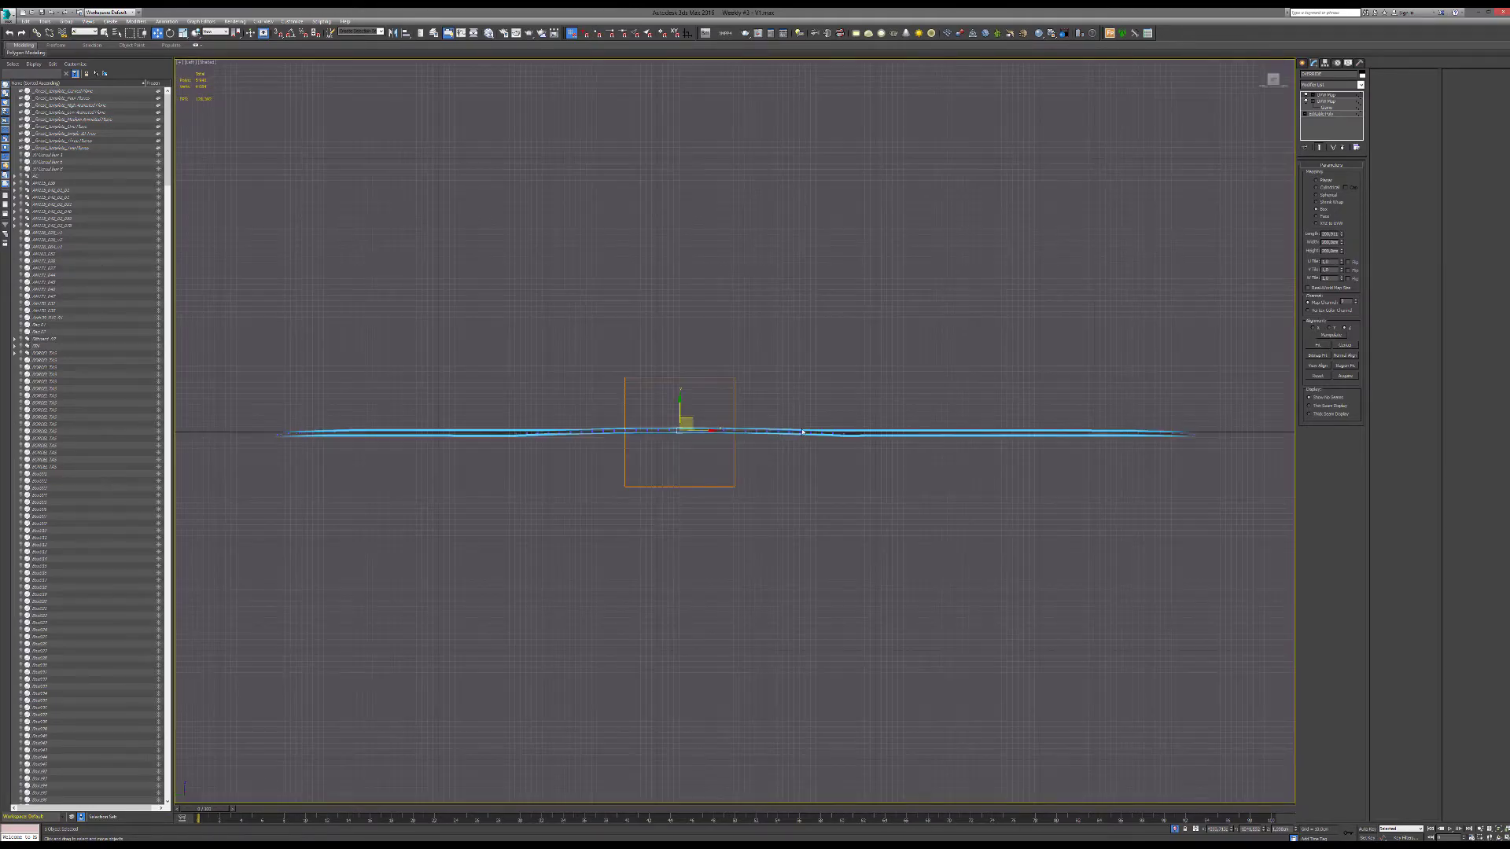
Examine the isolated road's surface curvature and texture from low and overhead angles.
middle_click_drag(802, 432, 728, 465, "alt")
scroll(729, 468, "down", 4)
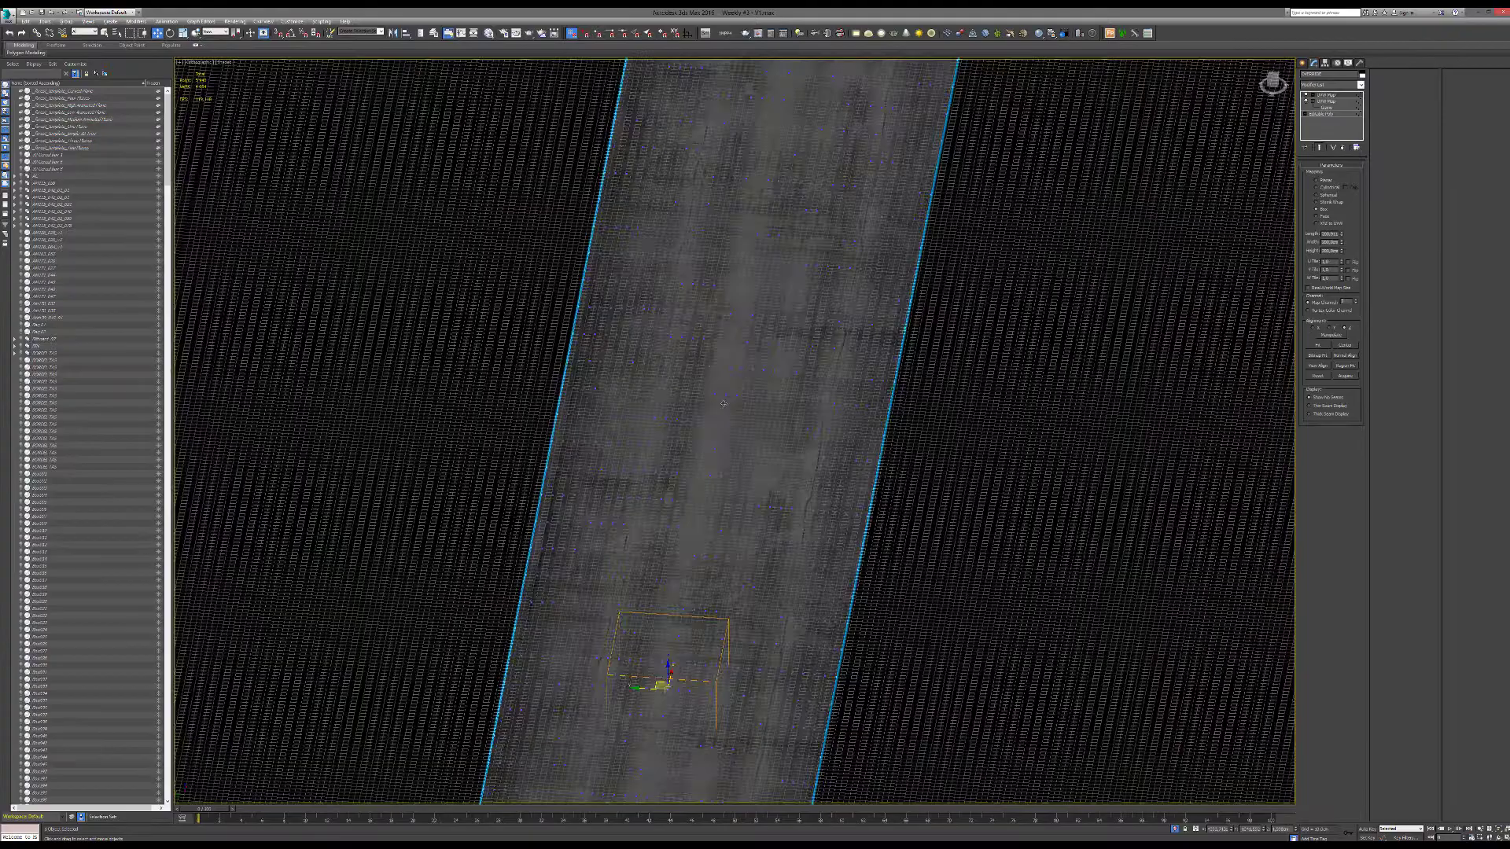
middle_click_drag(724, 404, 726, 387, "alt")
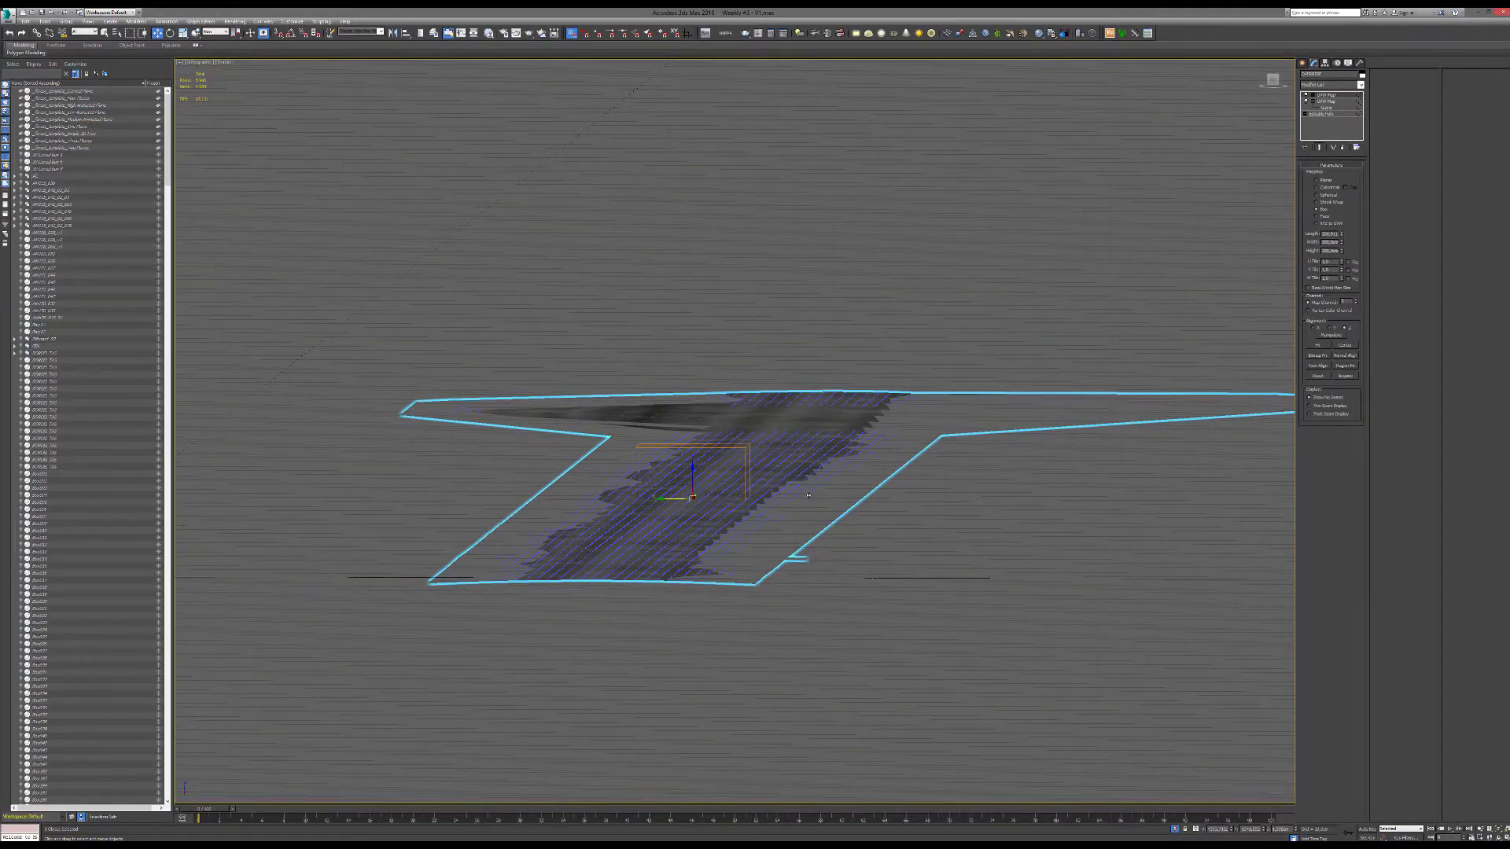
scroll(746, 468, "up", 5)
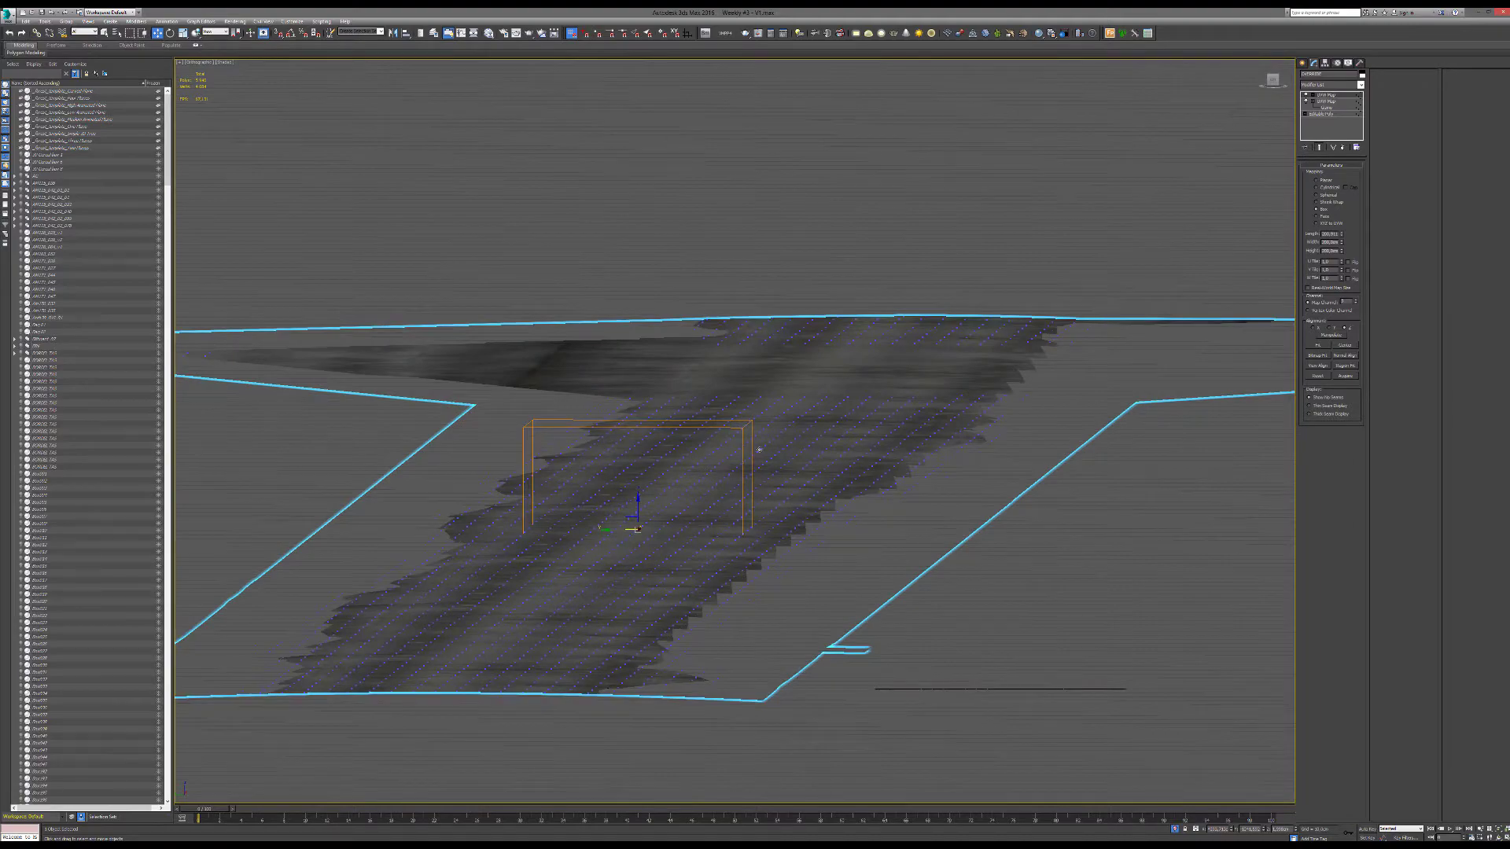
middle_click_drag(679, 493, 972, 699, "alt")
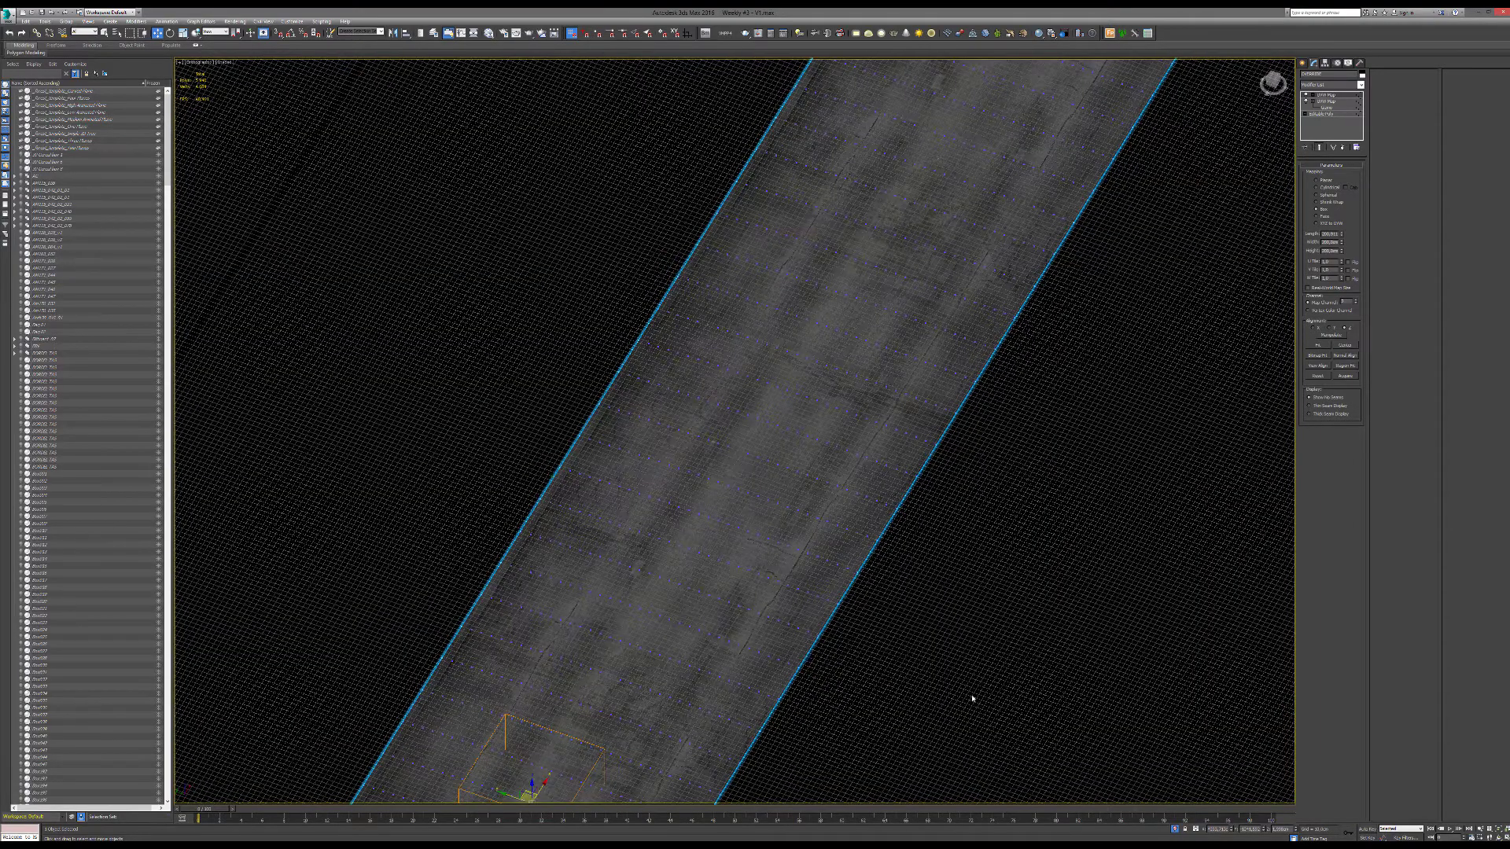
Exit isolation, return the viewport to the scene camera and select the discarded wooden box beside the building.
left_click(1175, 829)
key("c")
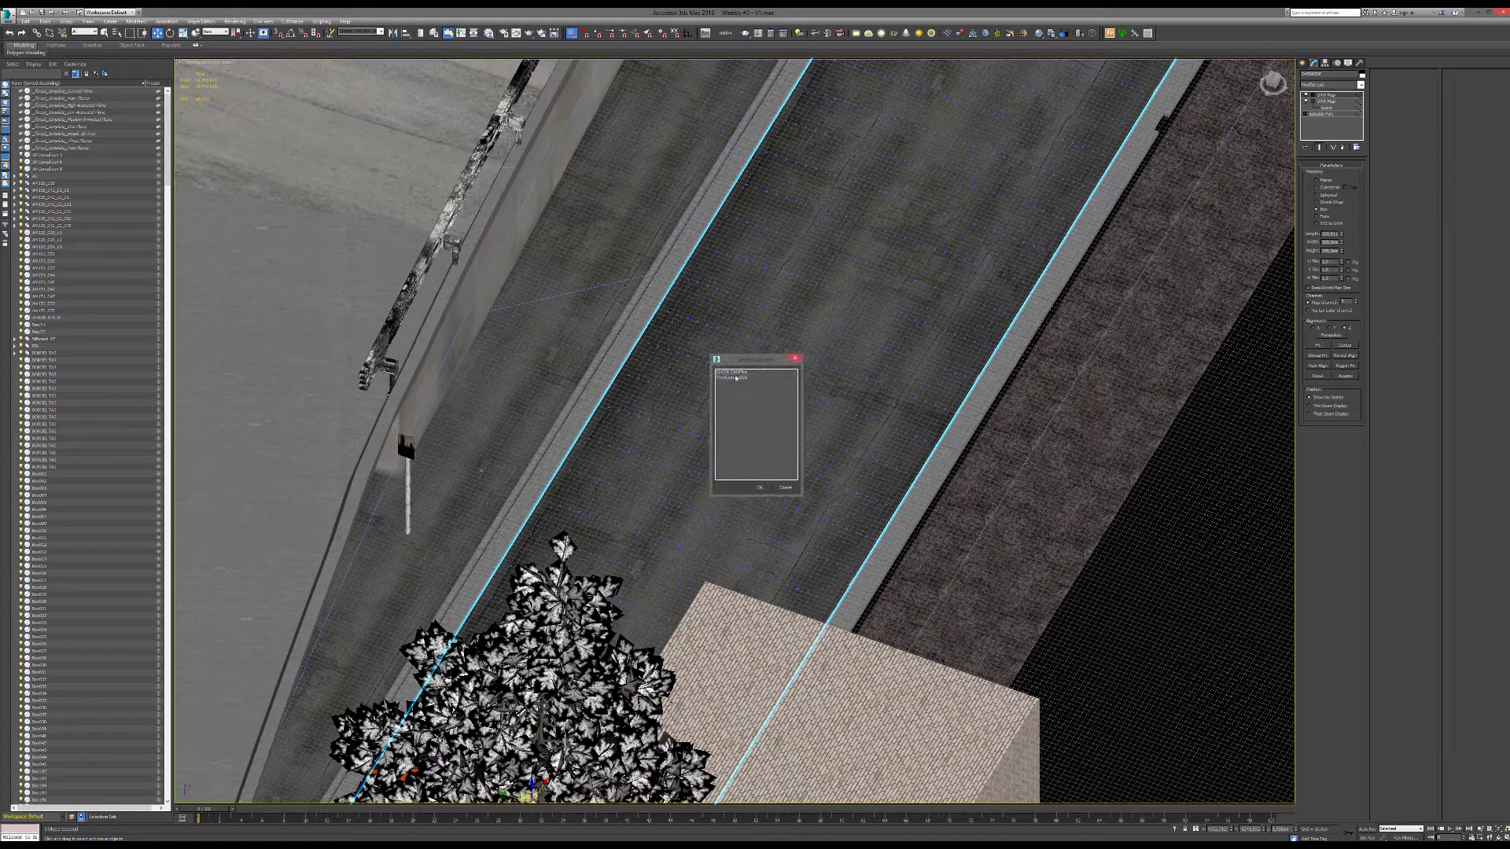
double_click(728, 379)
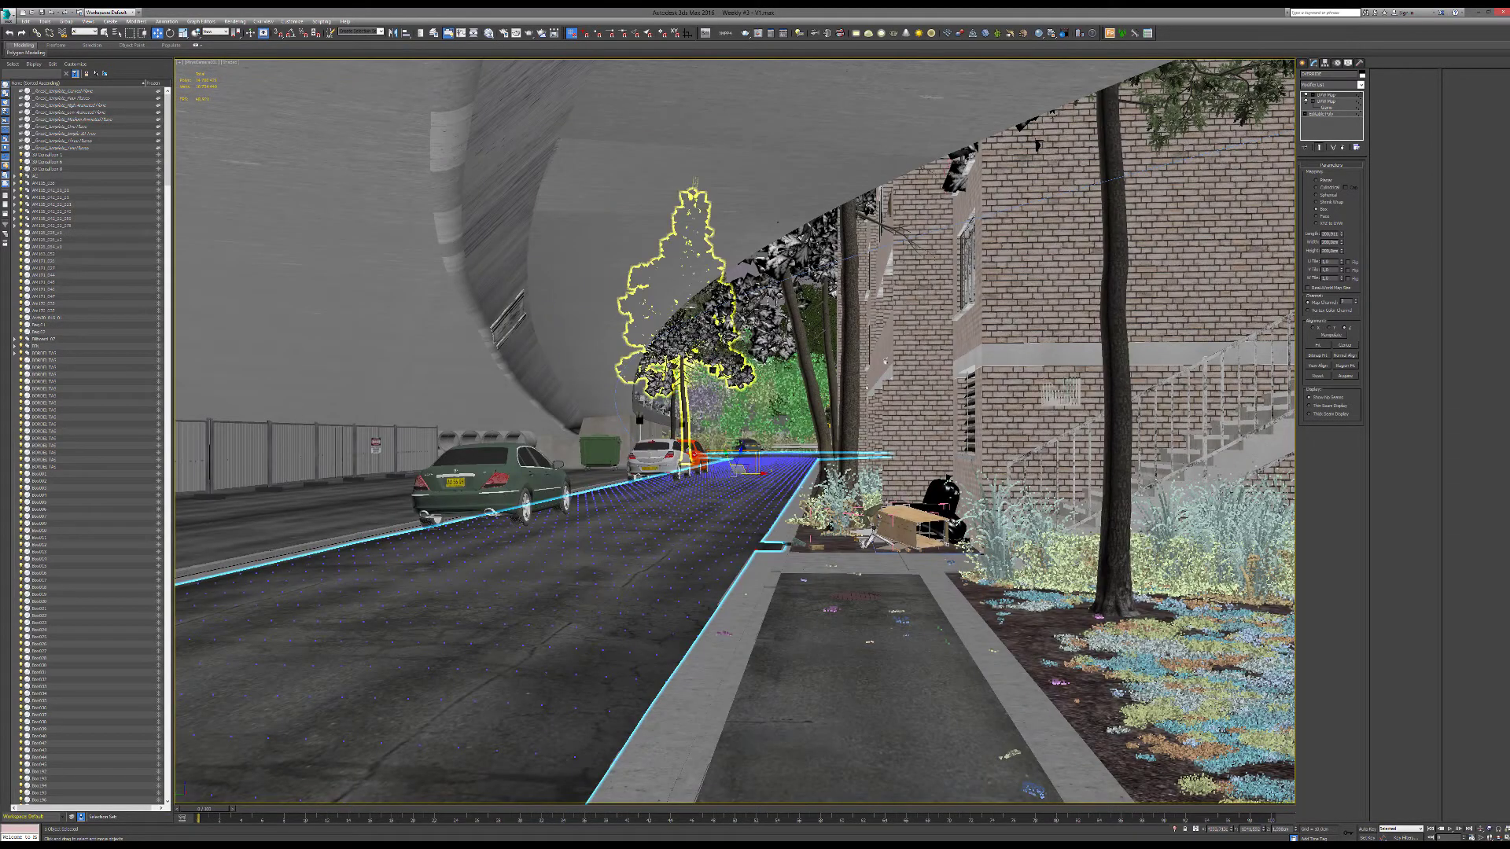
left_click(906, 521)
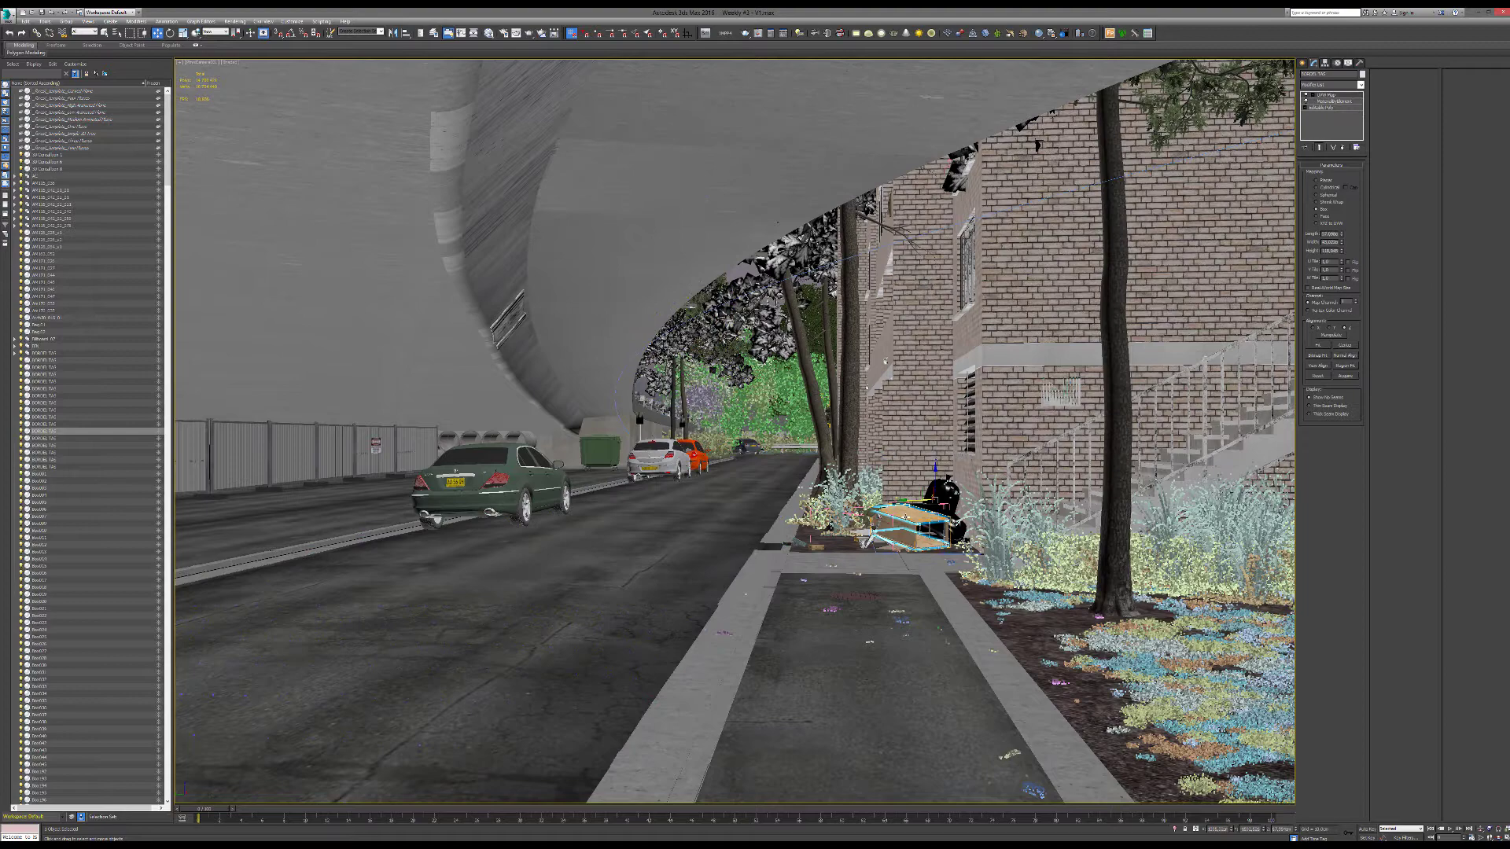
Frame the discarded wooden box in a perspective view, examine the junk around it and select the broken chair base.
key("p")
key("z")
middle_click_drag(590, 436, 726, 432, "alt")
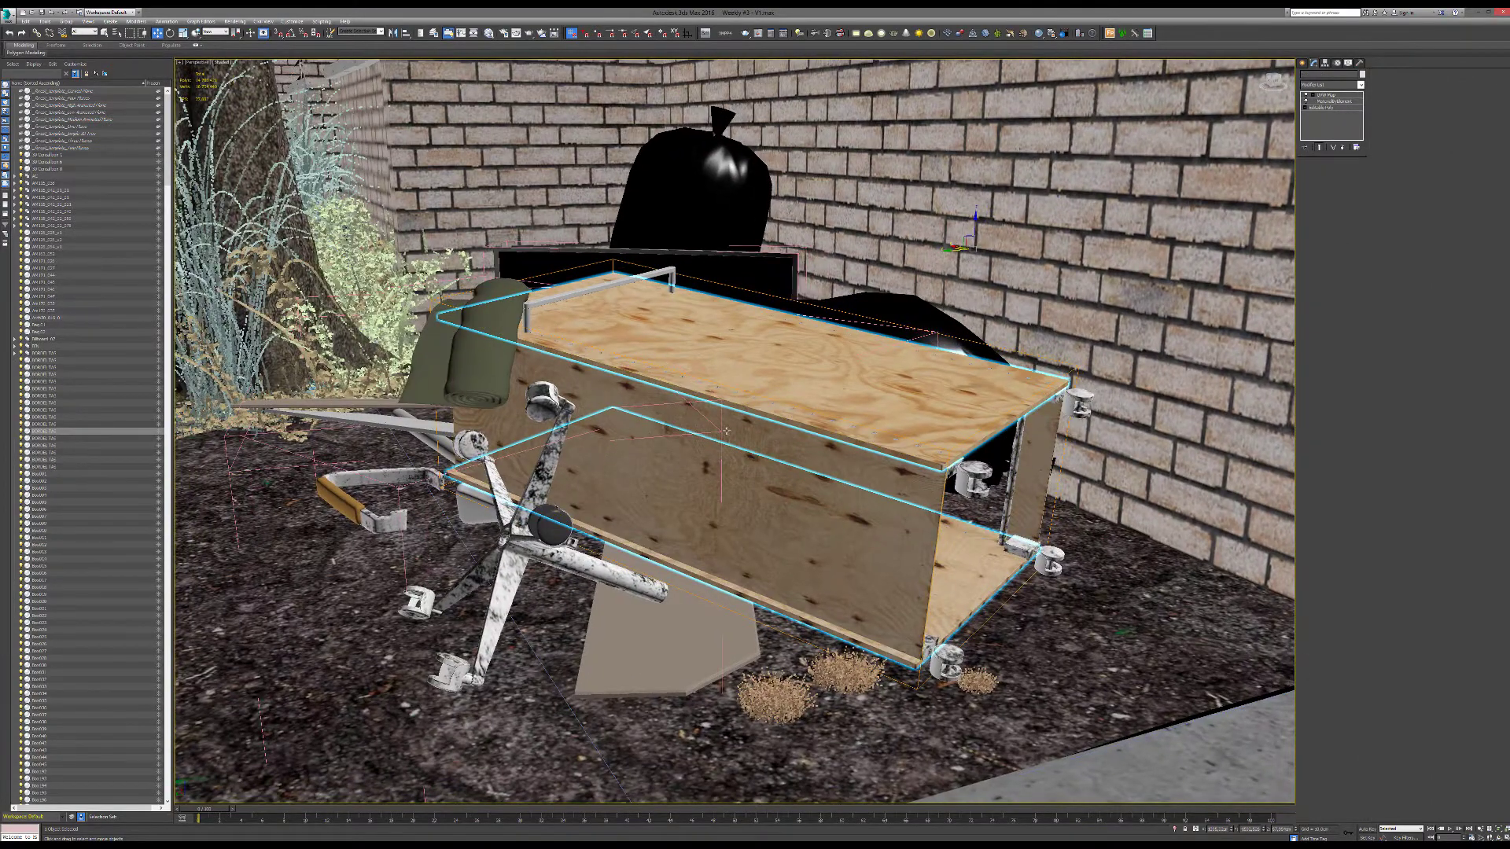
middle_click_drag(574, 511, 583, 506)
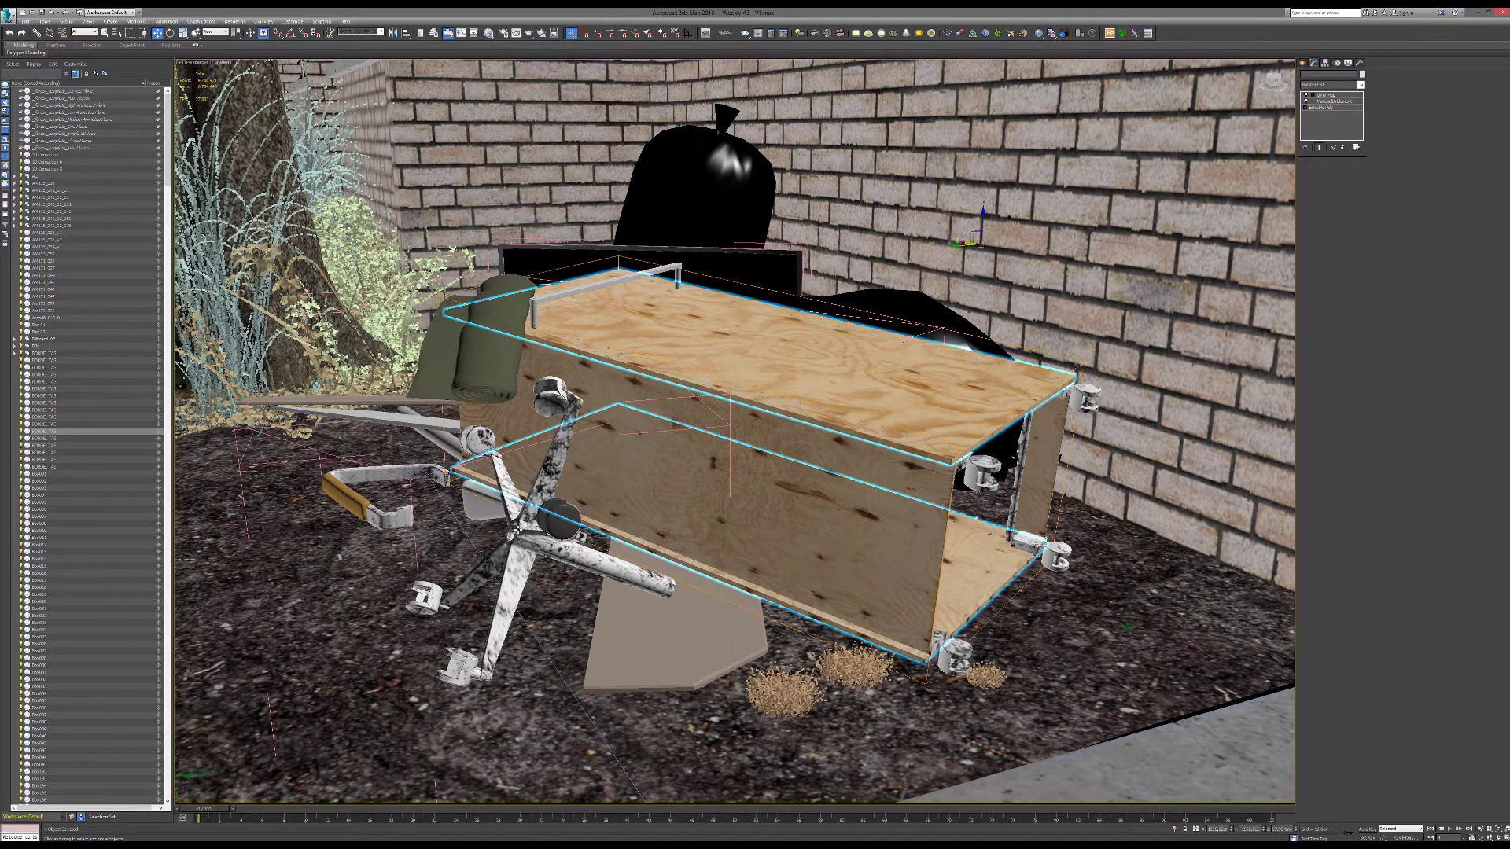
left_click(528, 539)
scroll(600, 547, "down", 10)
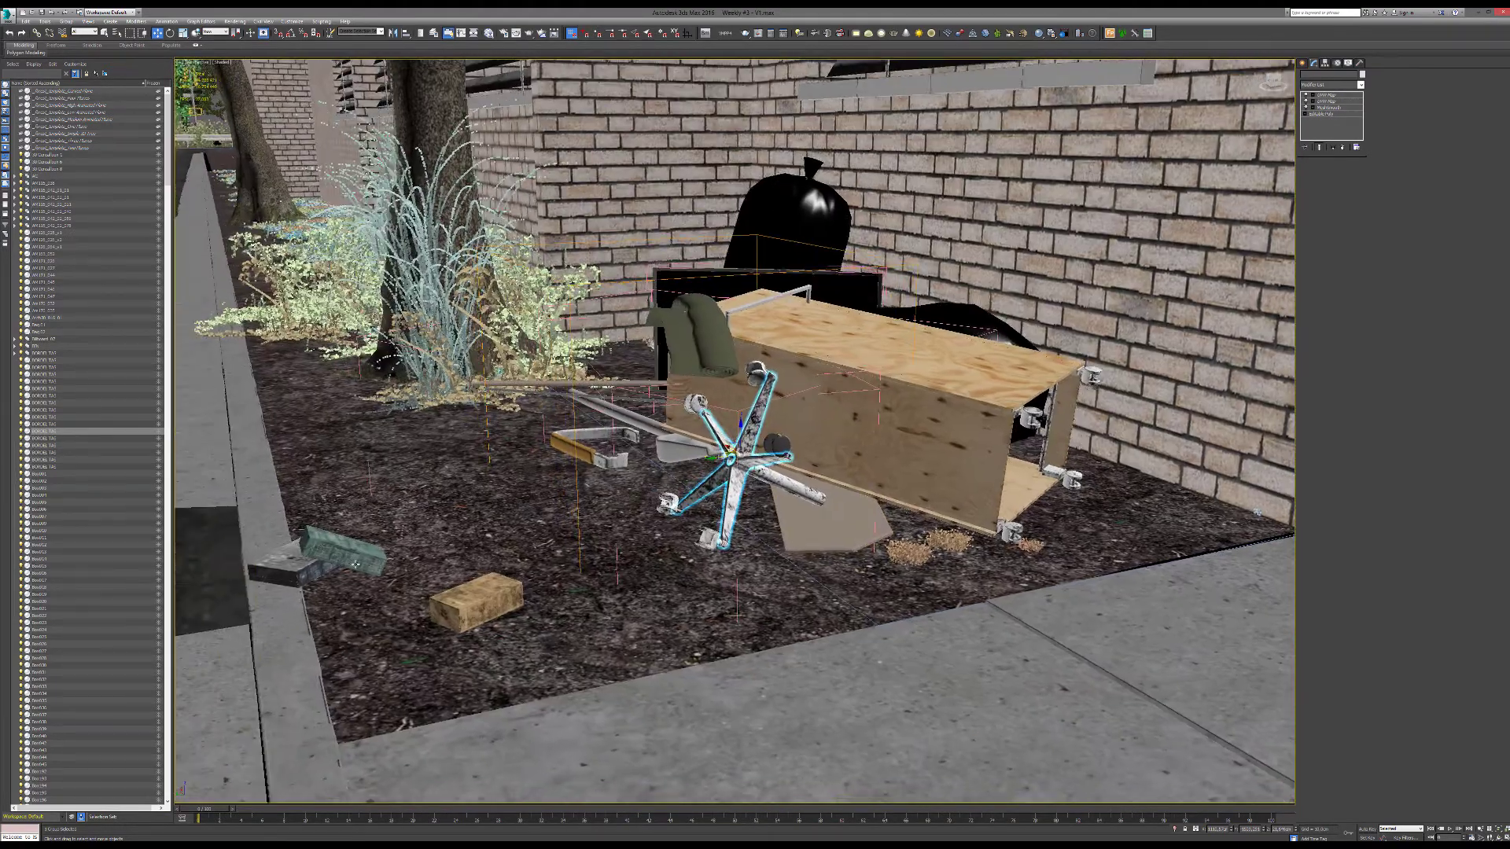
Select the loose bricks on the soil bed one after another and examine them up close and in context.
left_click(355, 565)
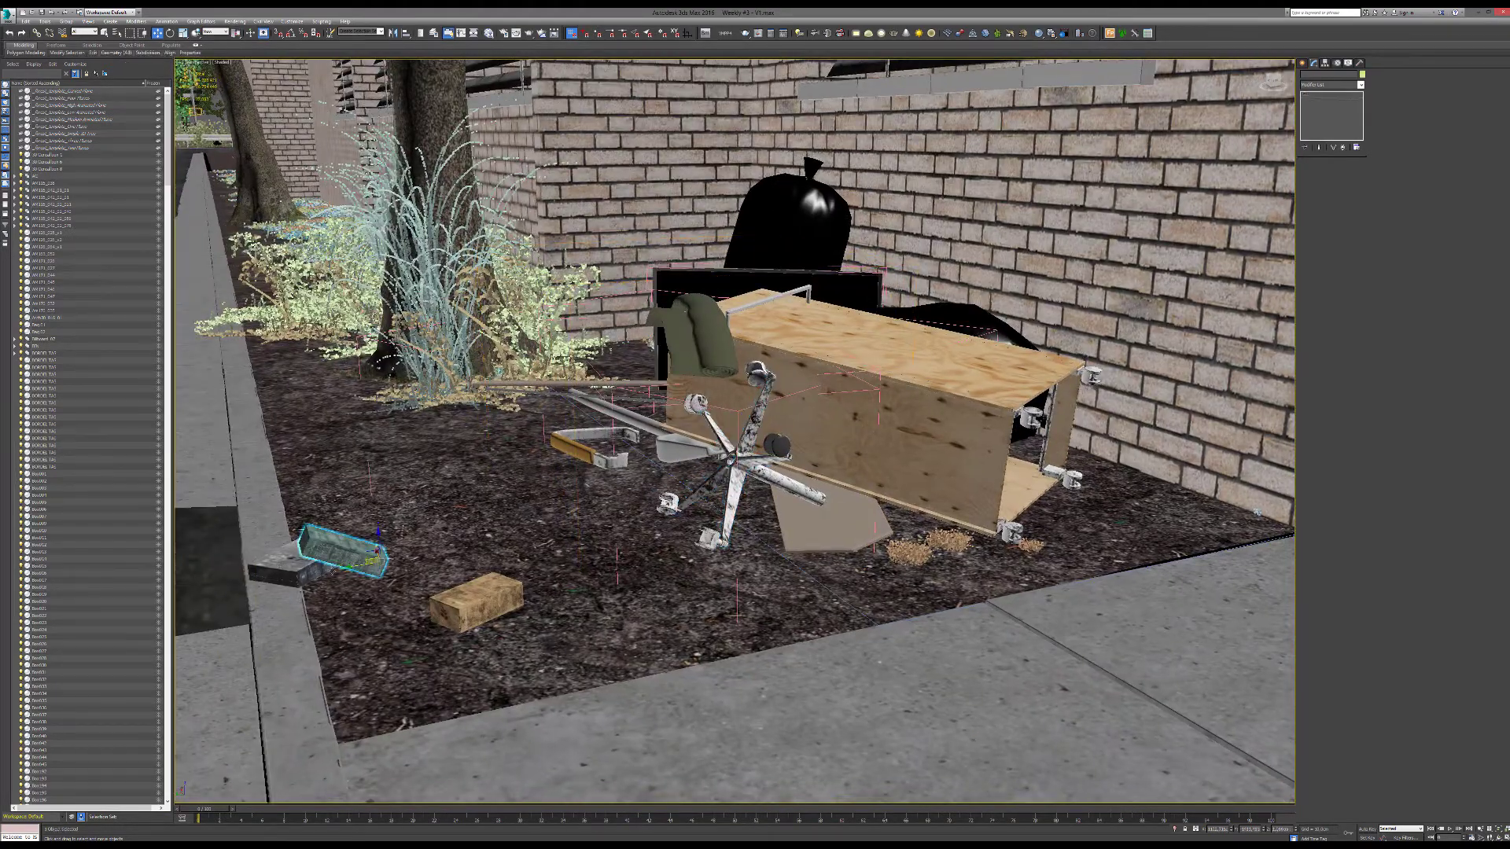
left_click(287, 572)
left_click(472, 602)
middle_click_drag(472, 599, 685, 546)
scroll(708, 545, "up", 3)
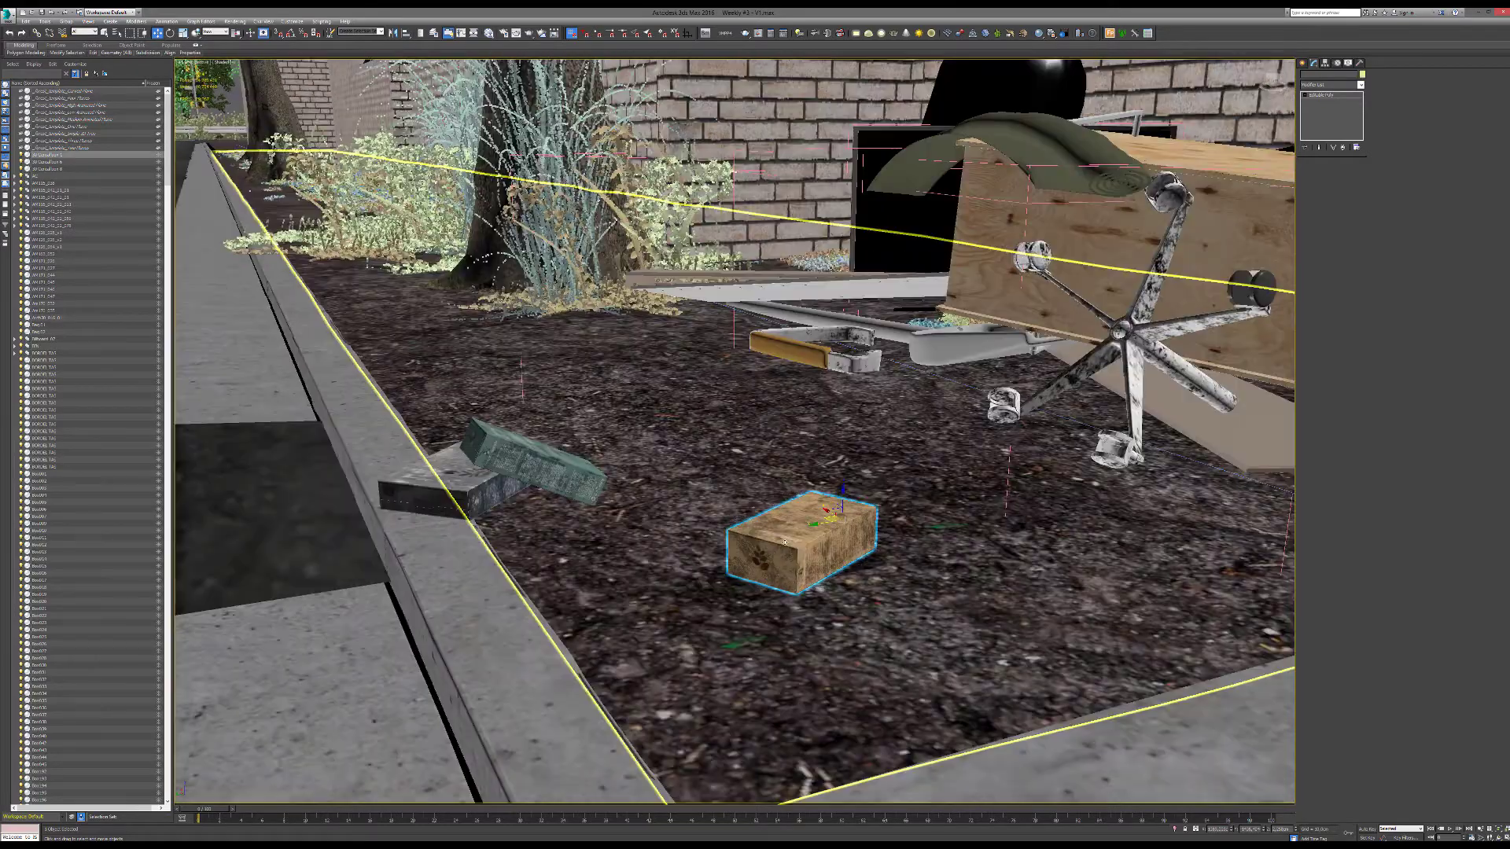
middle_click_drag(689, 434, 618, 480, "alt")
scroll(550, 449, "down", 6)
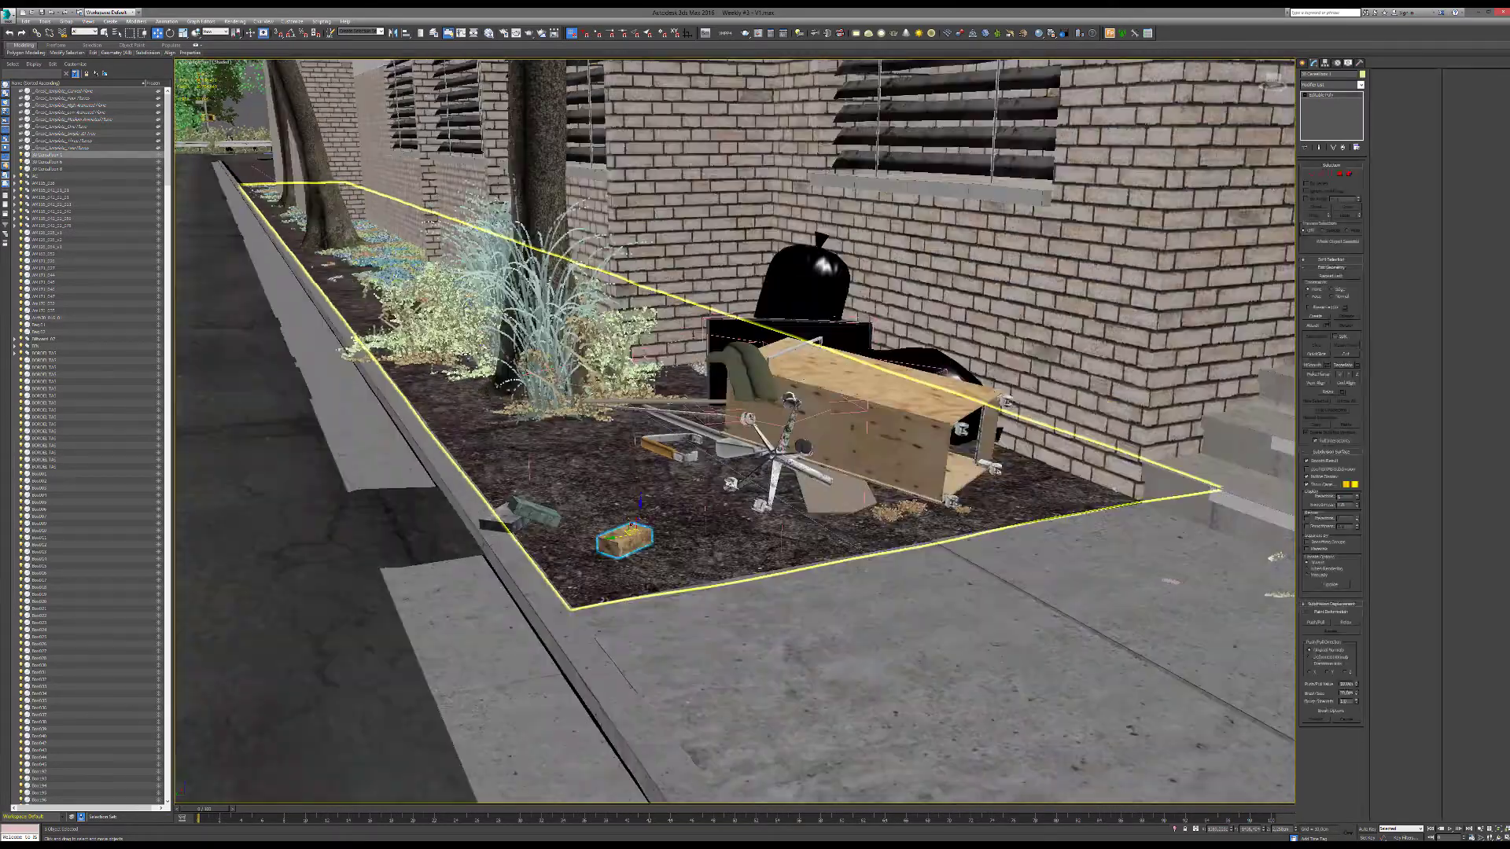
Examine the building corner and stairs, and inspect the selected kerb segment beside the asphalt footpath up close.
middle_click_drag(676, 429, 339, 501)
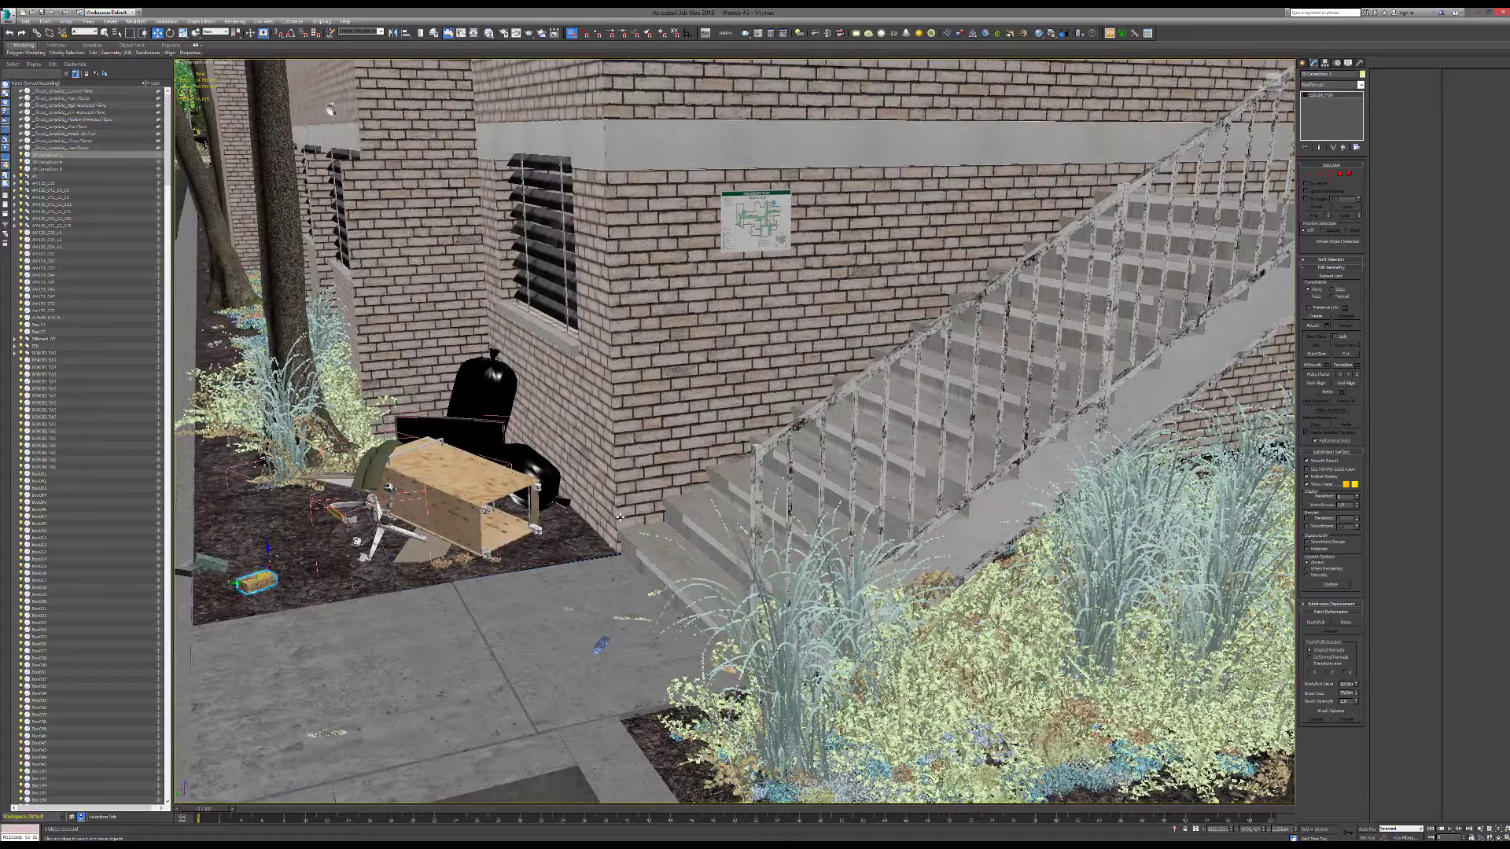
middle_click_drag(678, 487, 424, 504, "alt")
middle_click_drag(501, 470, 688, 410)
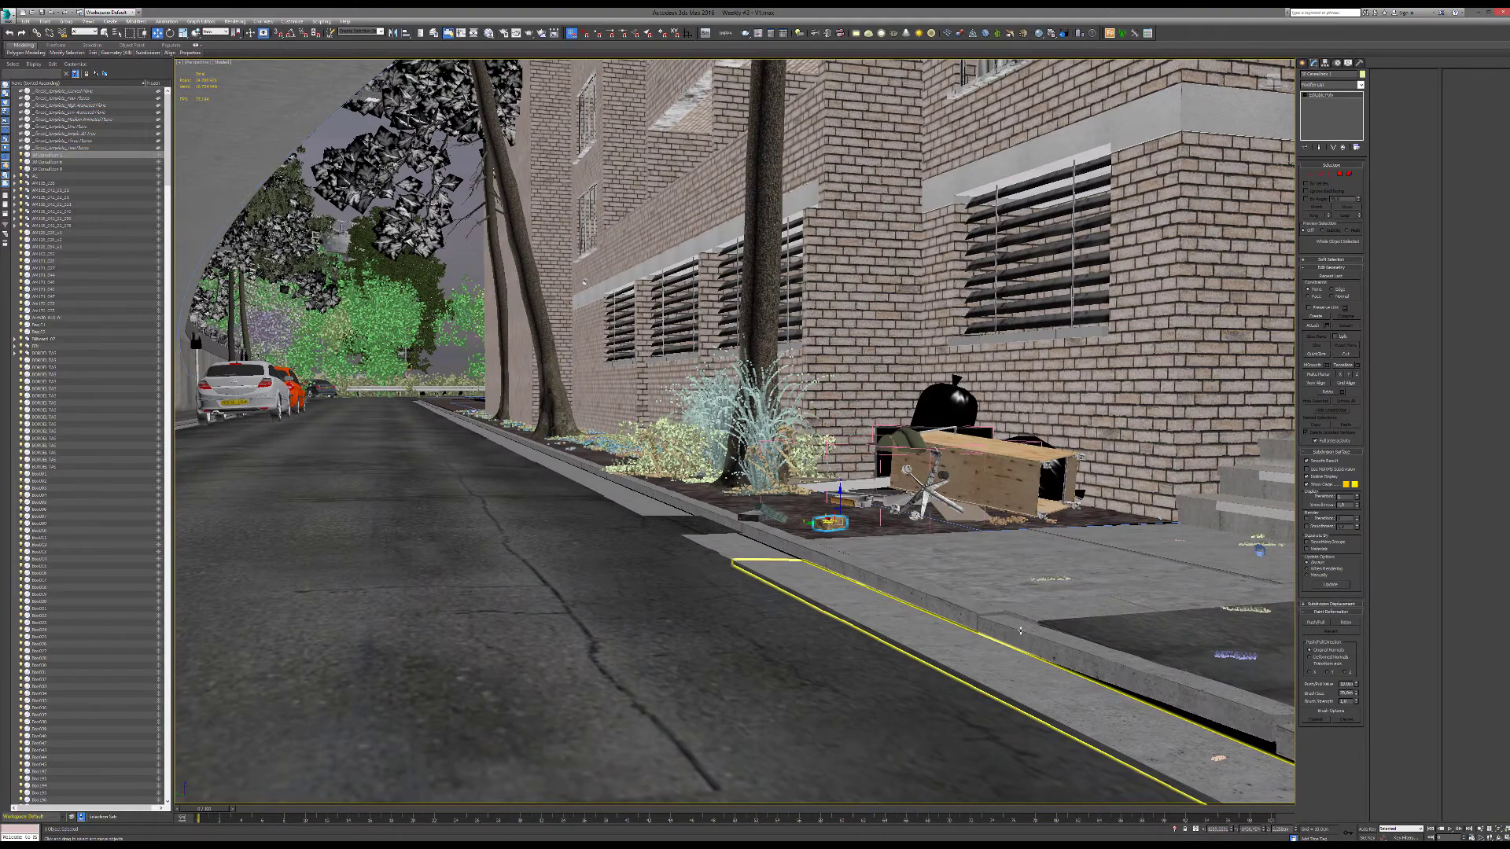
left_click(1021, 630)
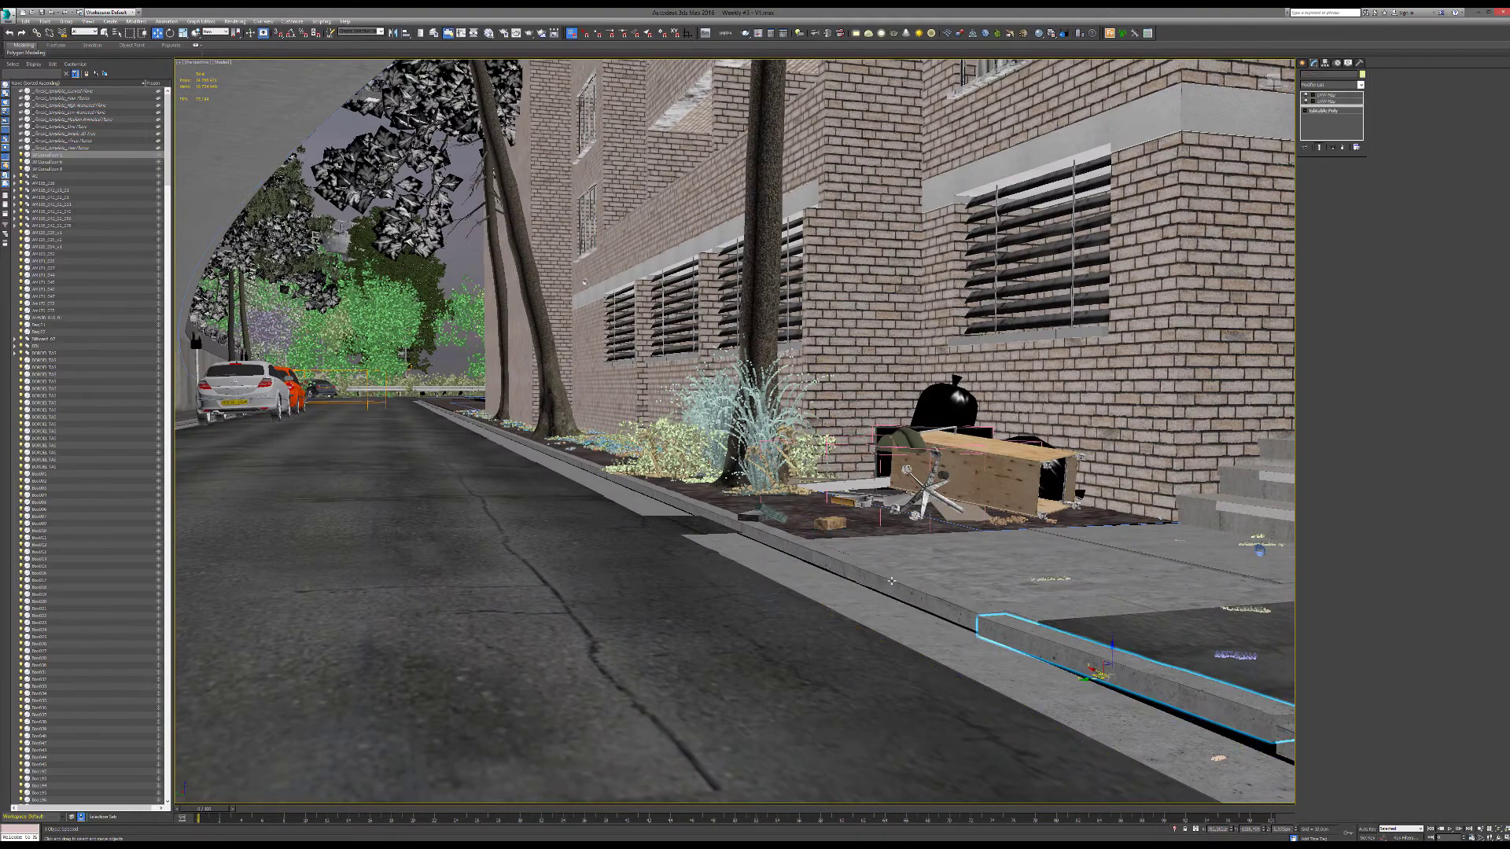
middle_click_drag(803, 577, 764, 560, "alt")
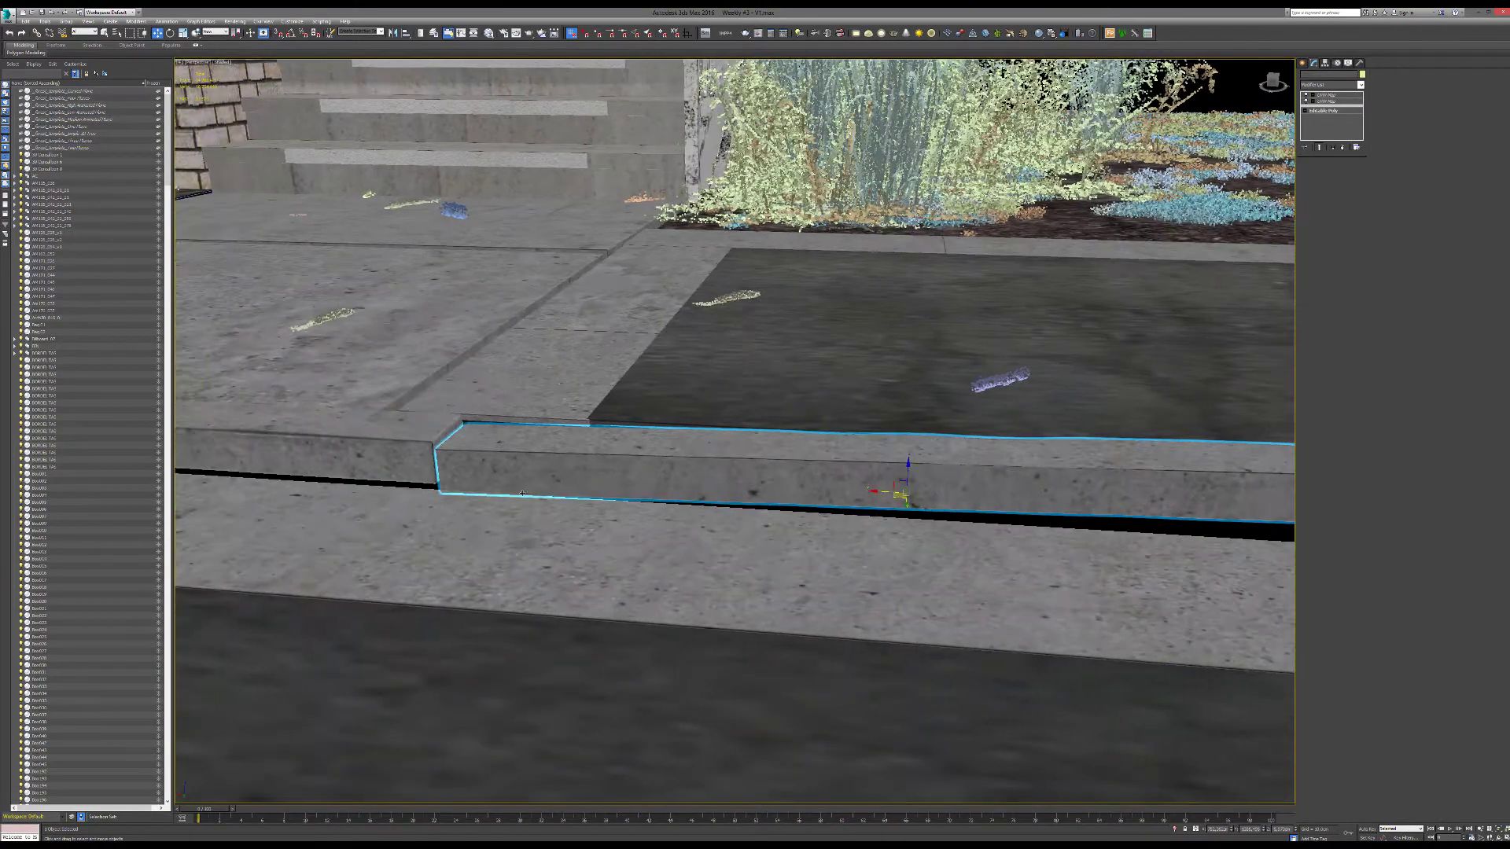
middle_click_drag(819, 498, 370, 535, "alt")
Select the concrete slab in front of the soil bed and examine it with the surrounding paving, planting and road.
left_click(1050, 433)
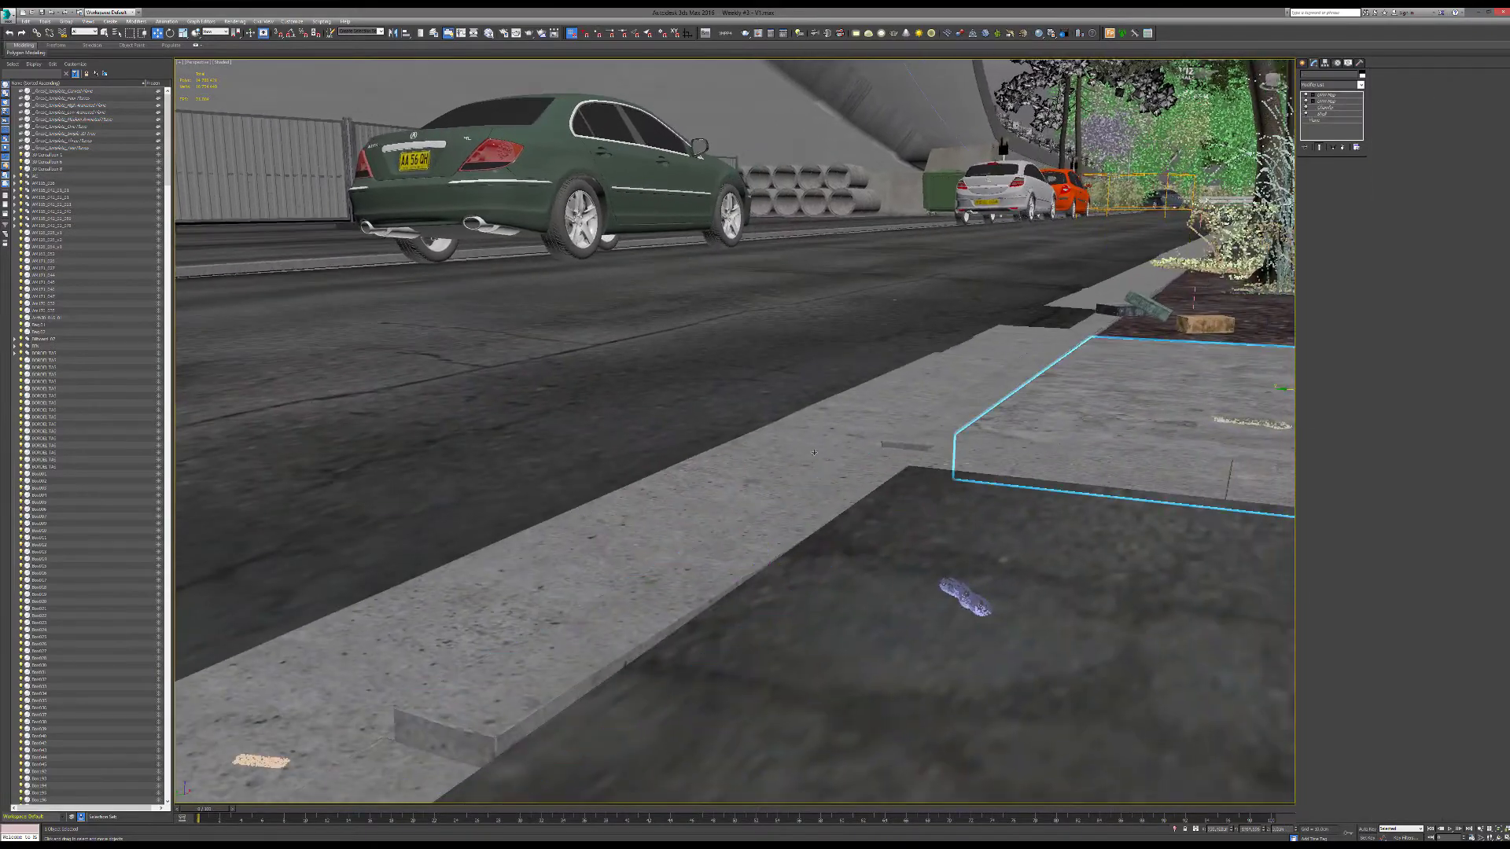
middle_click_drag(787, 377, 951, 396, "alt")
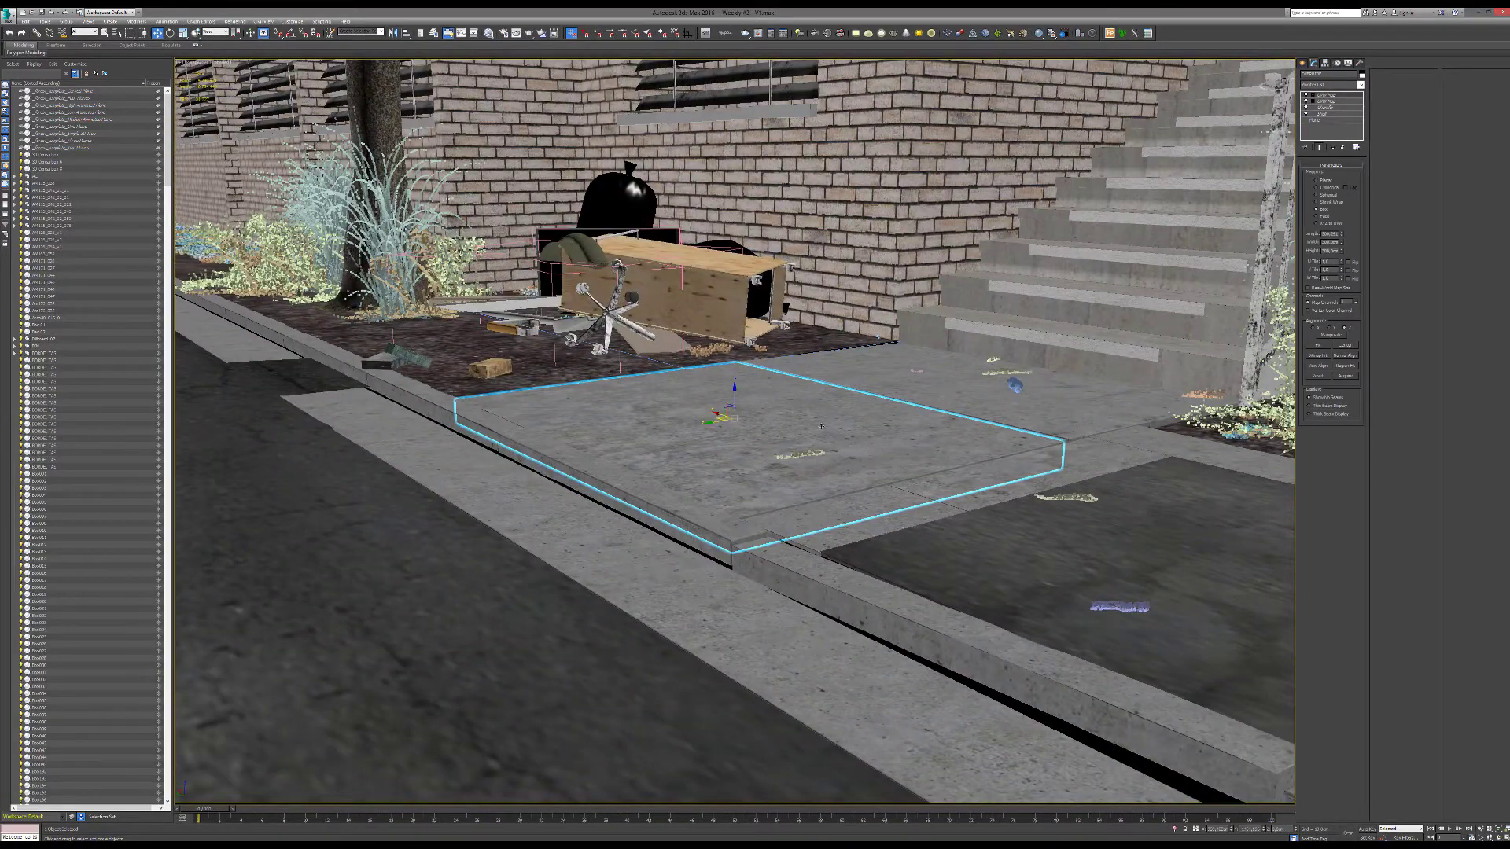
mouse_move(800, 425)
middle_mouse_down("alt")
mouse_move(563, 529)
mouse_move(504, 535)
mouse_move(809, 429)
middle_mouse_up("alt")
middle_click_drag(917, 447, 394, 519, "alt")
scroll(440, 298, "down", 4)
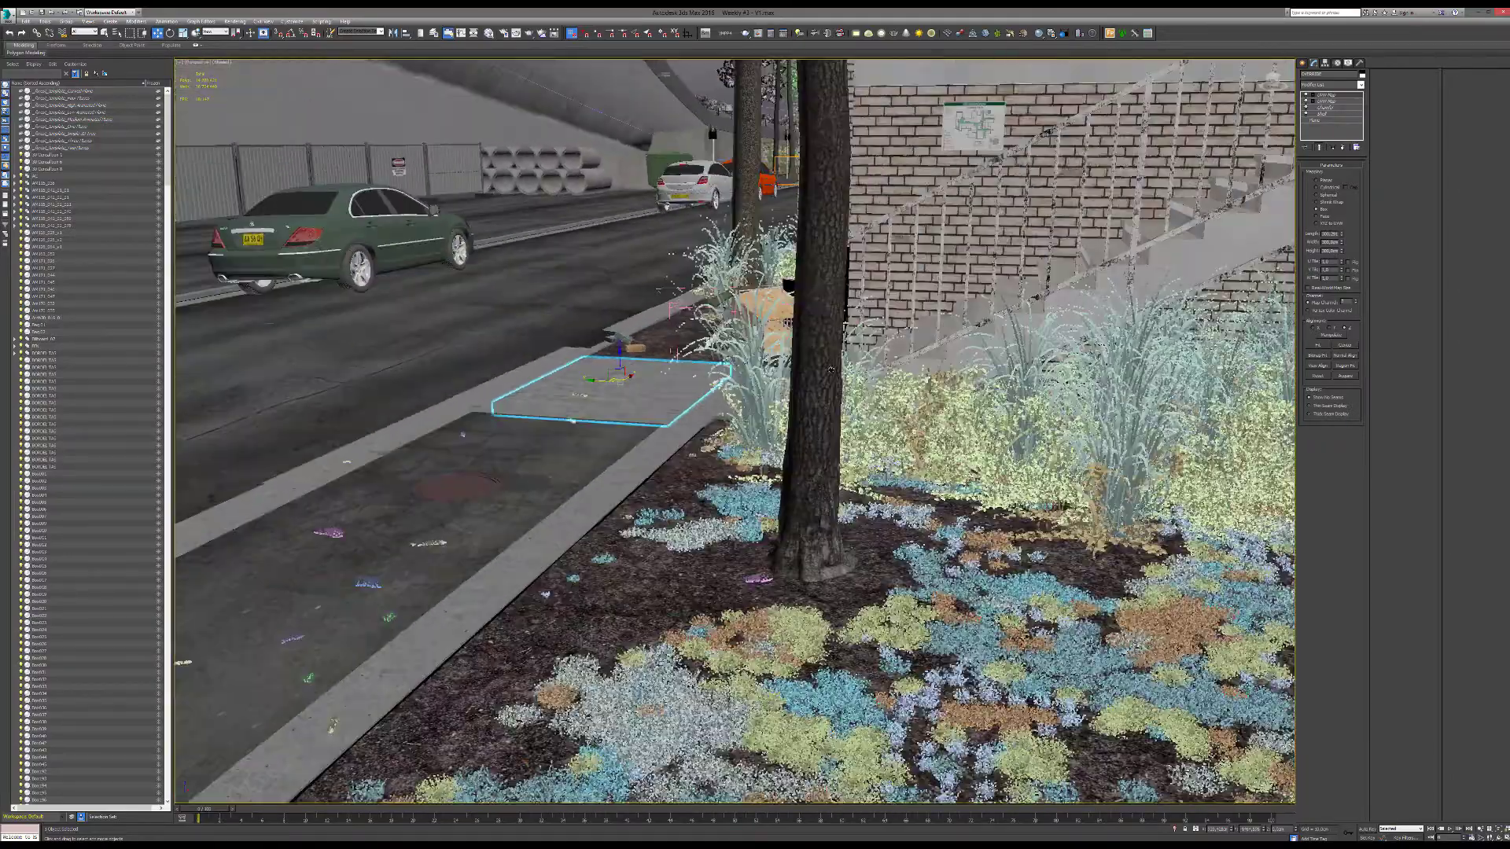
middle_click_drag(440, 298, 742, 303)
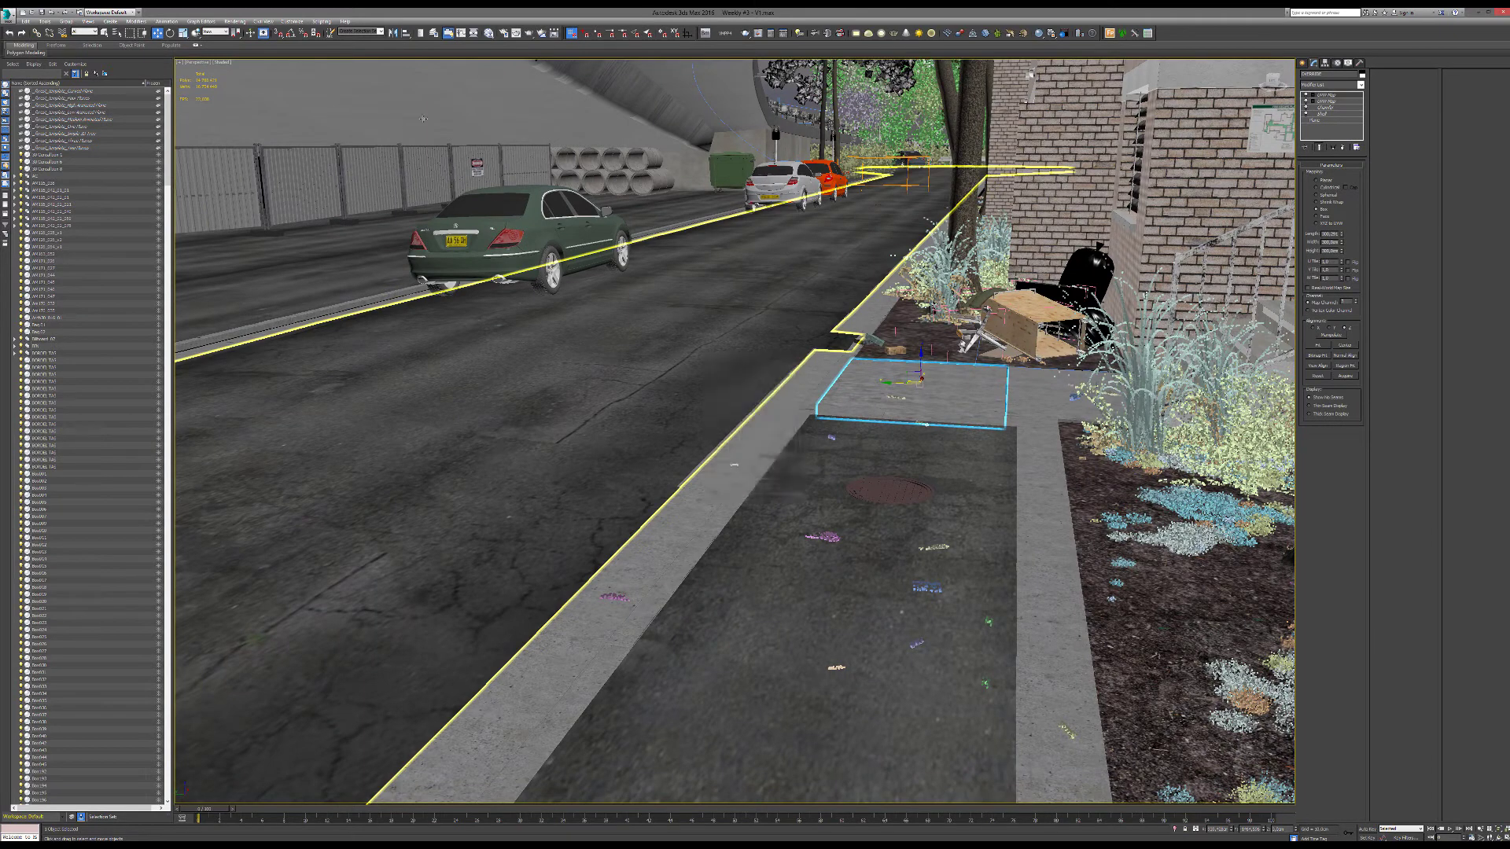
middle_click_drag(599, 206, 798, 255)
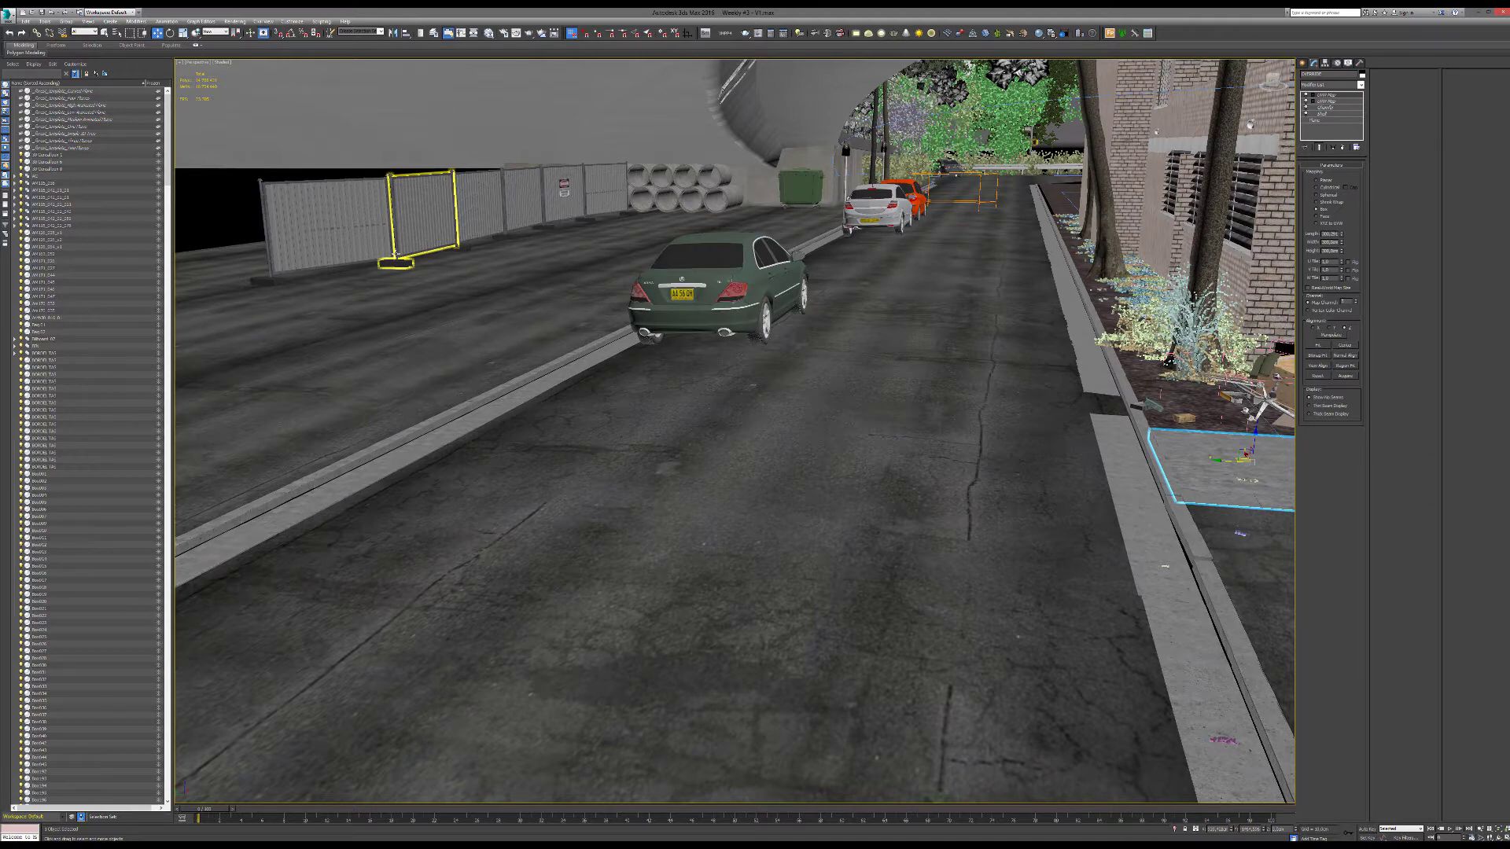
Select the green Acura's number plate and examine the plate and the car's rear up close.
left_click(675, 297)
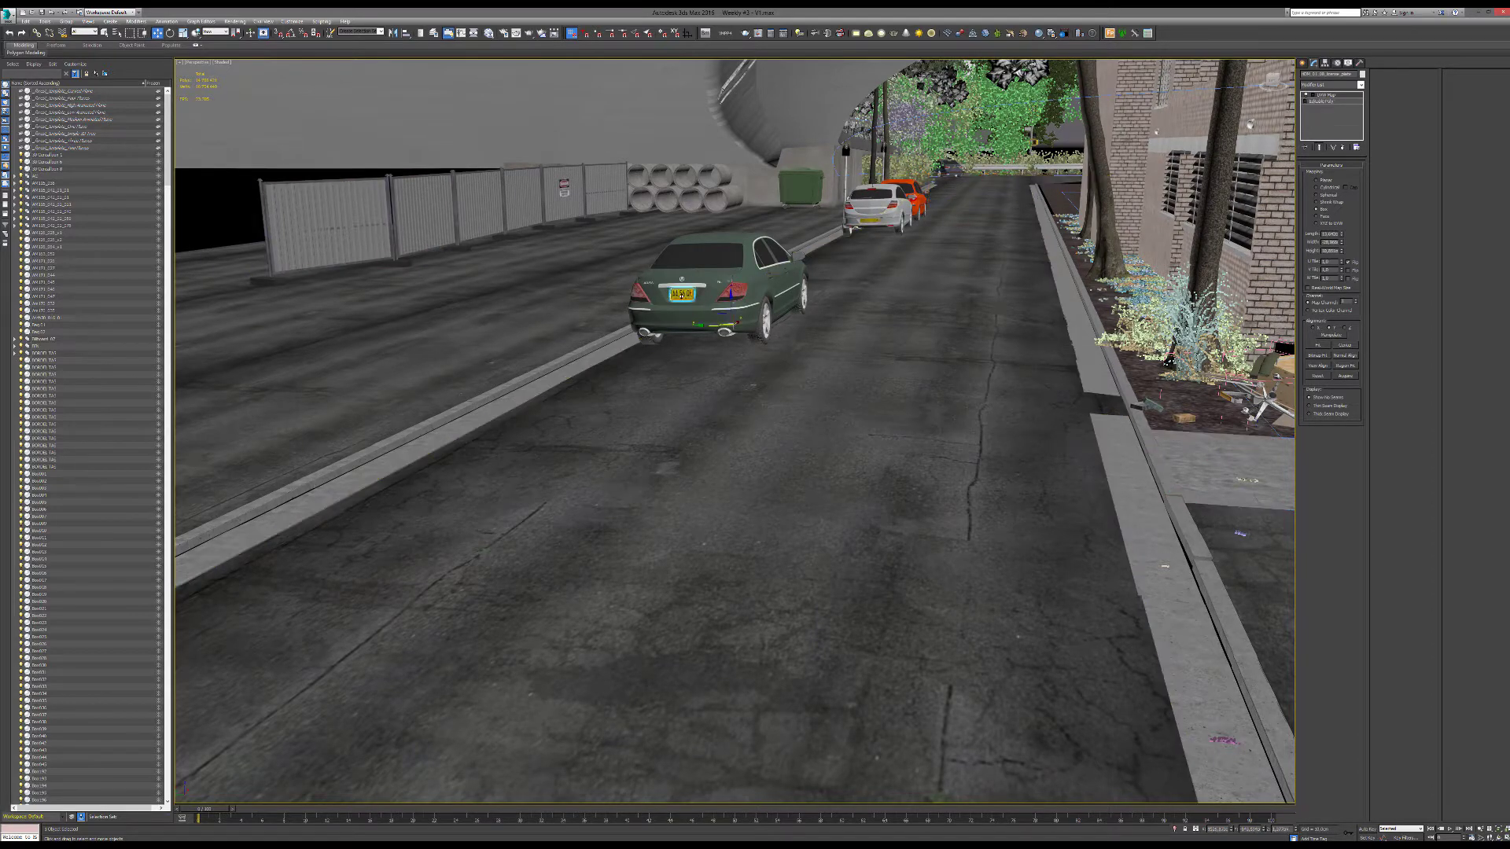
key("z")
scroll(745, 360, "down", 5)
scroll(745, 359, "down", 4)
middle_click_drag(745, 360, 590, 410)
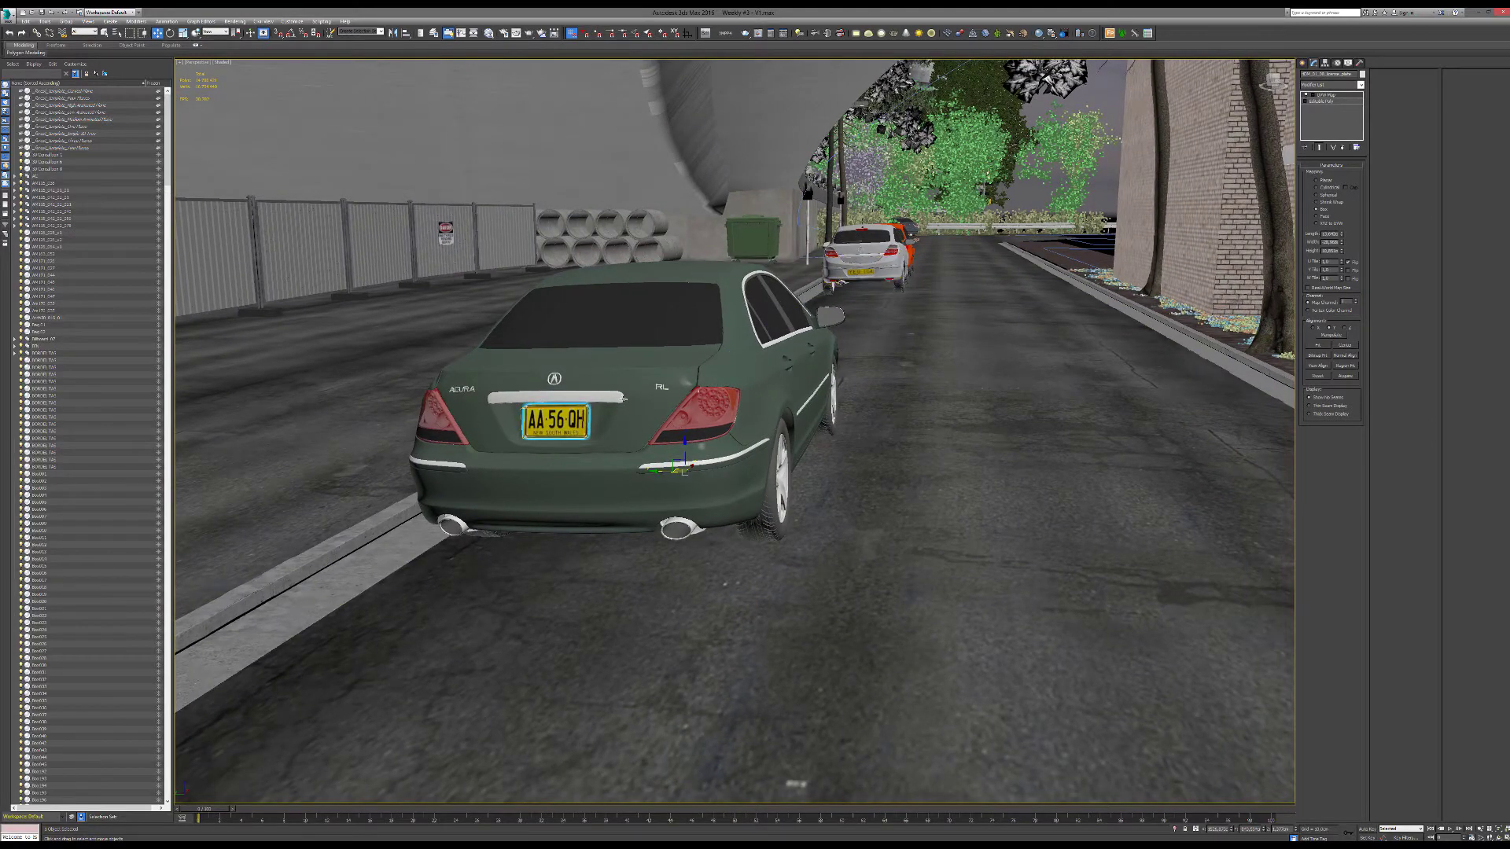
key("z")
scroll(654, 390, "down", 6)
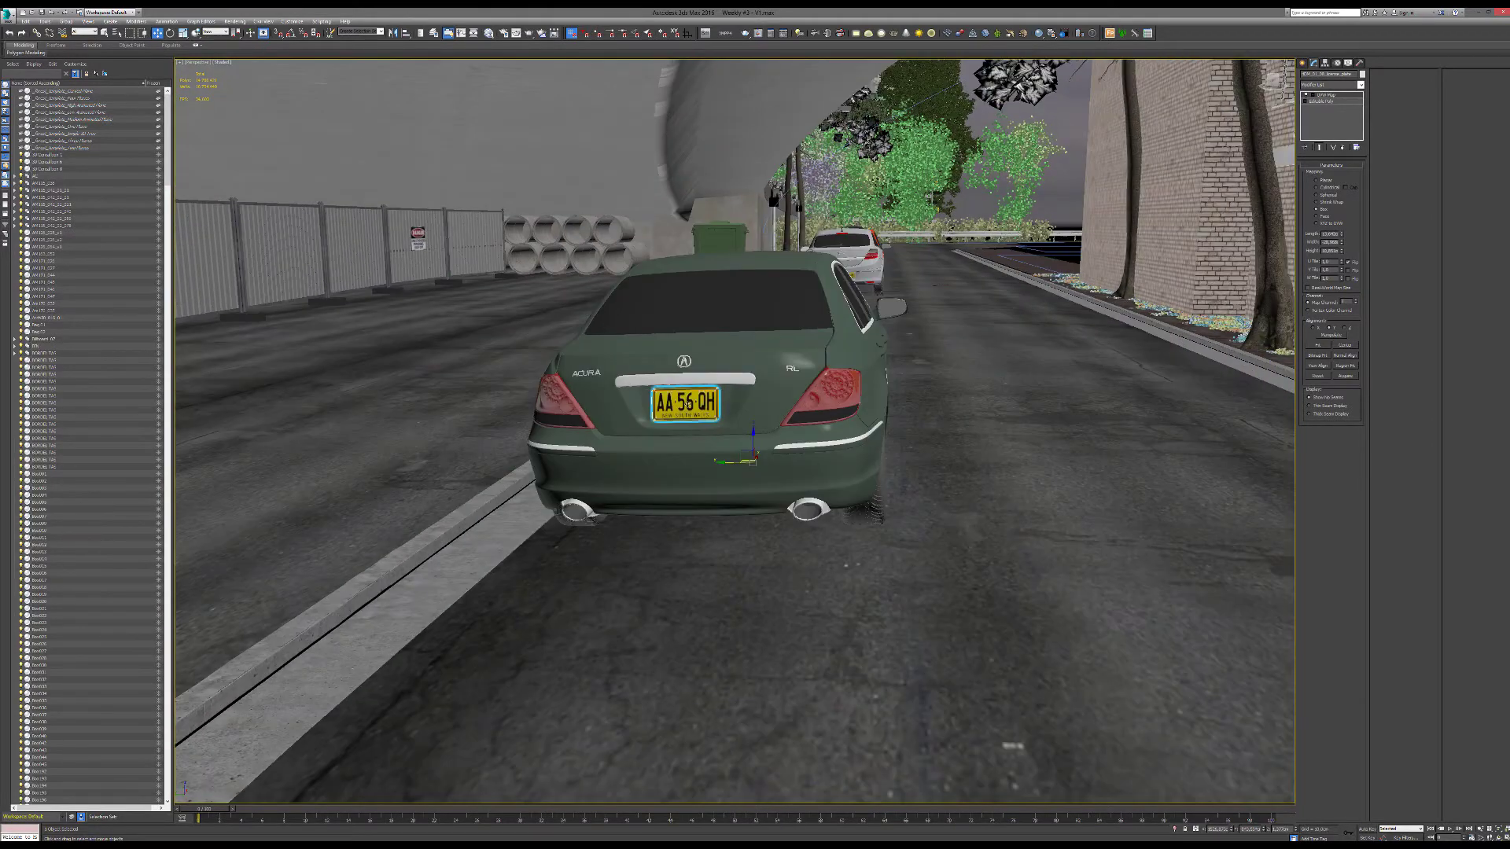
scroll(689, 404, "up", 2)
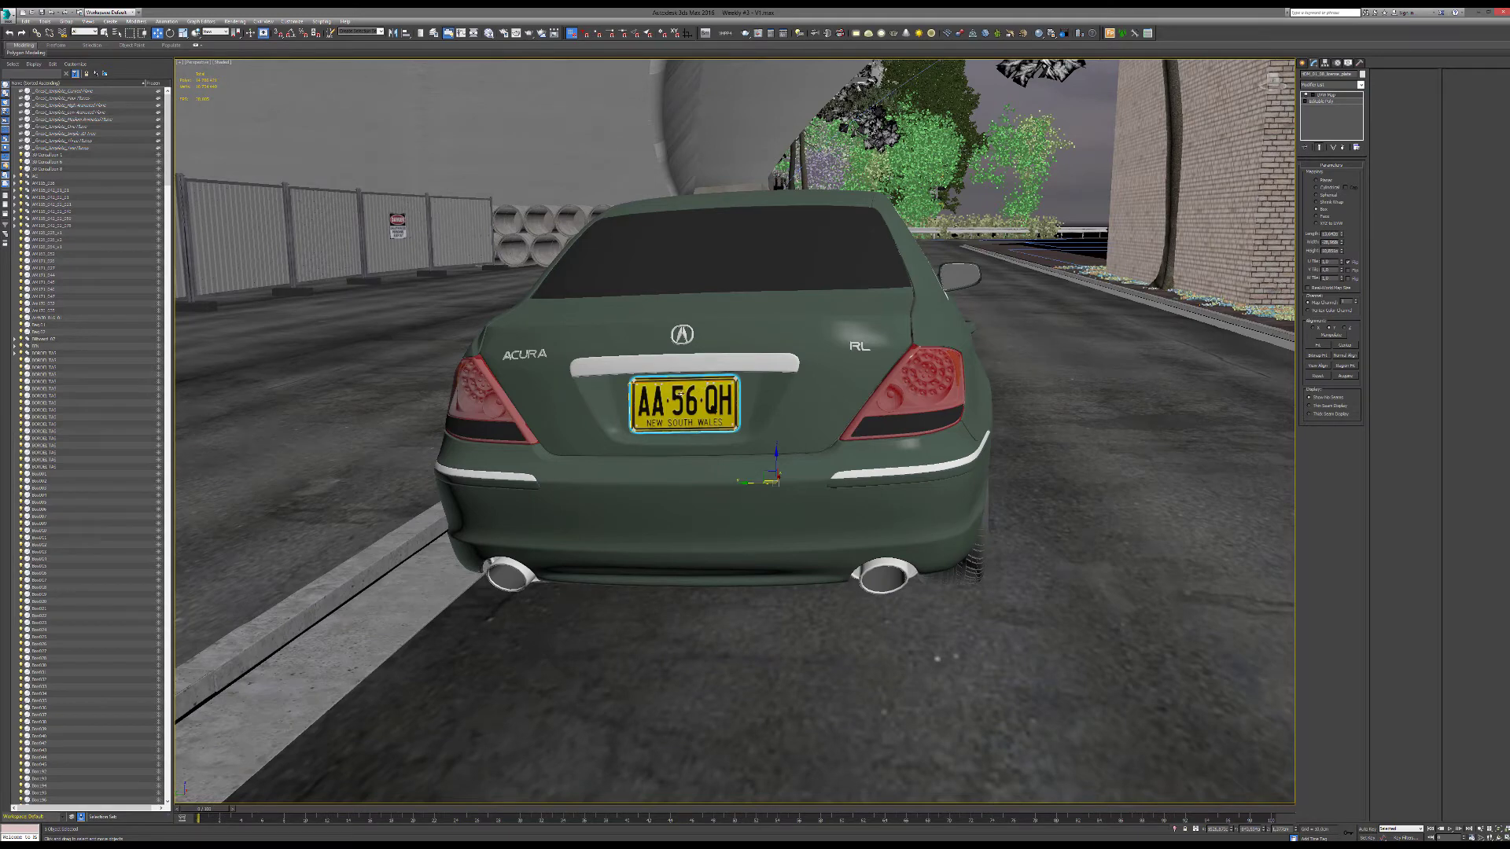
middle_click_drag(821, 376, 514, 420)
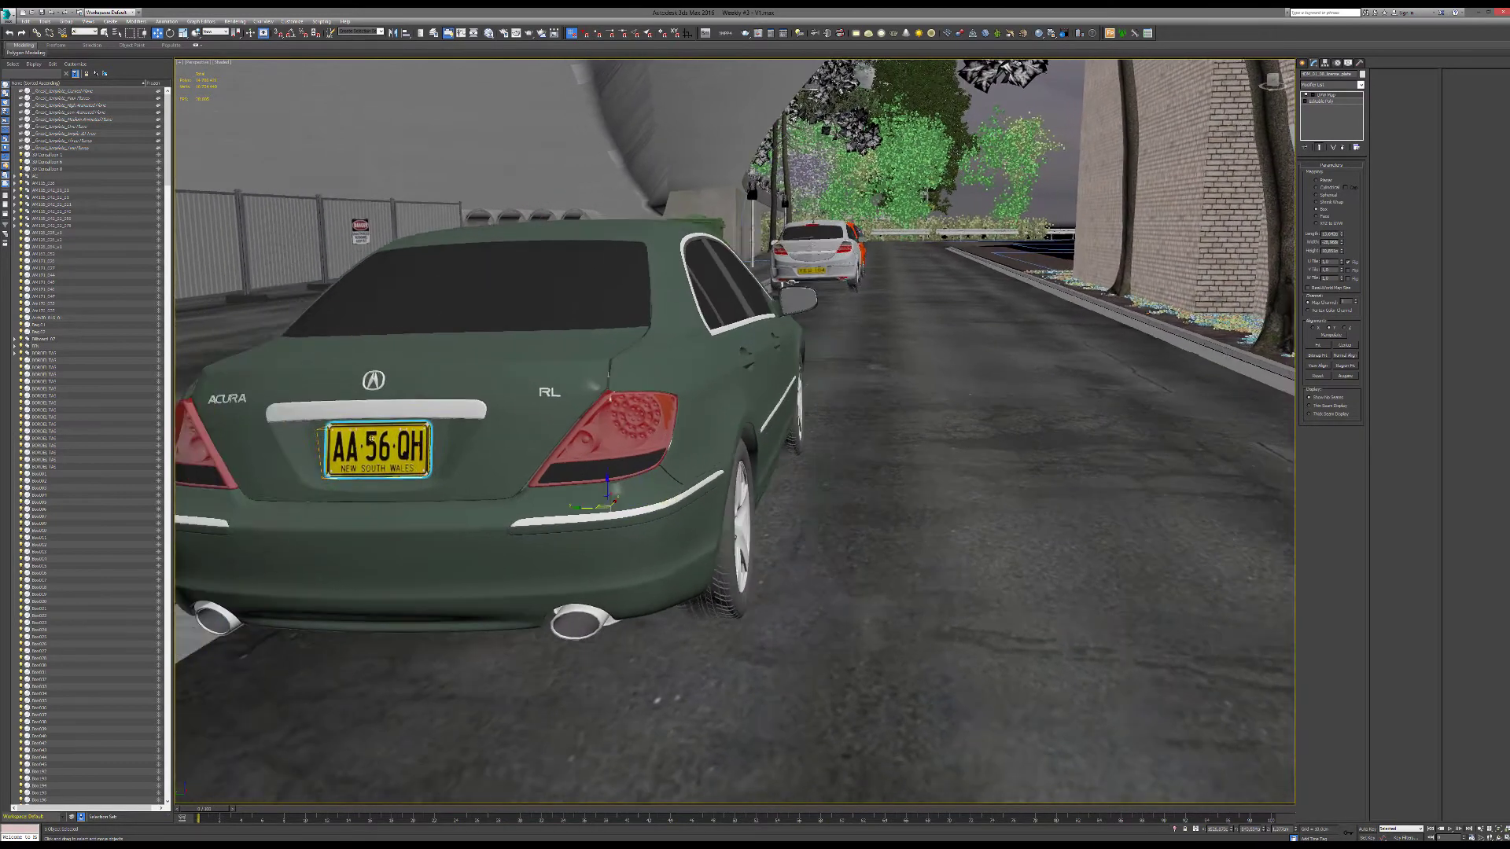
Examine the dark BMW's rear and its position at the road's far end, and return the viewport to the scene camera.
middle_click_drag(798, 291, 610, 373)
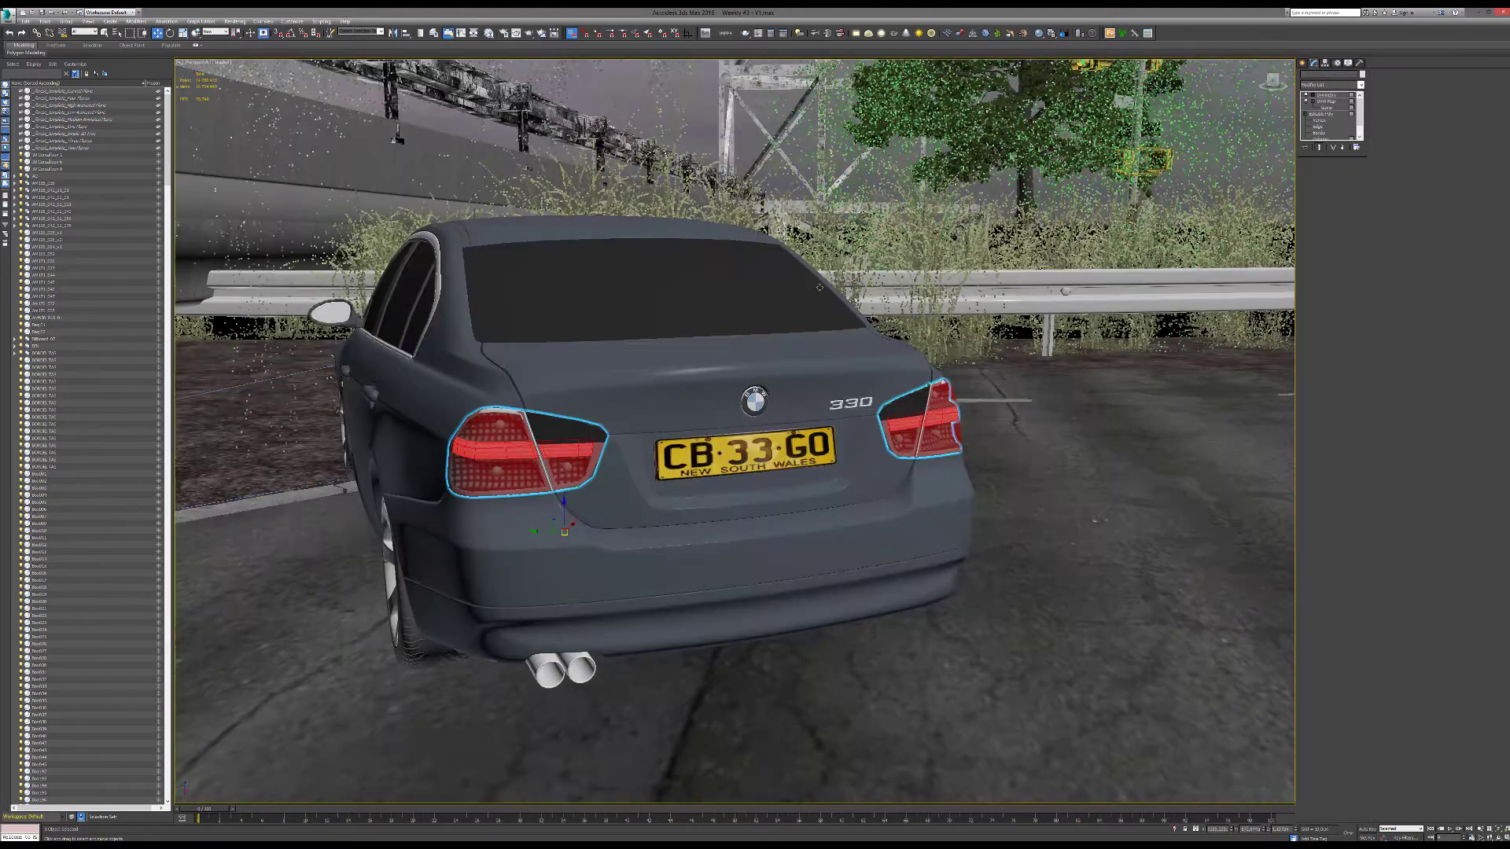
middle_click_drag(739, 409, 748, 322, "alt")
scroll(731, 337, "down", 10)
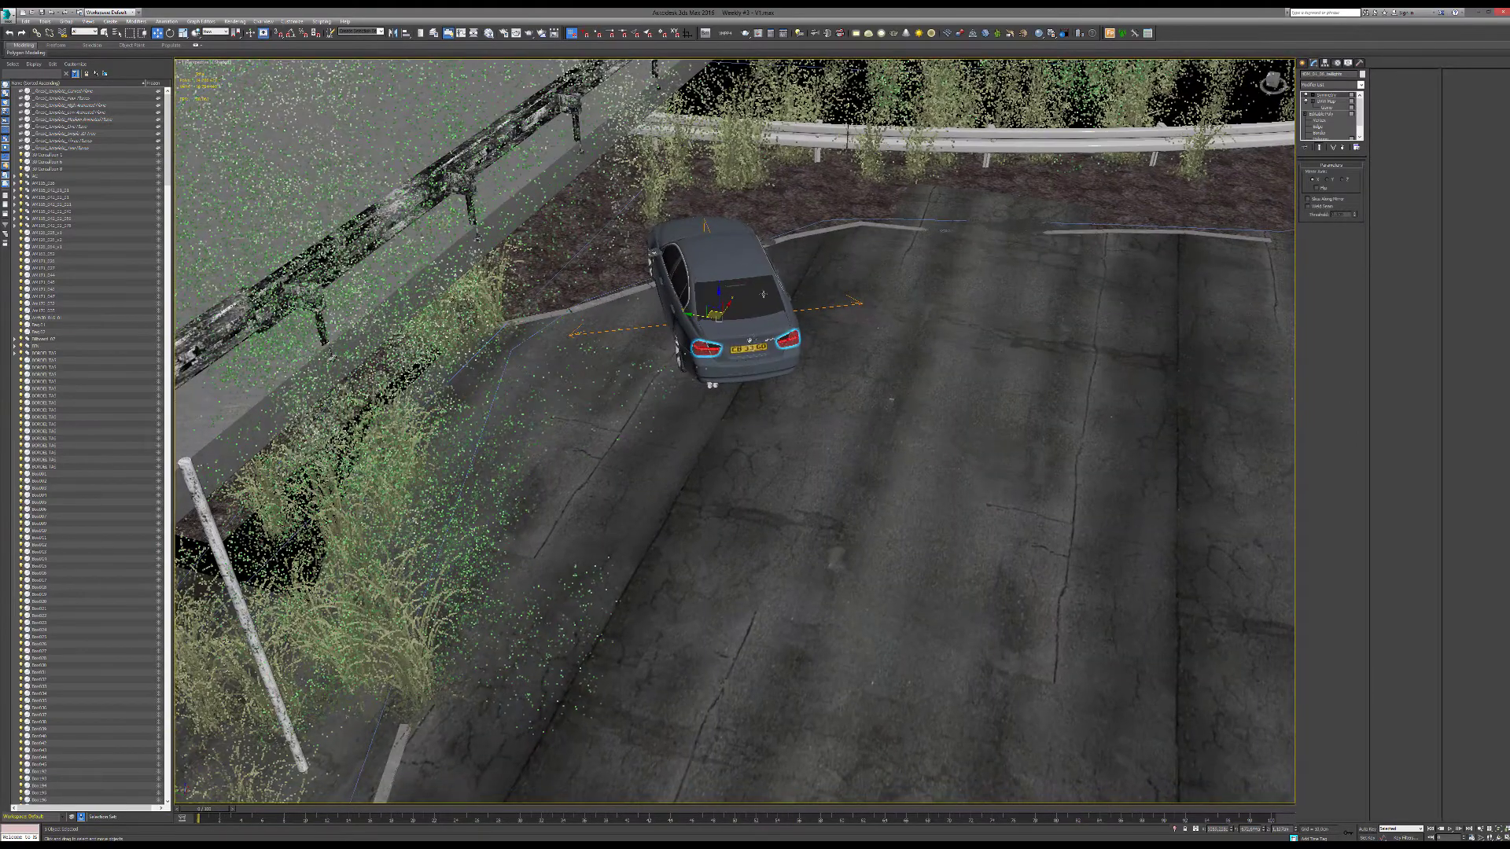
key("c")
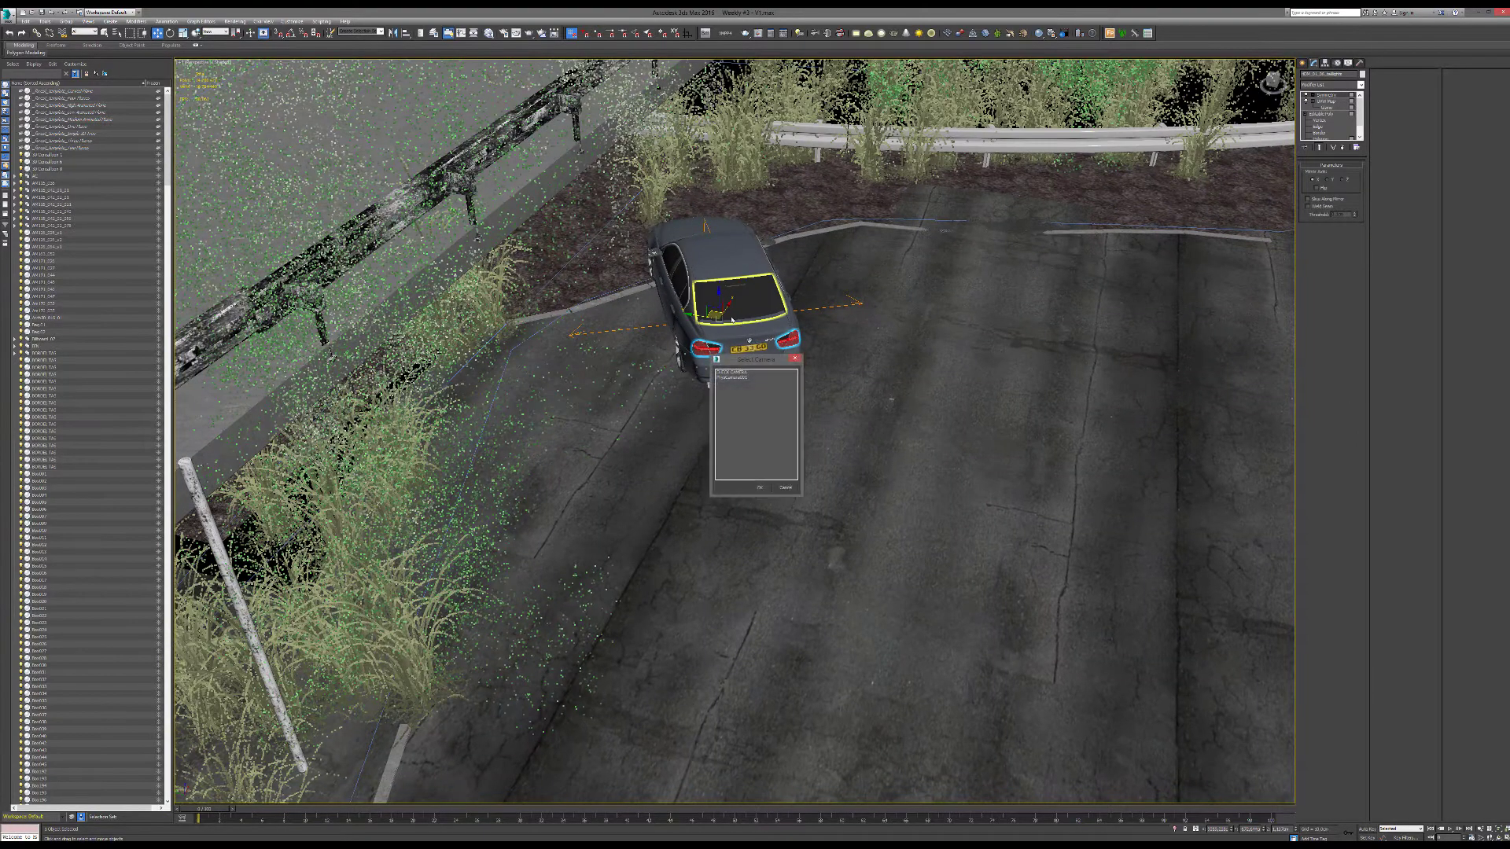
double_click(735, 378)
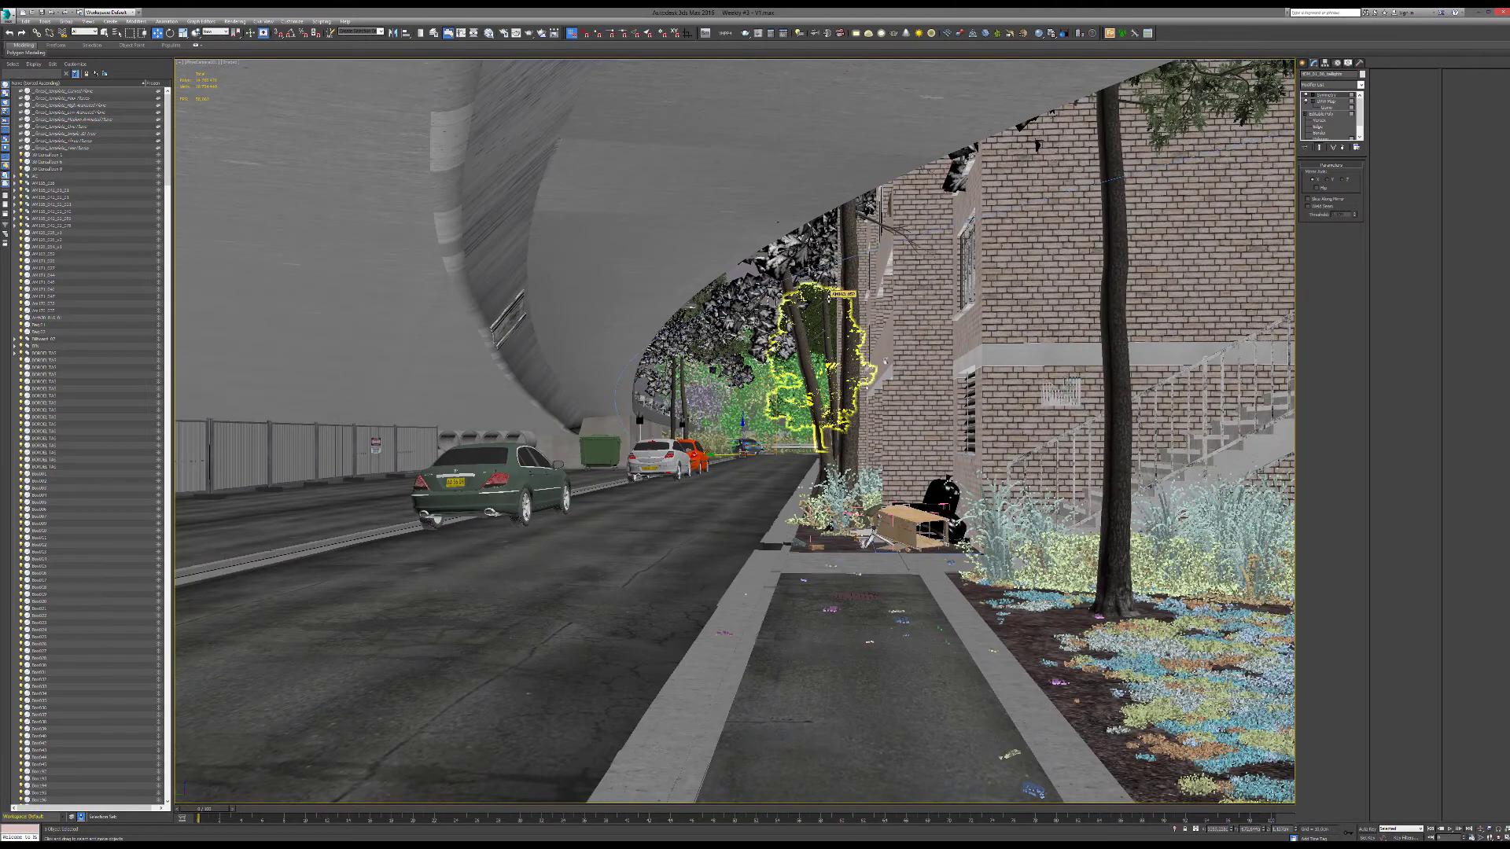
Switch to the Photoshop composite and show only the raw colour render layer in the base group.
left_click(503, 414)
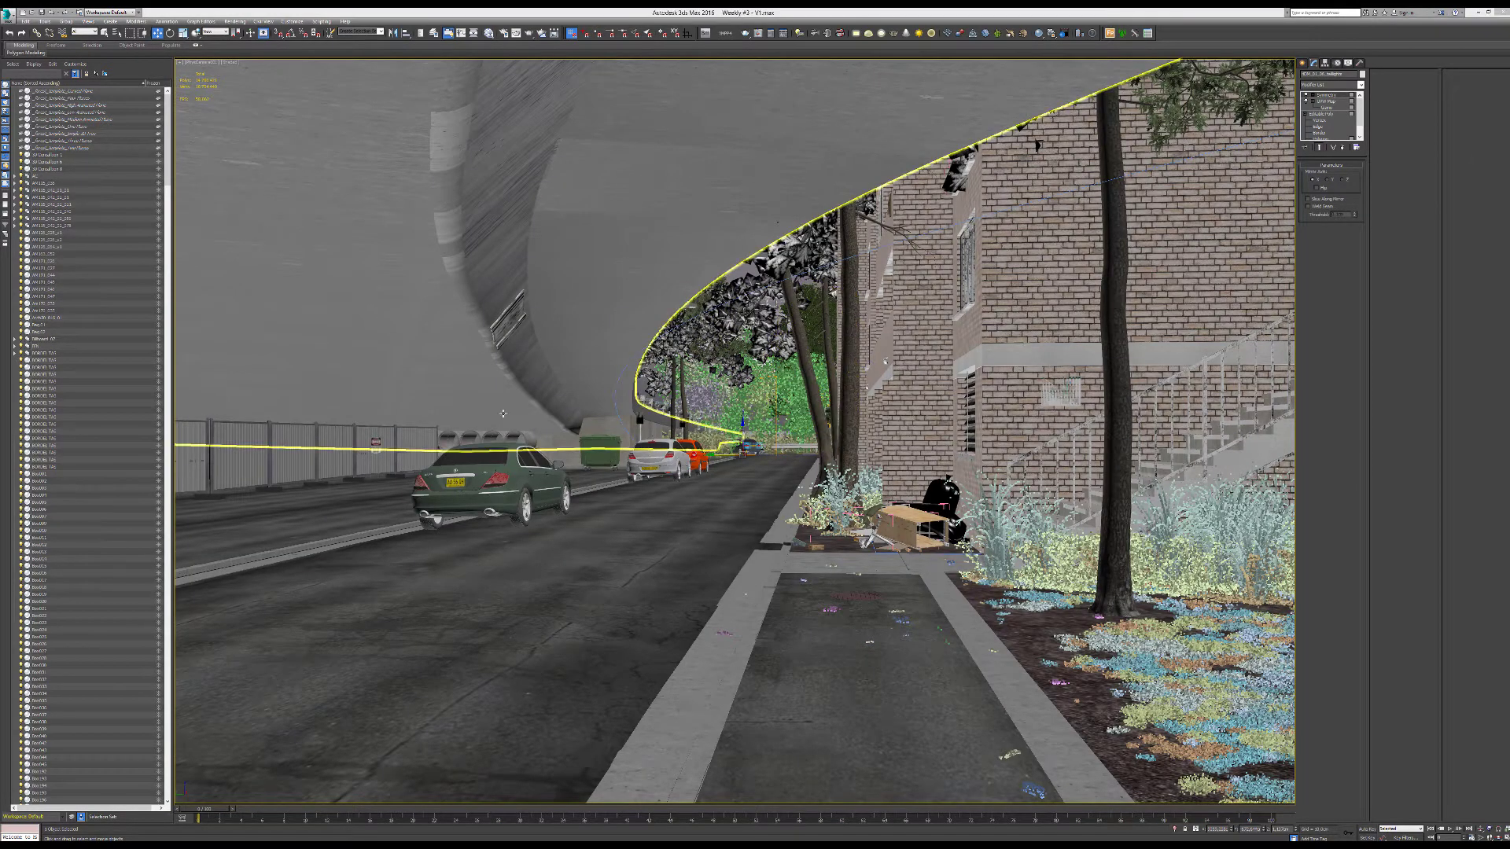
key("alt+Tab")
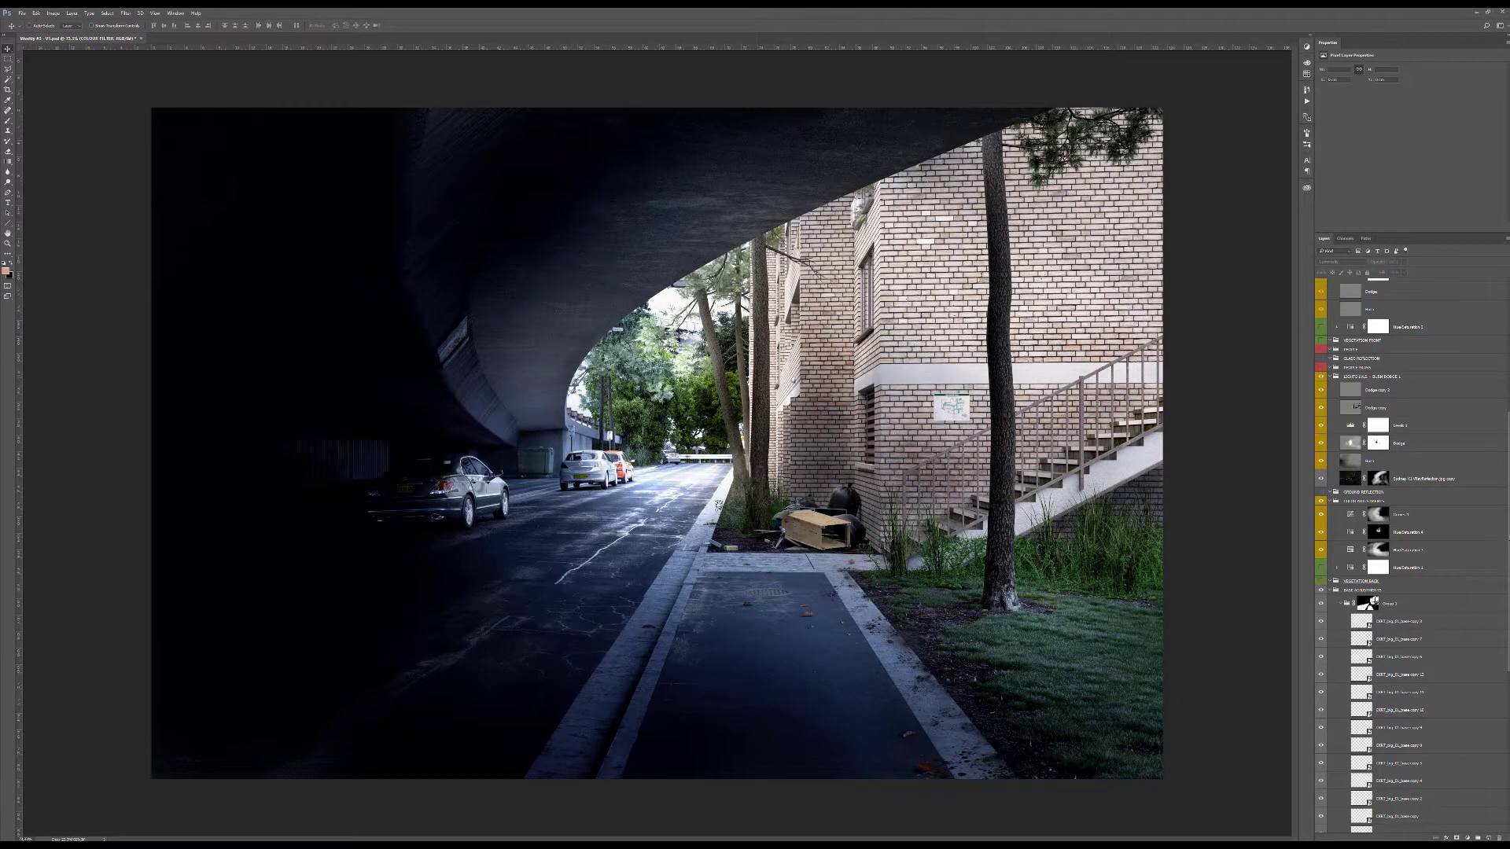
scroll(1396, 592, "down", 5)
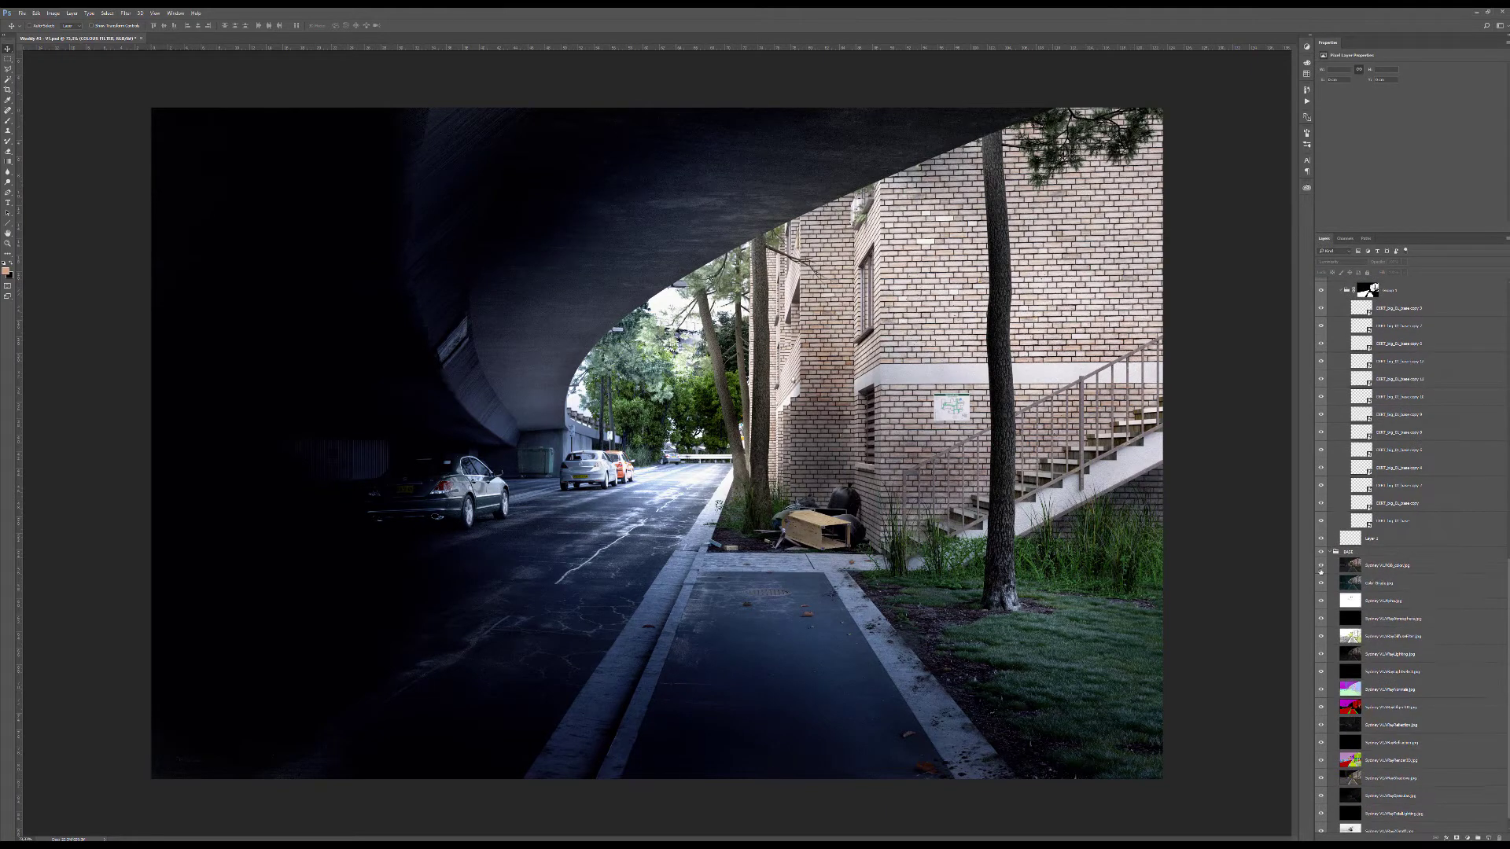
left_click(1322, 566, "alt")
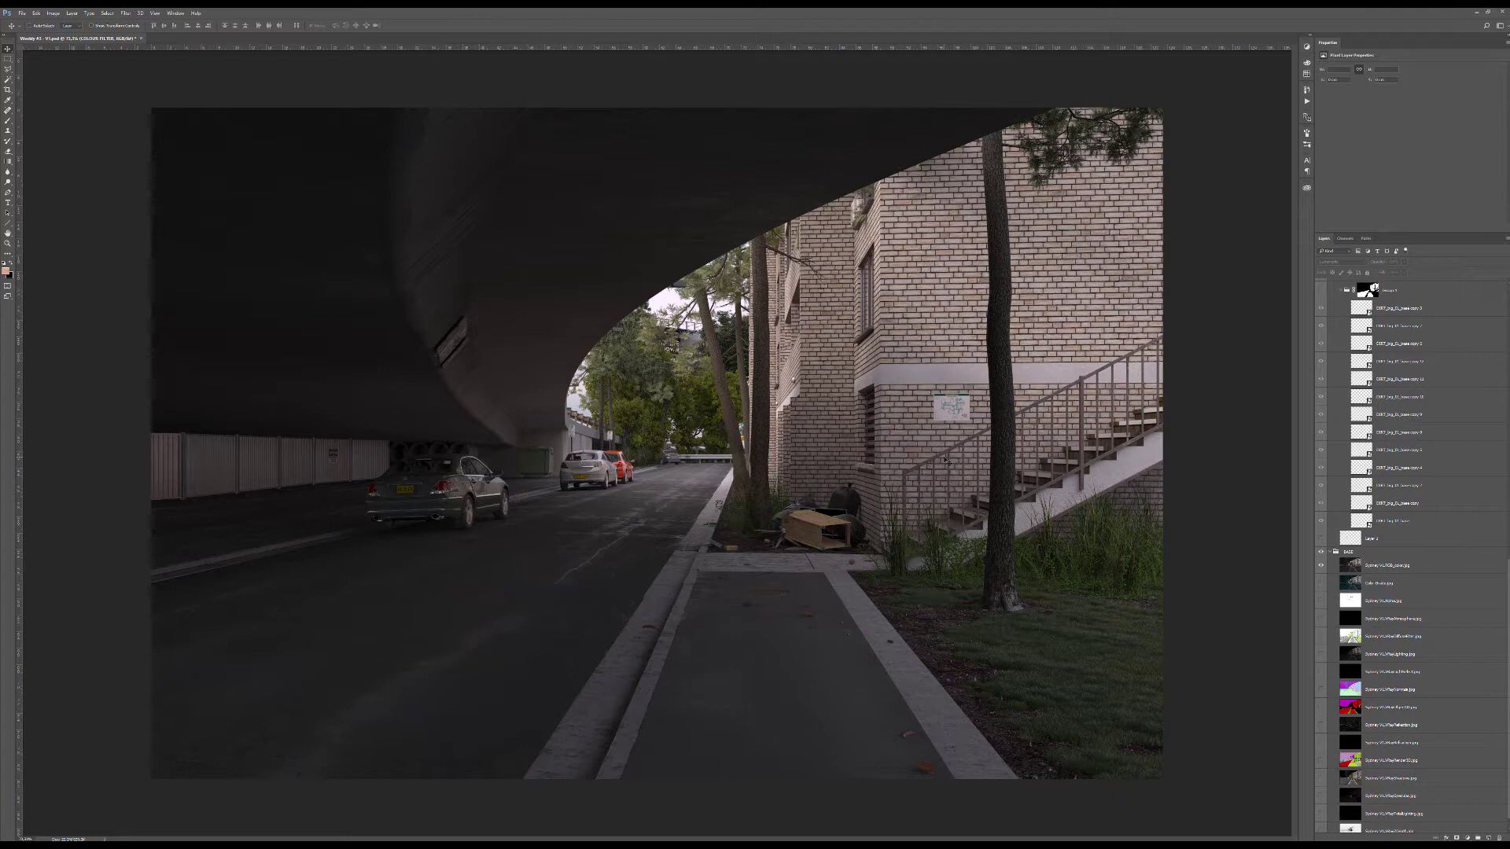
Examine the grass, mulch and fallen leaves beside the footpath in the raw render, and return to the wider image.
key("z")
left_click_drag(880, 555, 1187, 771)
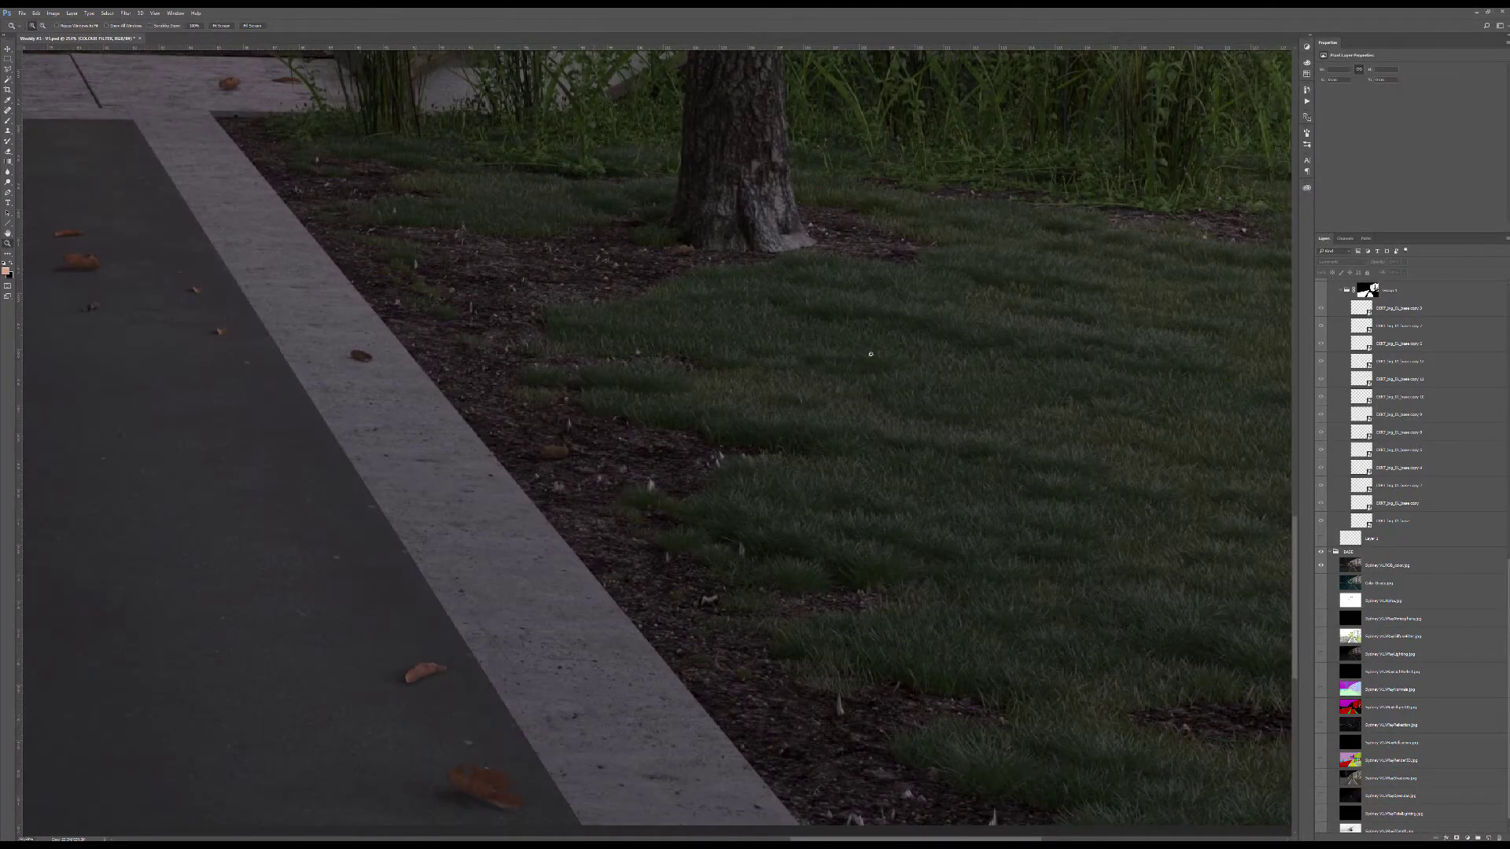
scroll(837, 386, "down", 3, "alt")
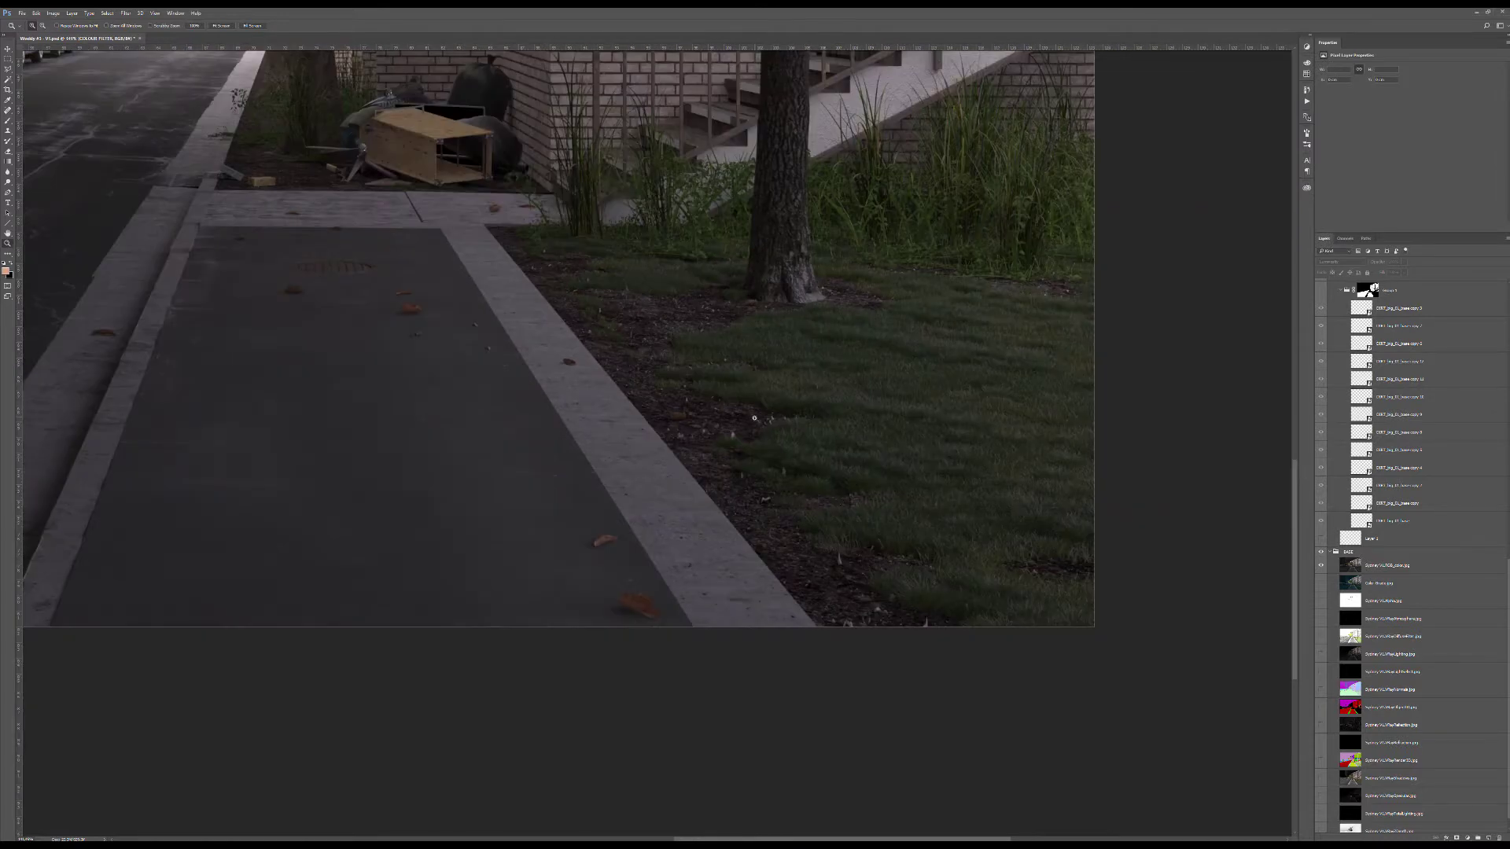
scroll(754, 417, "down", 2, "alt")
scroll(754, 417, "down", 2, "alt")
scroll(773, 512, "up", 1, "alt")
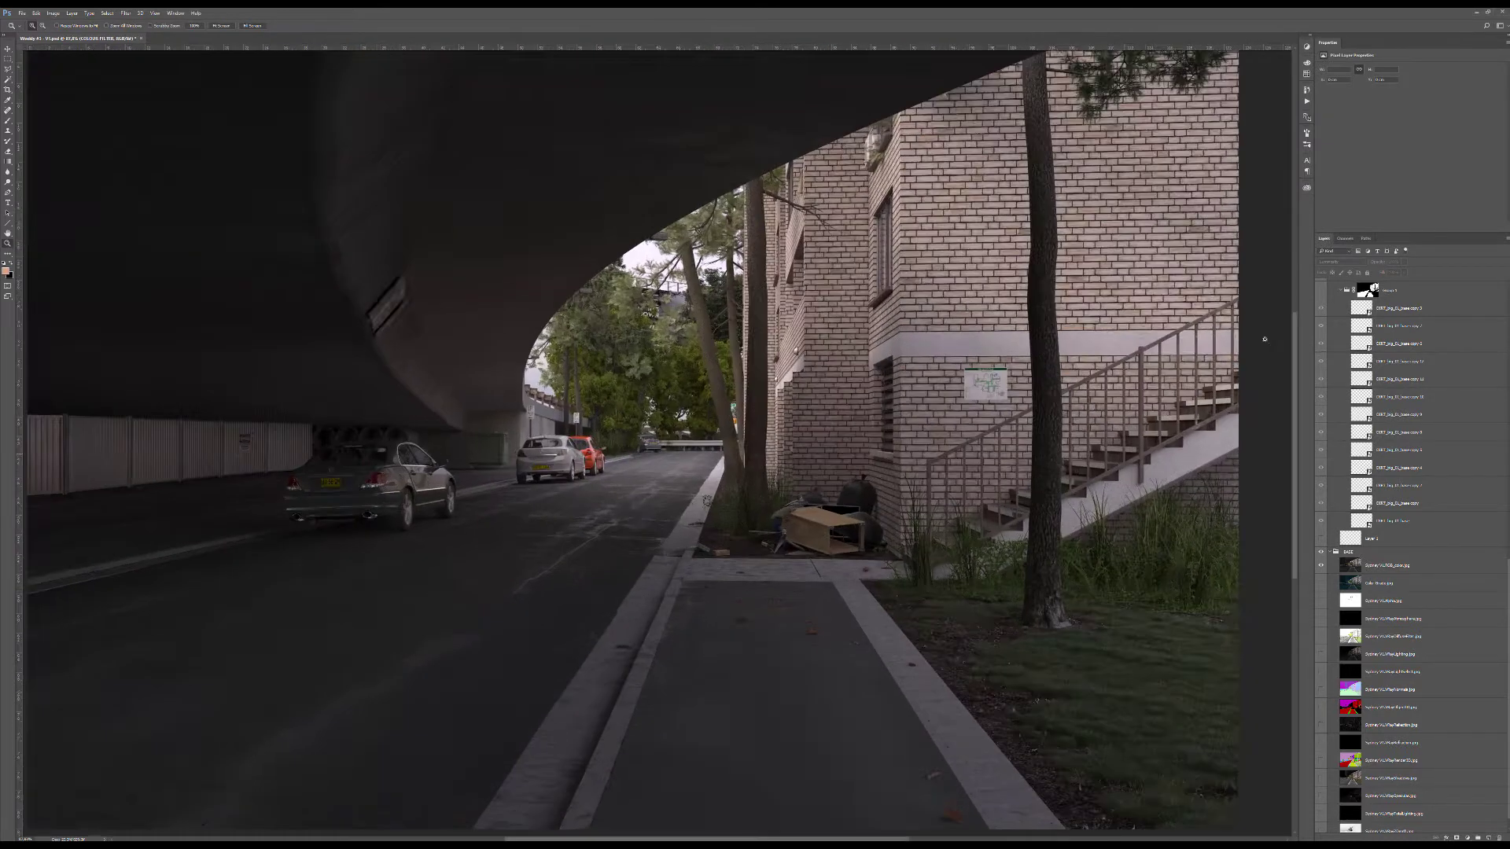
Compare the finished composite with the base group shown alone, and select the raw colour render layer.
left_click(1322, 563, "alt")
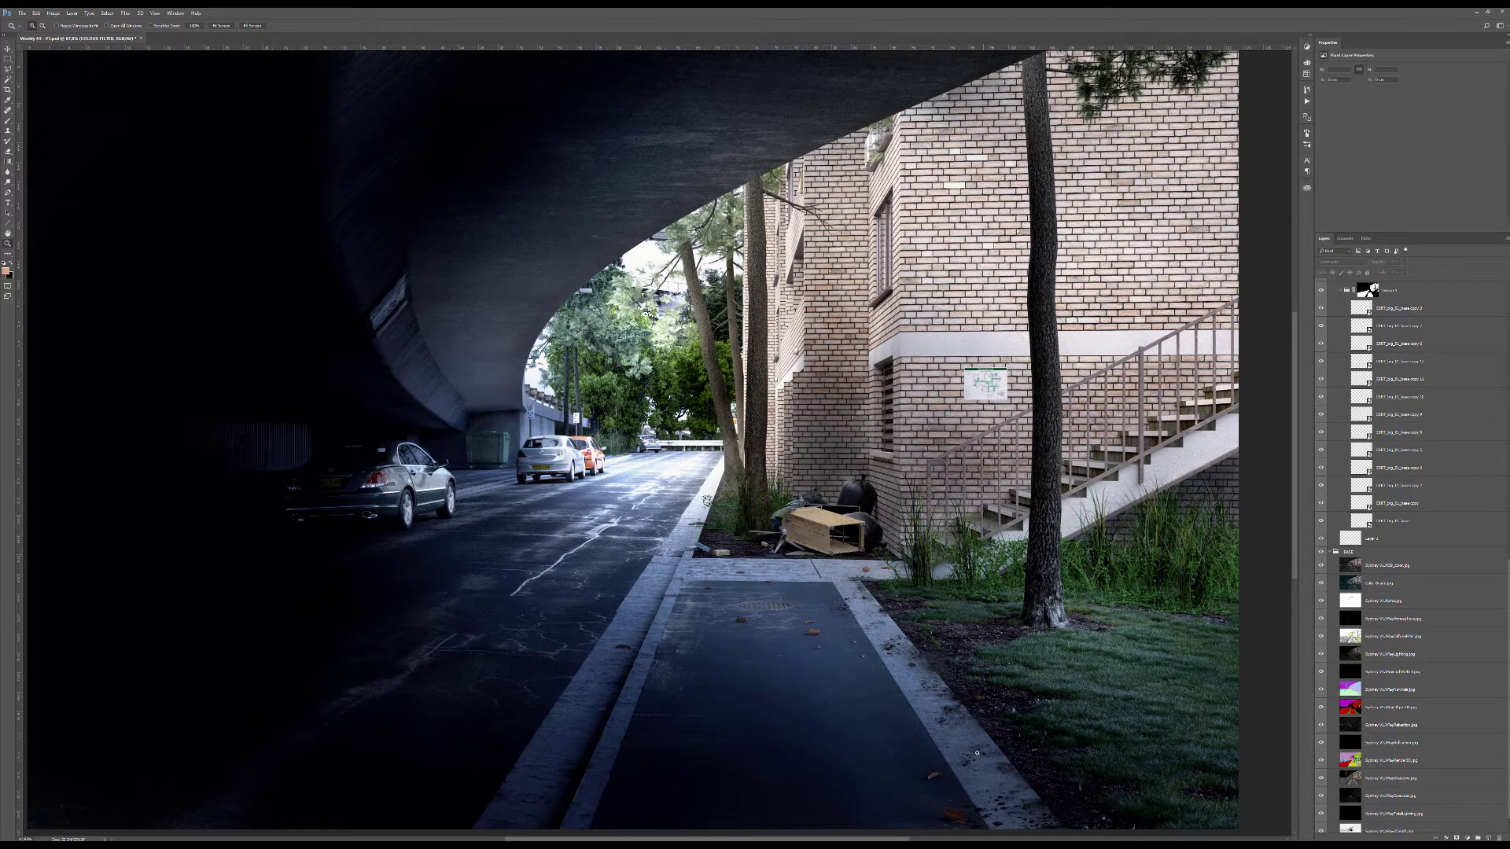
left_click(1320, 554, "alt")
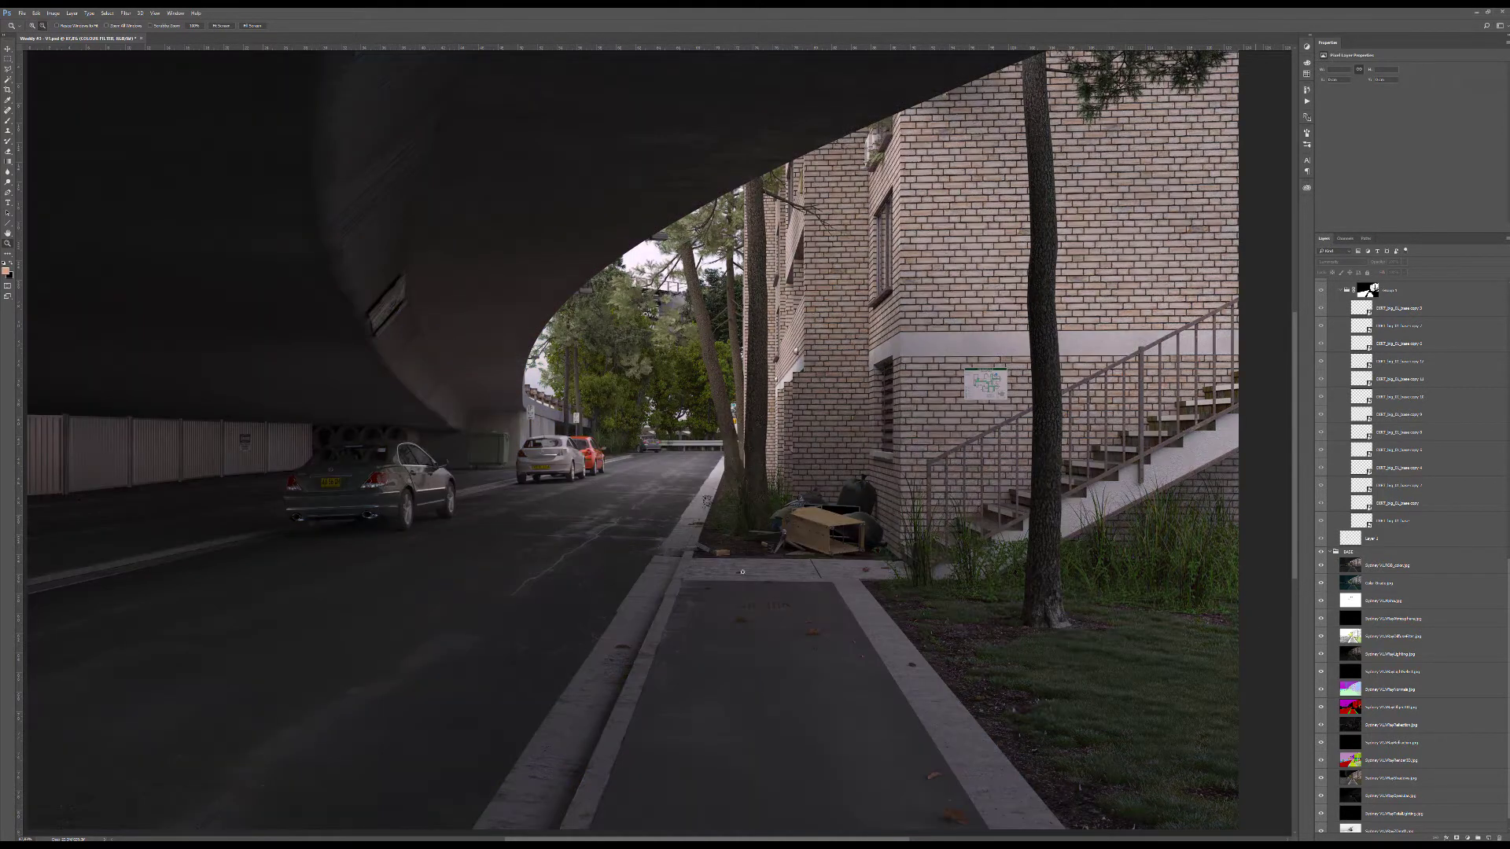
scroll(1193, 566, "down", 2, "alt")
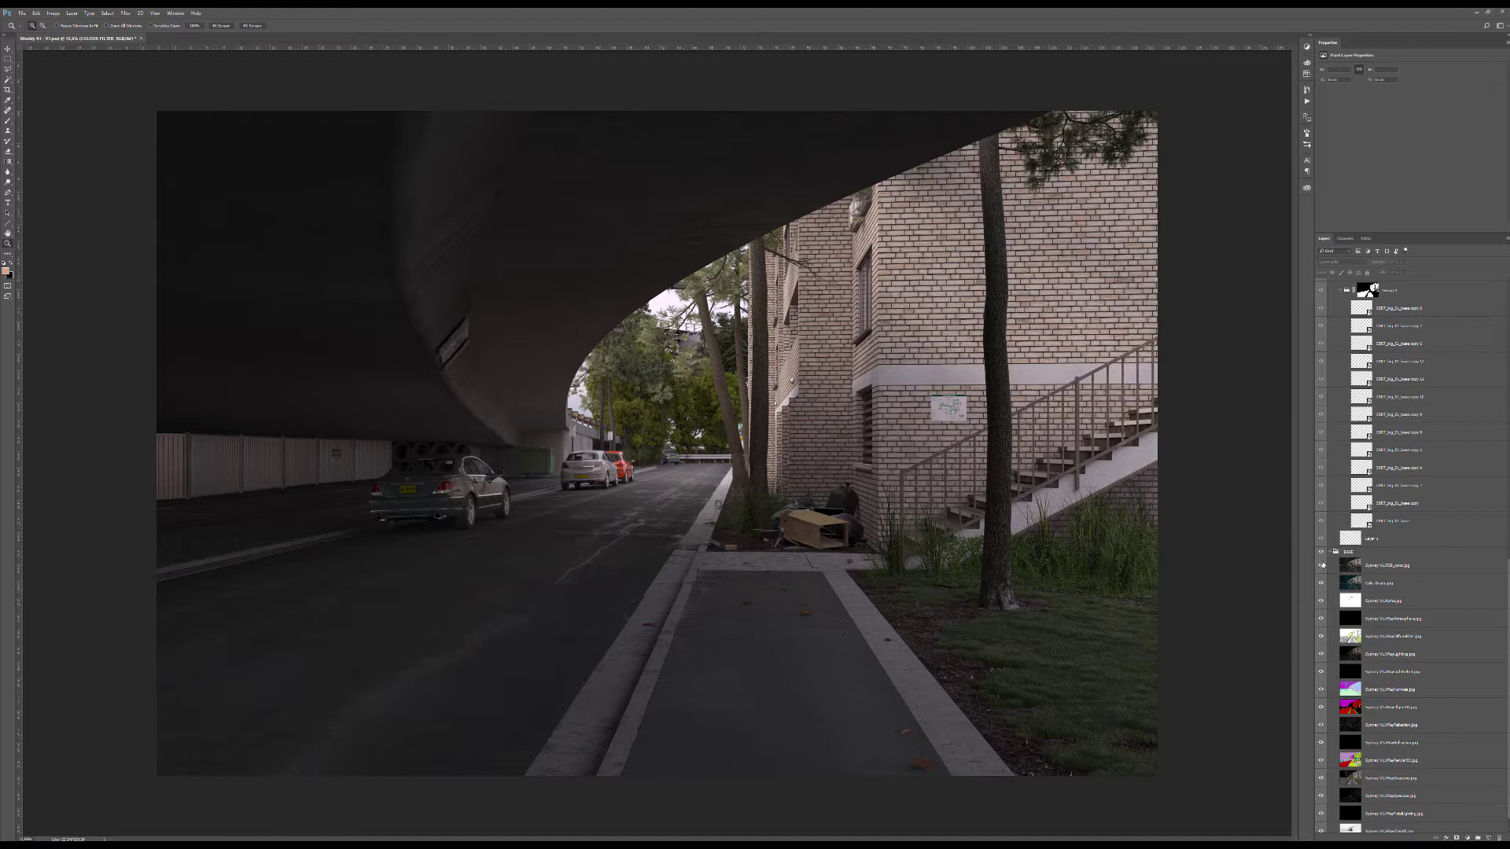
left_click(1344, 564)
scroll(1358, 416, "up", 1)
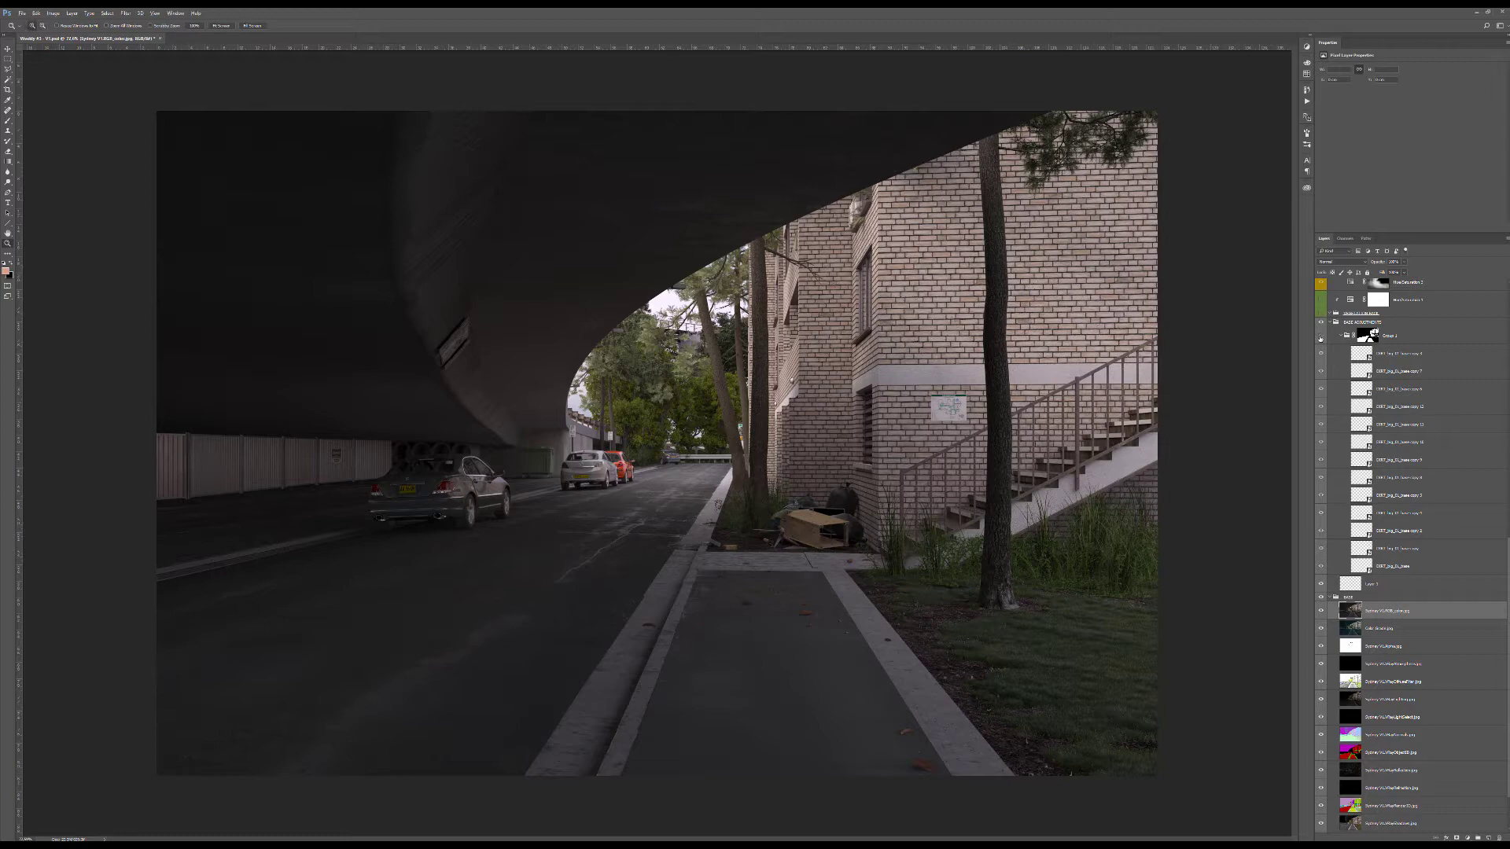
View the masked group of brick decals alone, restore the other layers, and examine the decals on the building's brick wall up close.
left_click(1322, 336, "alt")
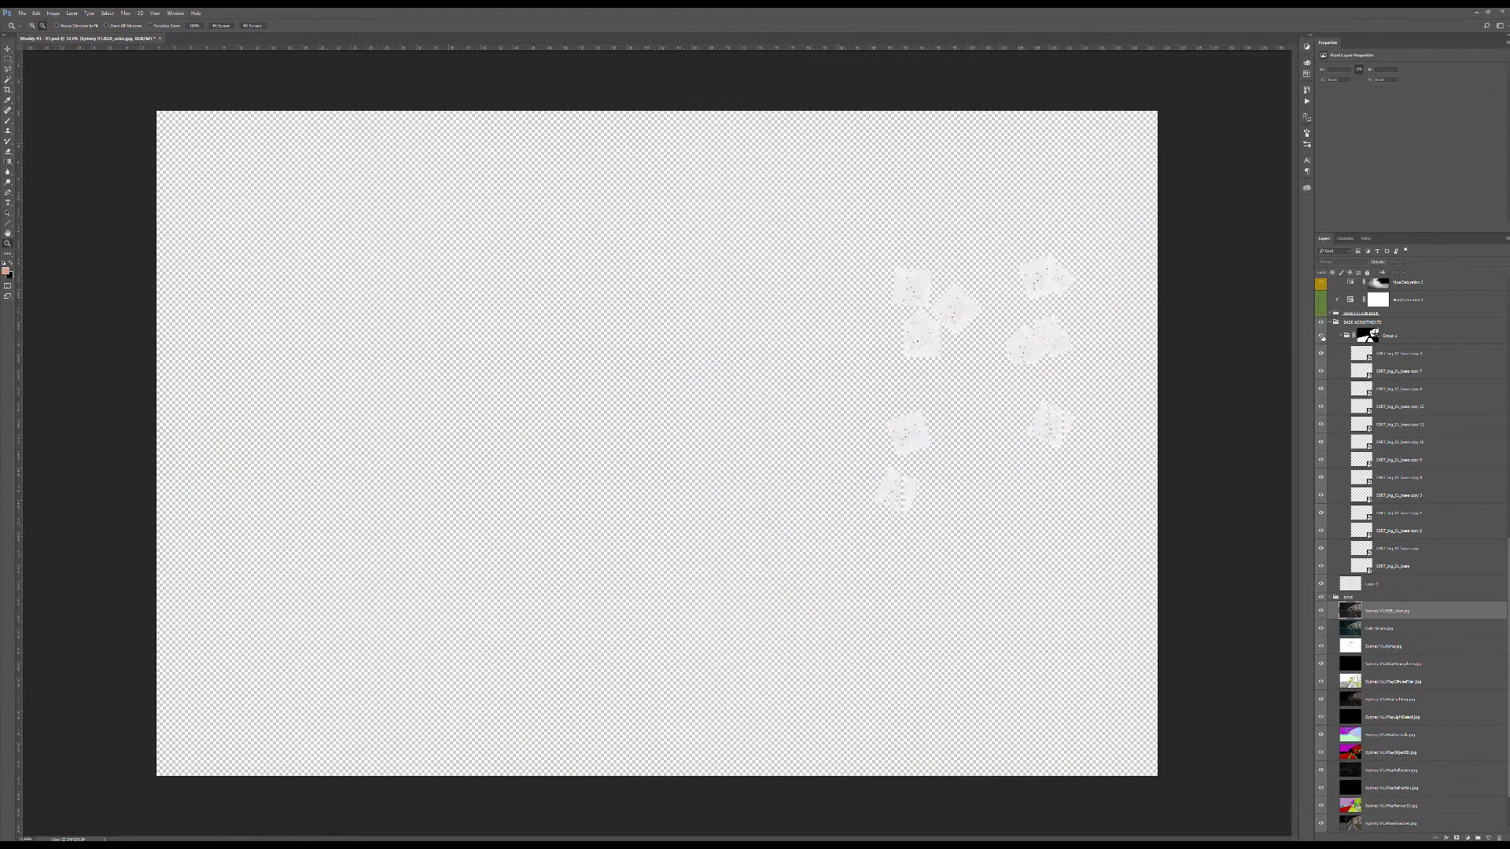
left_click(1322, 337, "alt")
left_click_drag(983, 378, 1101, 379)
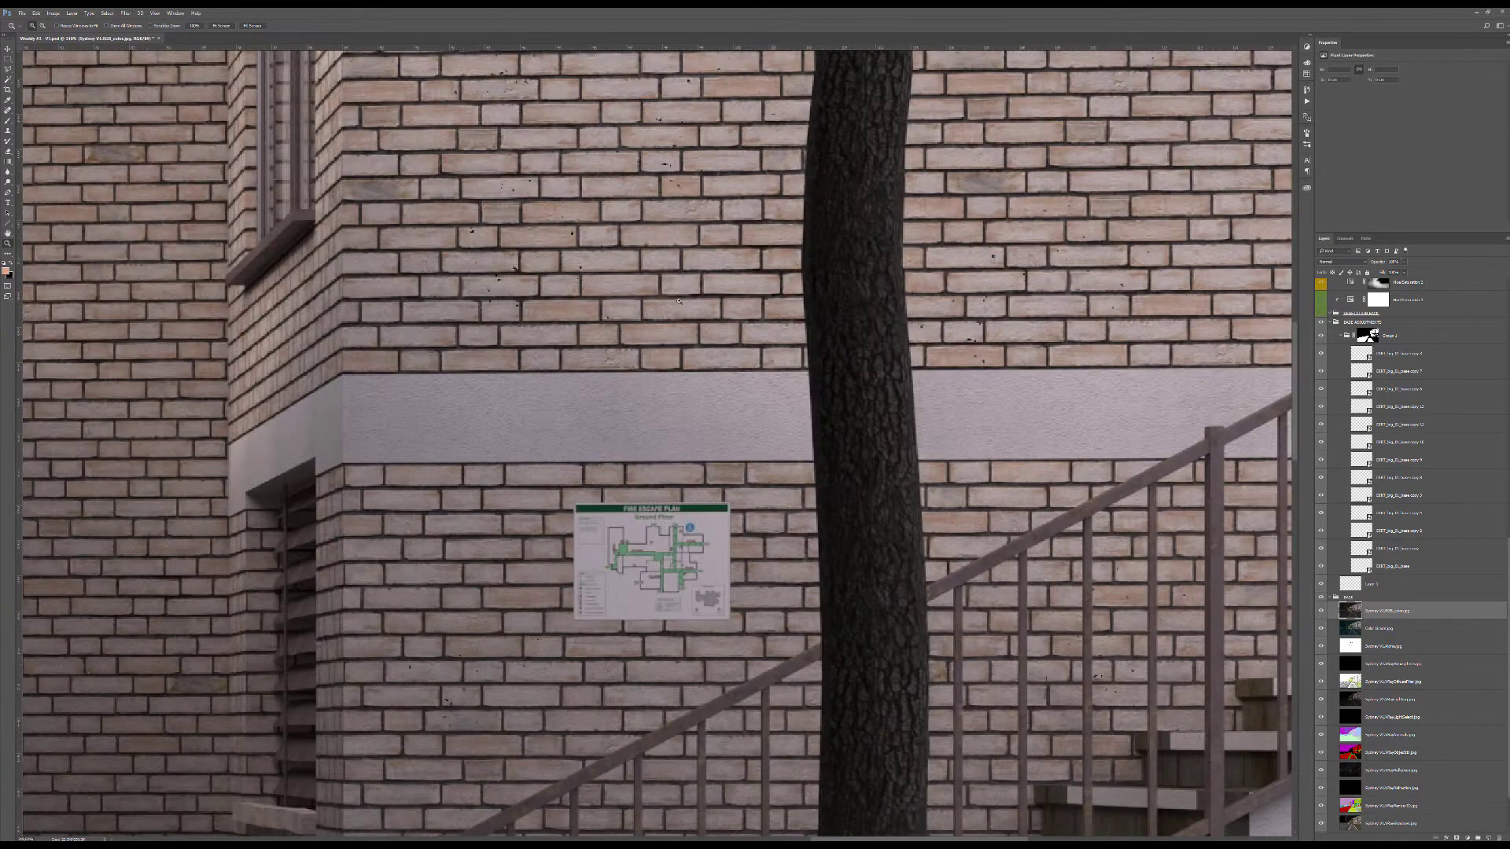
key("v")
scroll(464, 386, "down", 3, "alt")
left_click_drag(464, 386, 592, 459)
scroll(704, 271, "down", 5, "alt")
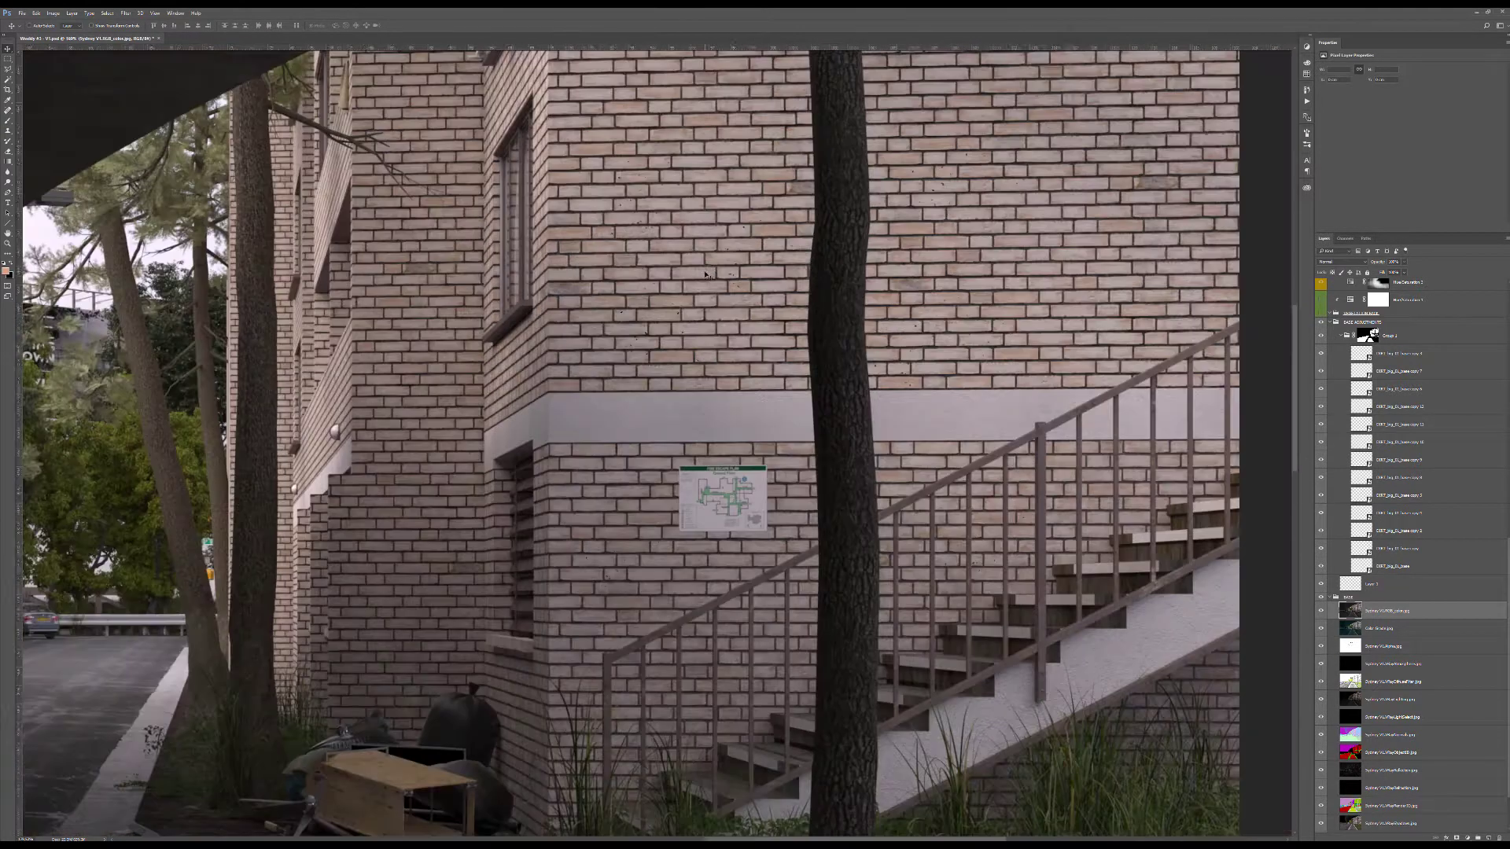
scroll(974, 296, "down", 2, "alt")
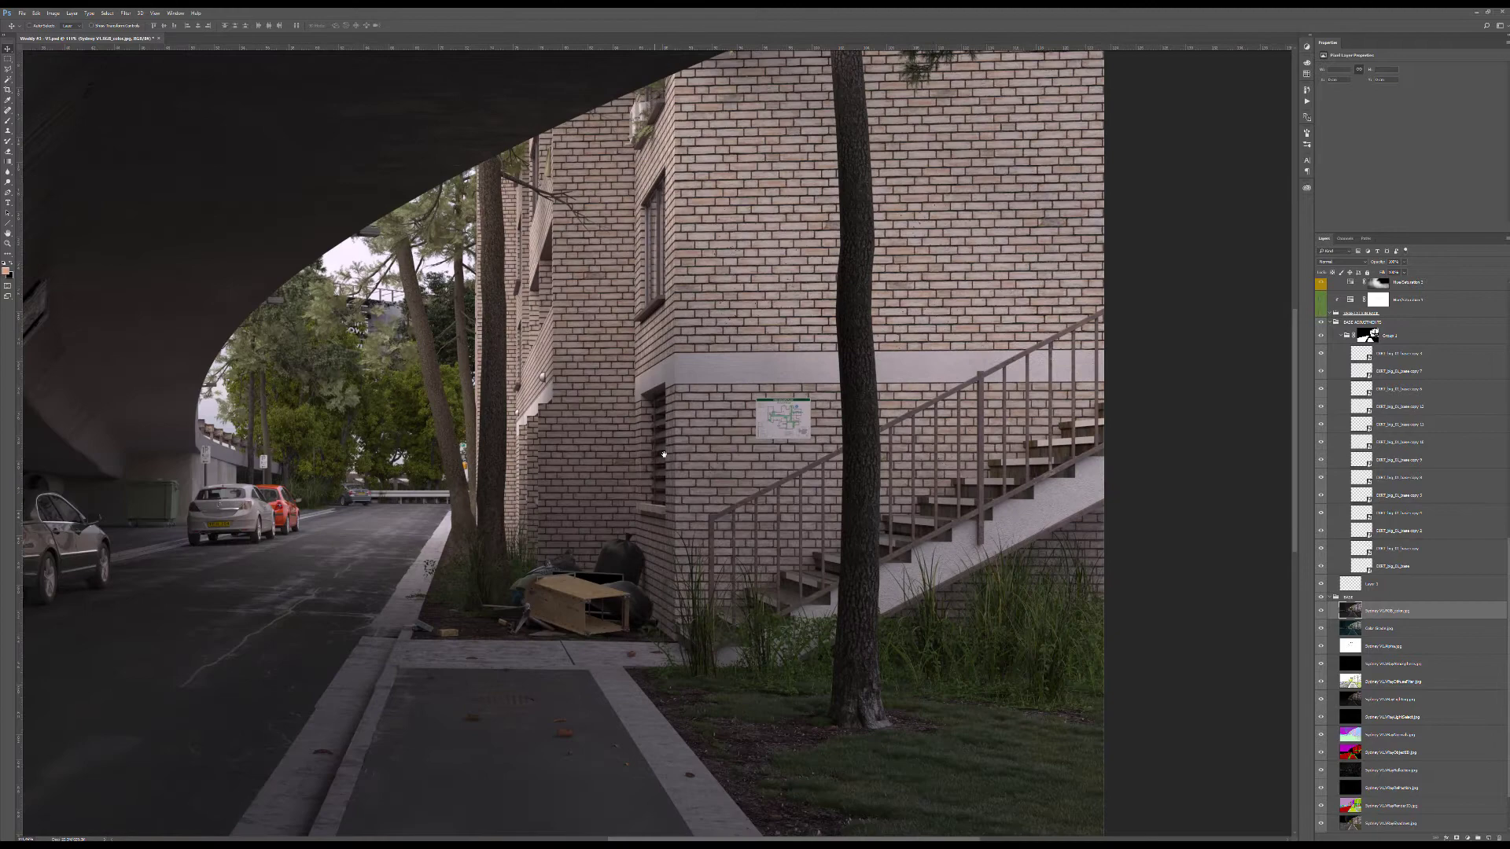
left_click_drag(664, 454, 829, 365)
scroll(724, 440, "down", 2, "alt")
scroll(669, 450, "up", 1, "alt")
Show the colour adjustments above the base group and check the effect of their masked Curves layer on the image.
scroll(1370, 454, "up", 3)
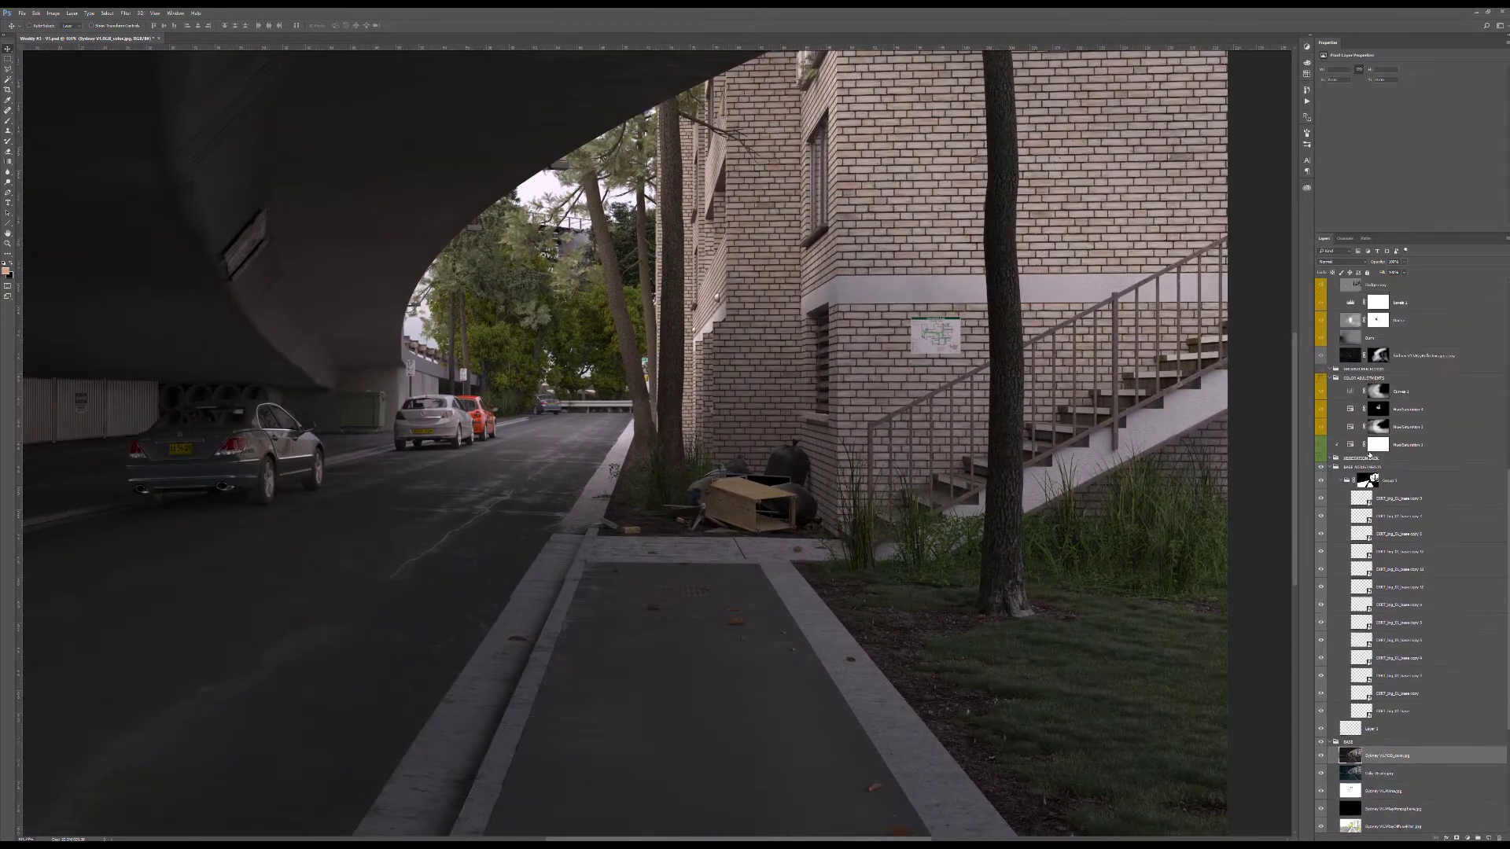
scroll(1370, 454, "up", 2)
scroll(754, 376, "down", 3, "alt")
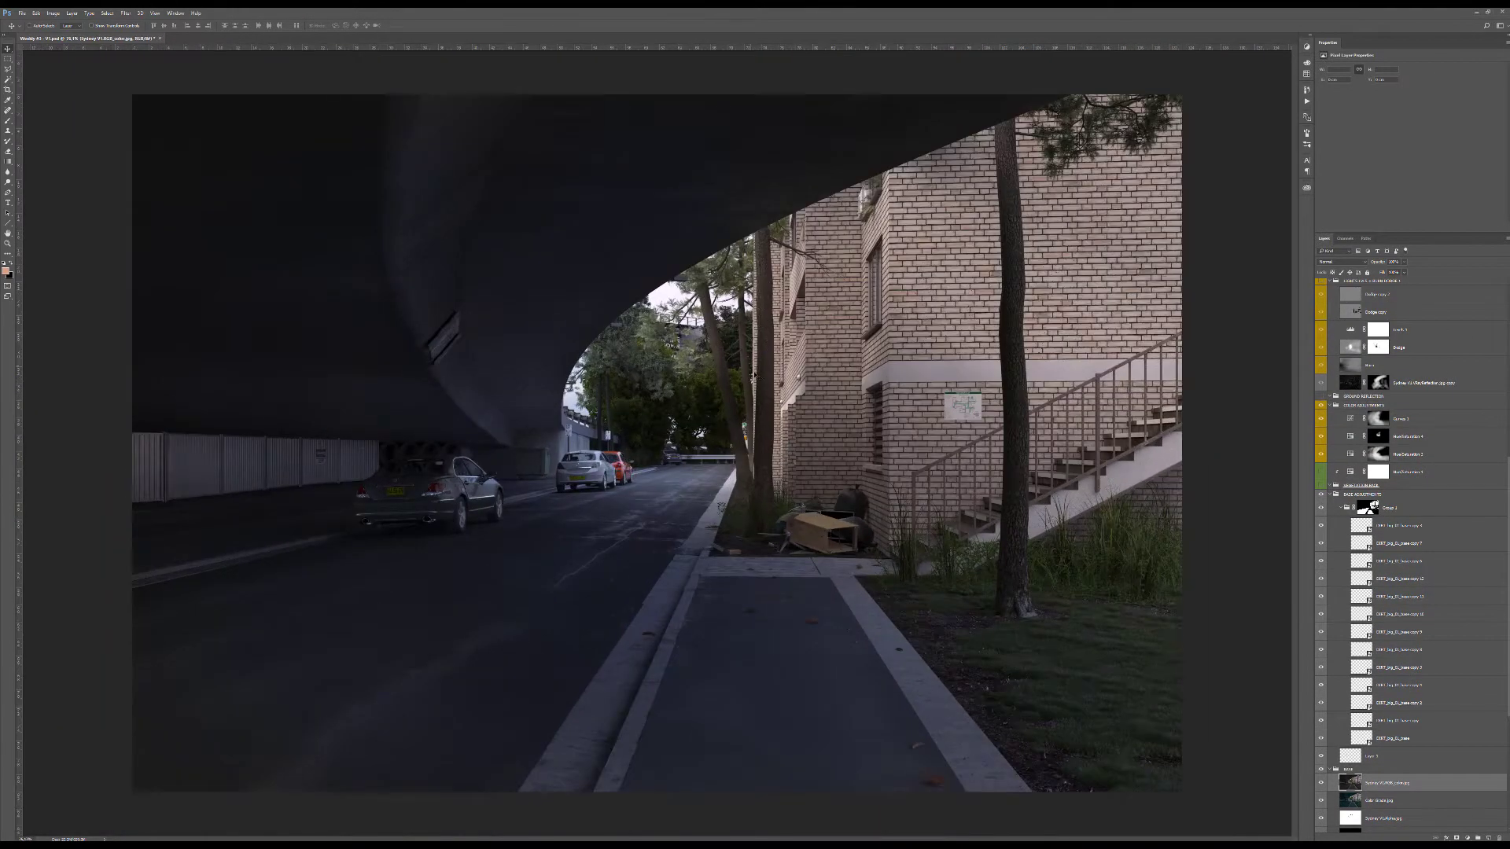
left_click(1392, 418)
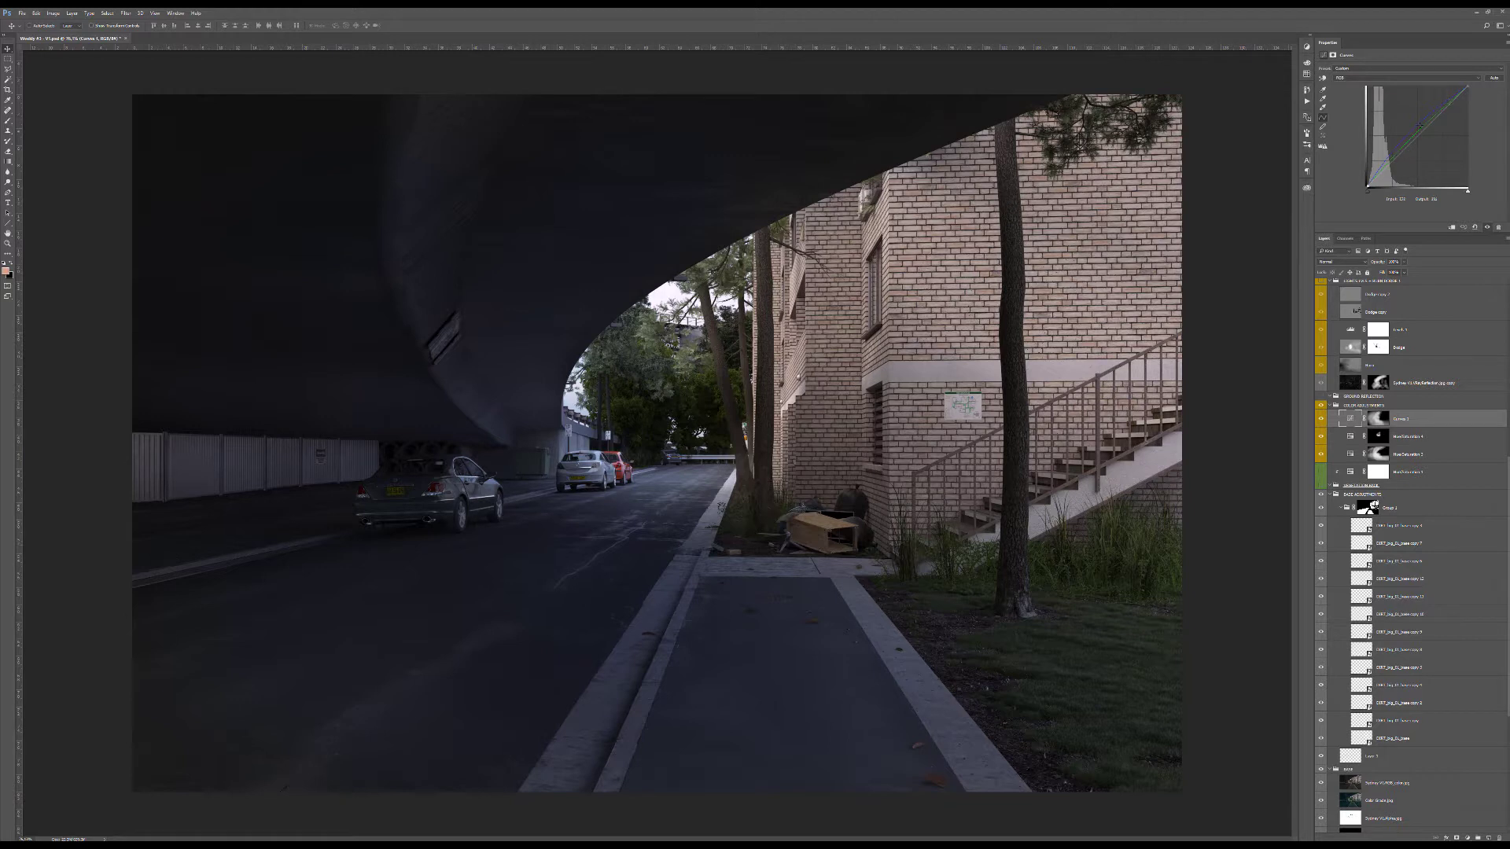
left_click(1322, 419)
Select the Hue/Saturation layer directly below Curves and compare the distant trees with and without it.
left_click(1350, 438)
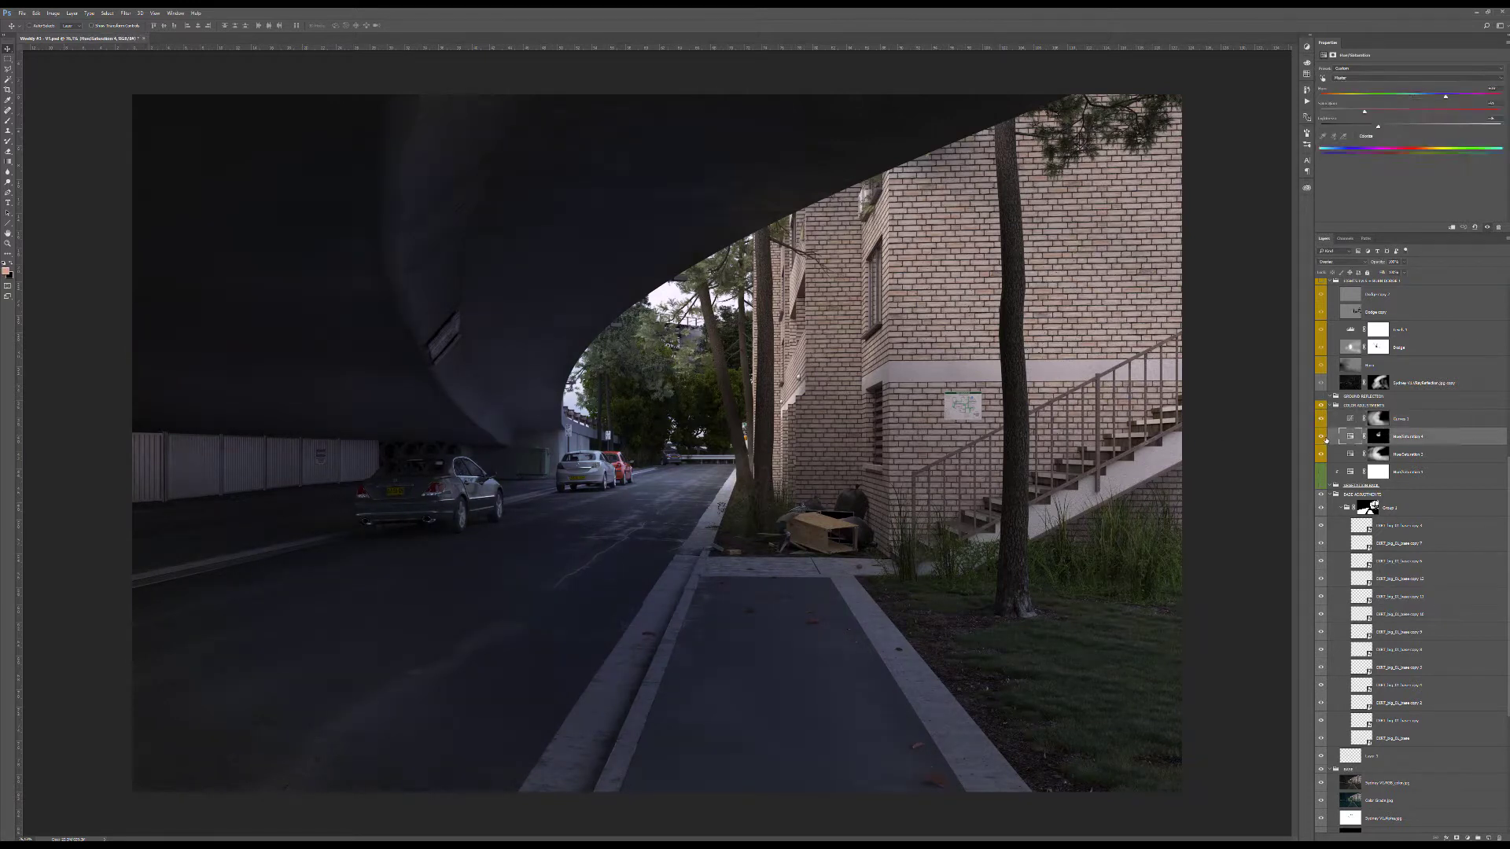
left_click(1321, 437)
left_click(1321, 438)
left_click(1321, 437)
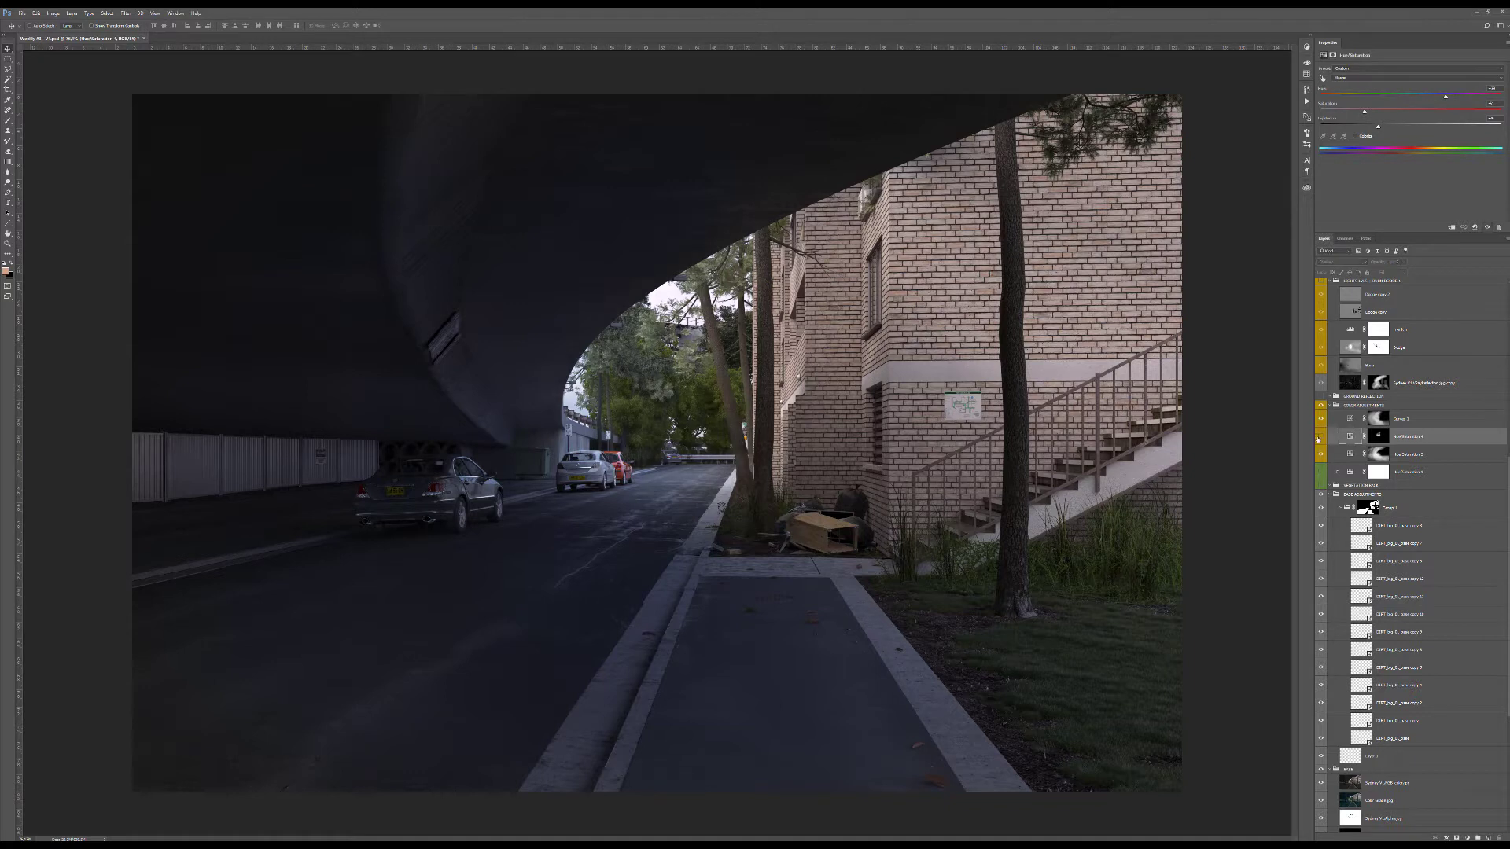
left_click(1321, 437)
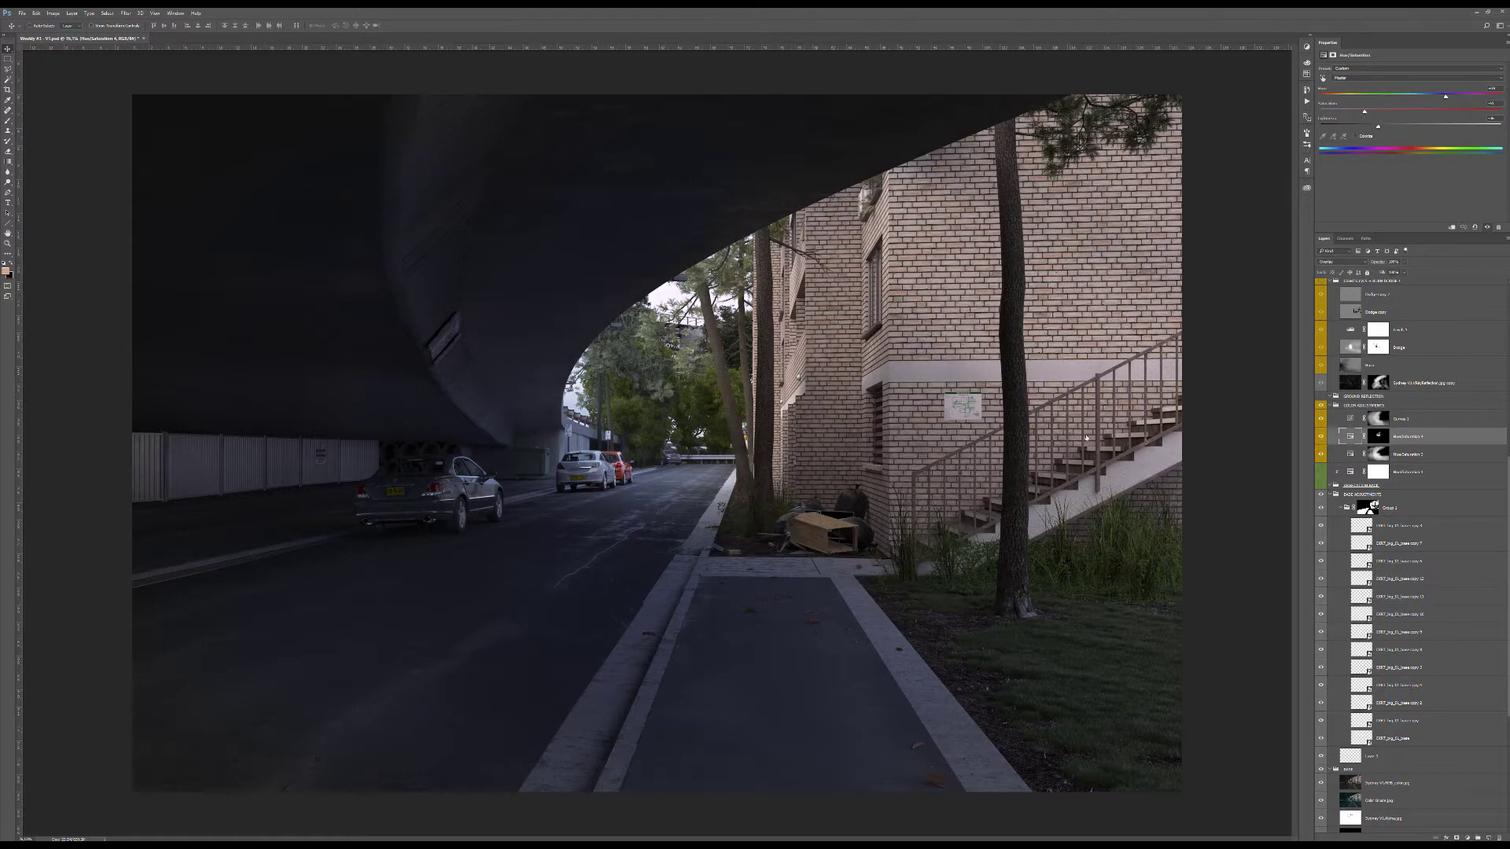
left_click(1322, 441)
left_click(1322, 440)
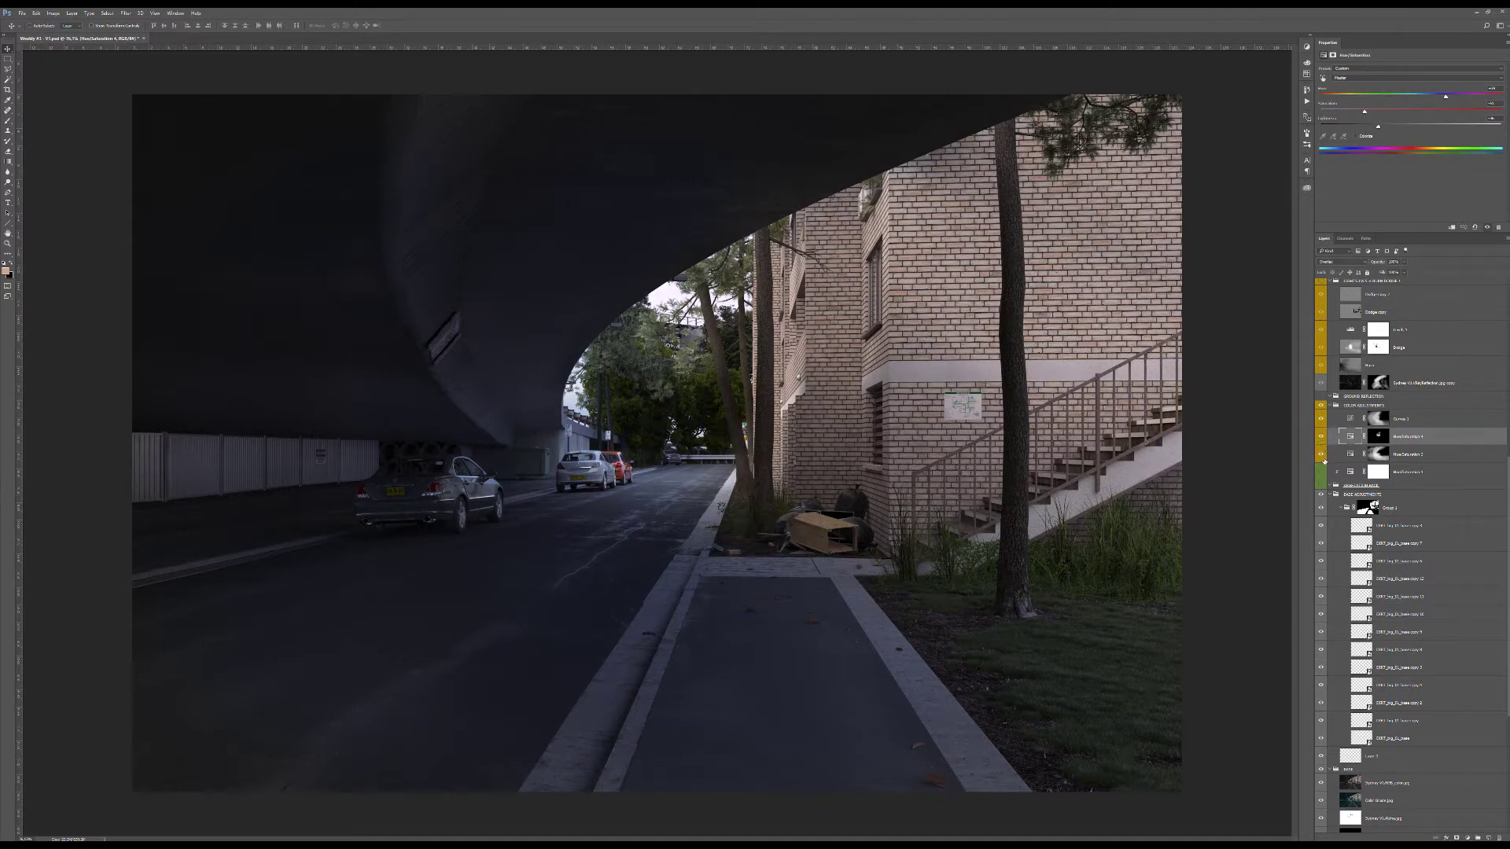
Select the next masked Hue/Saturation layer down and compare the road and underpass colours with and without it.
left_click(1351, 455)
left_click(1321, 455)
left_click(1321, 455)
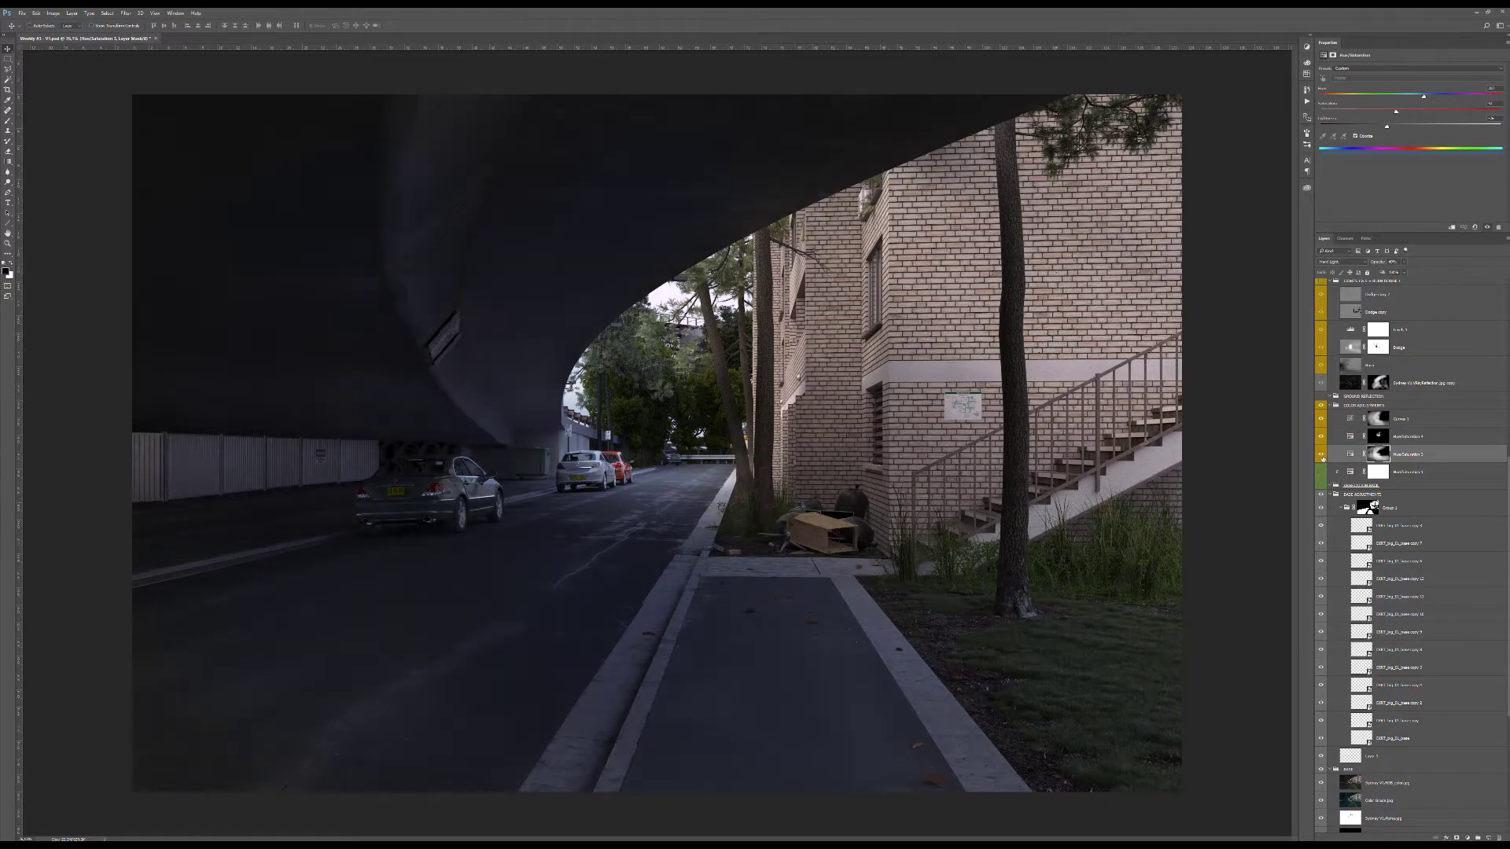
left_click(1349, 455)
Show the lights group and hide all the individual layers inside it.
scroll(1349, 393, "up", 3)
left_click(1347, 382)
left_click(1322, 381)
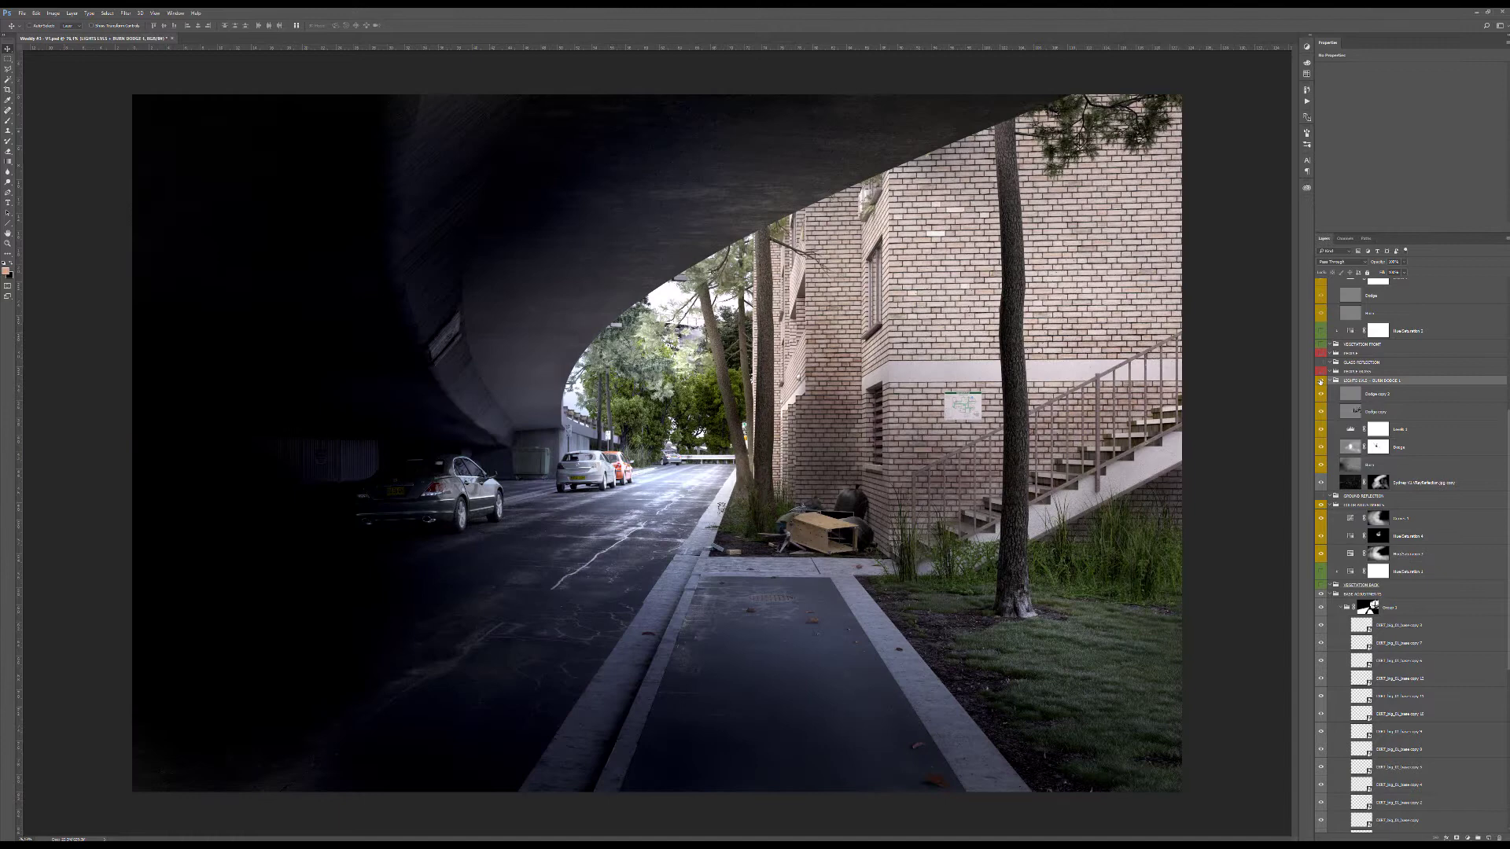
left_click(1322, 483)
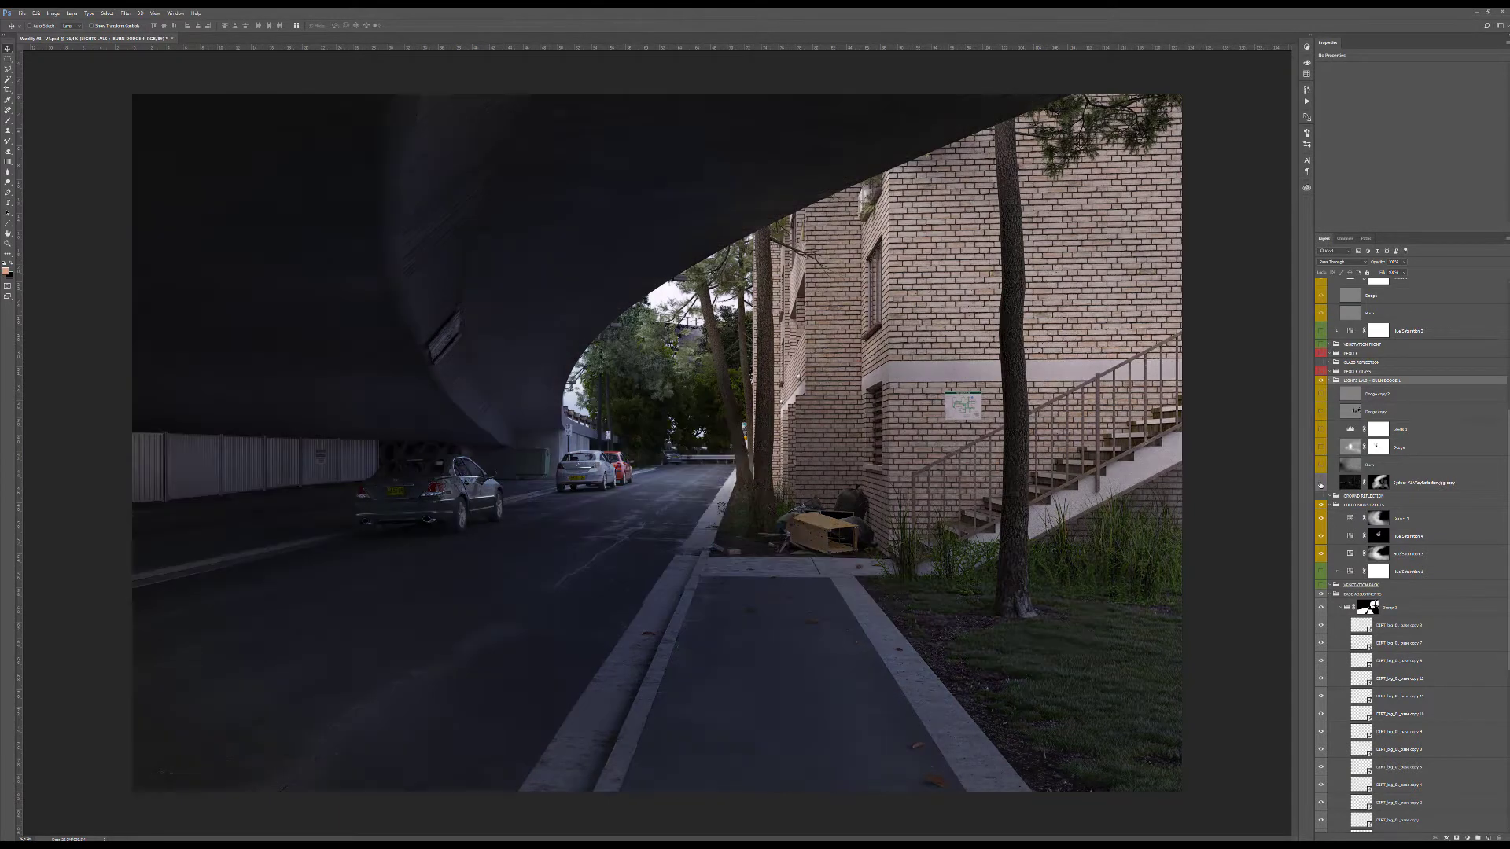
Show the uppermost dodge copy layer in the lights group and examine the brightened individual bricks on the building wall.
left_click(1322, 394)
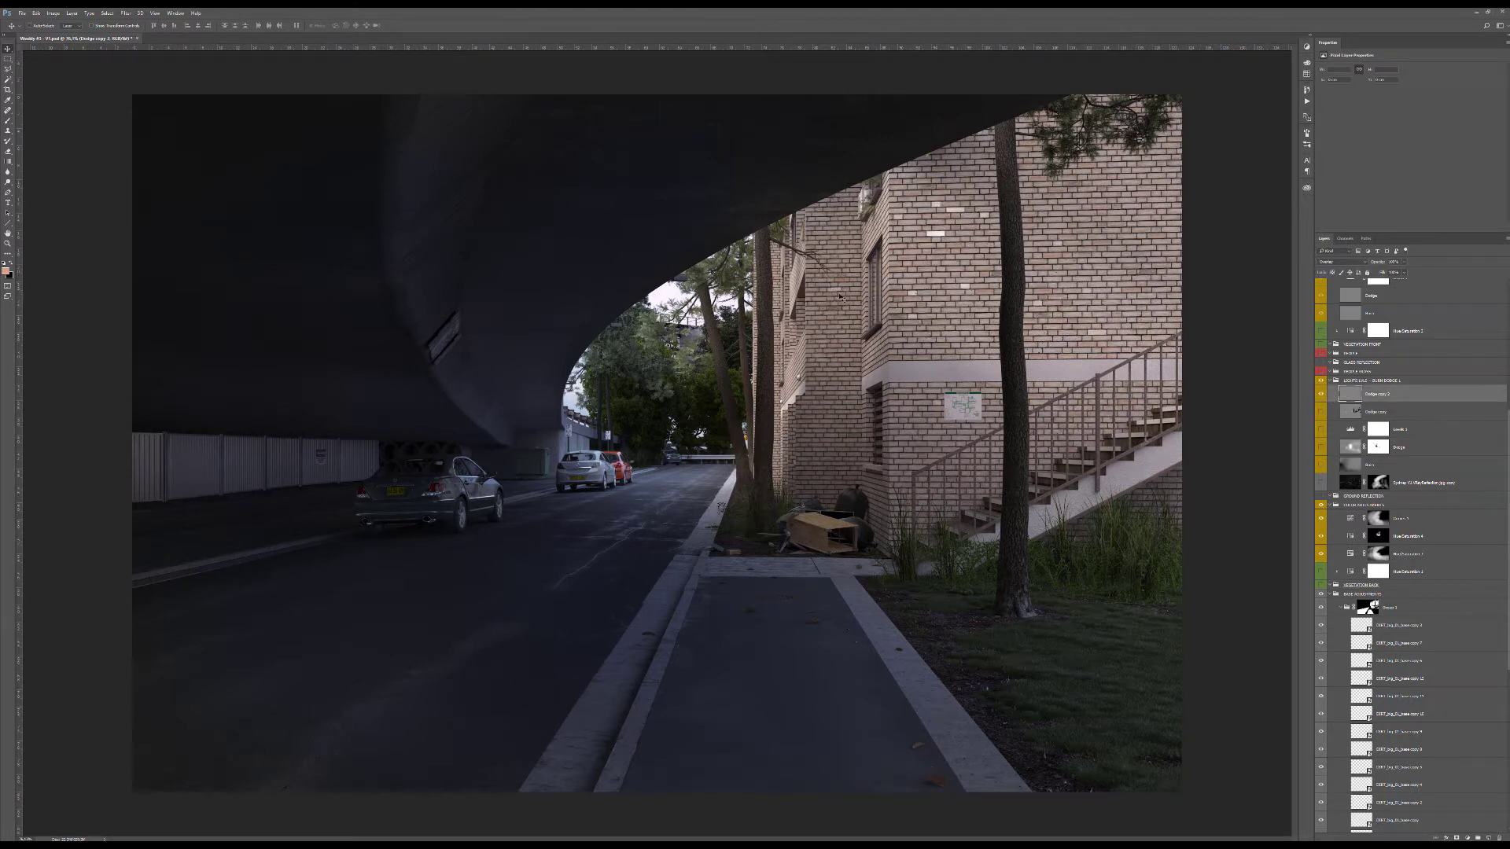
scroll(946, 228, "up", 1, "alt")
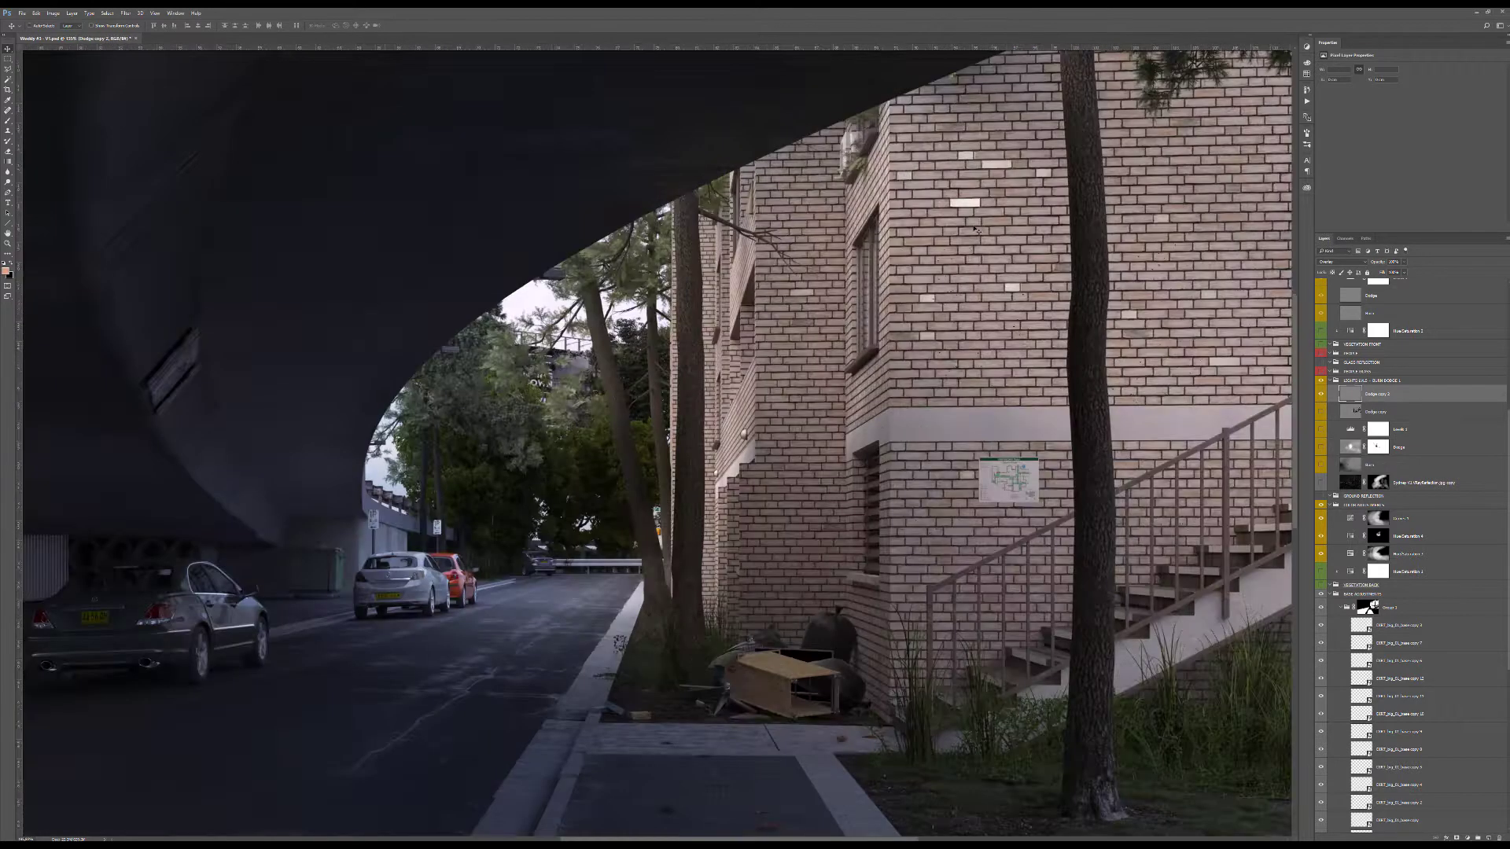
scroll(948, 248, "down", 3, "alt")
scroll(936, 257, "down", 1, "alt")
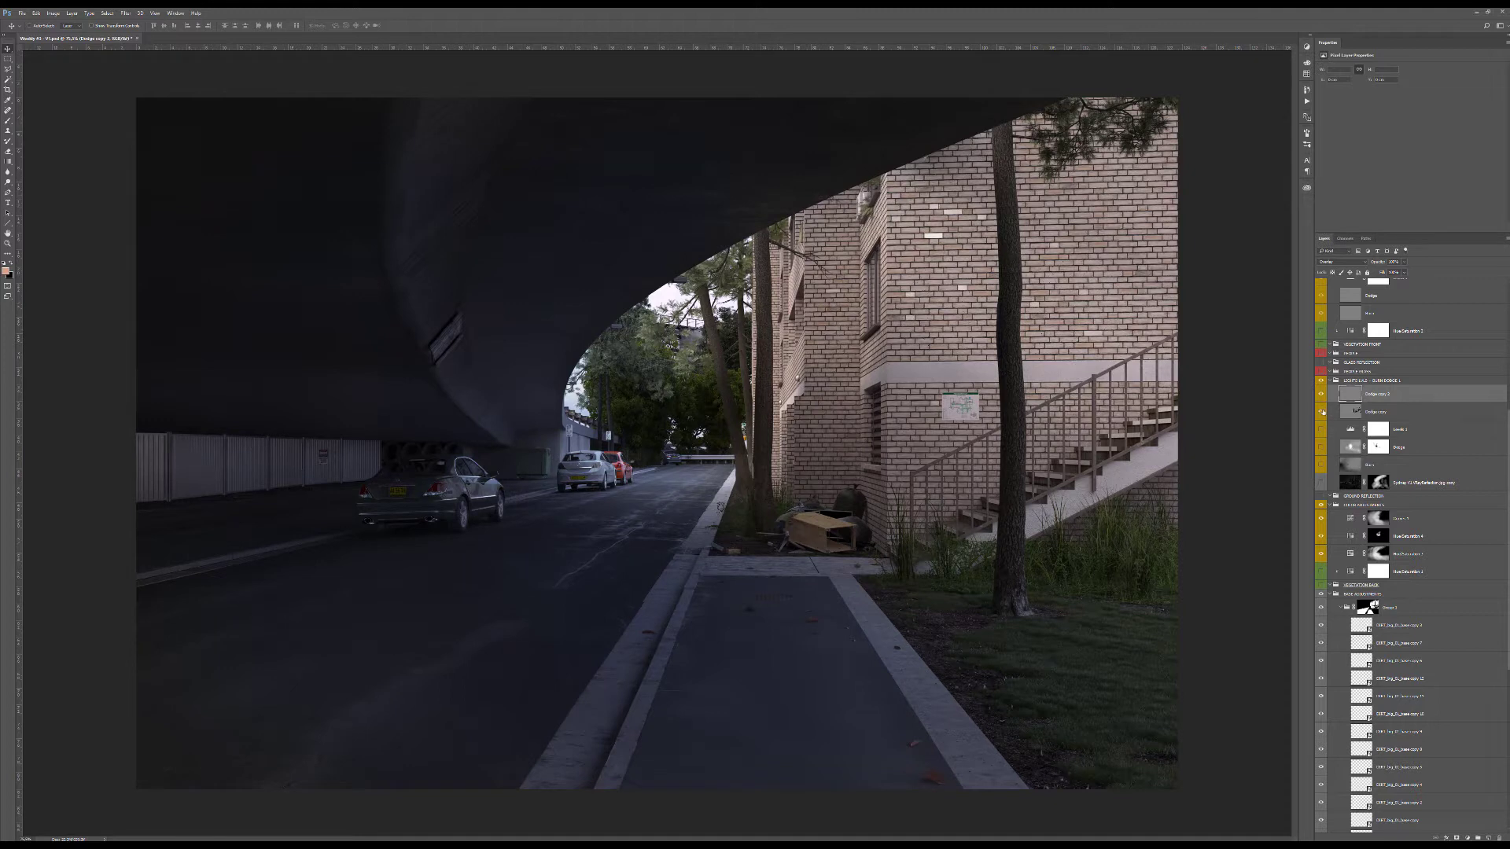
Show the second dodge copy layer, compare the brick wall and stair railing with and without it, and view it in isolation.
left_click(1322, 411)
left_click(1358, 417)
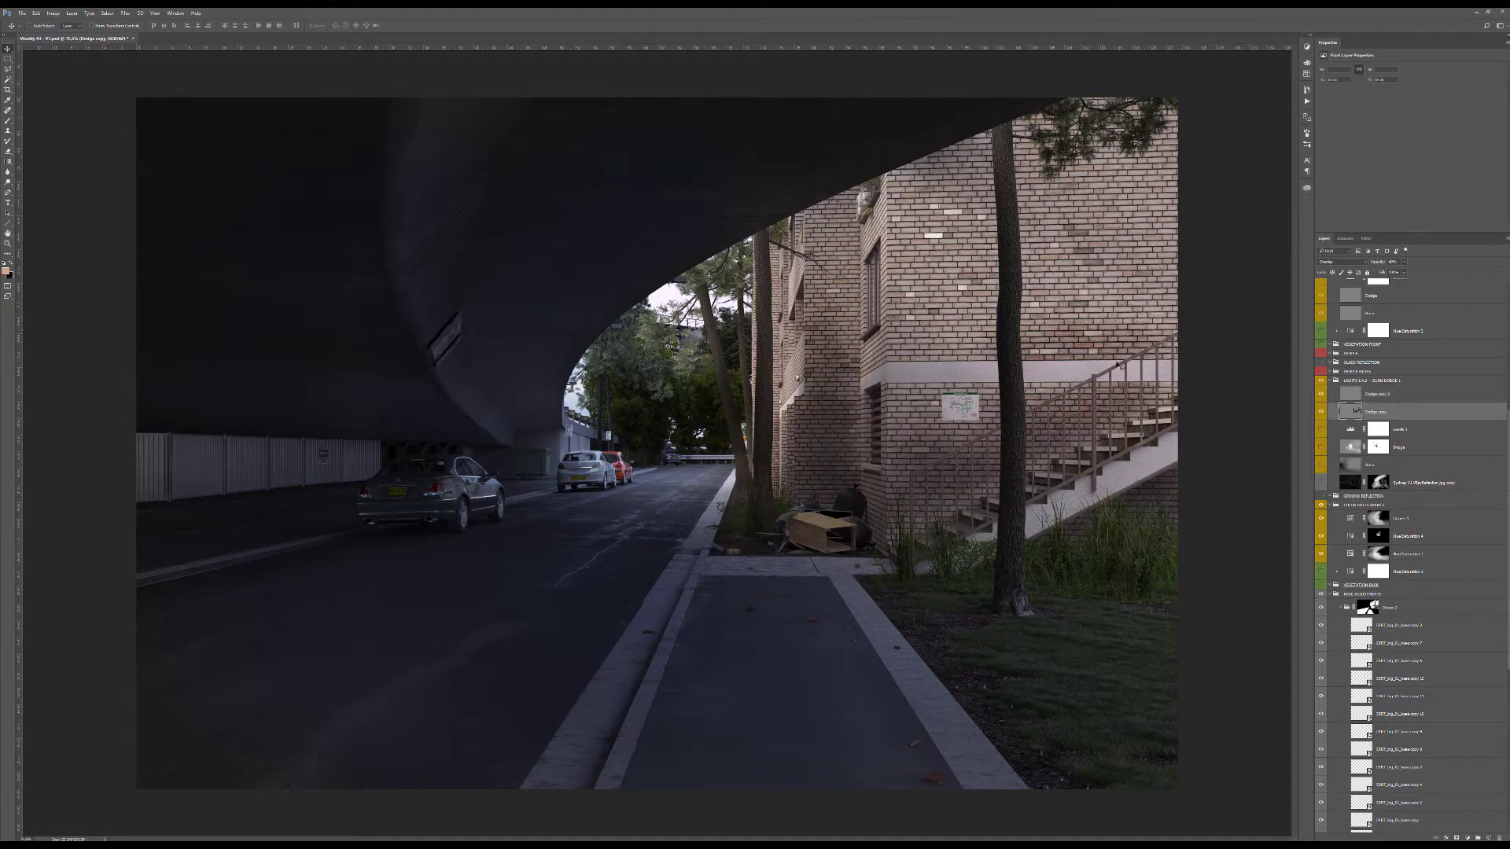
left_click(1322, 411)
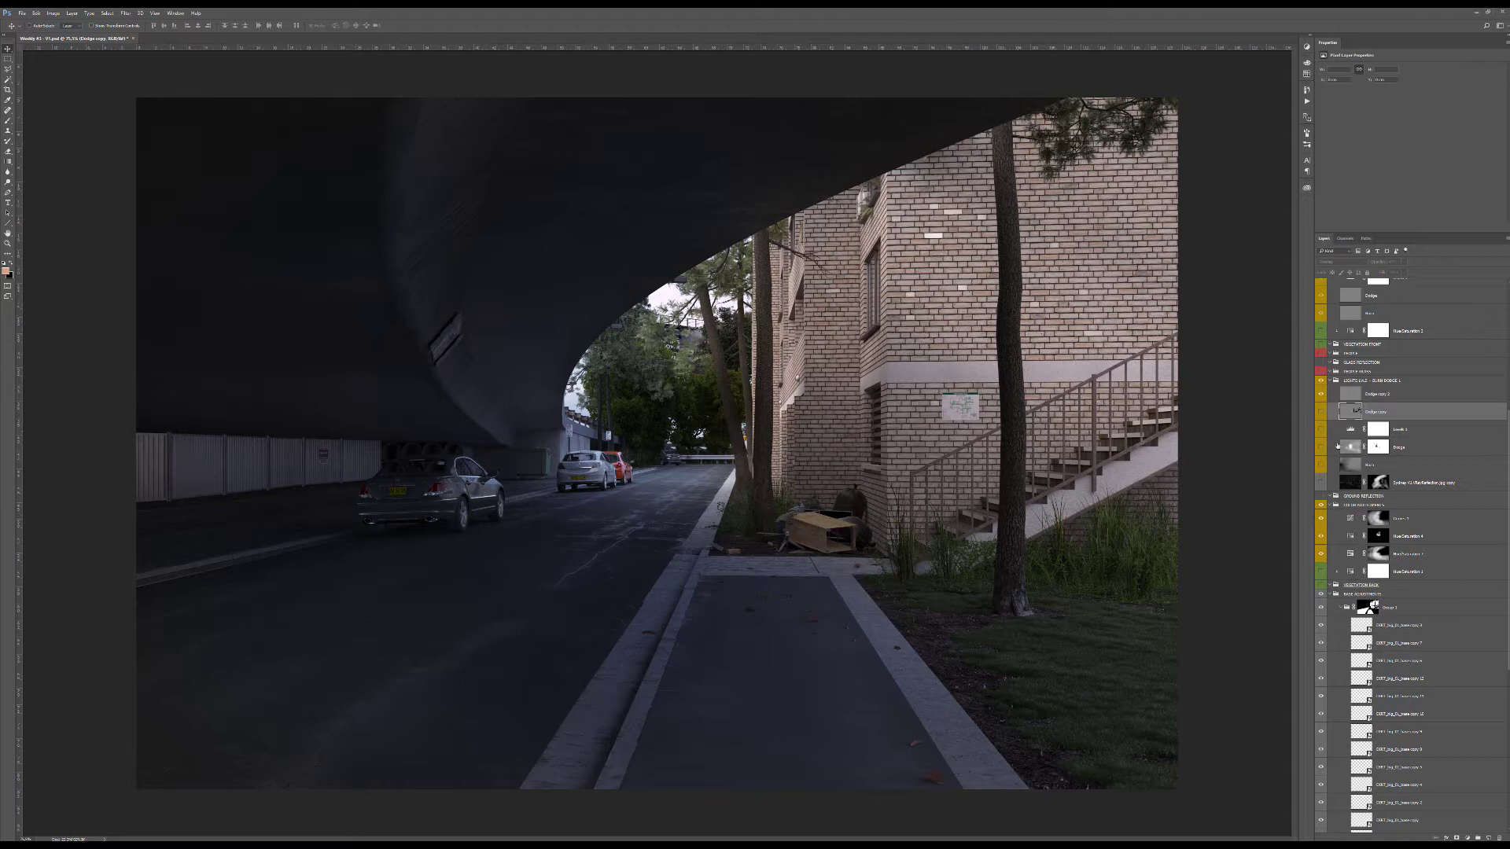
left_click(1321, 412)
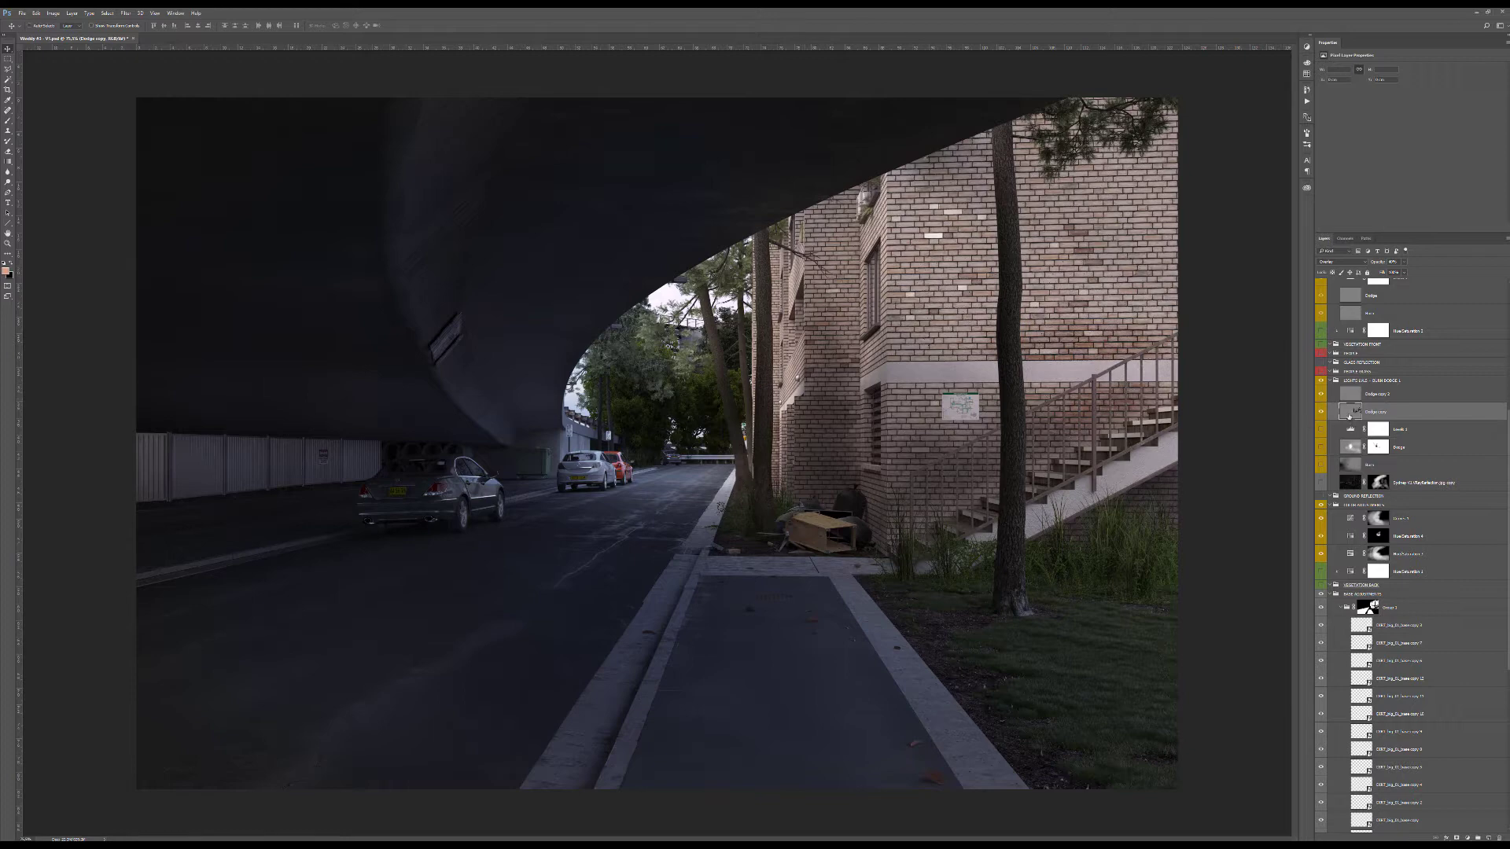
left_click(1321, 412, "alt")
left_click(1322, 412, "alt")
Show the Levels layer in the lights group and compare the image's contrast with and without it.
left_click(1326, 430)
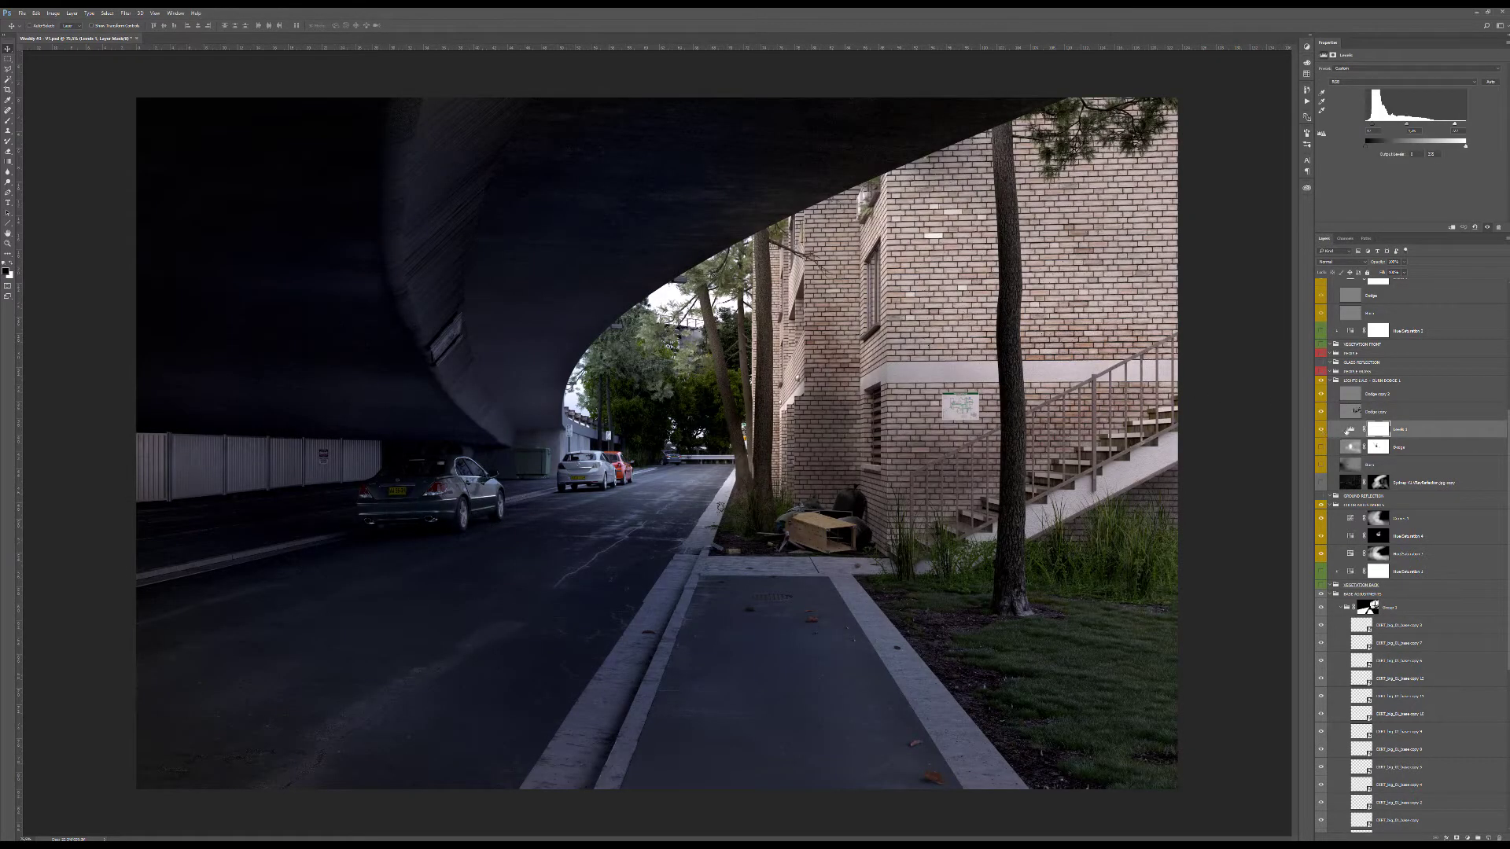
left_click(1351, 429)
left_click(1320, 430)
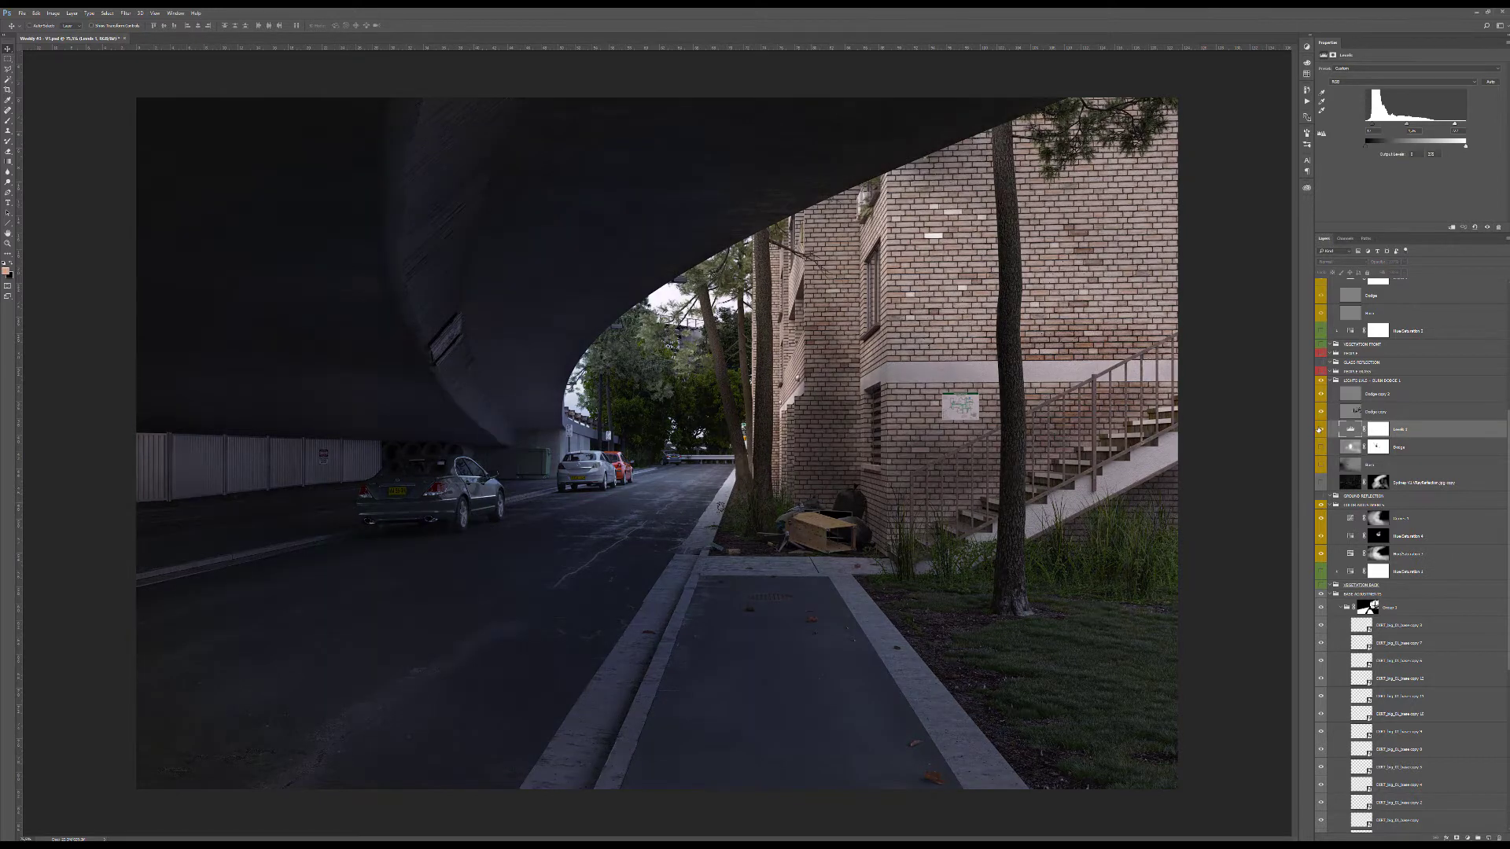
left_click(1320, 430)
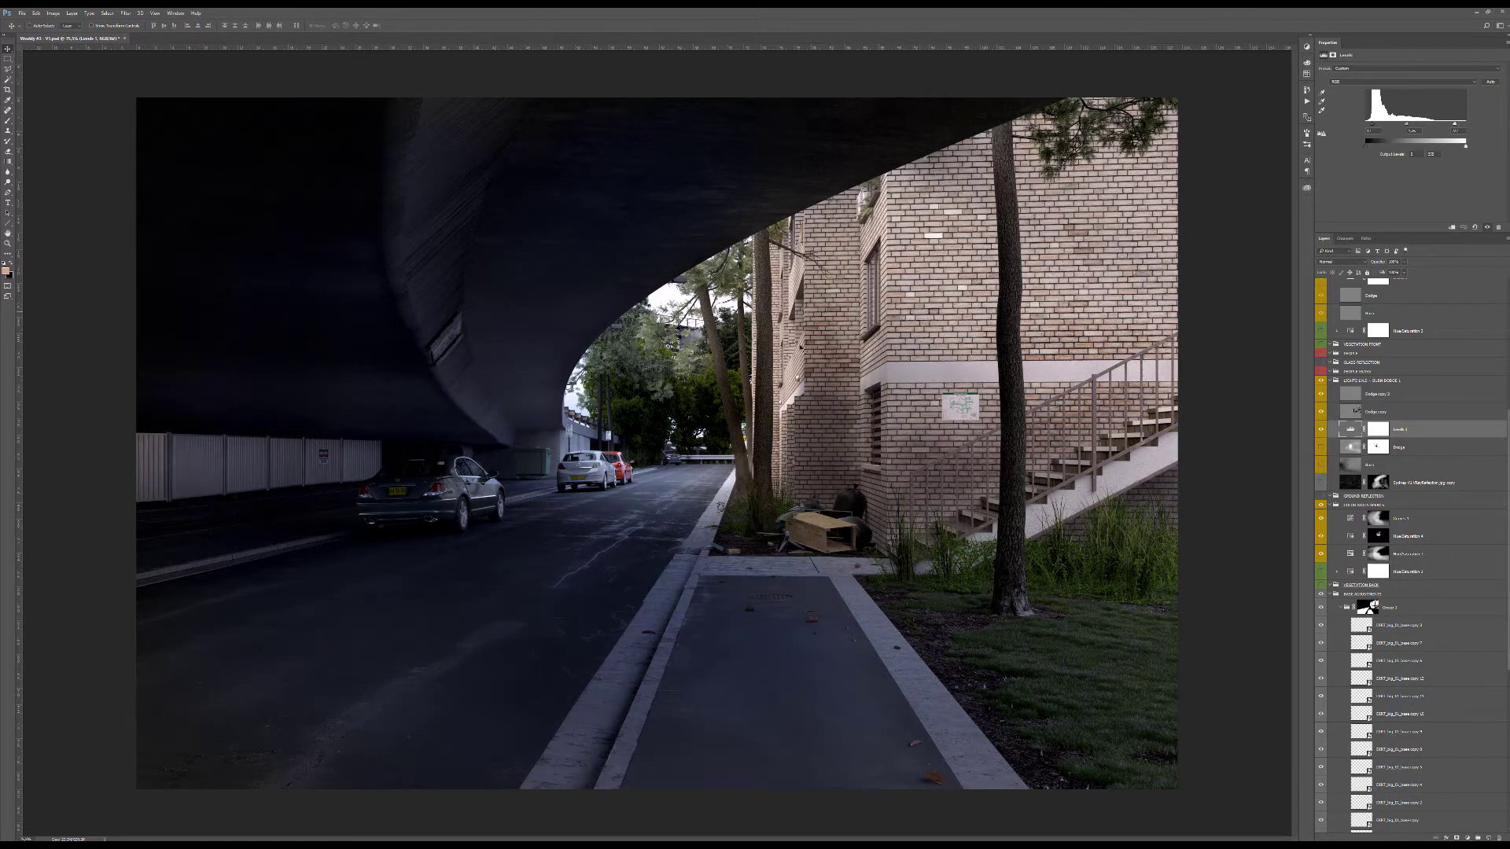
Show the burn layer in the lights group and view its painted dark areas alone against the full composite.
left_click(1353, 465)
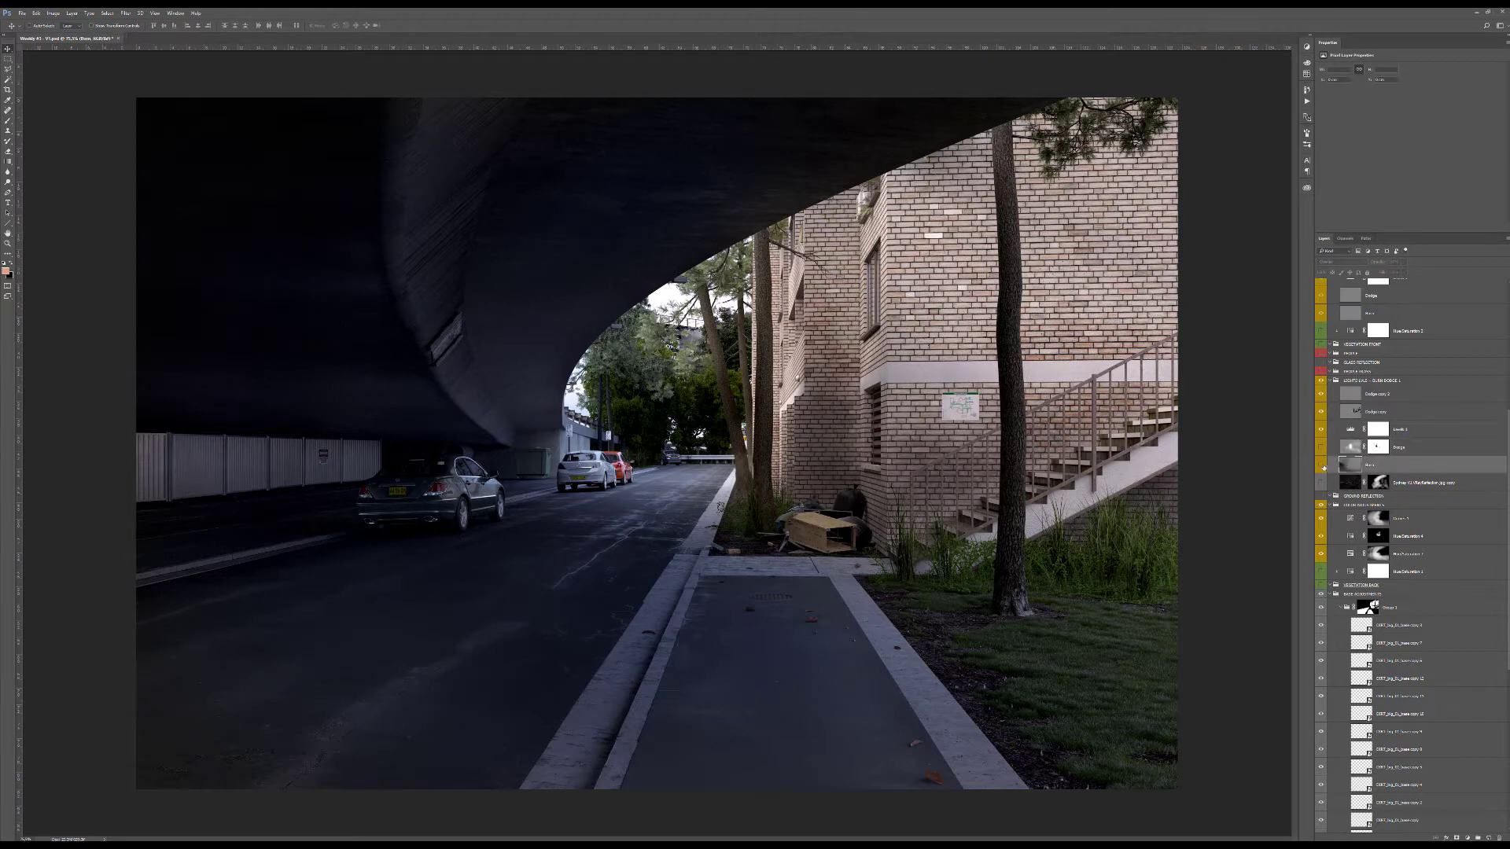
left_click(1321, 464)
left_click(1321, 465, "alt")
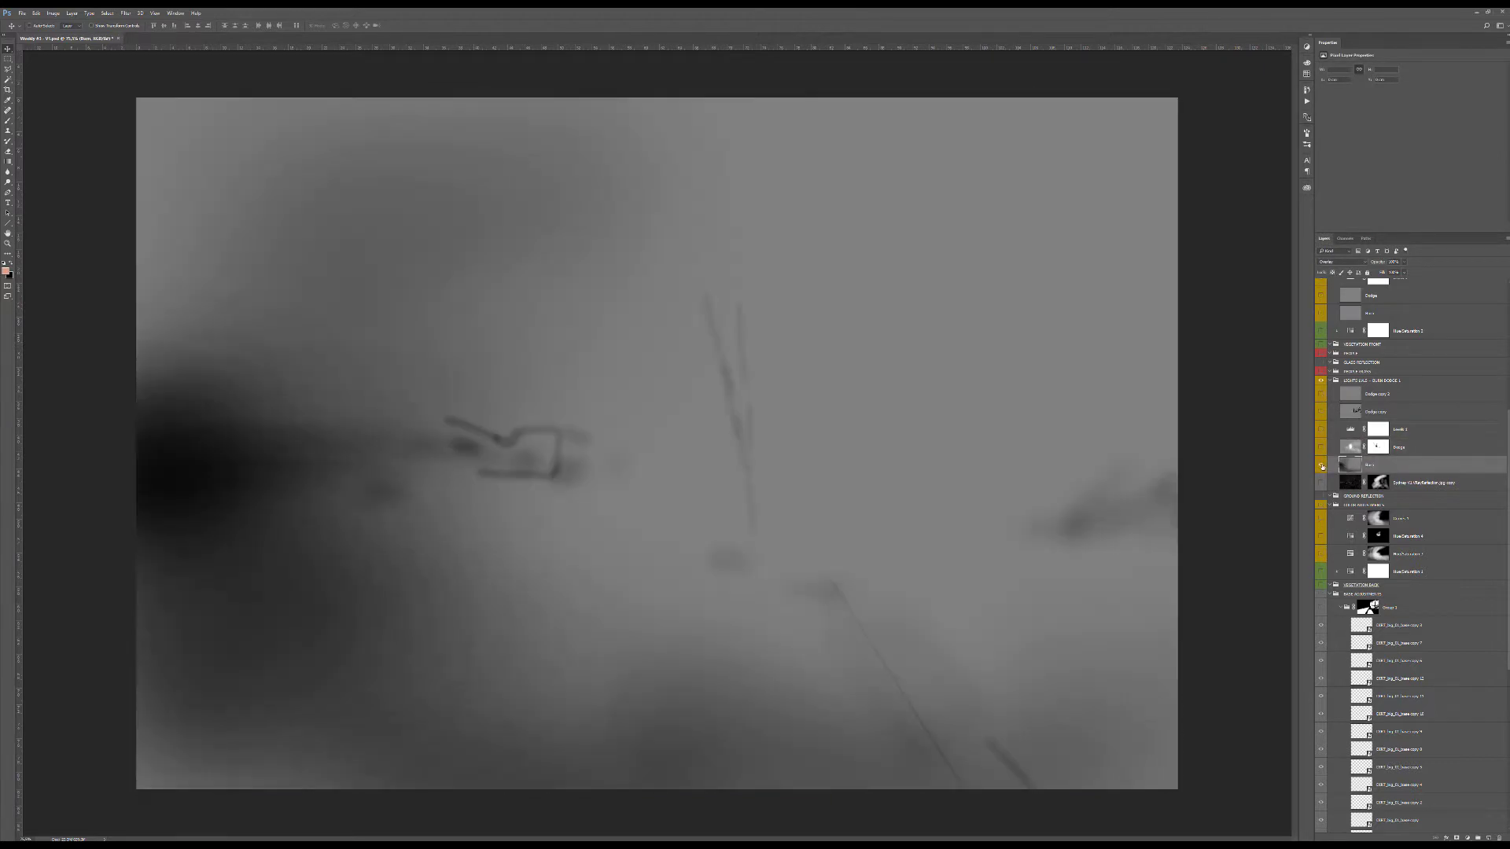
left_click(1321, 464, "alt")
left_click(1321, 464, "alt")
left_click(1321, 465, "alt")
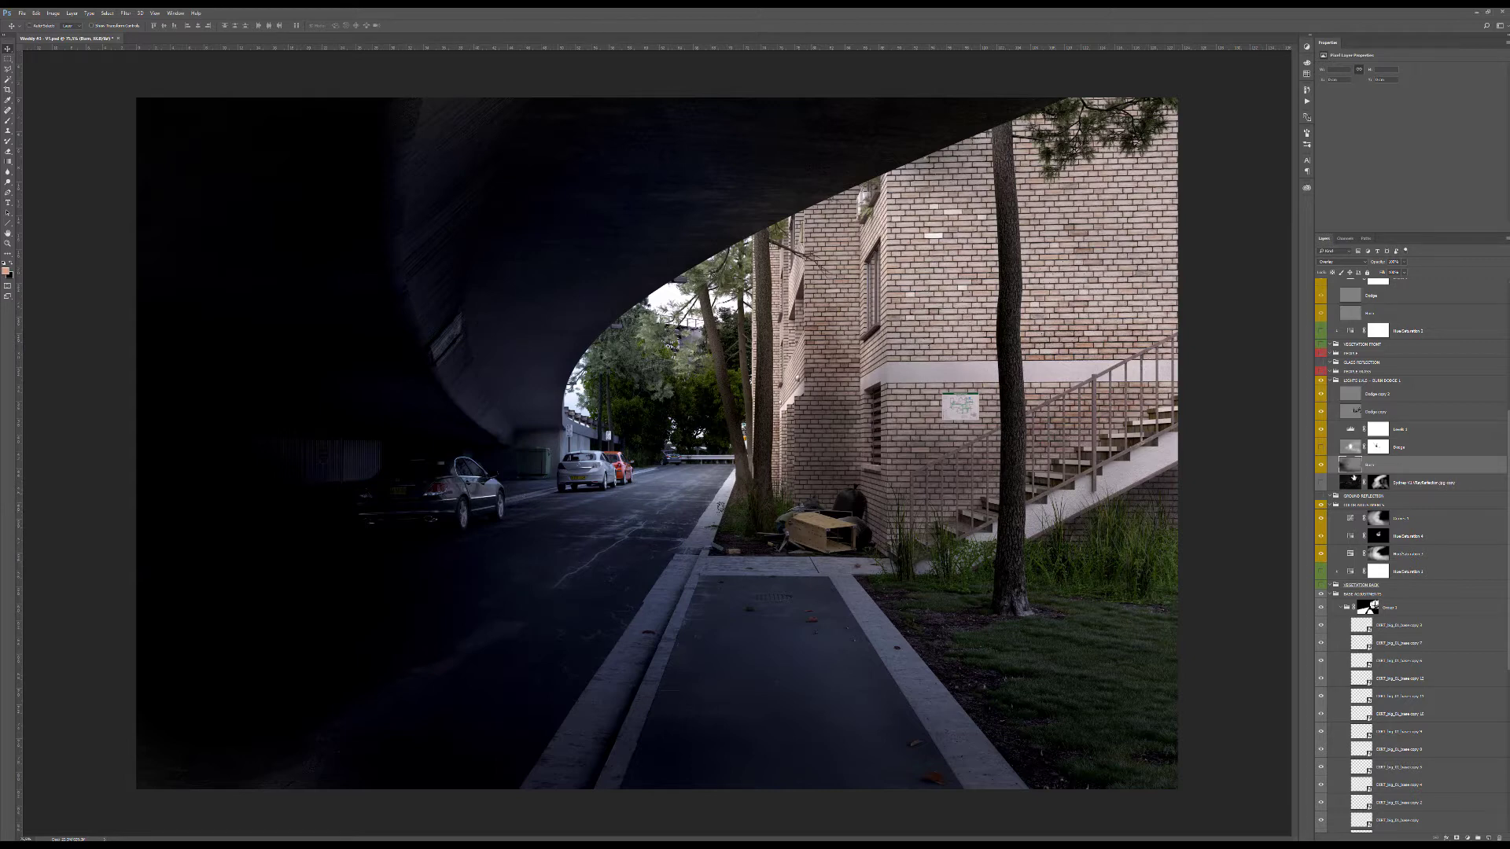
Show the masked dodge layer above the burn layer, compare the image with and without it, and select it.
left_click(1321, 447)
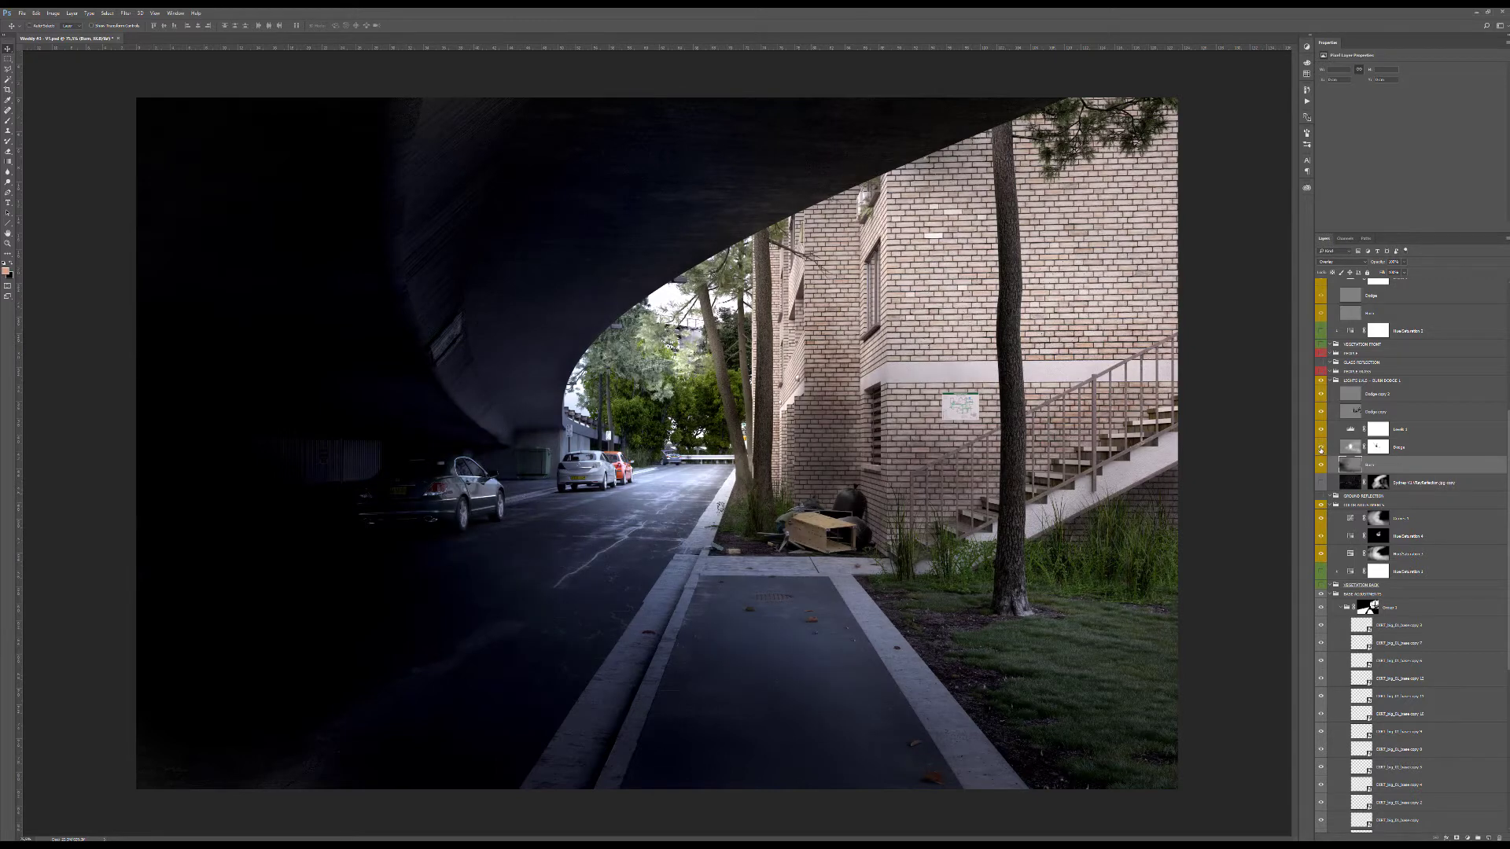
left_click(1321, 448)
left_click(1321, 447)
left_click(1345, 451)
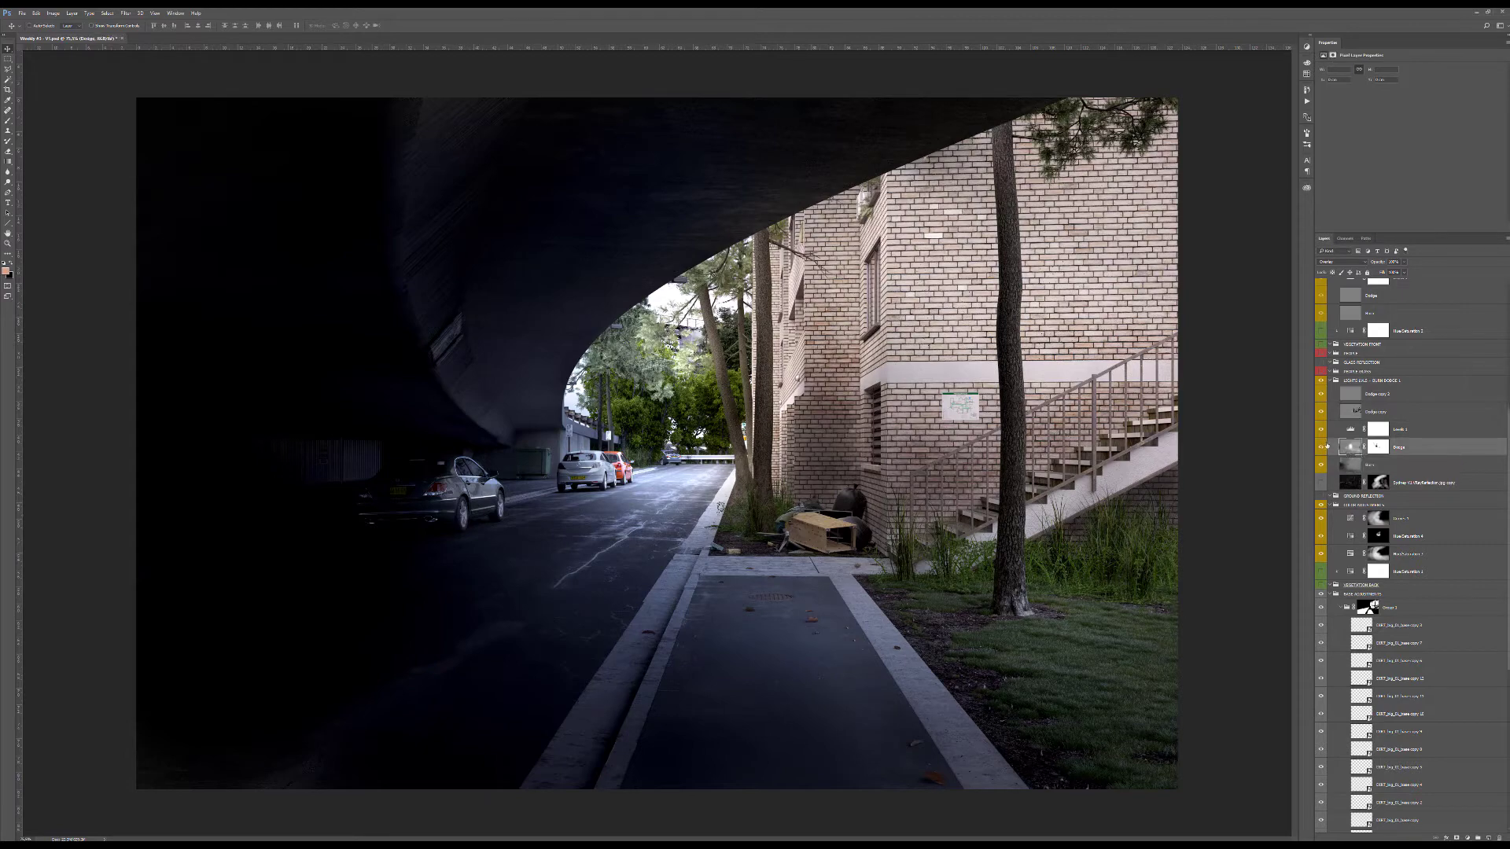
Examine the dodge layer's lighting on the far road, parked cars and trees up close, comparing the area with the layer hidden.
key("z")
left_click_drag(780, 502, 580, 351)
scroll(580, 351, "down", 8, "alt")
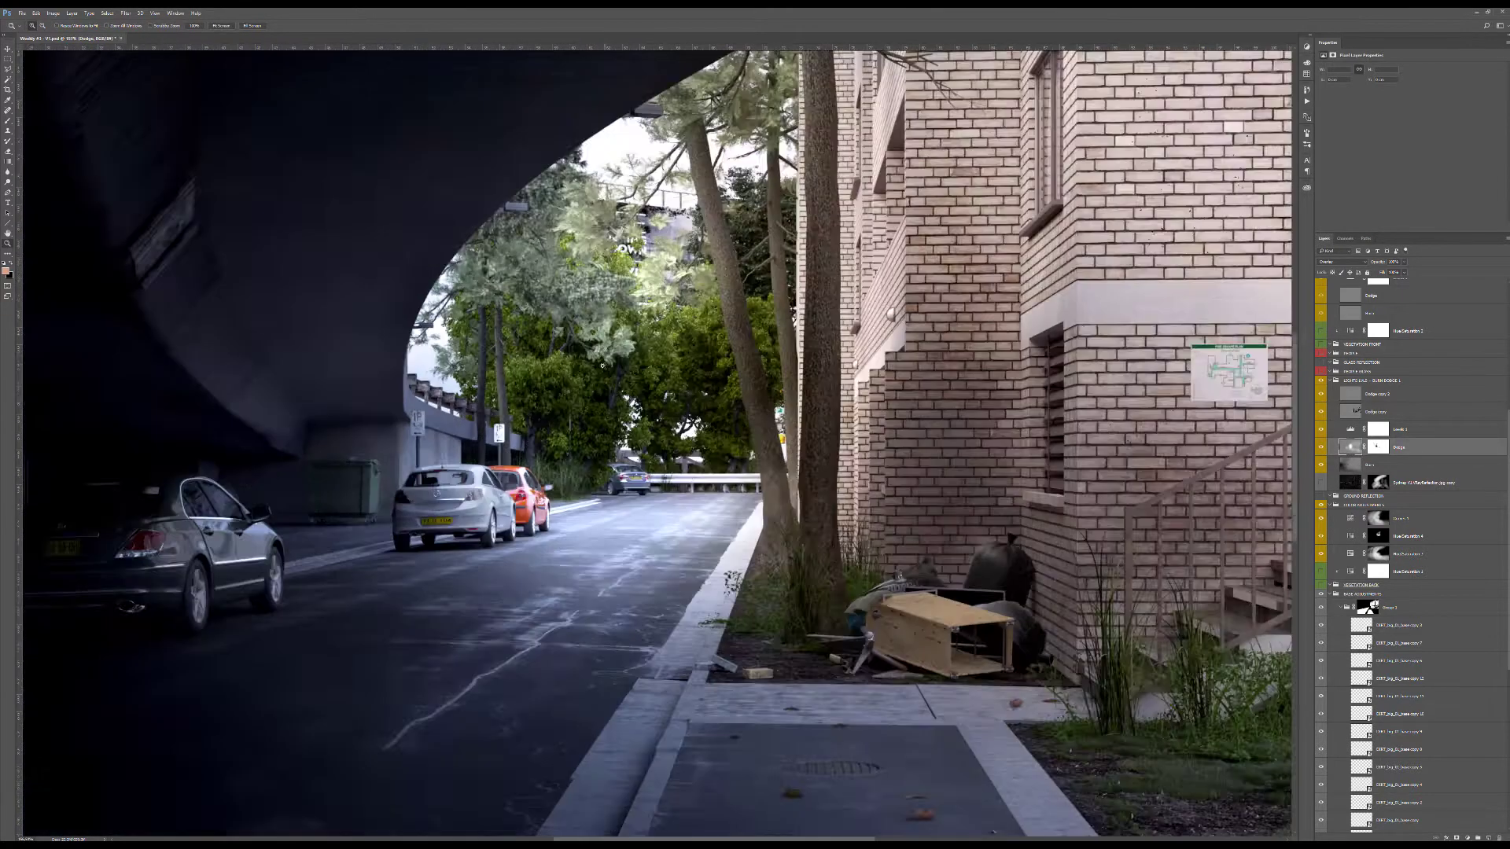
scroll(692, 325, "up", 4, "alt")
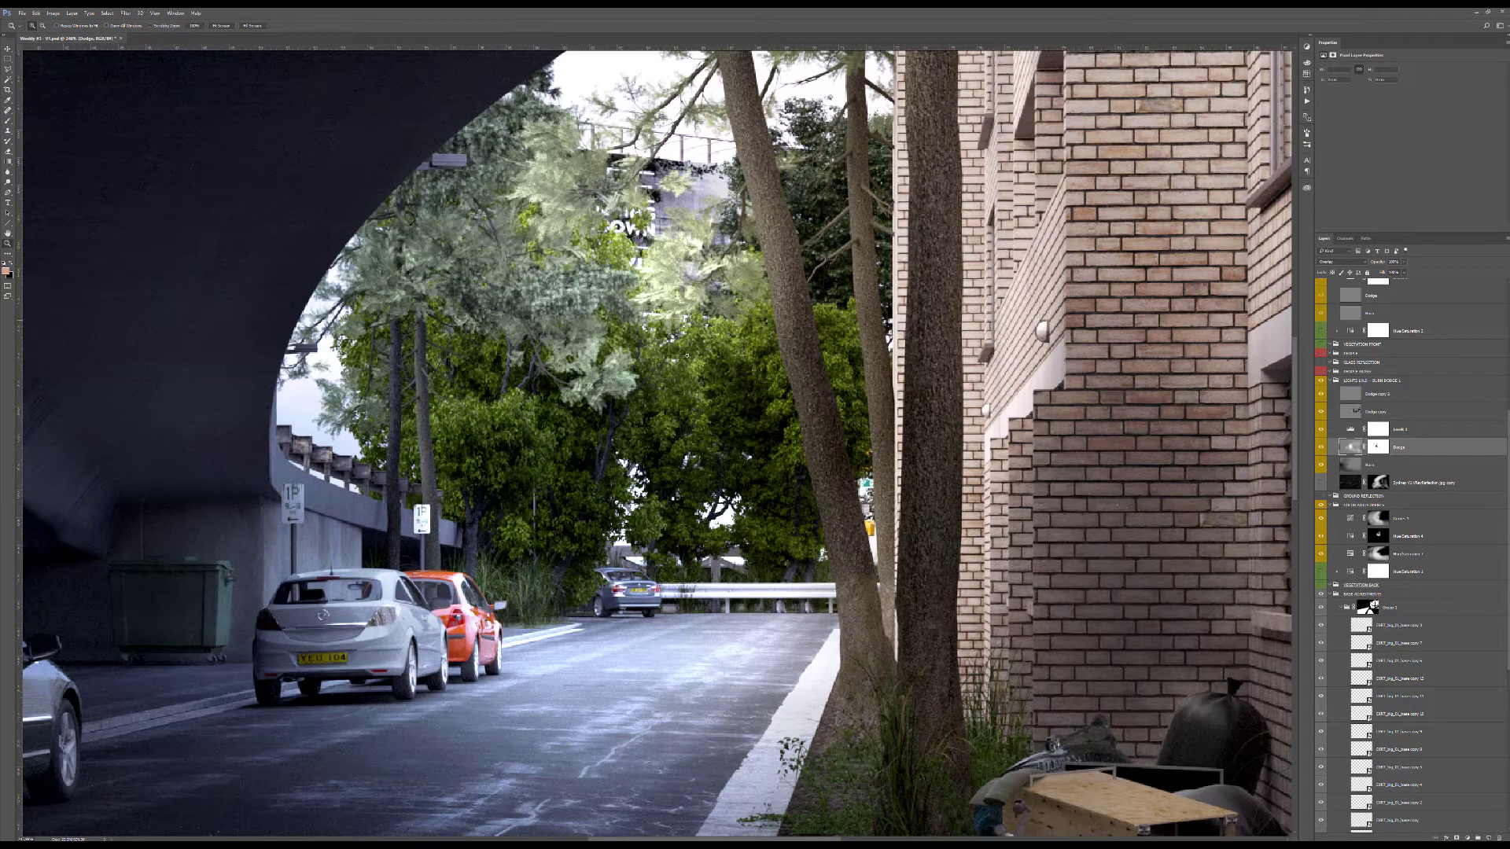
left_click(1321, 447)
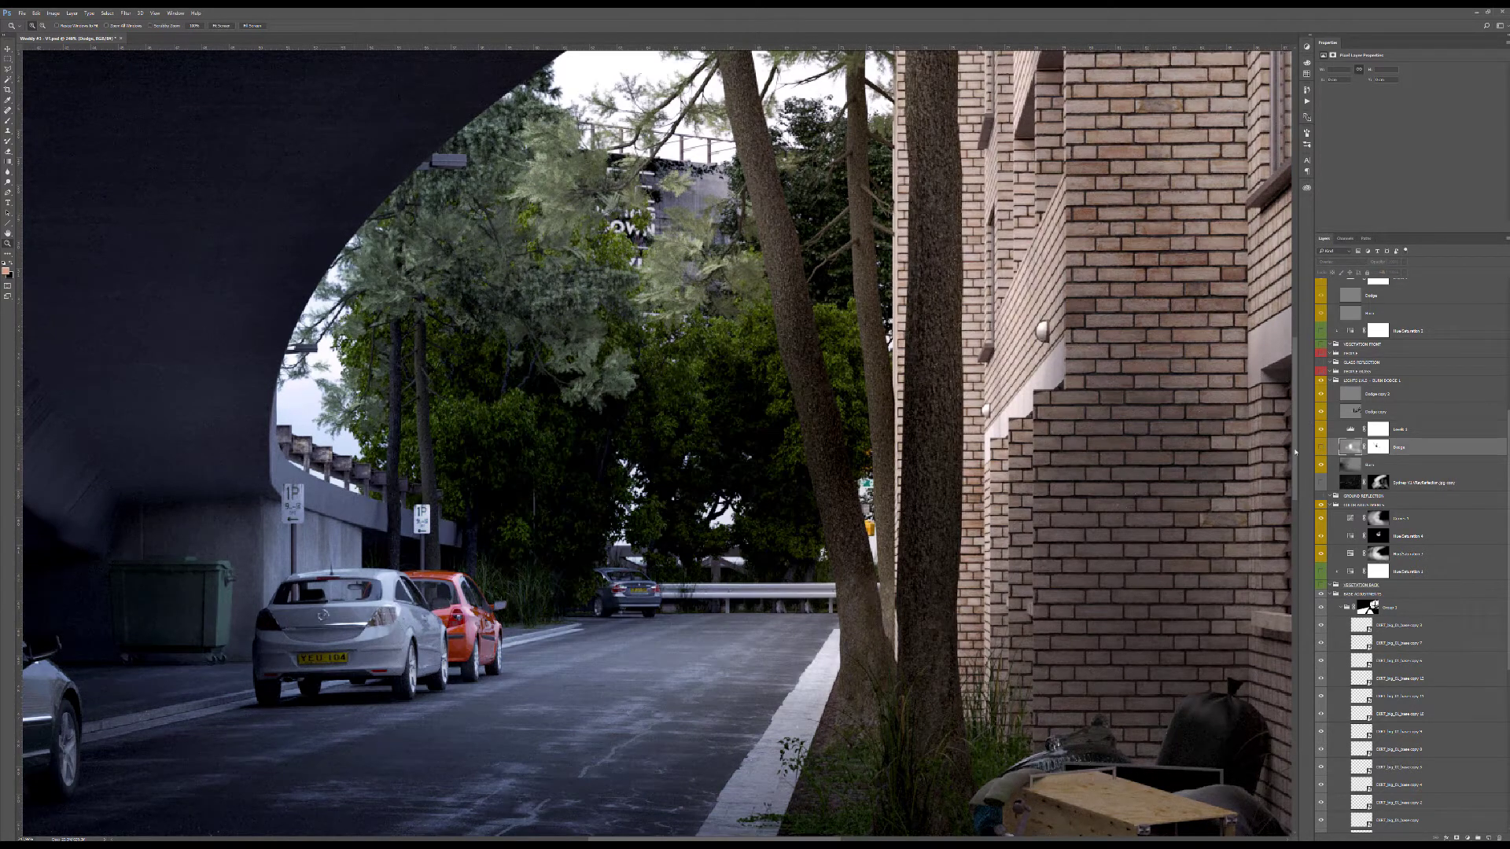
key("ctrl+z")
scroll(664, 433, "down", 4, "alt")
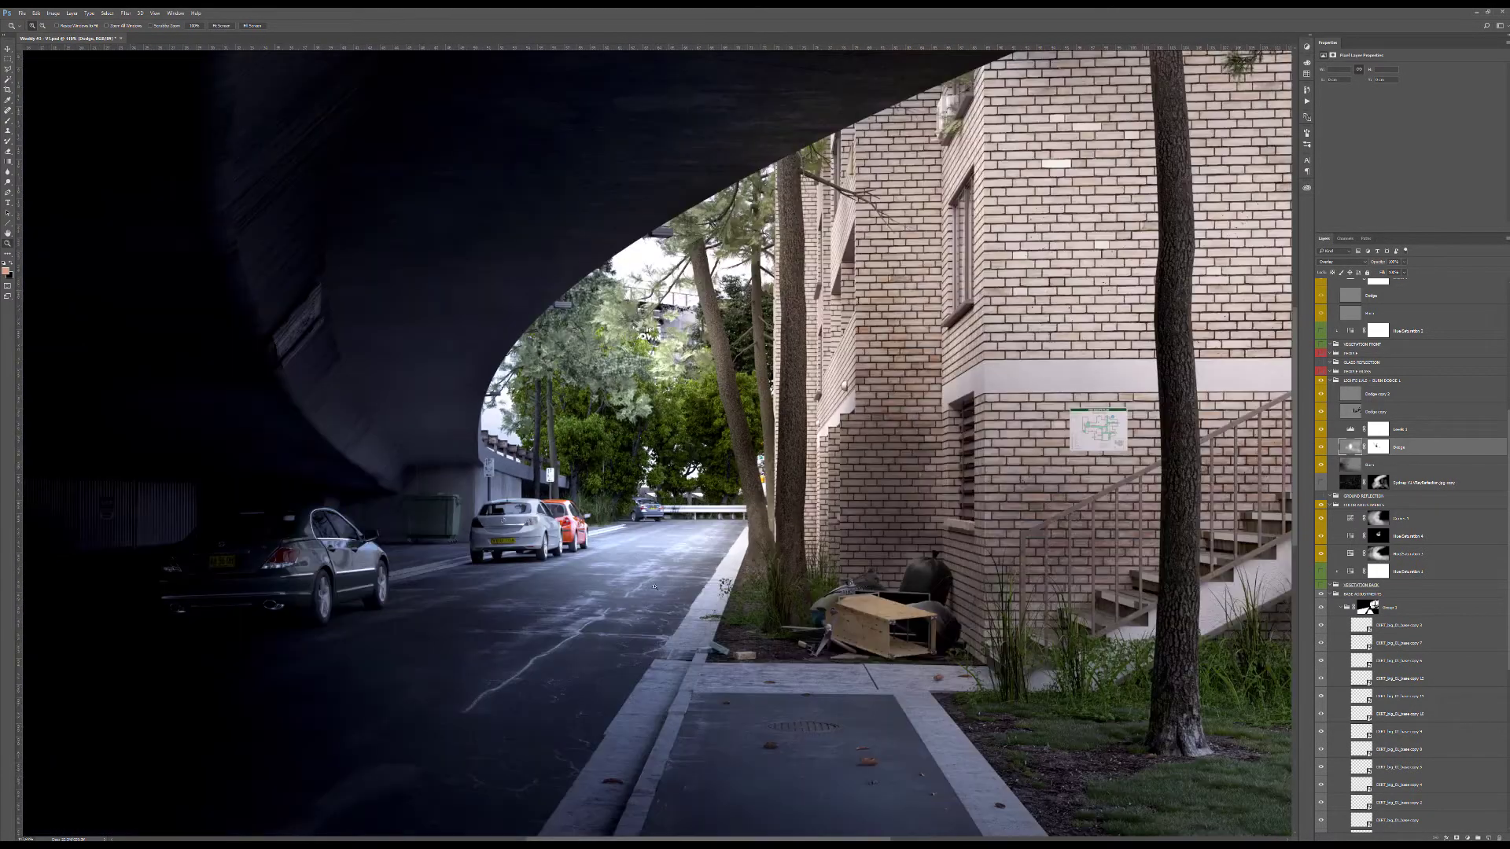
scroll(672, 608, "up", 3, "alt")
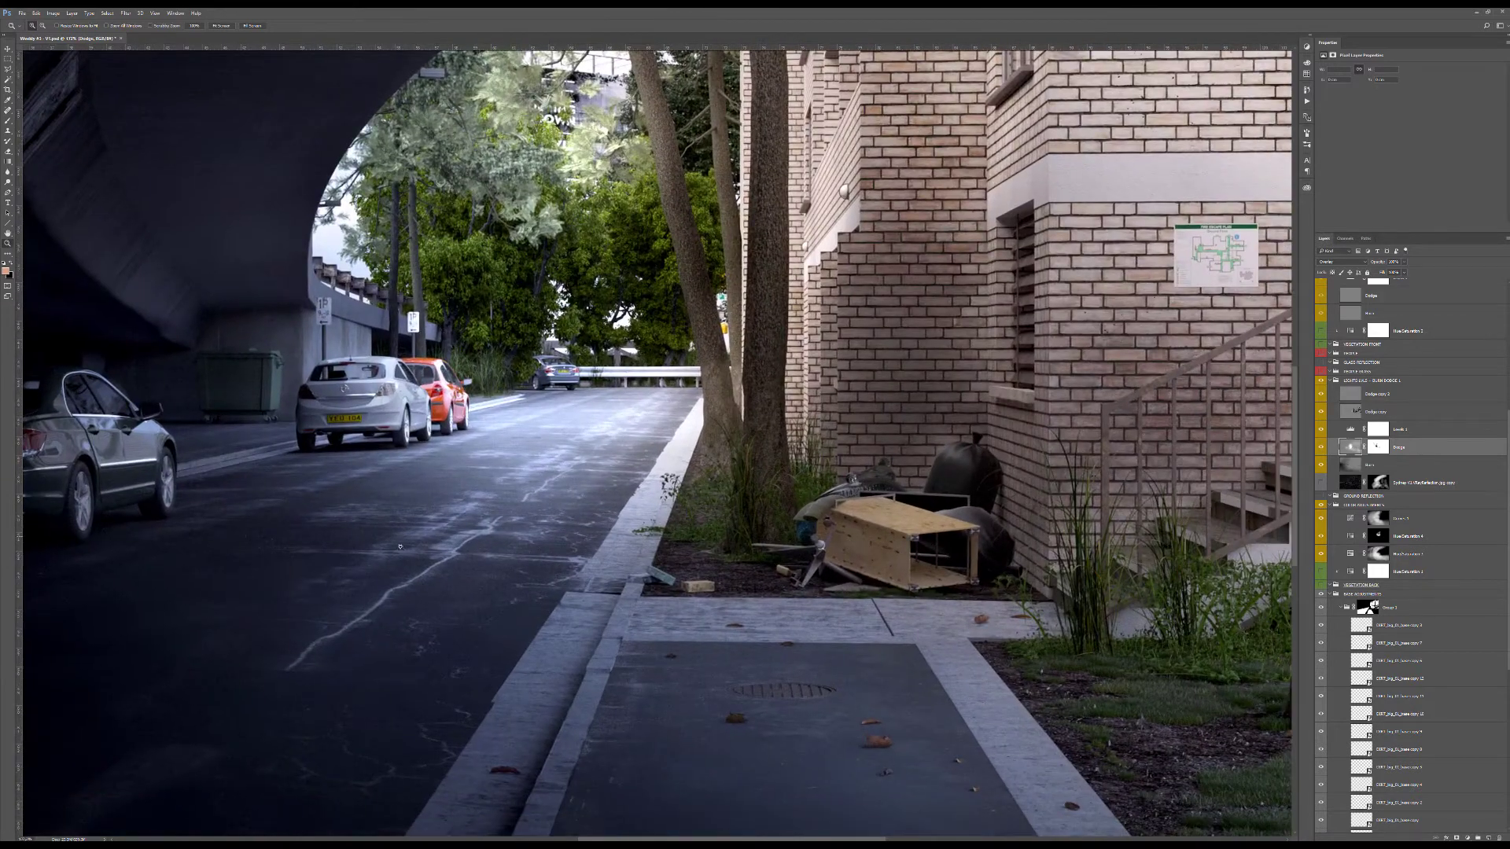
scroll(559, 519, "down", 3, "alt")
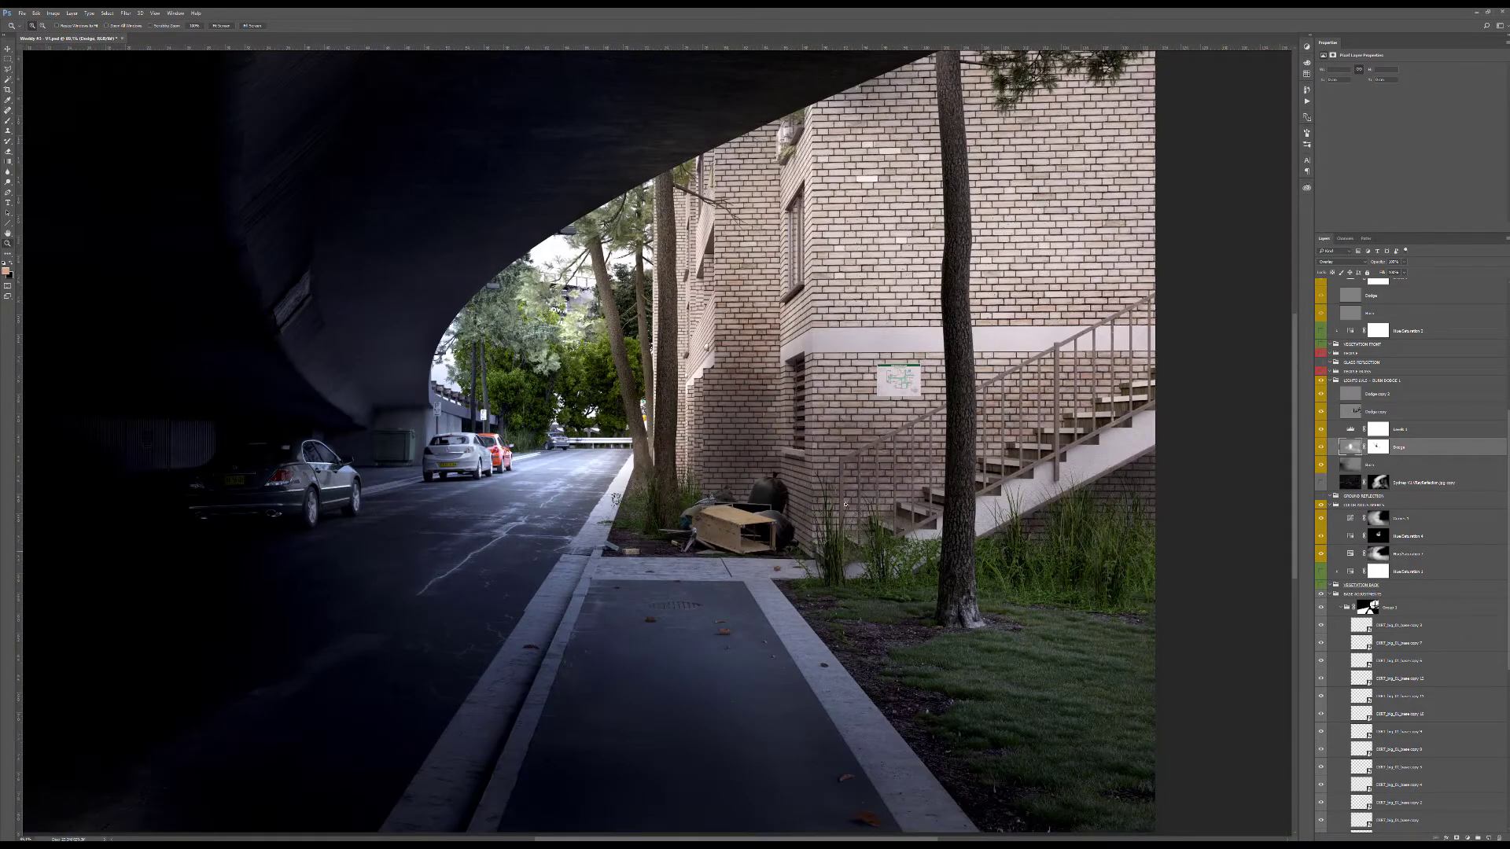
Compare the wider image with and without the dodge layer, and select the masked reflection pass below the burn layer.
left_click(1321, 447)
left_click(1321, 447)
left_click(1347, 483)
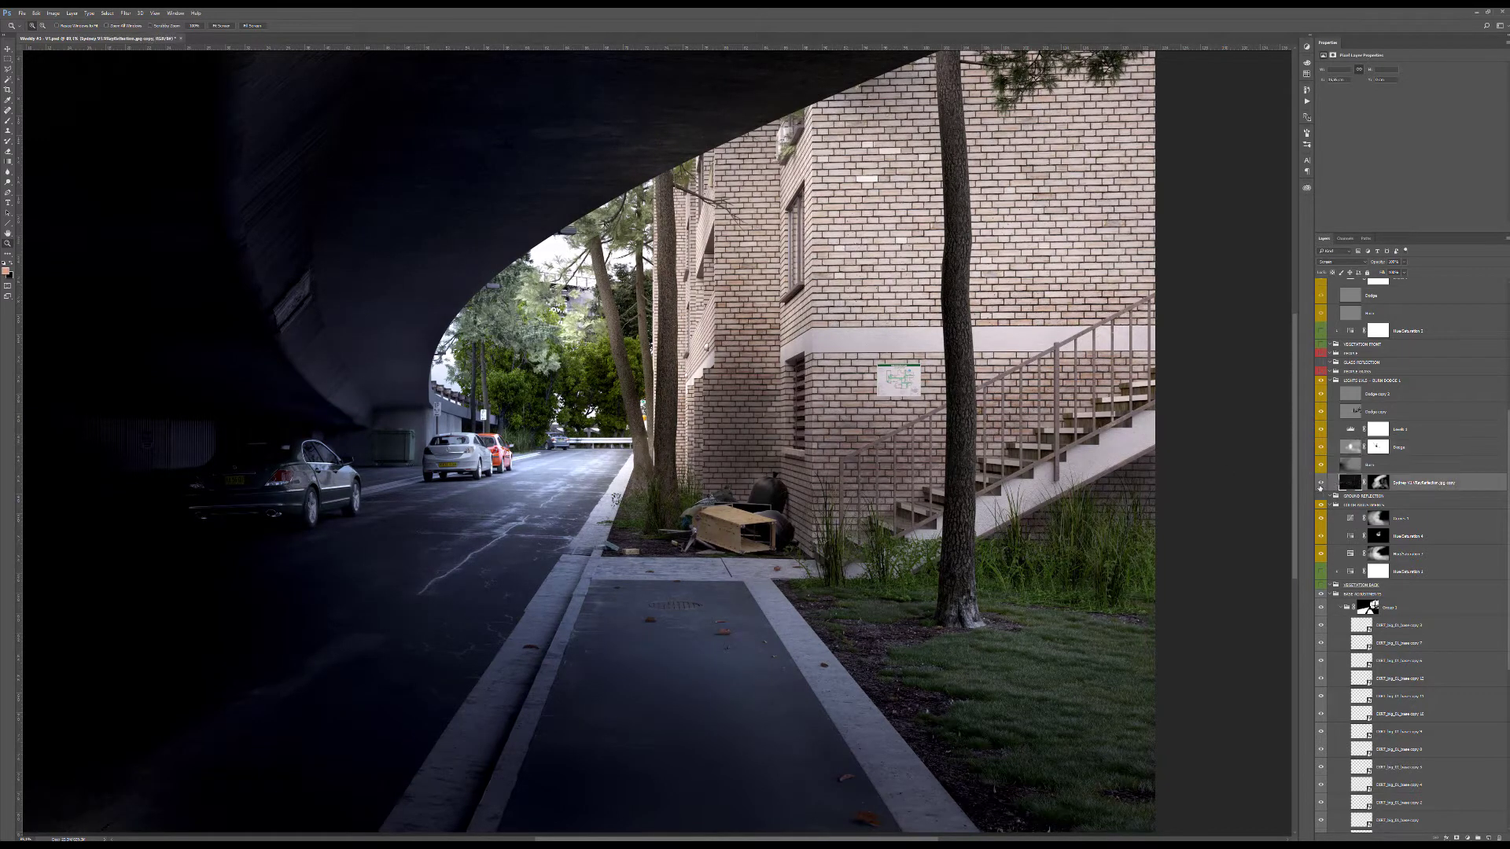
Compare the image with and without the reflection pass, isolate it, and disable its layer mask to see its full effect.
left_click(1320, 483)
left_click(1320, 485)
left_click(1320, 485, "alt")
left_click(1321, 484, "alt")
left_click(1321, 484)
left_click(1376, 484, "shift")
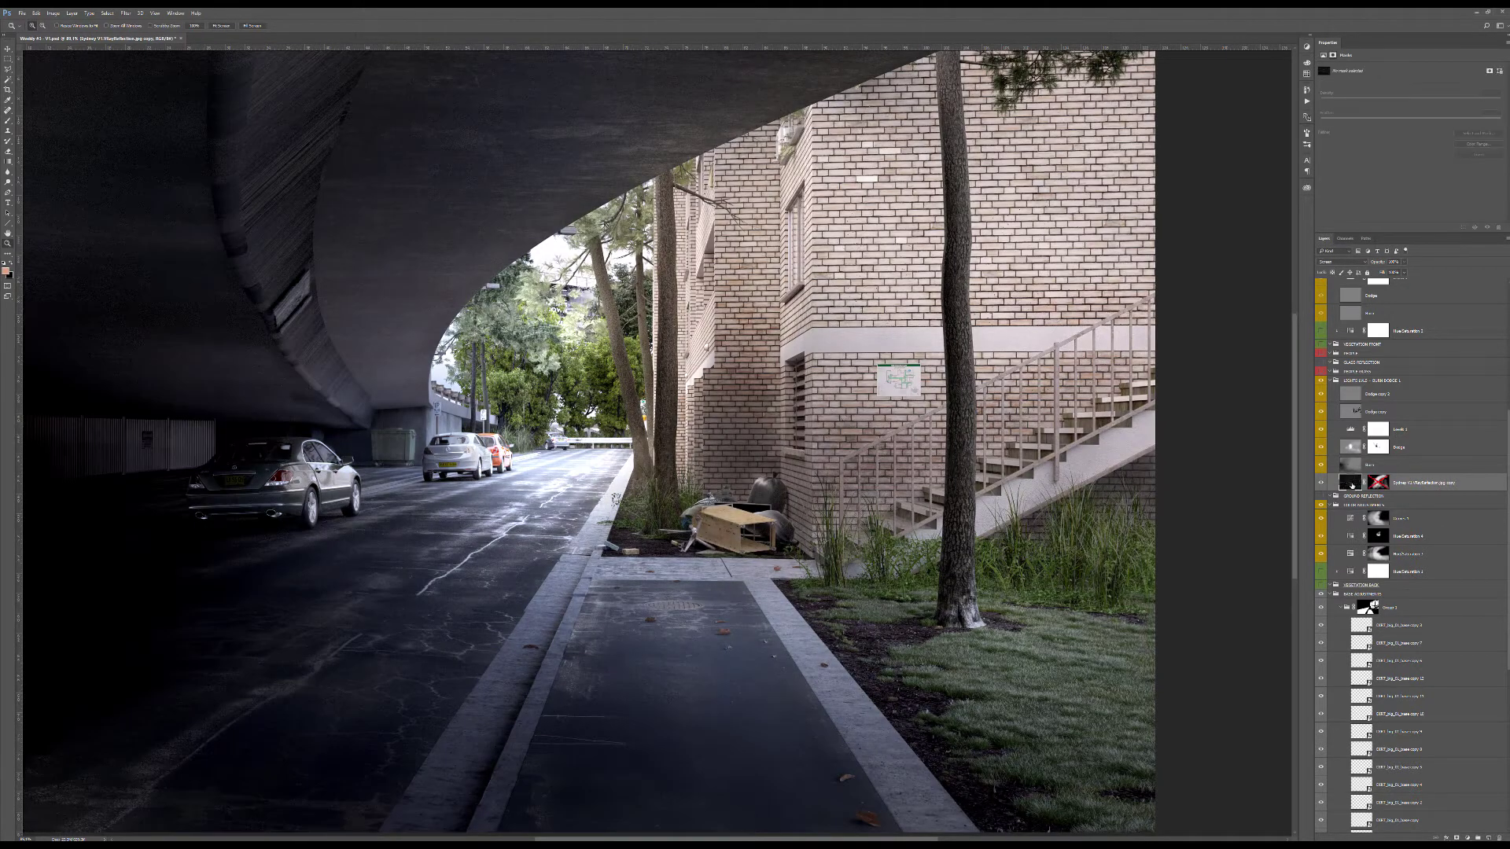
Display the reflection pass in Normal blending to examine its raw highlights up close, and return it to Screen.
left_click(1345, 261)
left_click(1341, 272)
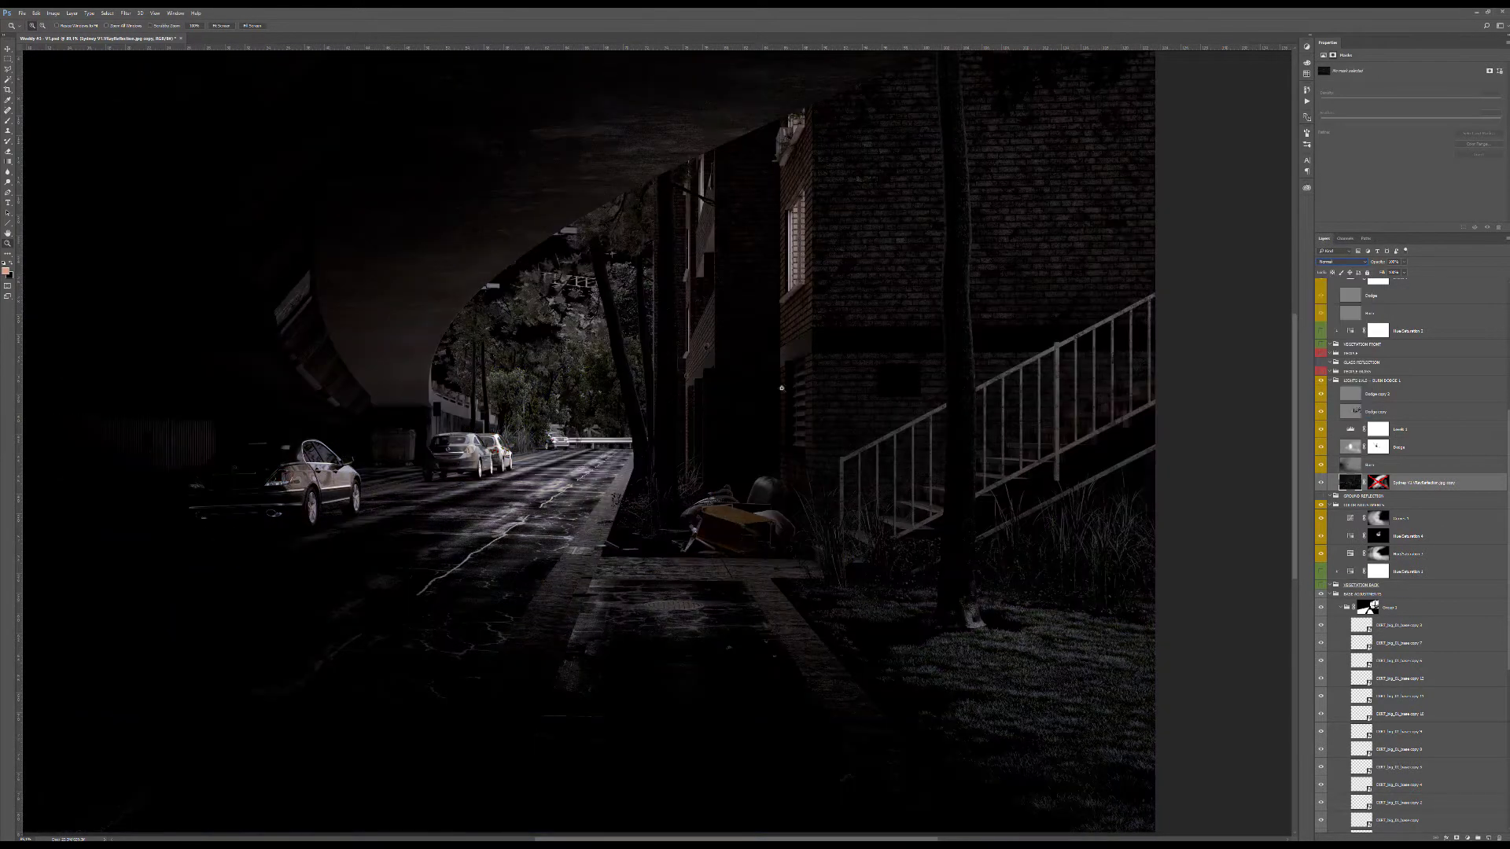
scroll(643, 446, "up", 1, "alt")
scroll(644, 446, "down", 3, "alt")
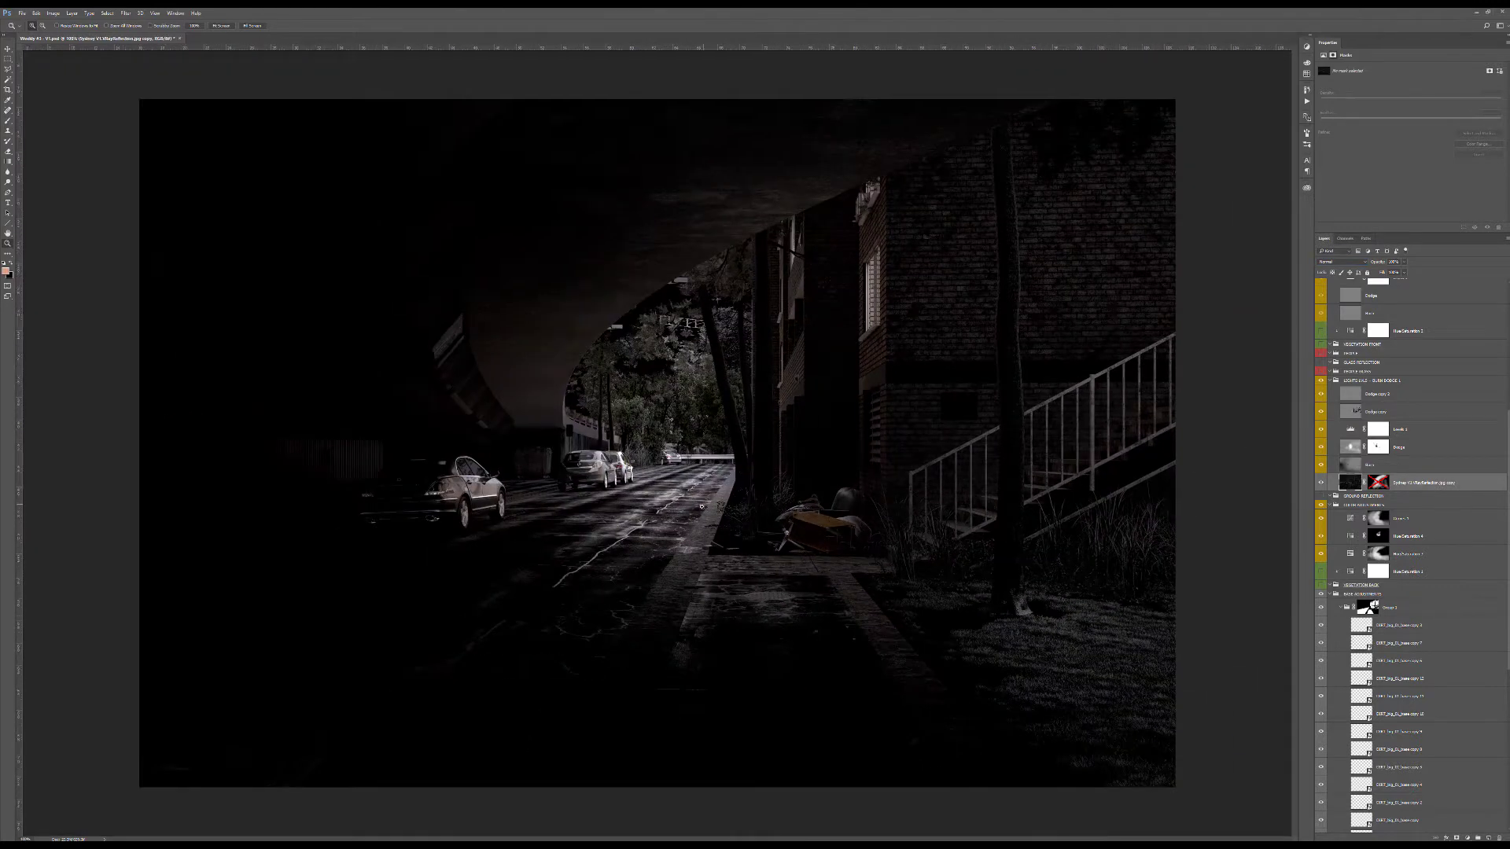
scroll(611, 499, "up", 7, "alt")
scroll(844, 480, "up", 1, "alt")
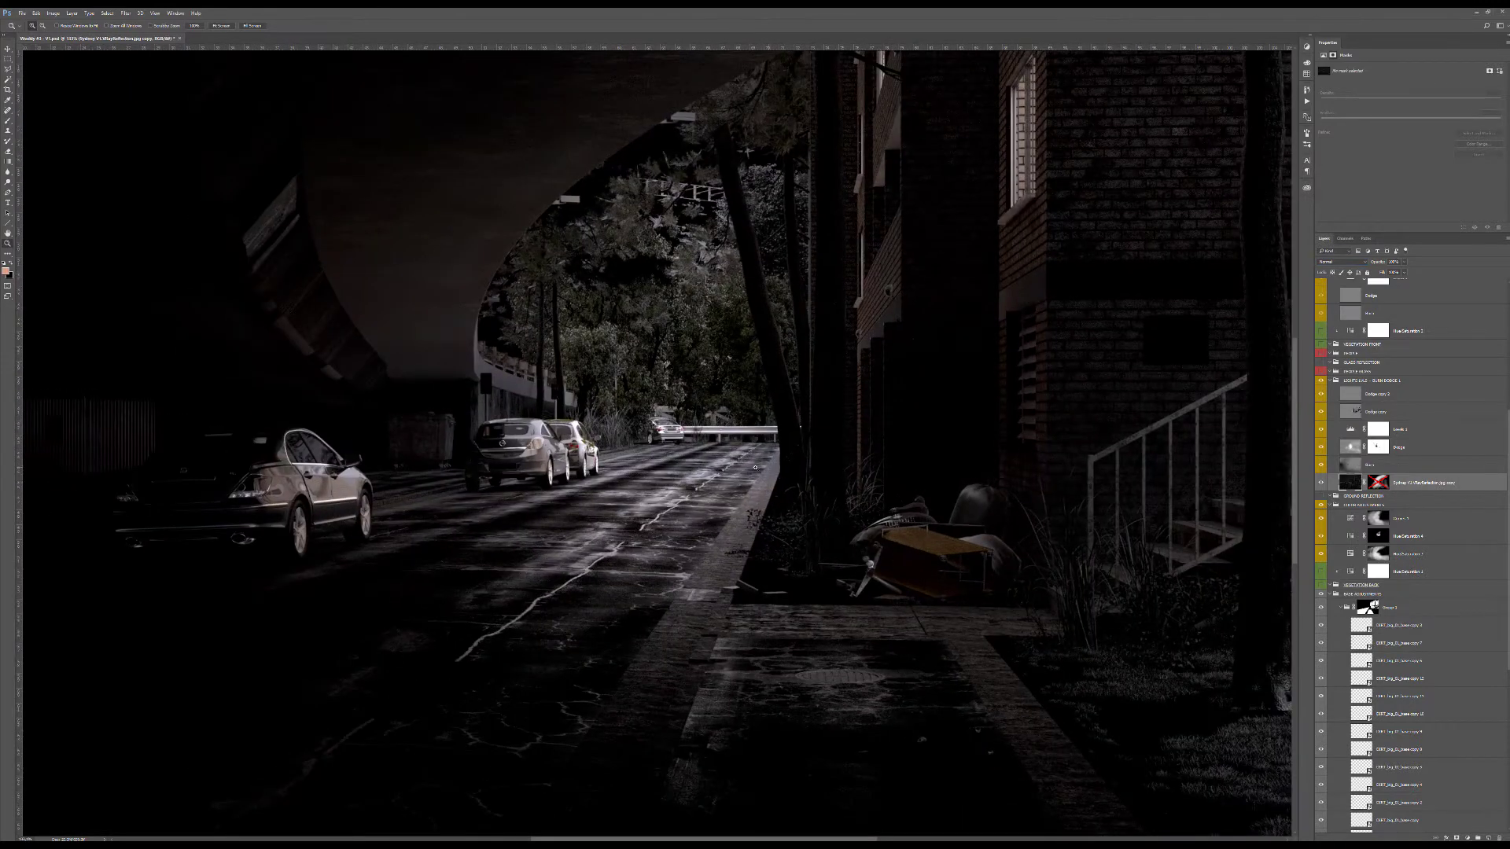
left_click(1351, 261)
left_click(1352, 316)
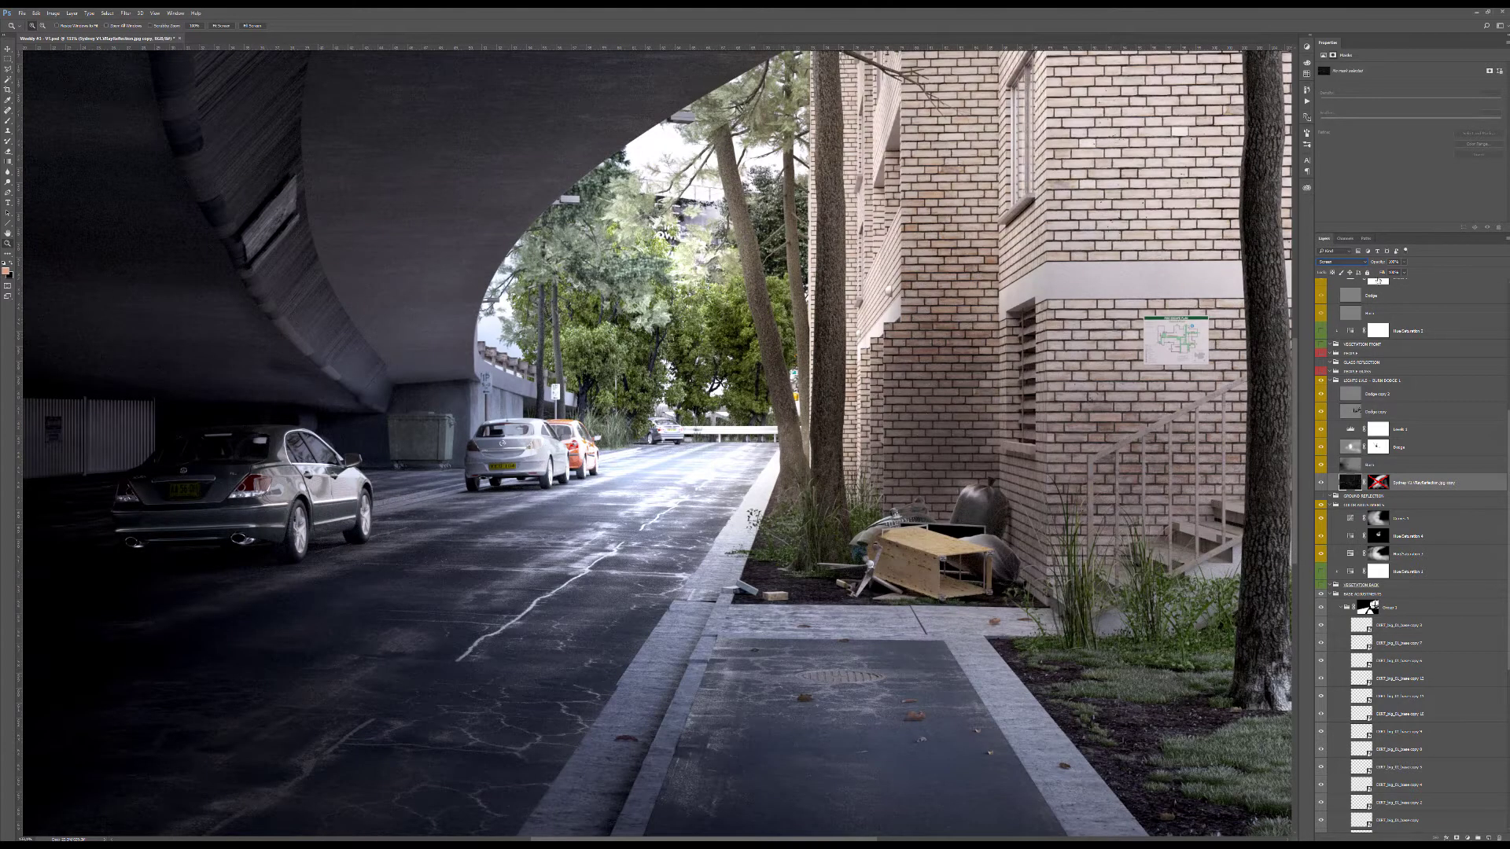
Reduce the reflection pass's opacity, re-enable its layer mask, and select the mask with the whole image in view.
left_click(1407, 264)
left_click_drag(1406, 272, 1388, 273)
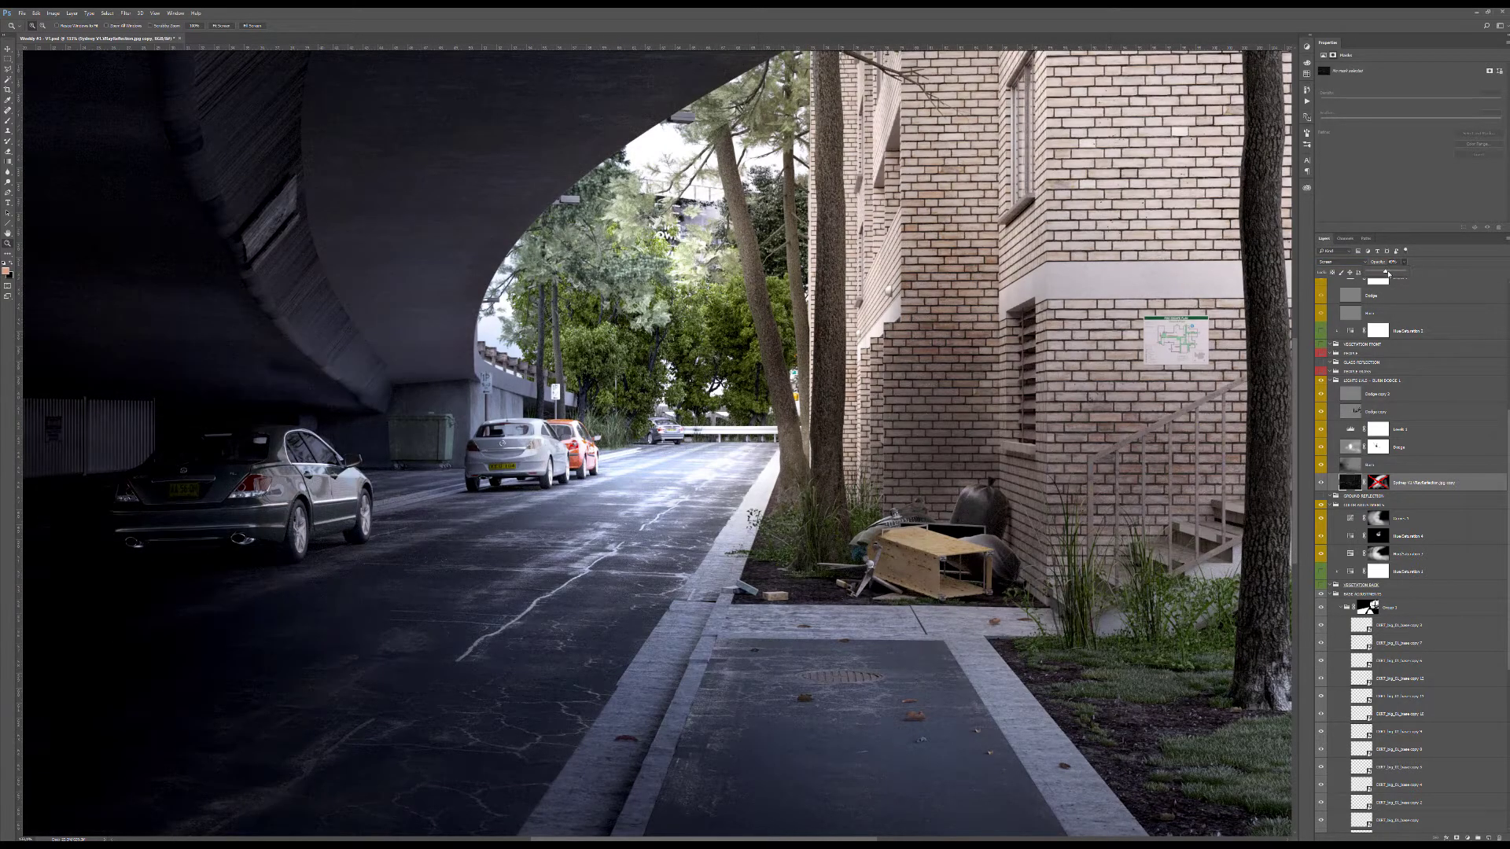
left_click(1379, 483, "shift")
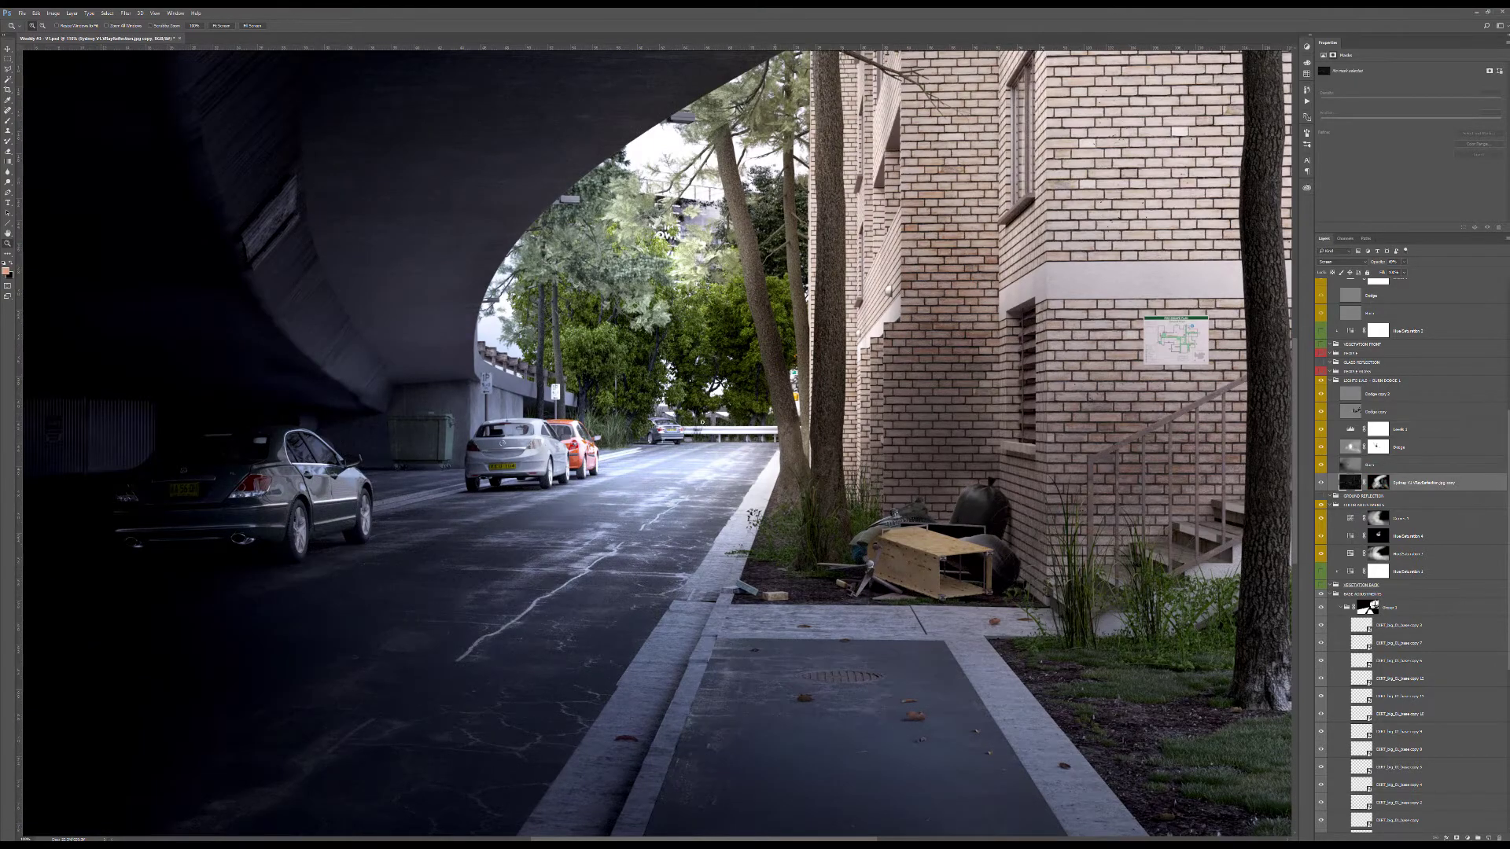
key("ctrl+0")
left_click(1384, 483)
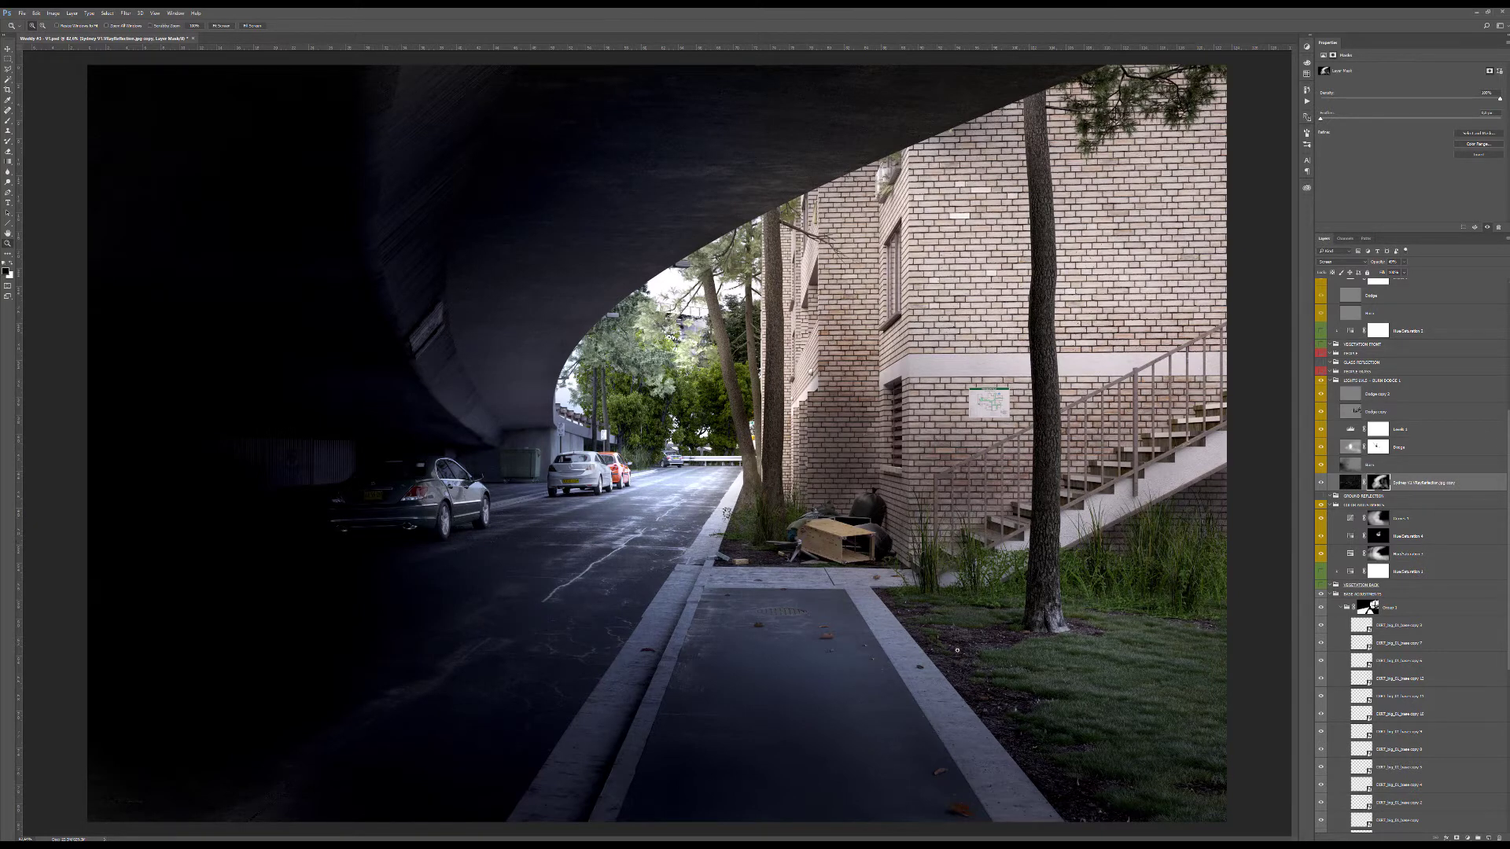
Turn on the orange post-production group near the top of the layer stack and hide the layers above its merged base layer.
scroll(1347, 504, "up", 6)
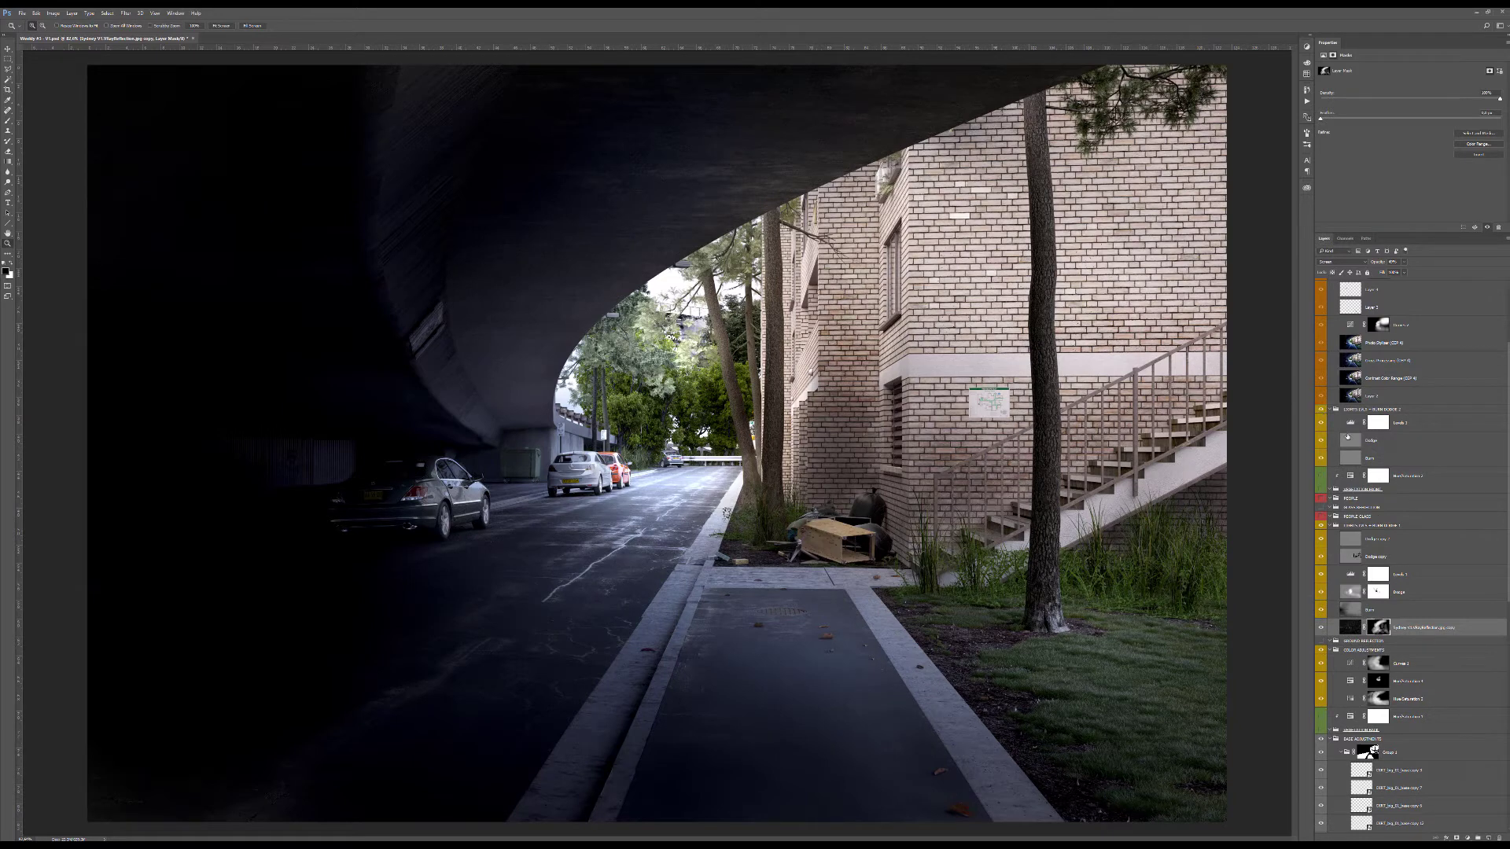
scroll(781, 442, "down", 1, "alt")
scroll(1374, 417, "up", 4)
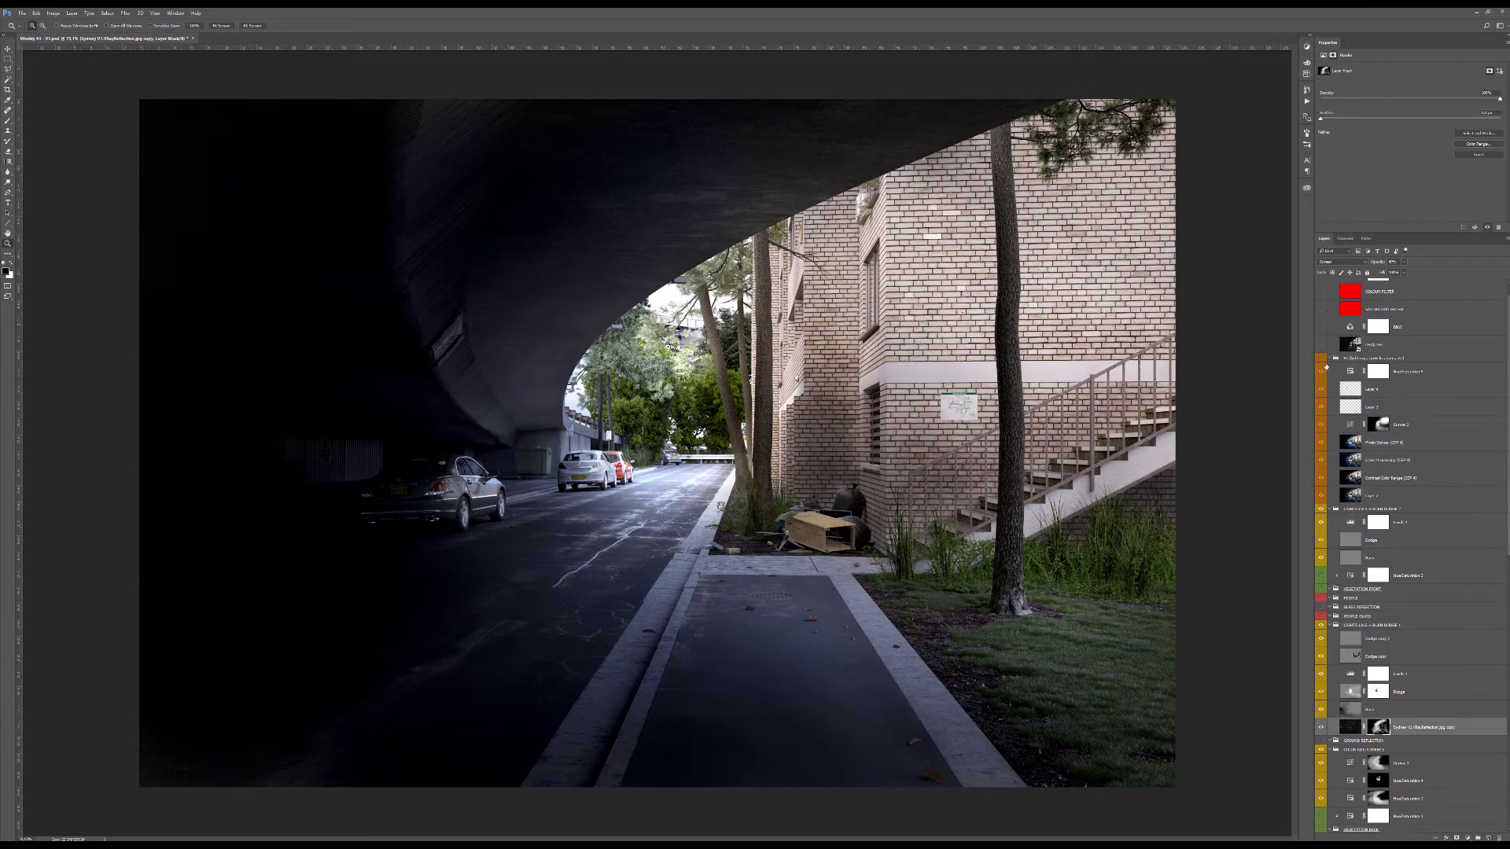
left_click(1322, 359)
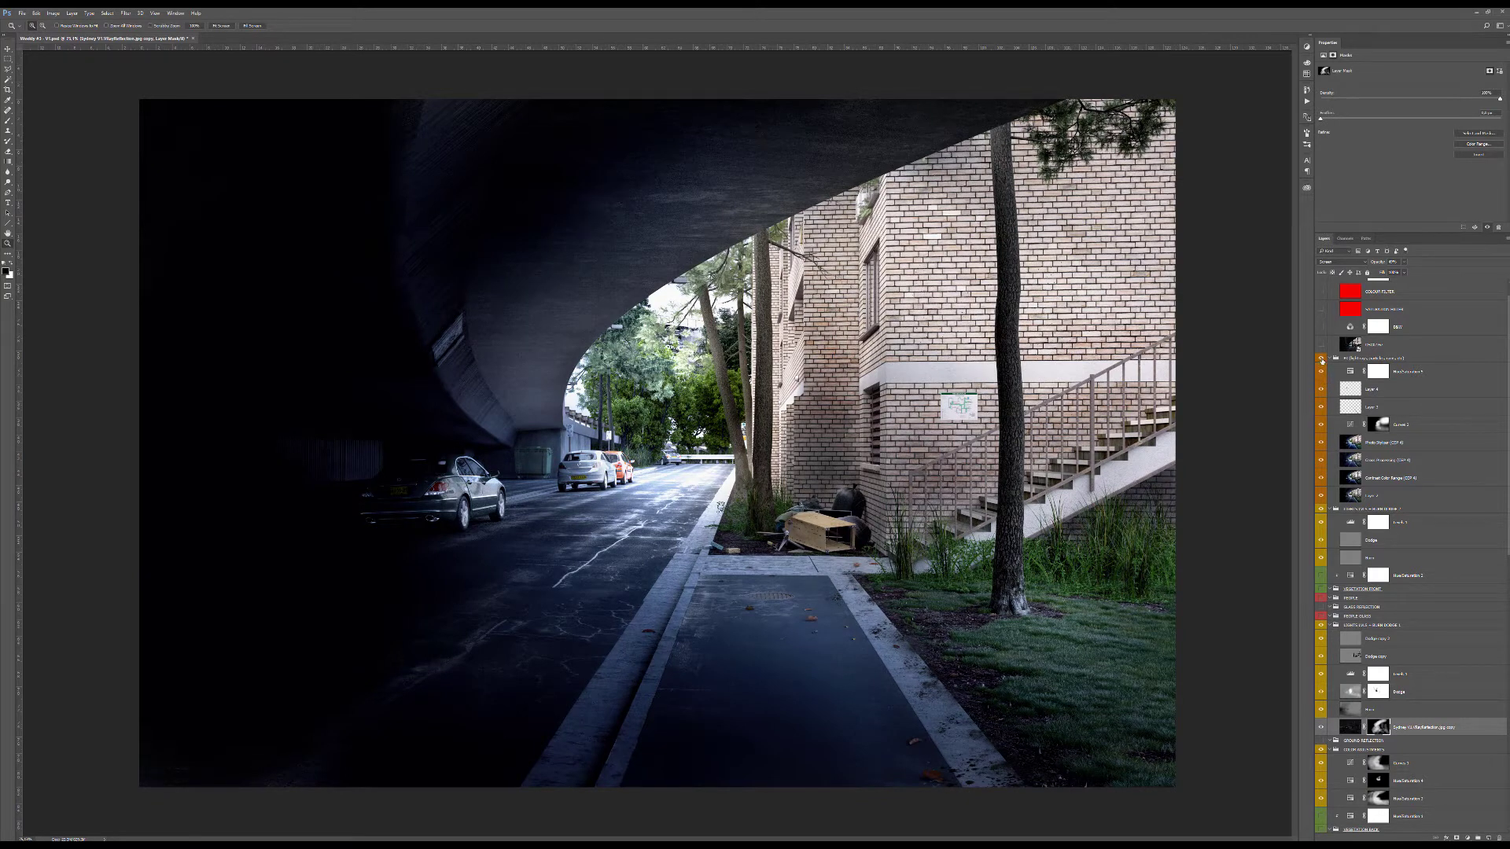
left_click(1321, 391)
left_click(1321, 409)
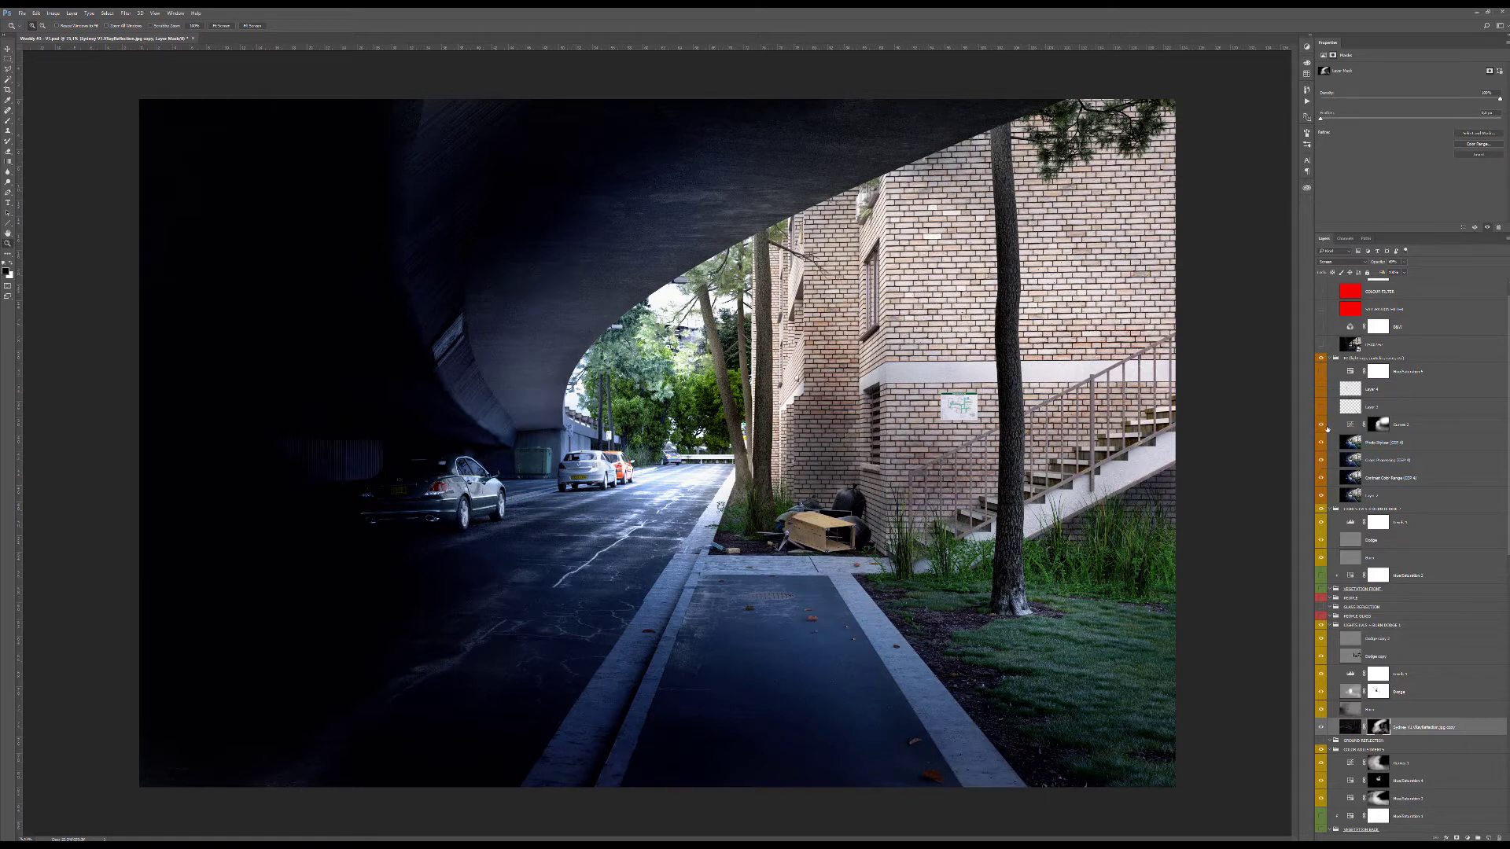
left_click(1324, 425)
left_click(1324, 493)
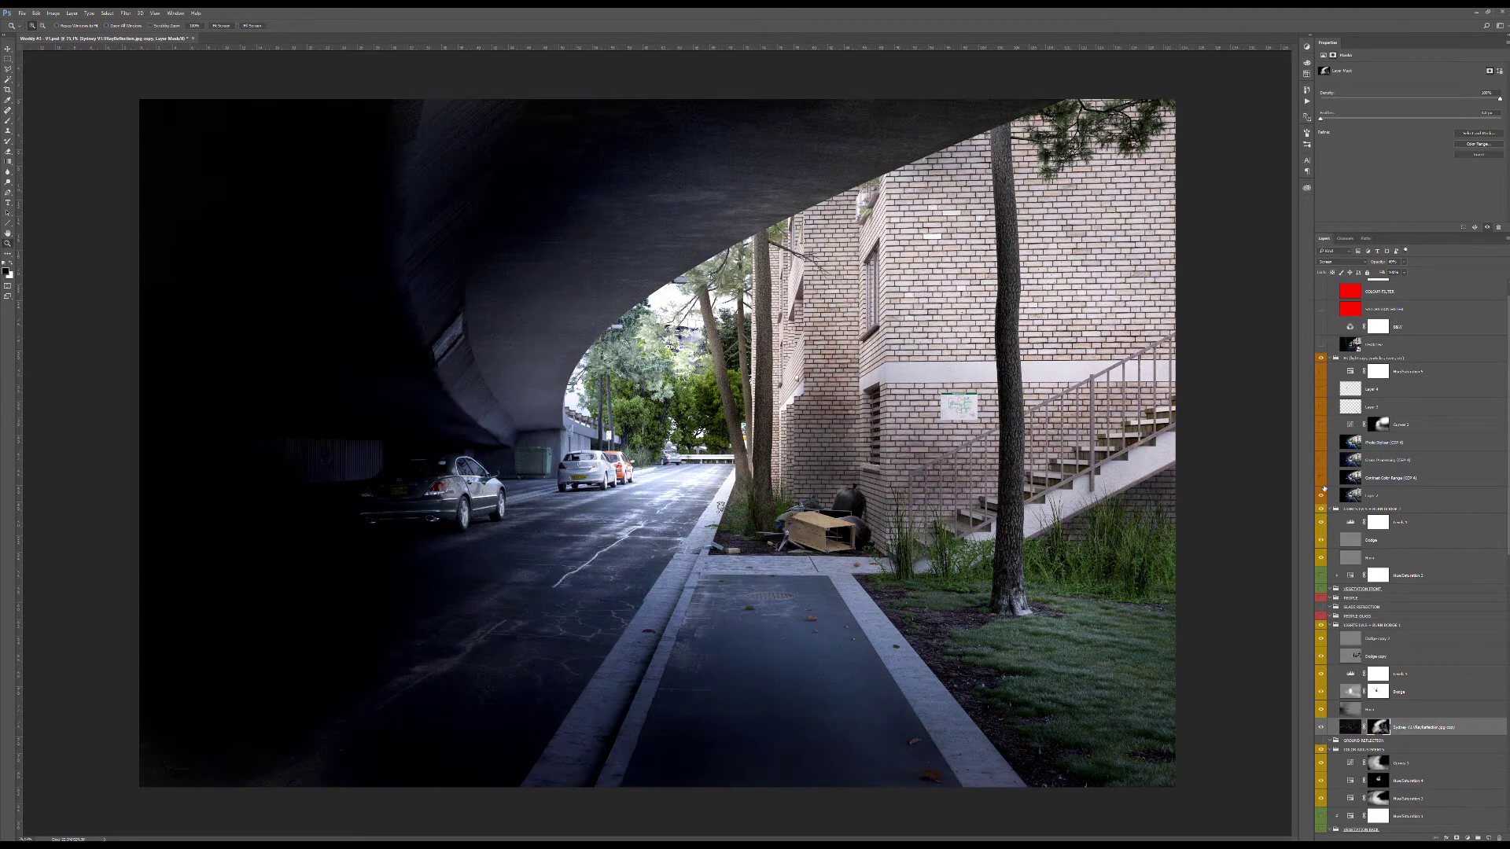
Compare the merged base layer's effect on the image, and open its Camera Raw adjustments for review without changing any sliders.
left_click(1323, 496)
left_click(1323, 496)
left_click(1340, 499)
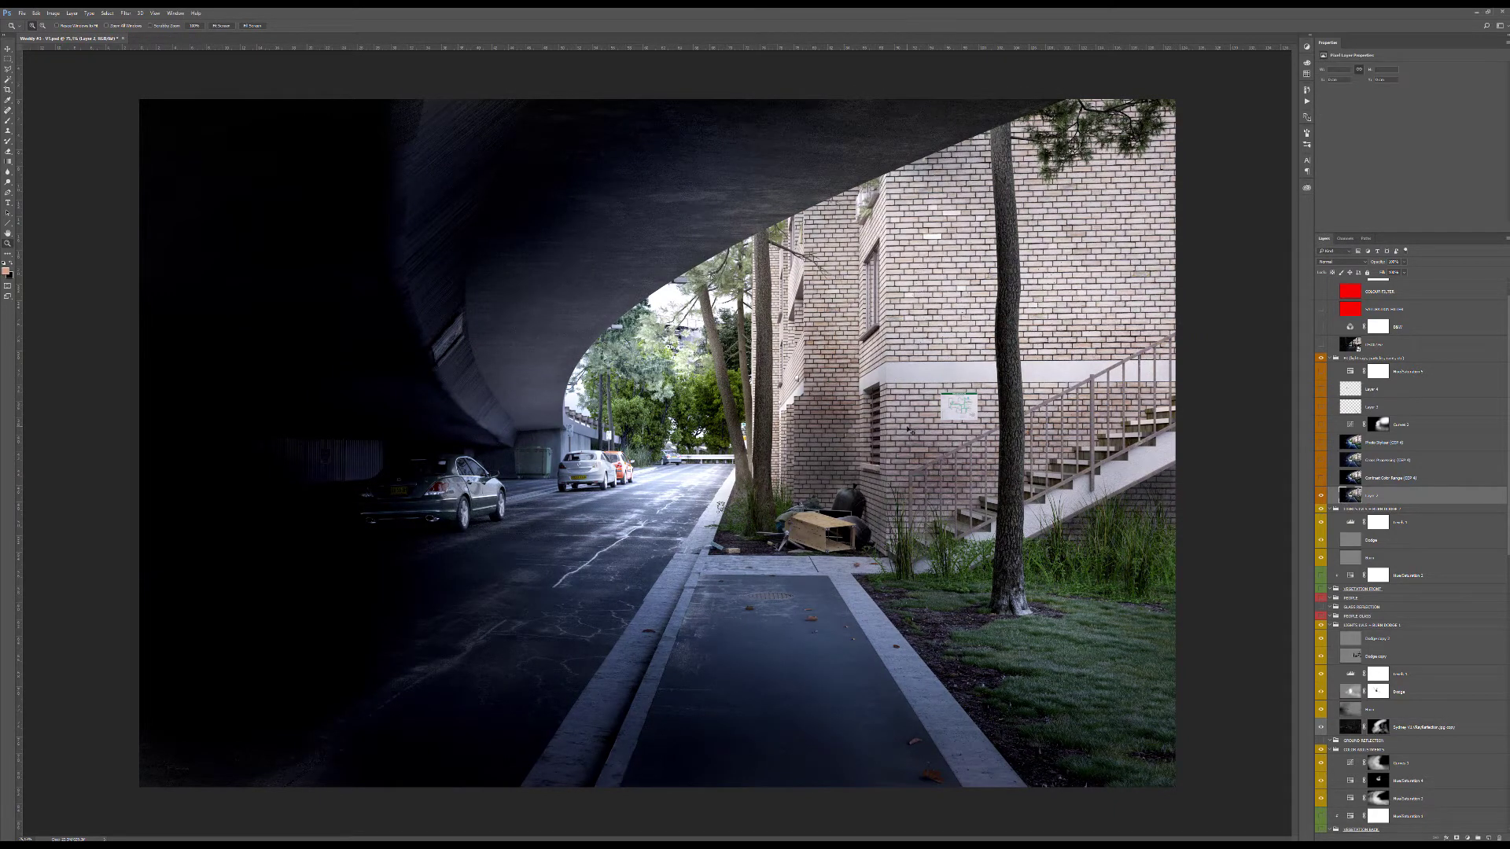
key("ctrl+shift+a")
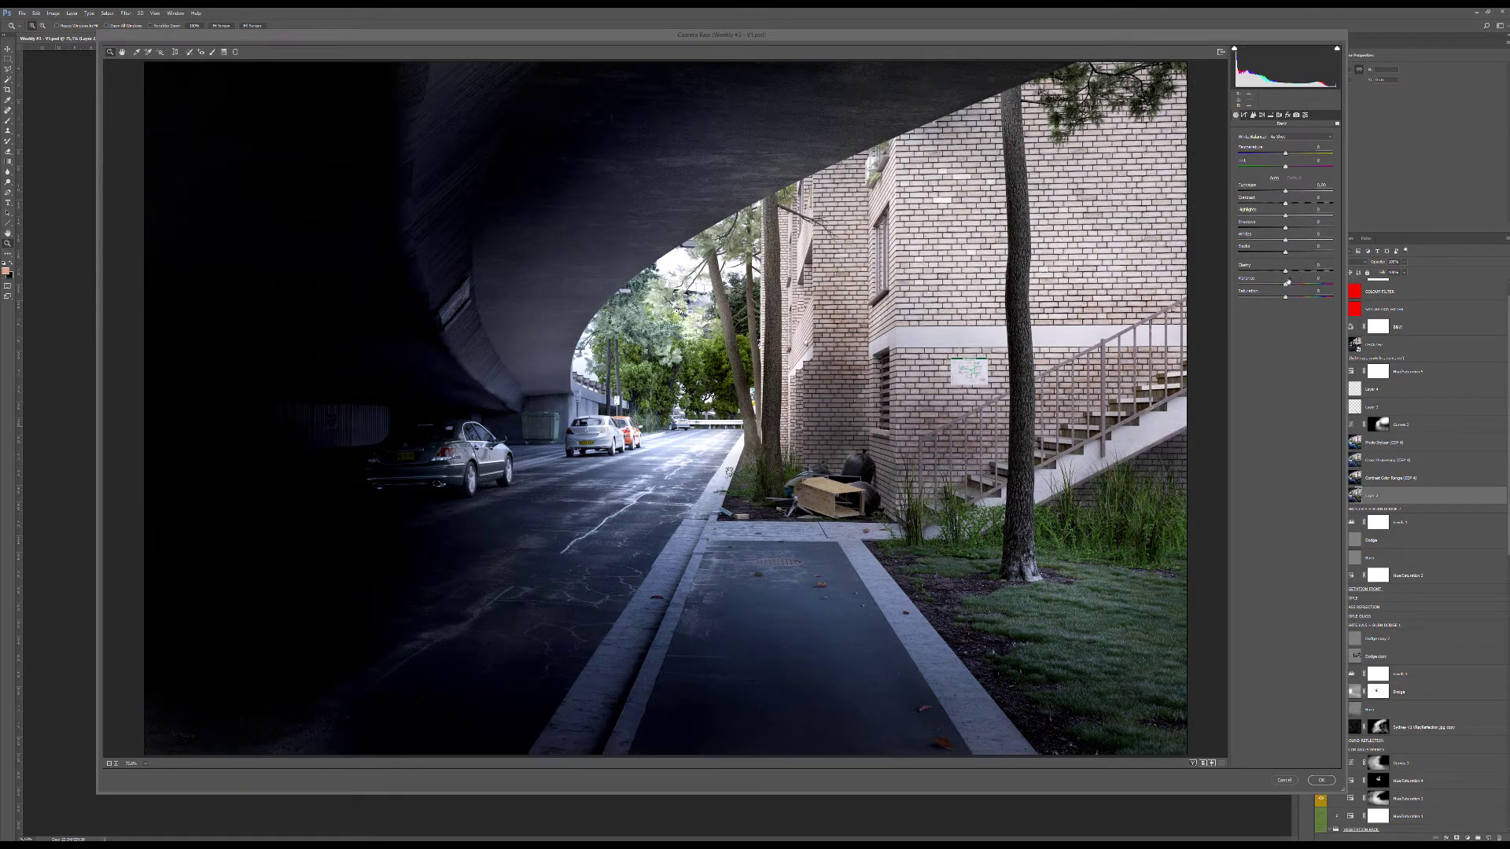
left_click(1322, 780)
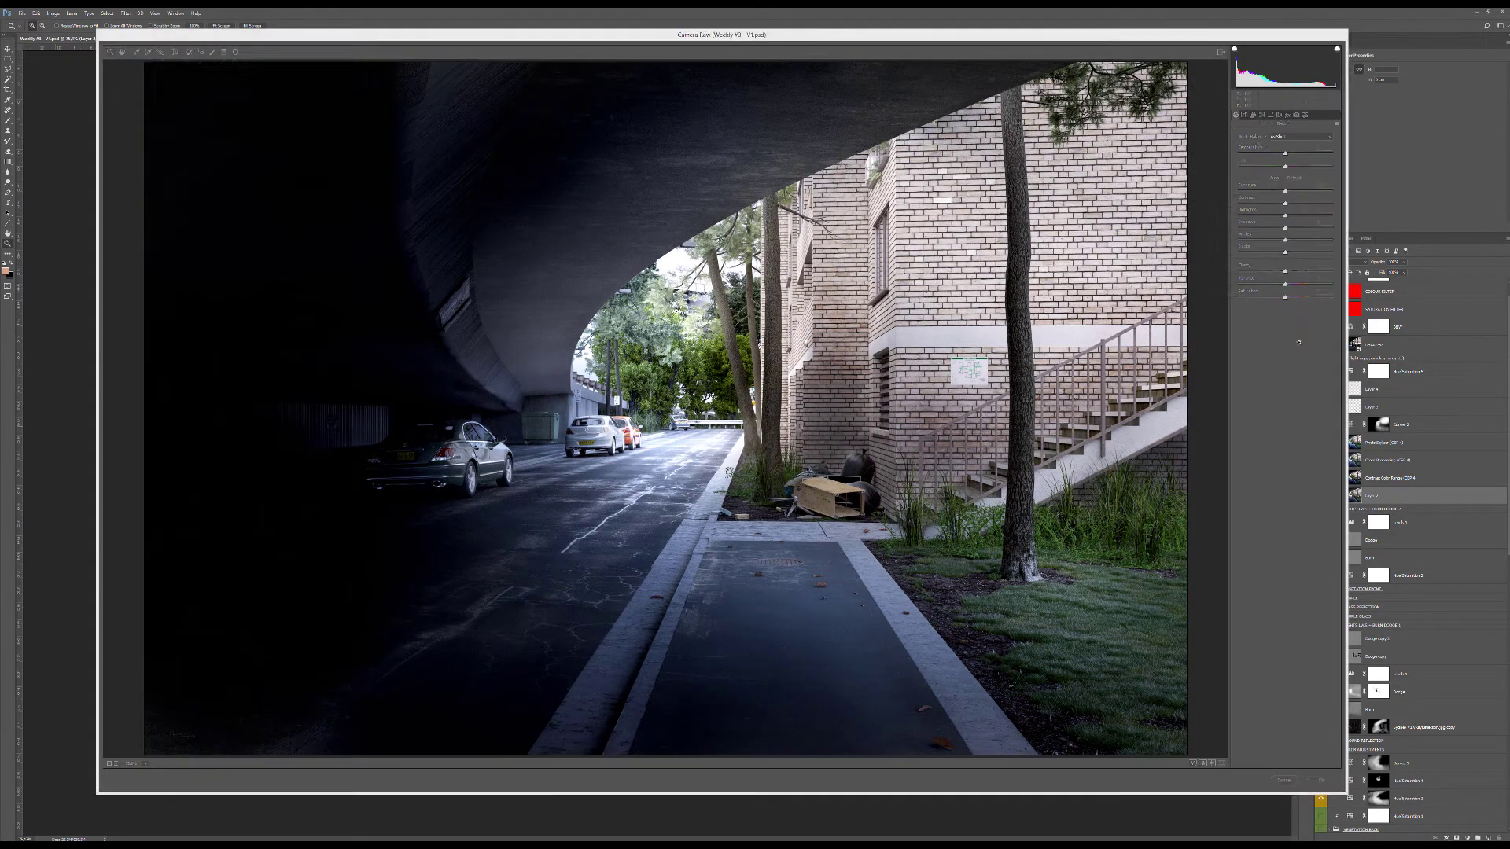
left_click(1320, 497)
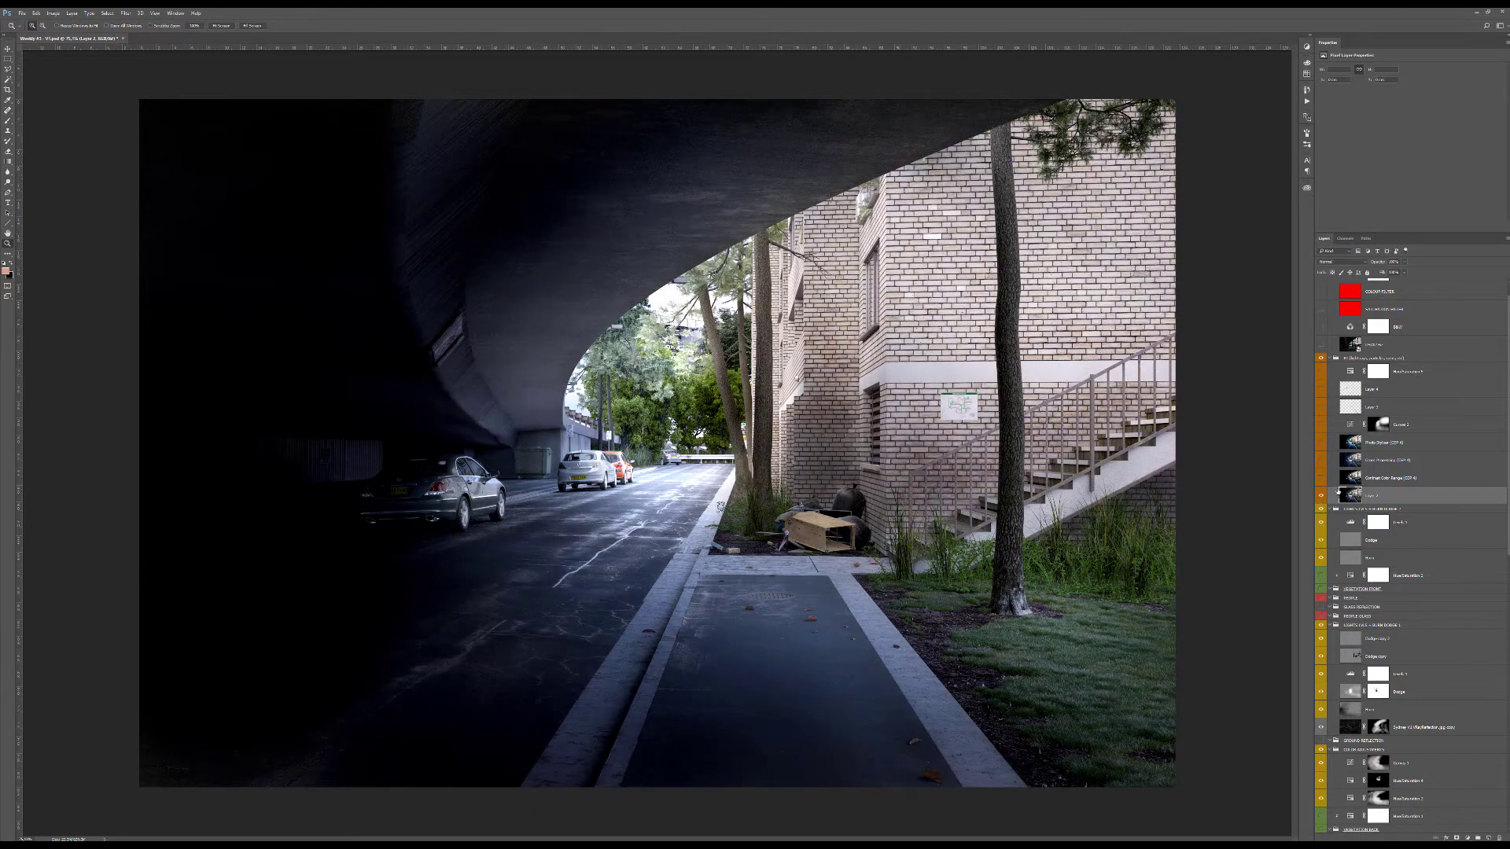
Show the Contrast Color Range, Cross Processing and uppermost CEP 4 filter layers one after another to build up the colour grade.
left_click(1384, 478)
left_click(1321, 478)
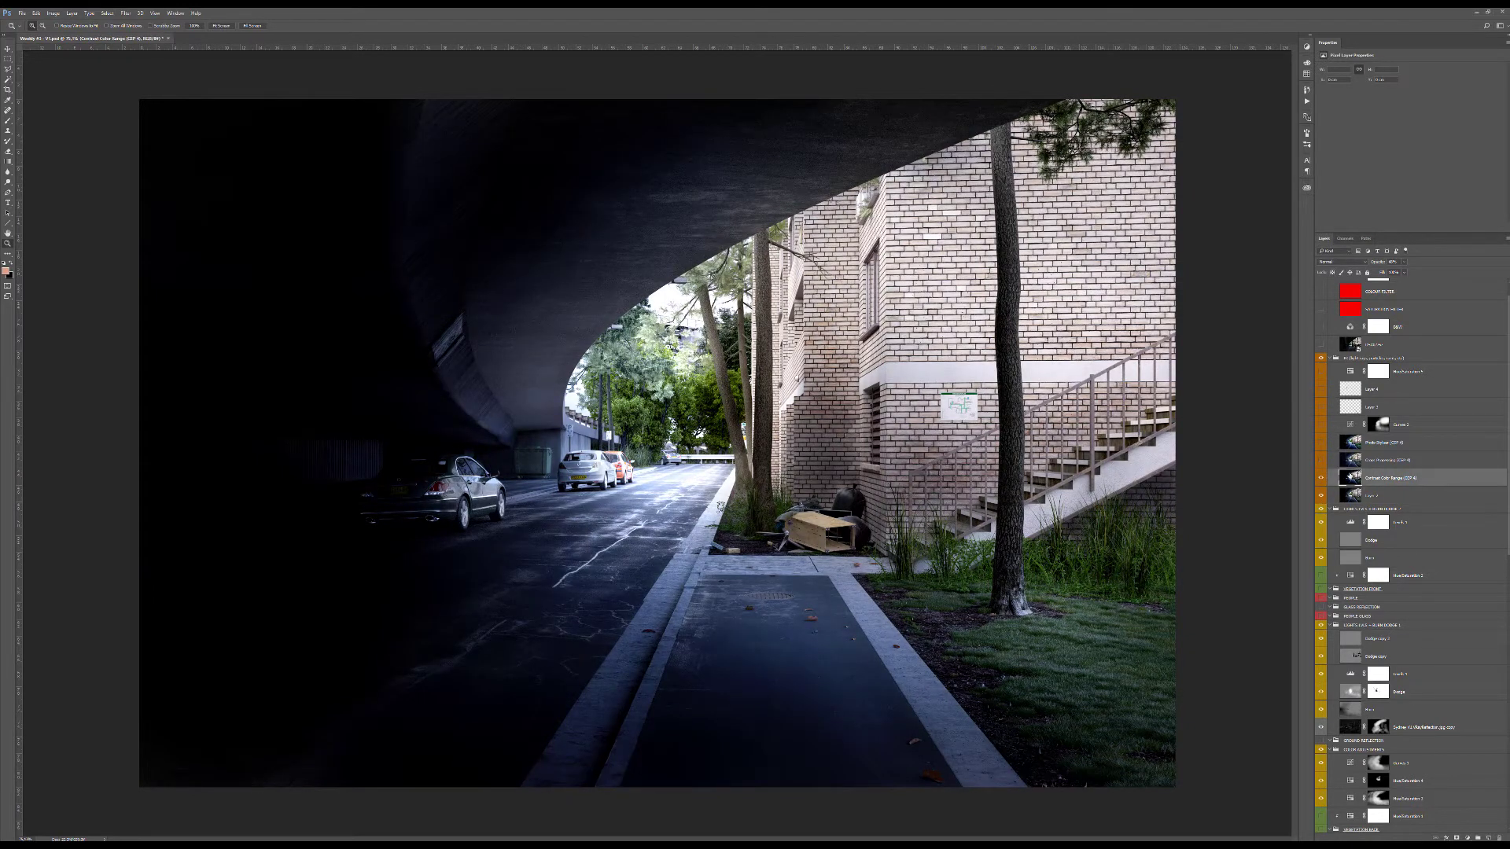
left_click(1353, 462)
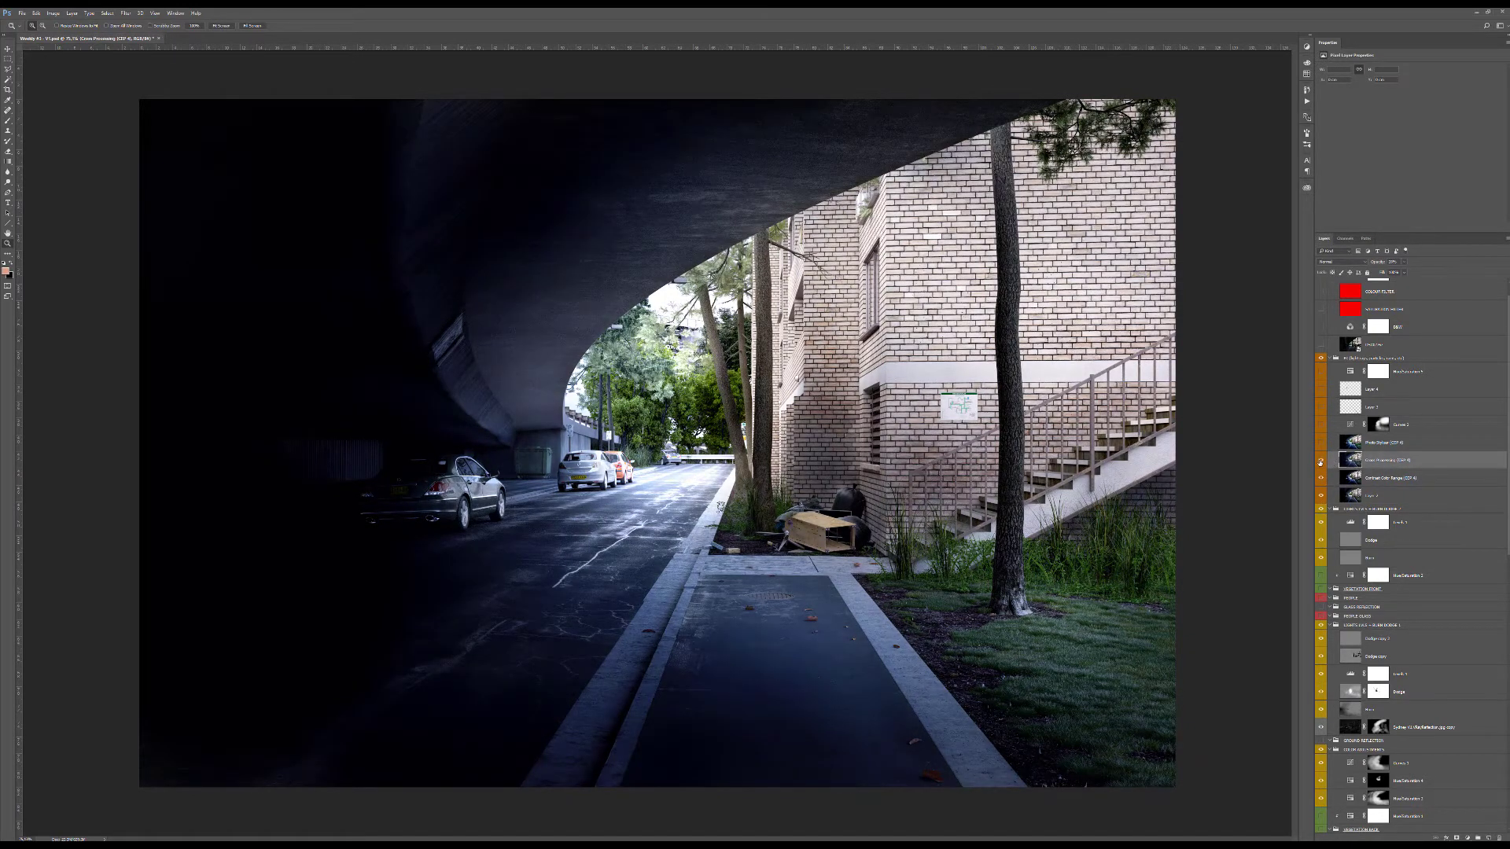
left_click(1340, 443)
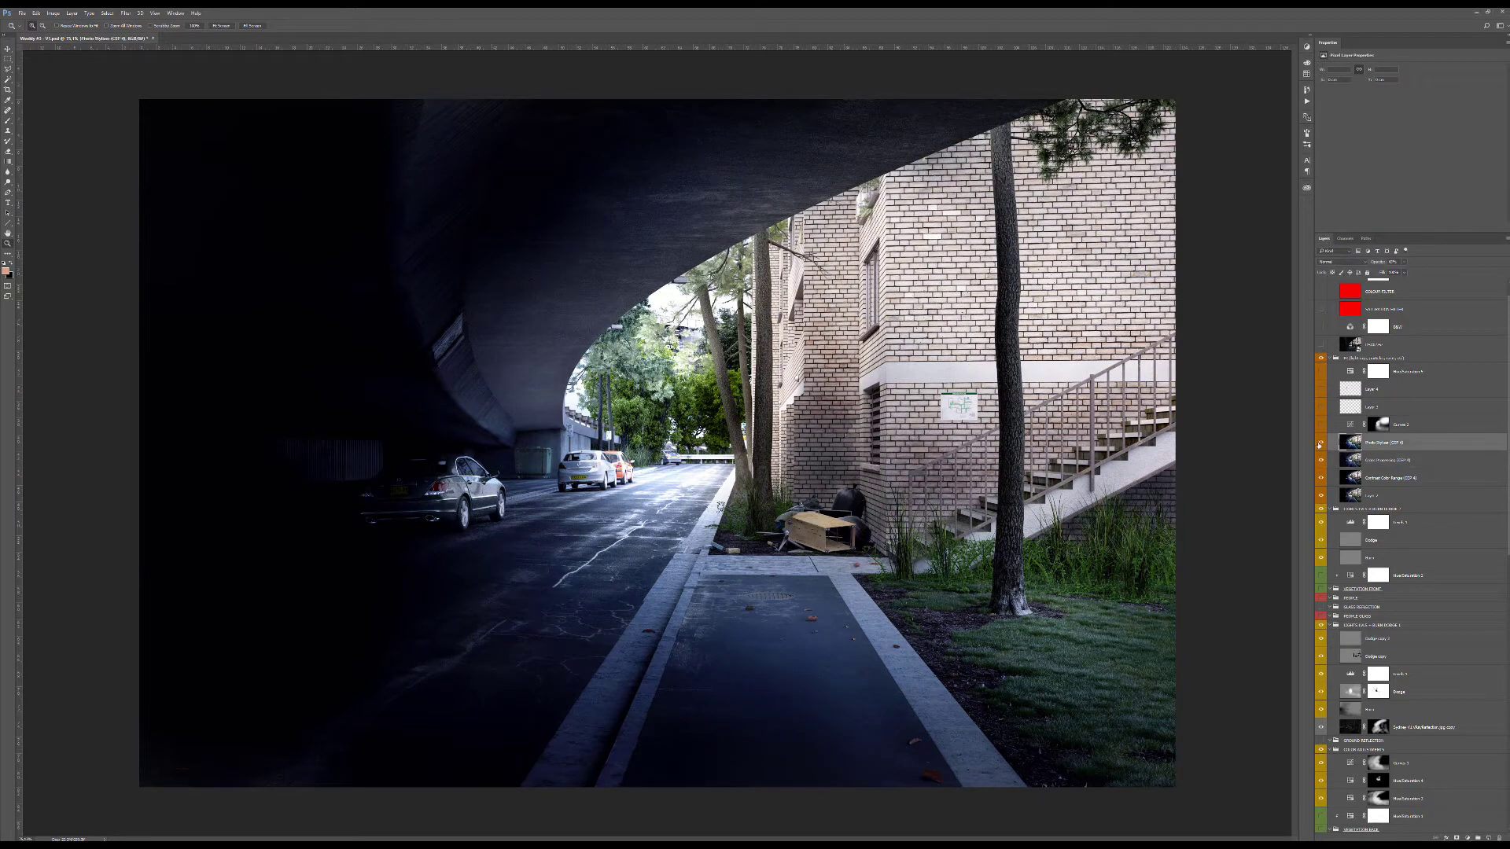
left_click(1321, 444)
Turn on the masked Curves layer above the filter layers and compare the image with and without it.
left_click(1341, 425)
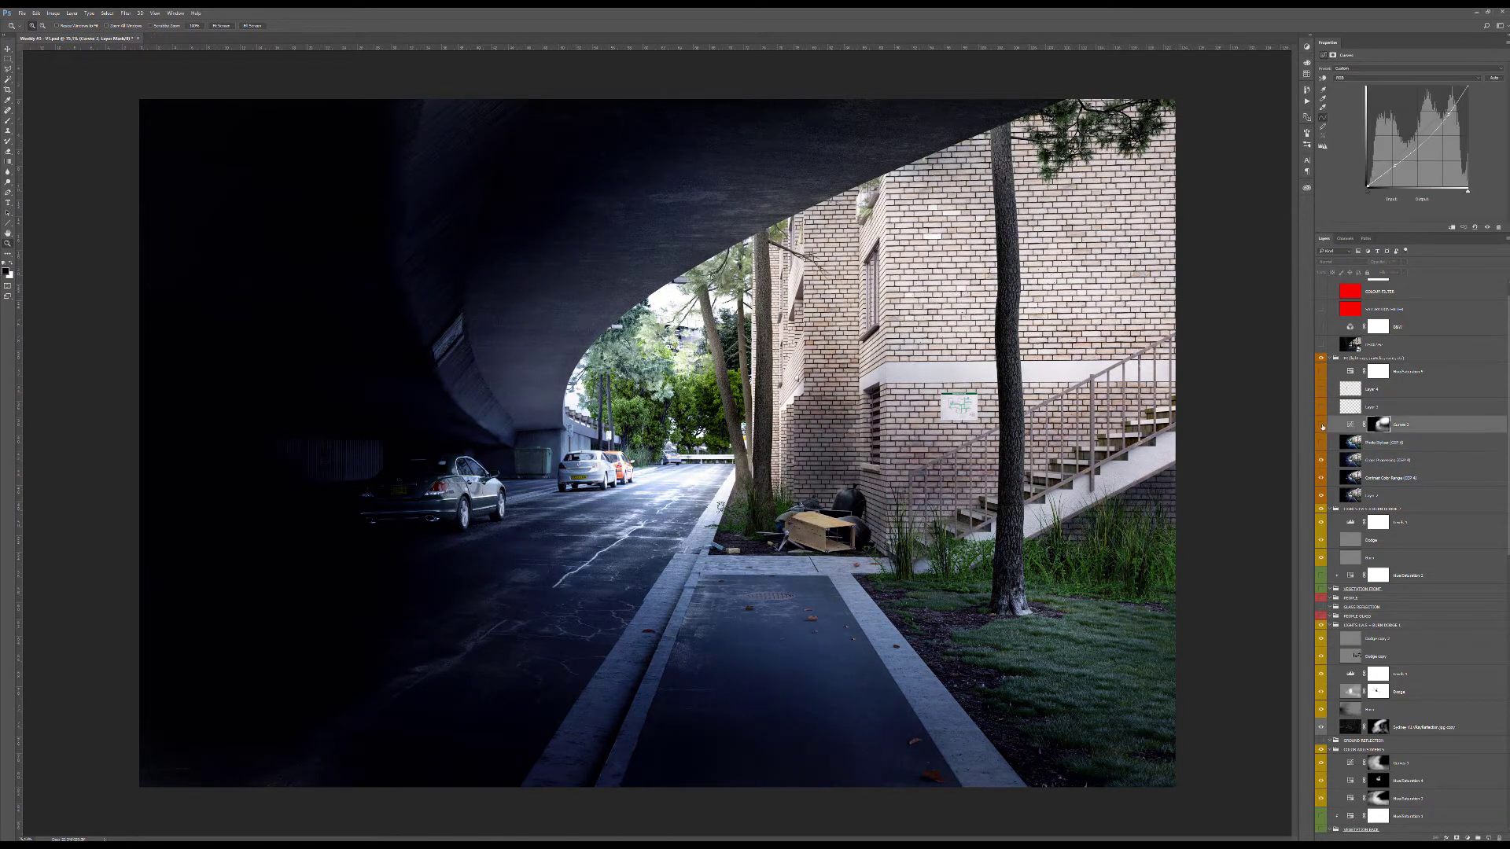
left_click(1320, 425)
left_click(1320, 426)
left_click(1321, 426)
left_click(1352, 426)
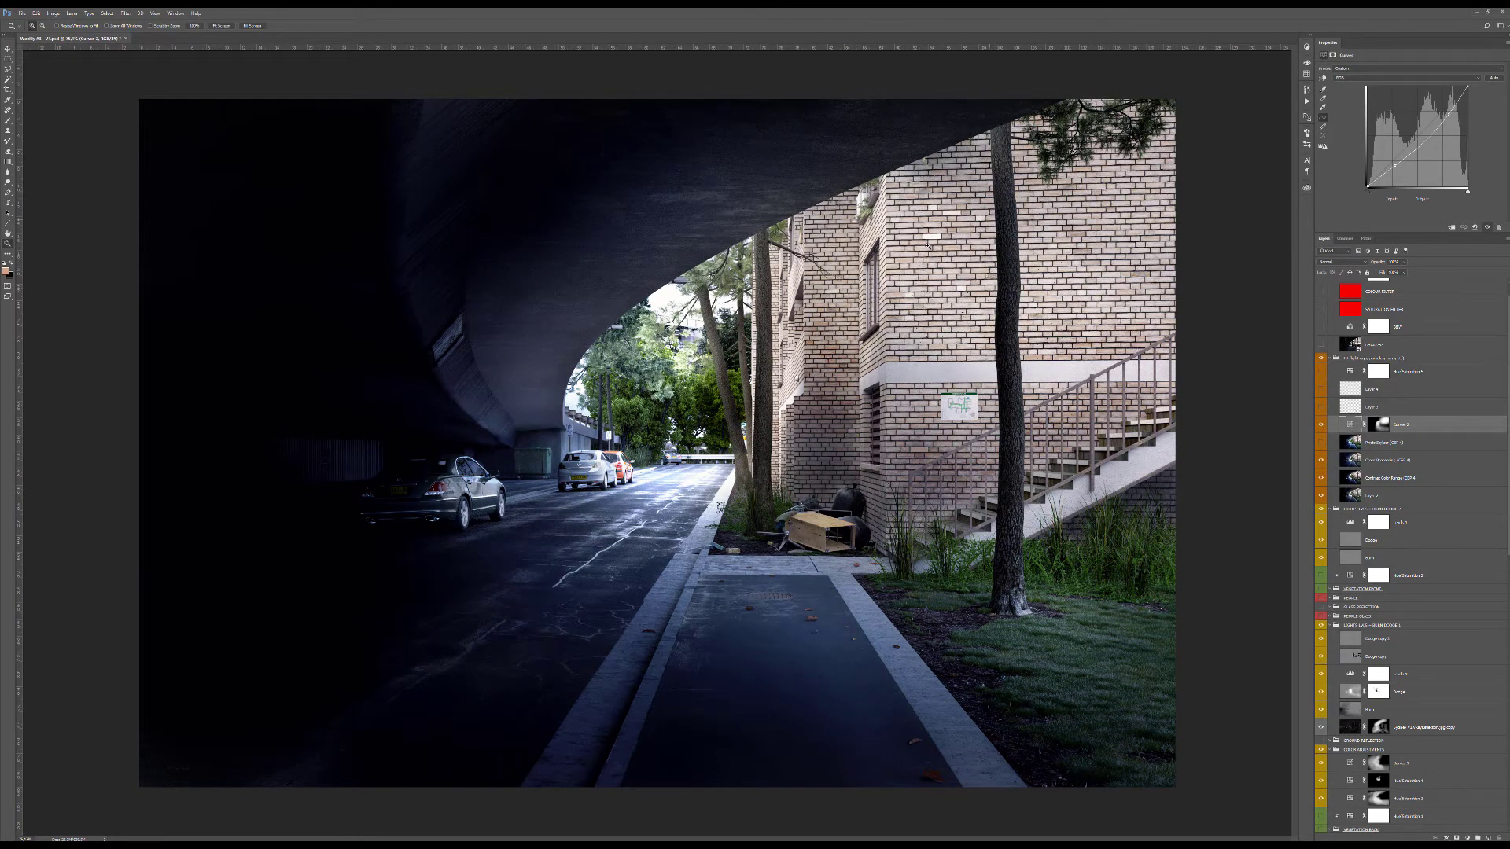
Select the dirt layer above the Curves layer and compare the pavement edge with and without it up close.
left_click(1335, 407)
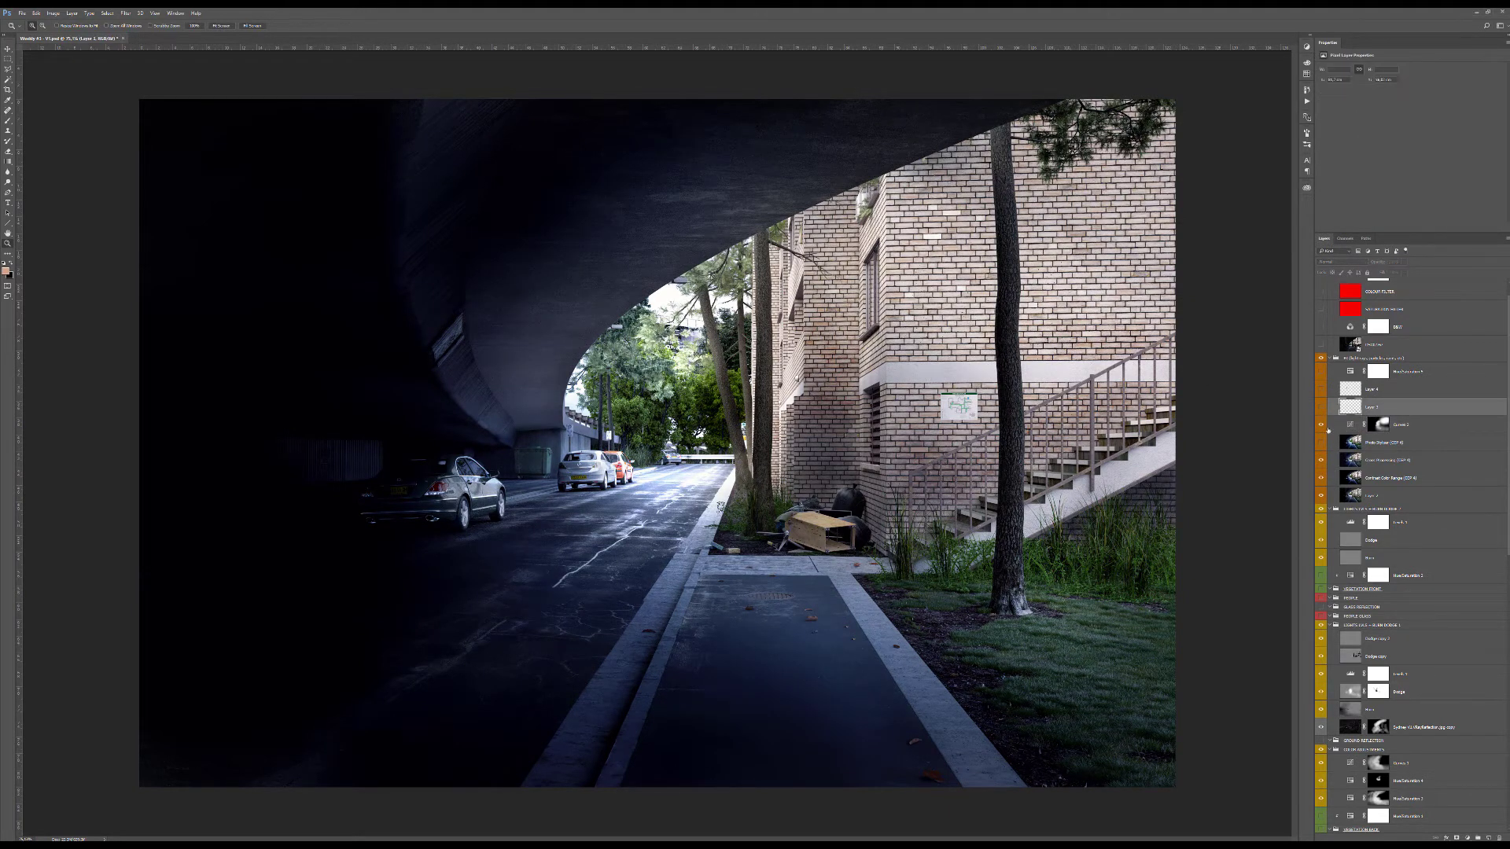
left_click(1322, 406)
left_click(936, 663)
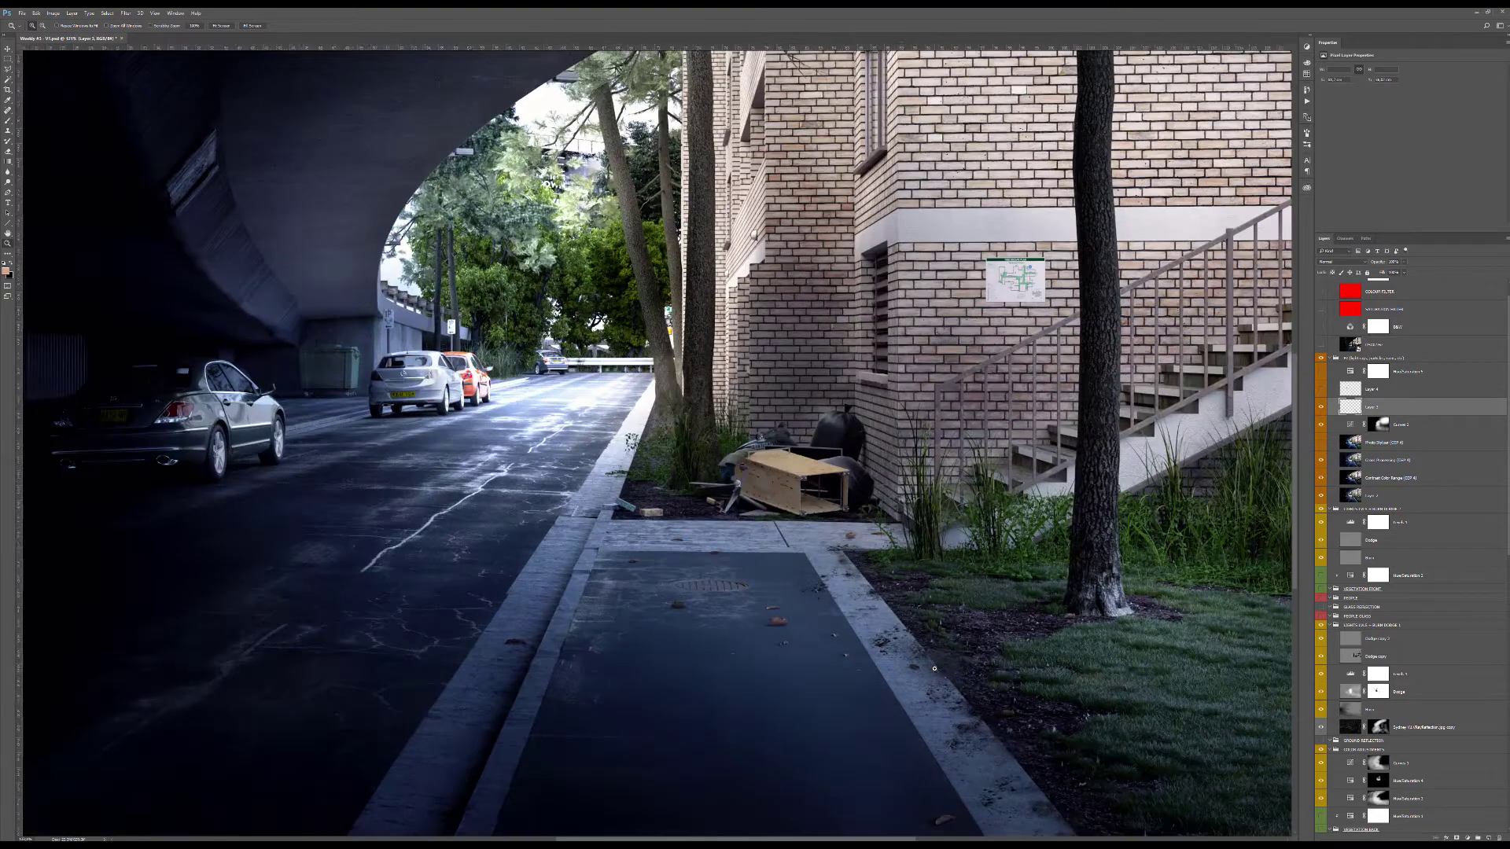
key("v")
left_click(1321, 406)
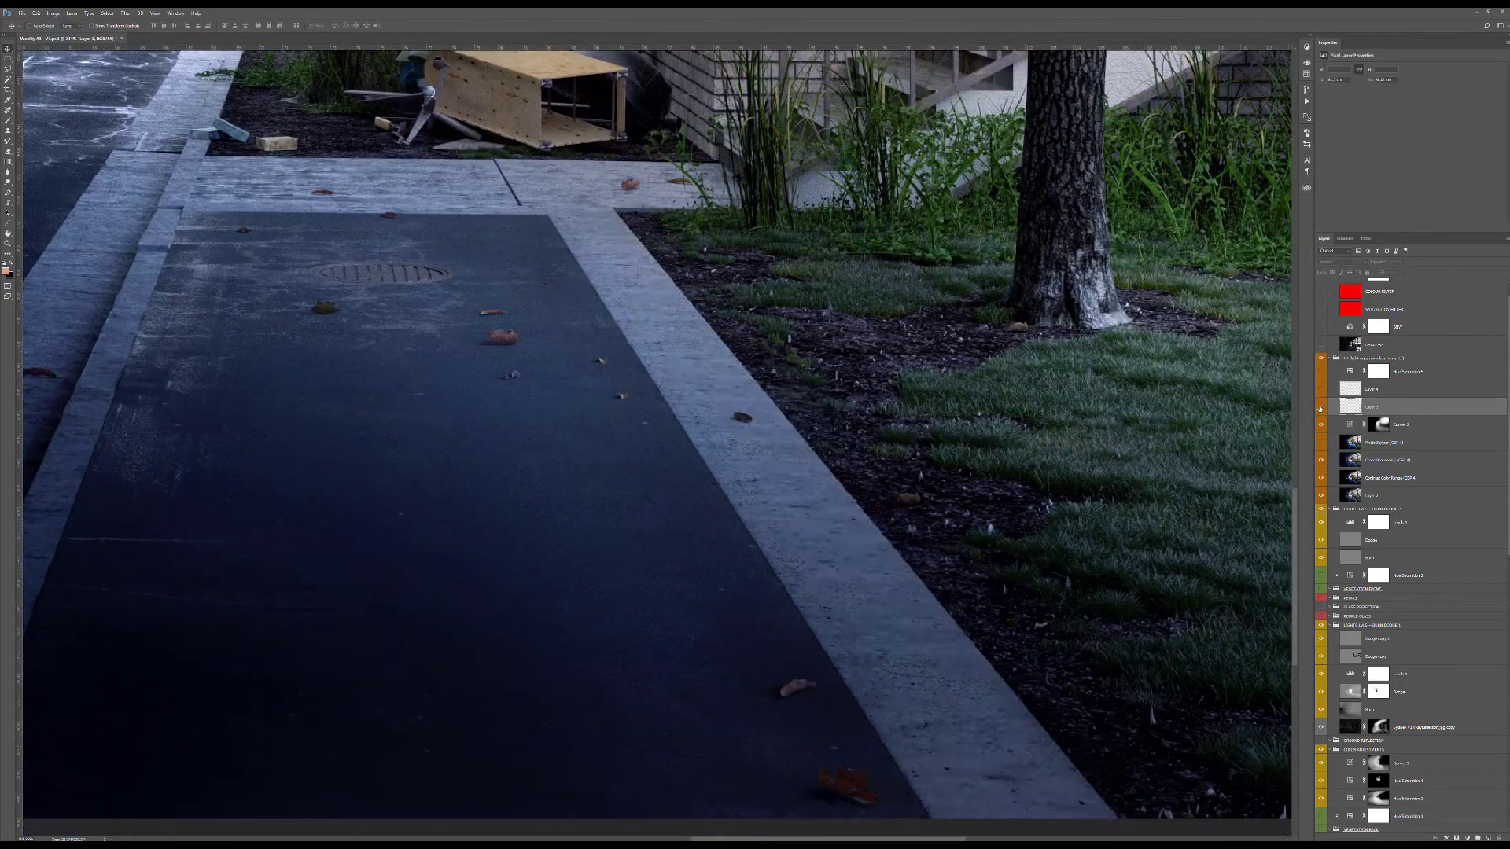
left_click(1322, 406)
key("ctrl+minus")
scroll(832, 504, "down", 11, "alt")
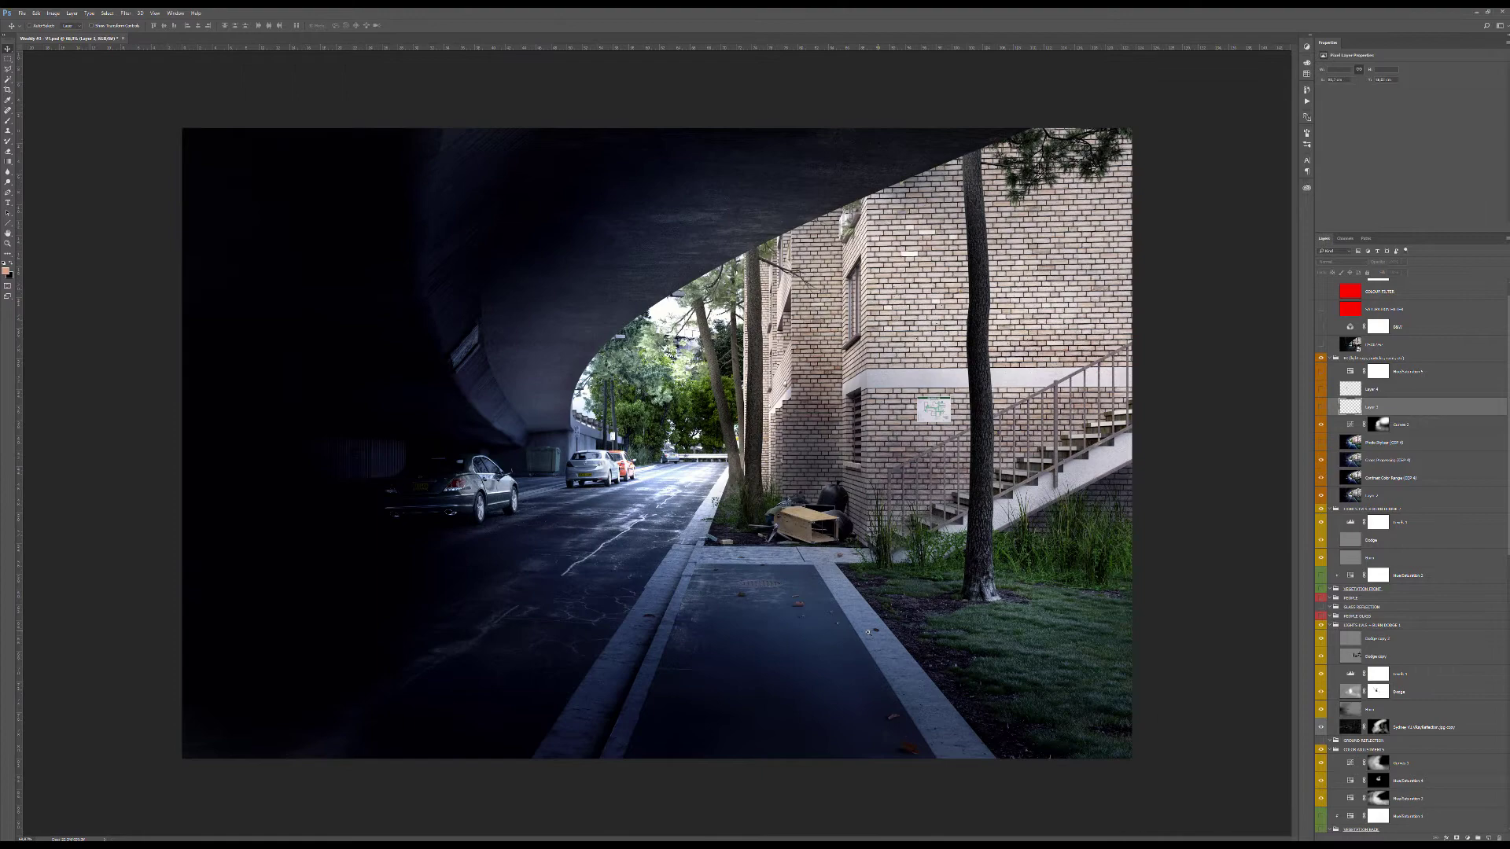
Examine the concrete path edging beside the mulch up close, first without and then with the painted dirt.
key("z")
left_click(867, 630)
left_click_drag(868, 630, 772, 400)
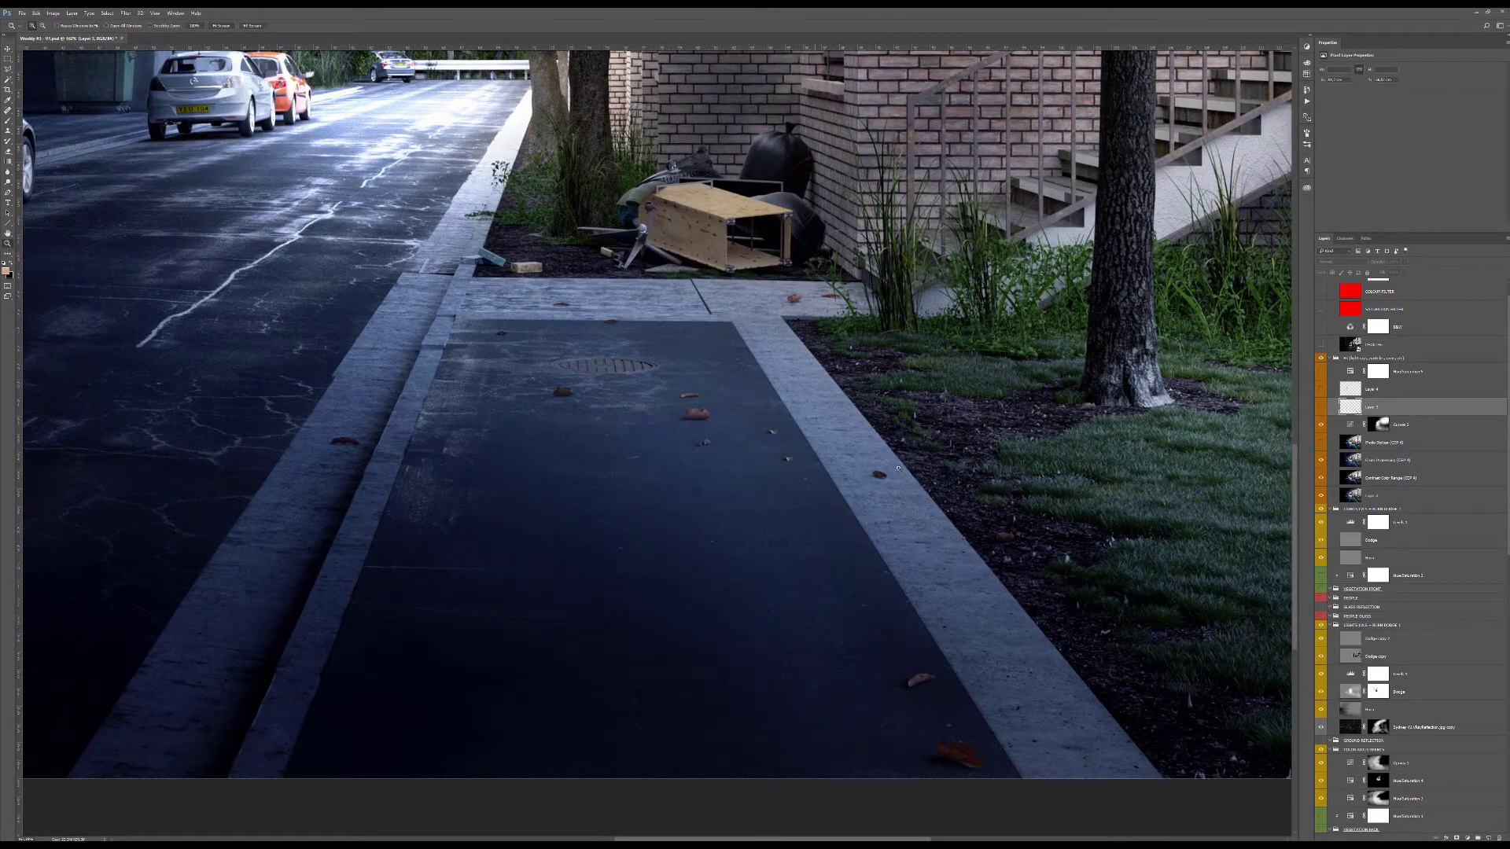
left_click(982, 636, "alt")
left_click(983, 636)
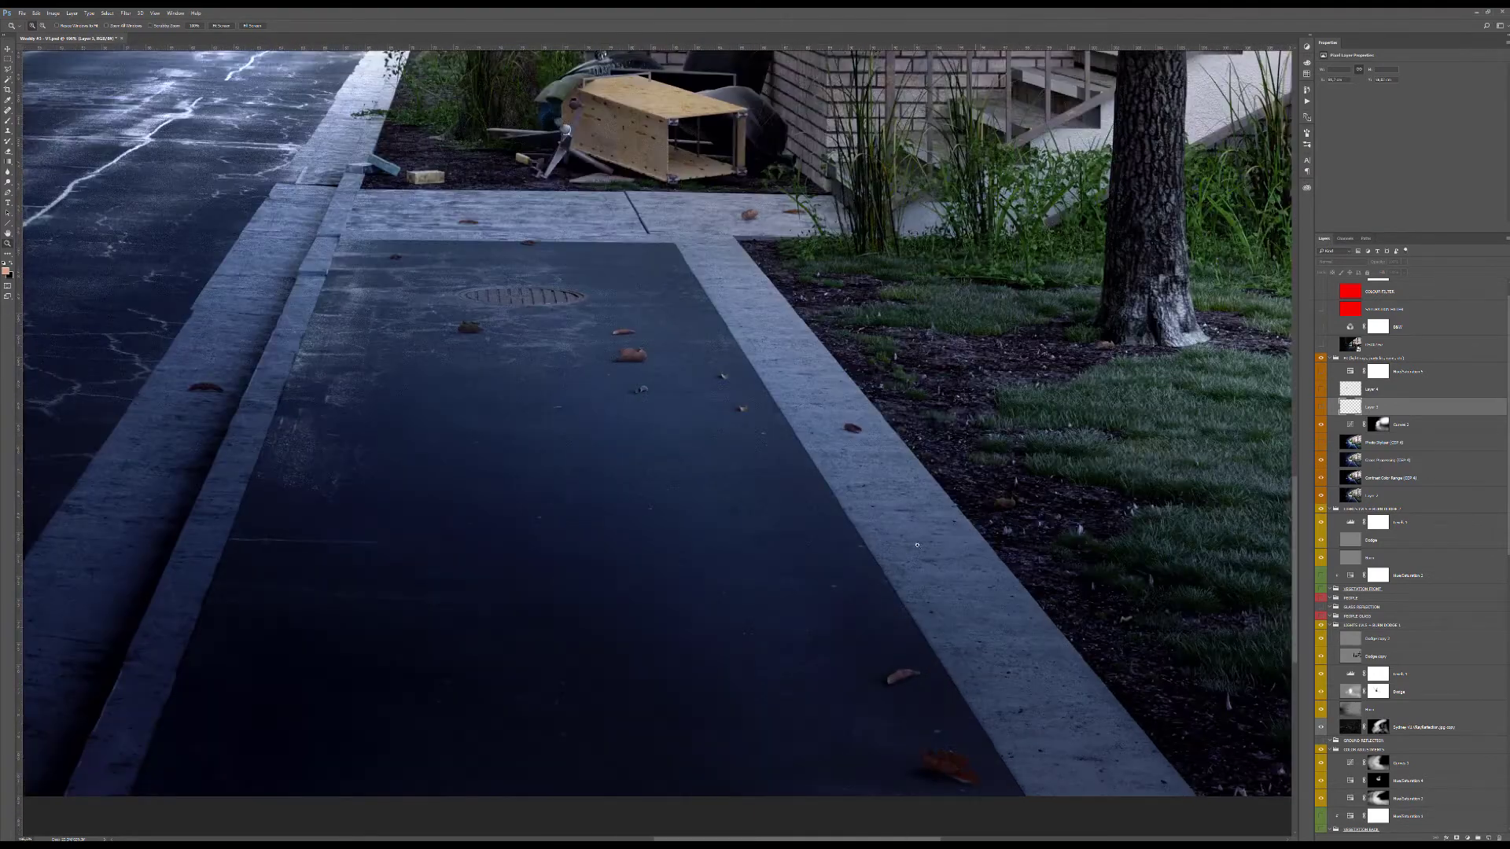
key("ctrl+minus")
key("ctrl+minus")
key("ctrl+minus")
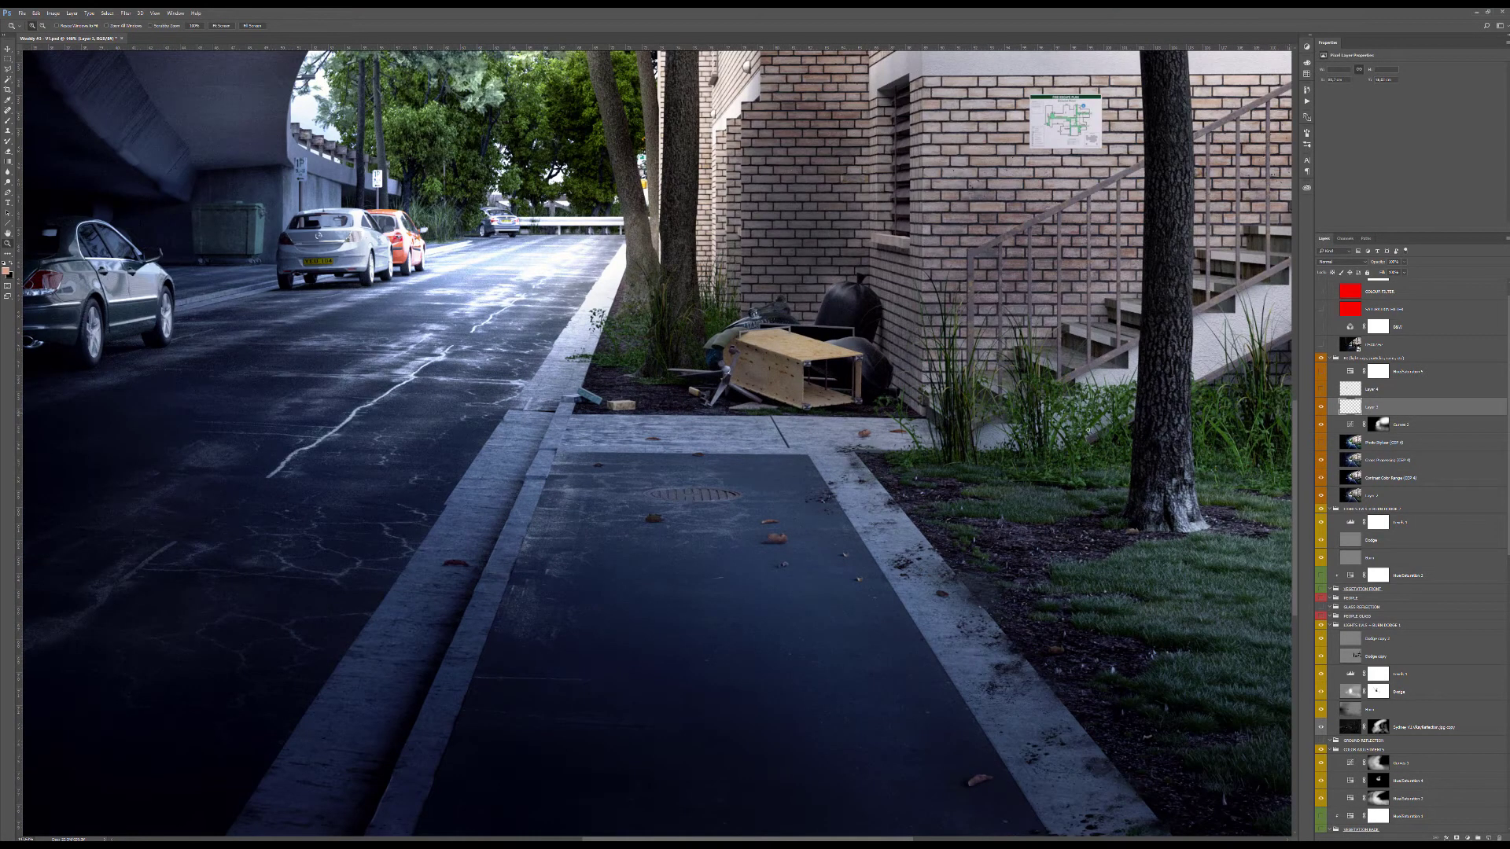
scroll(881, 571, "down", 2, "alt")
left_click_drag(881, 570, 898, 550)
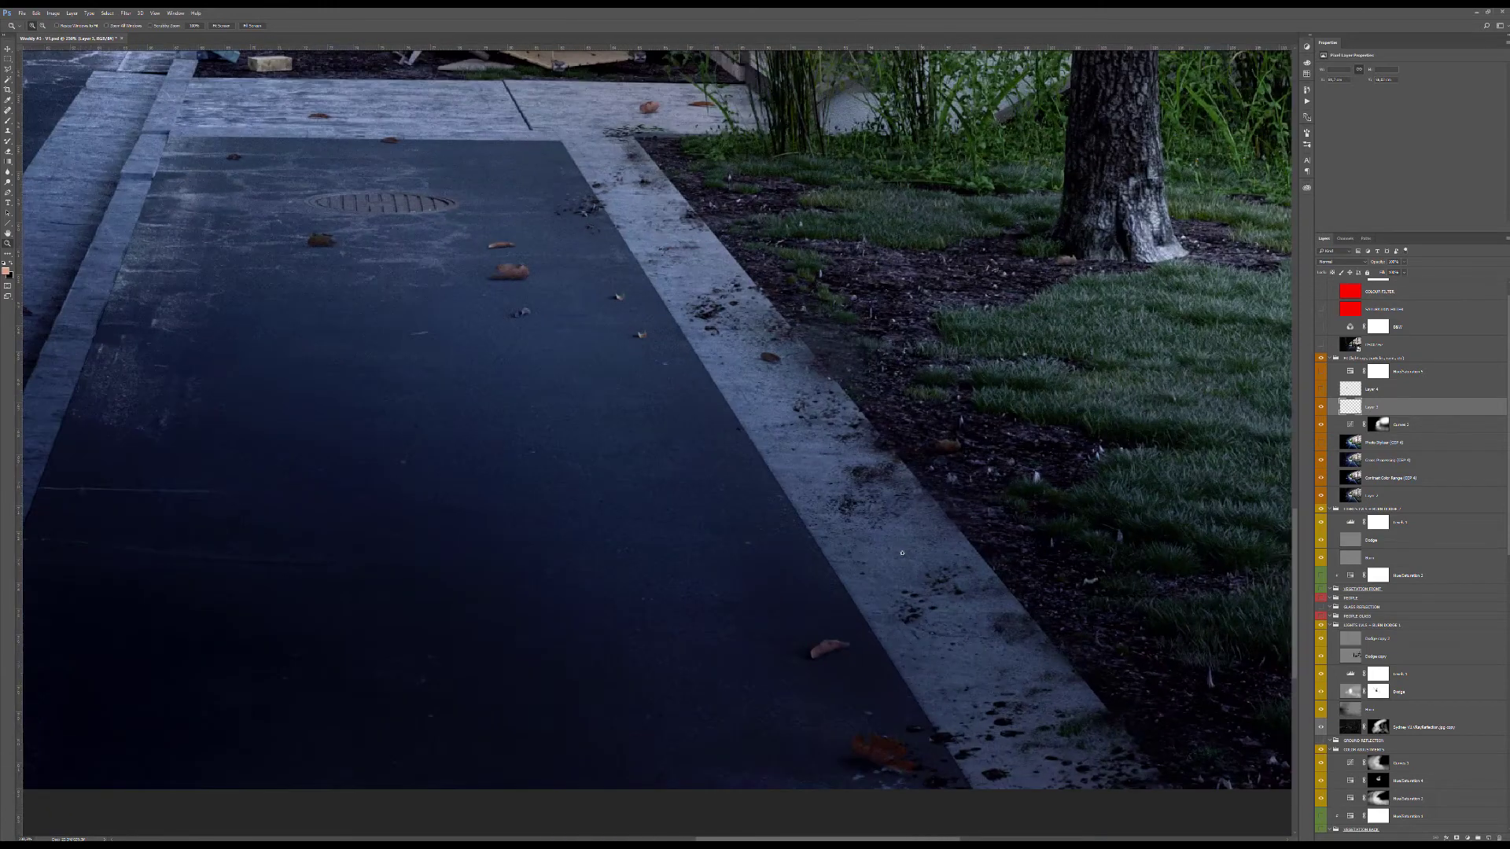
Demonstrate the Brush and Clone Stamp tools for the path-edge dirt, resizing the stamp, and compare the dirt layer on and off.
key("b")
scroll(749, 396, "up", 3)
left_click_drag(814, 534, 691, 432)
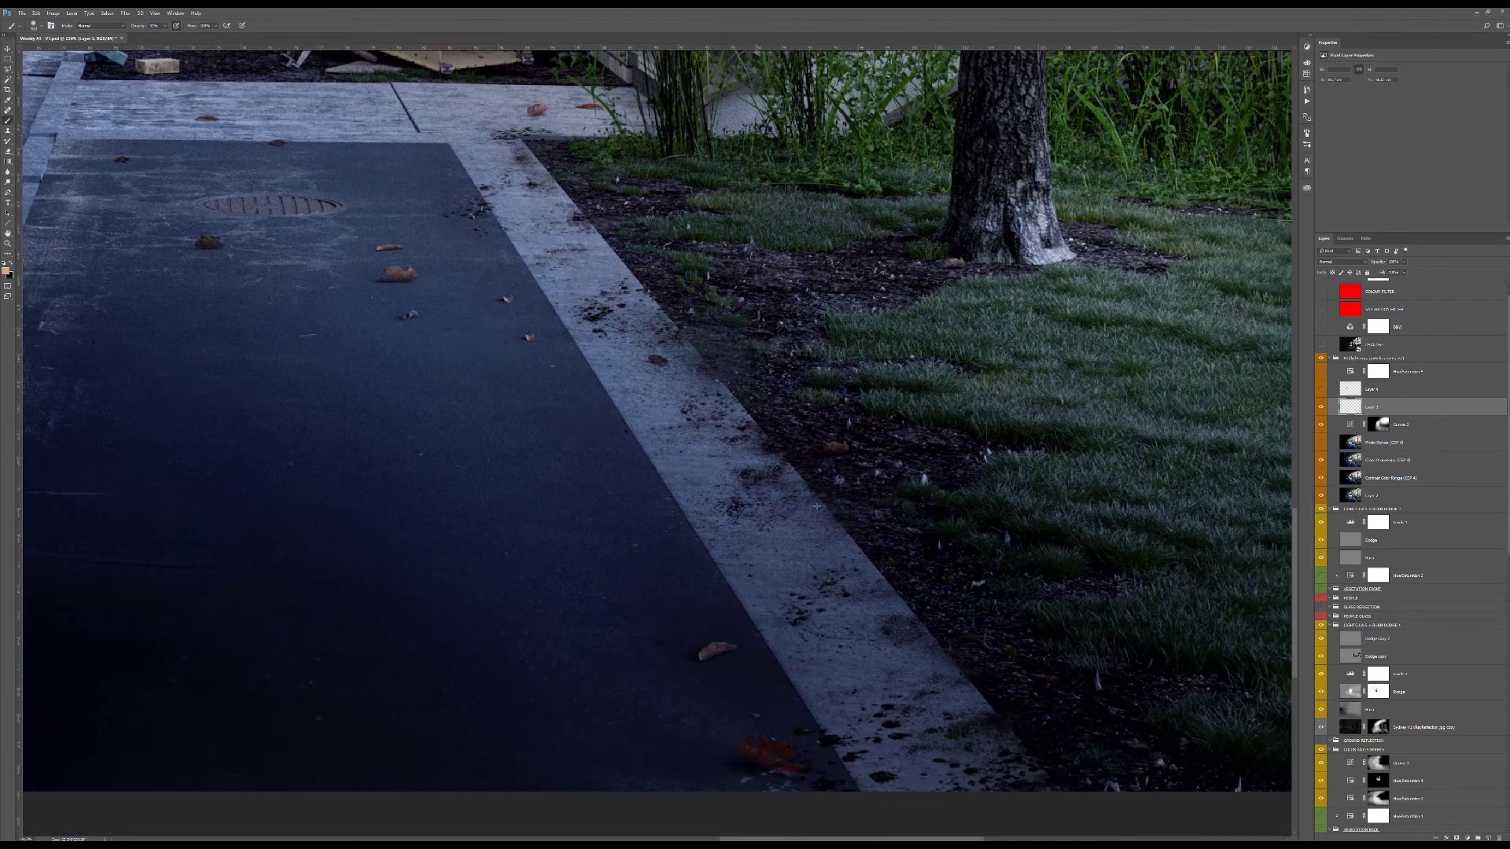
key("s")
right_click_drag(809, 529, 777, 501, "alt")
right_click_drag(851, 456, 771, 476, "alt")
left_click(1320, 407)
left_click(1321, 407)
key("ctrl+minus")
key("ctrl+minus")
key("ctrl+minus")
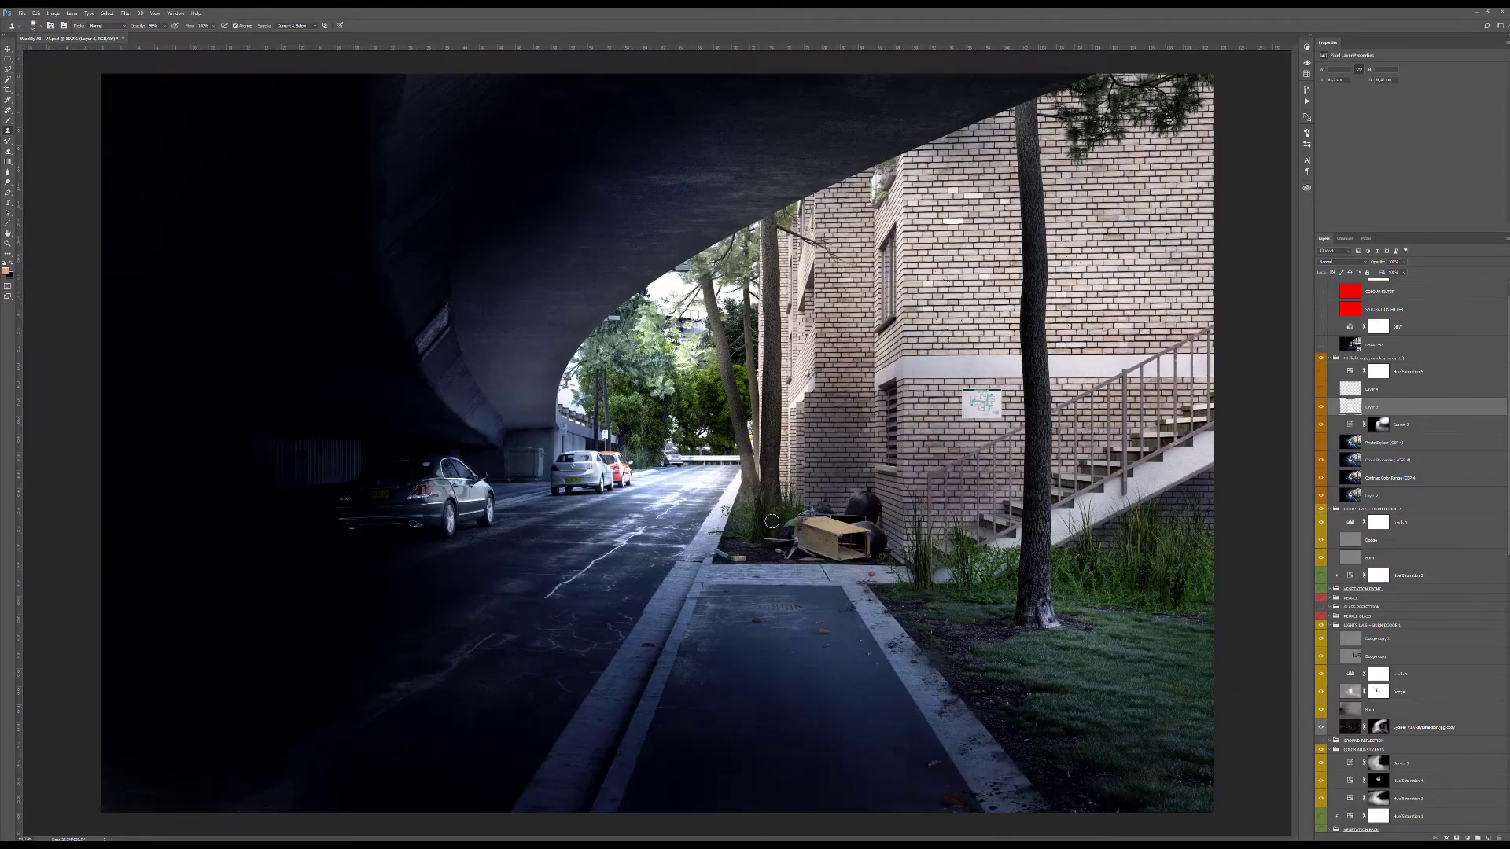
View the retouching layer above the dirt layer on its own, and compare the full composite with and without it.
key("v")
left_click(1322, 389, "alt")
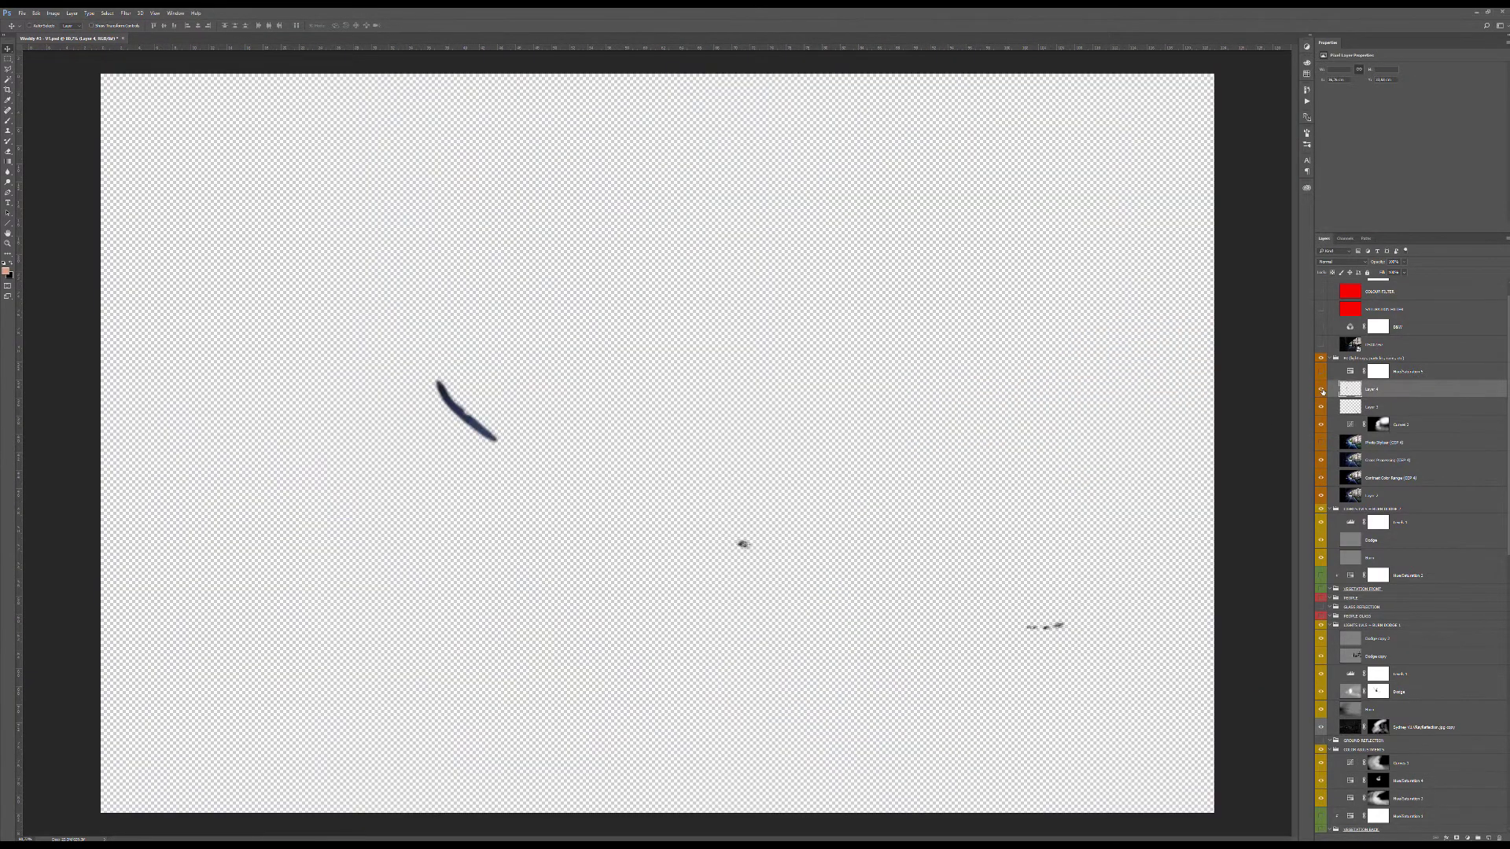
left_click(1321, 389, "alt")
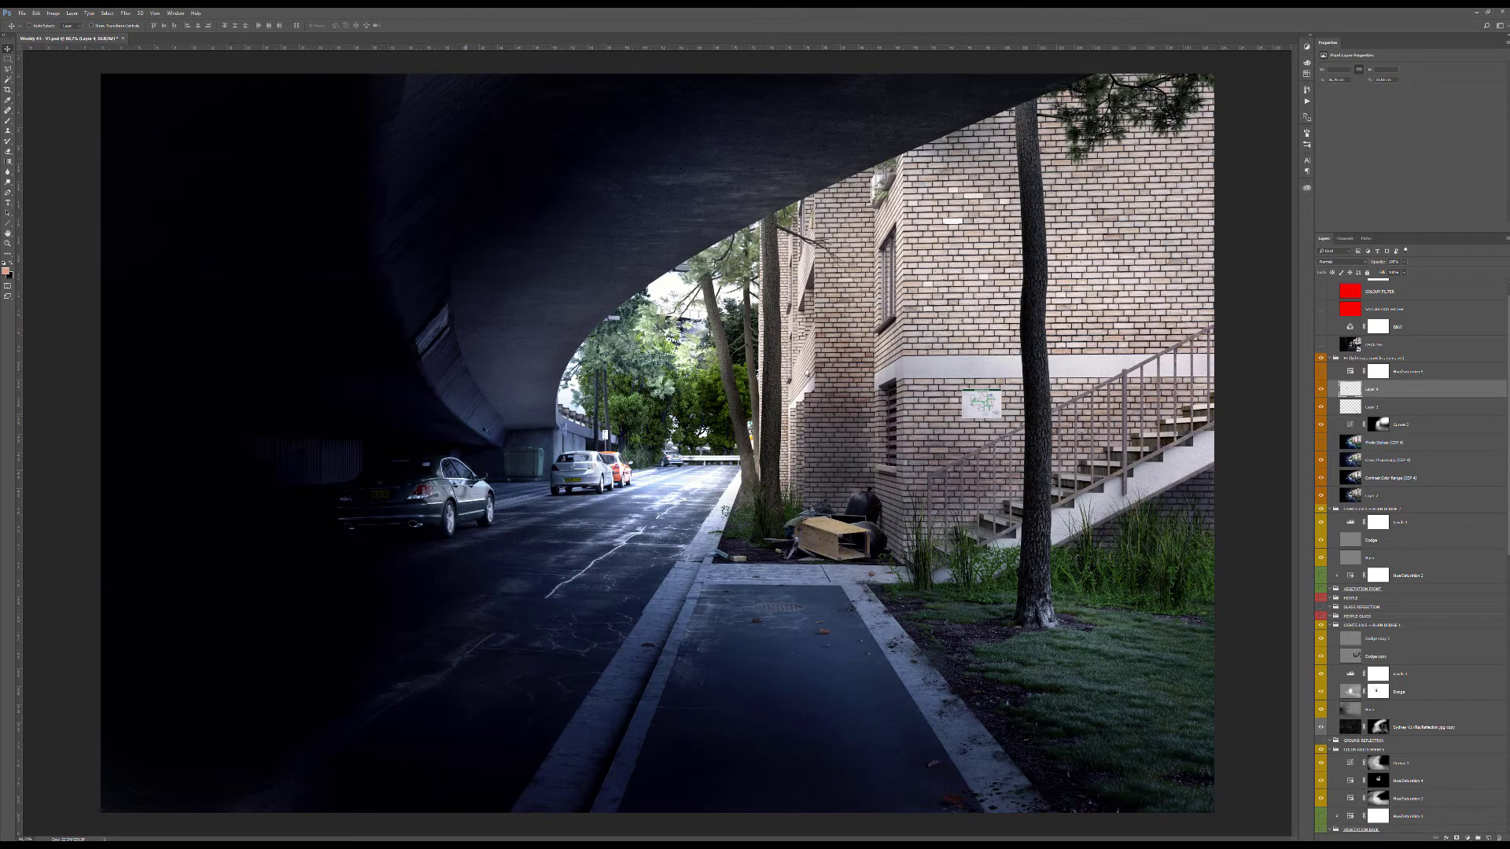
left_click(1321, 389)
left_click(1321, 389)
key("z")
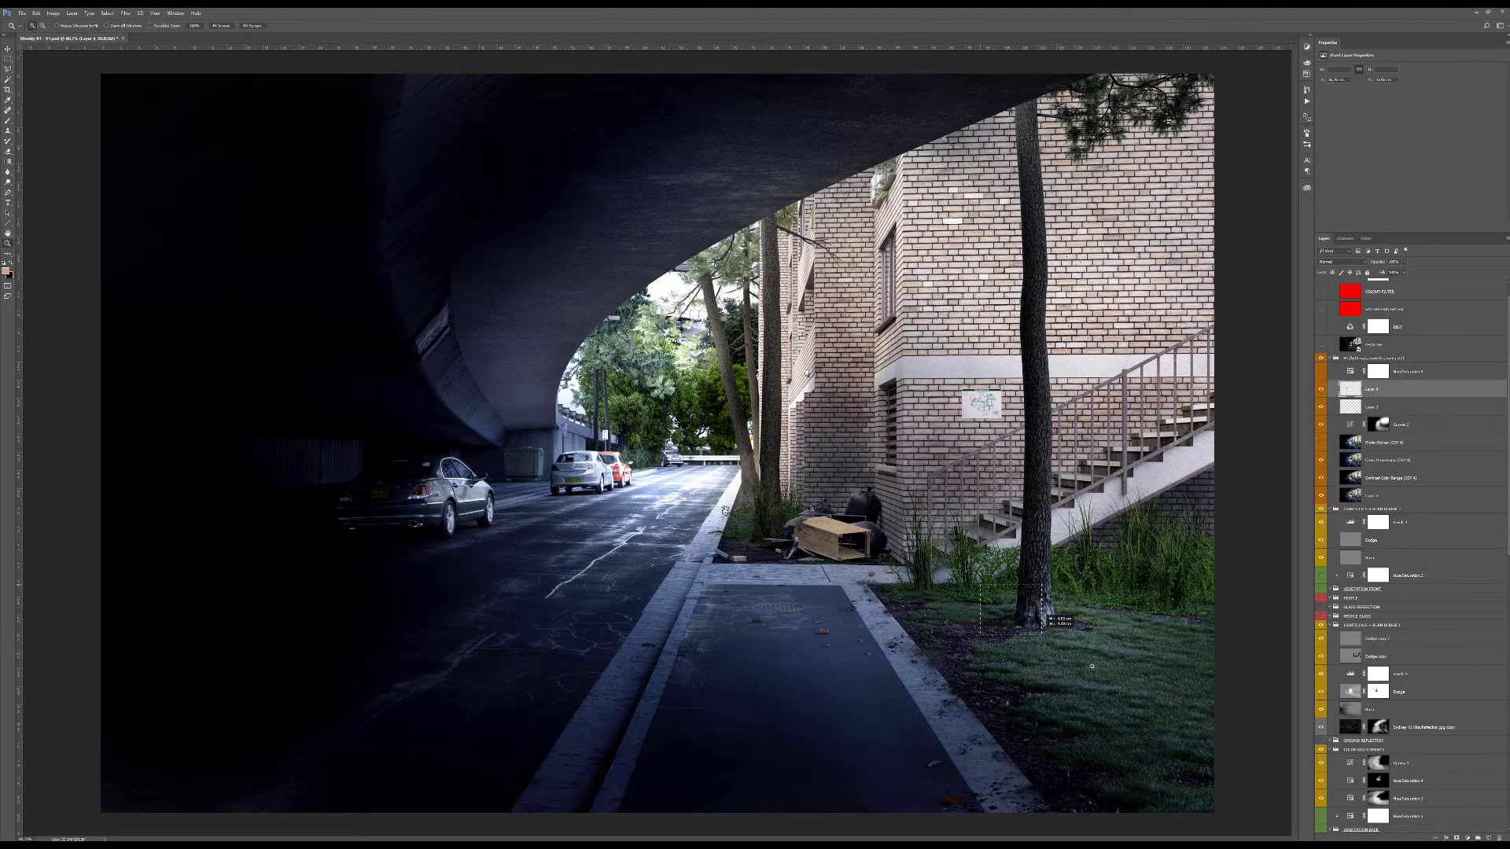
Compare the base of the large tree trunk up close with the retouching layer off and on.
left_click_drag(1068, 633, 1251, 633)
left_click(1321, 388)
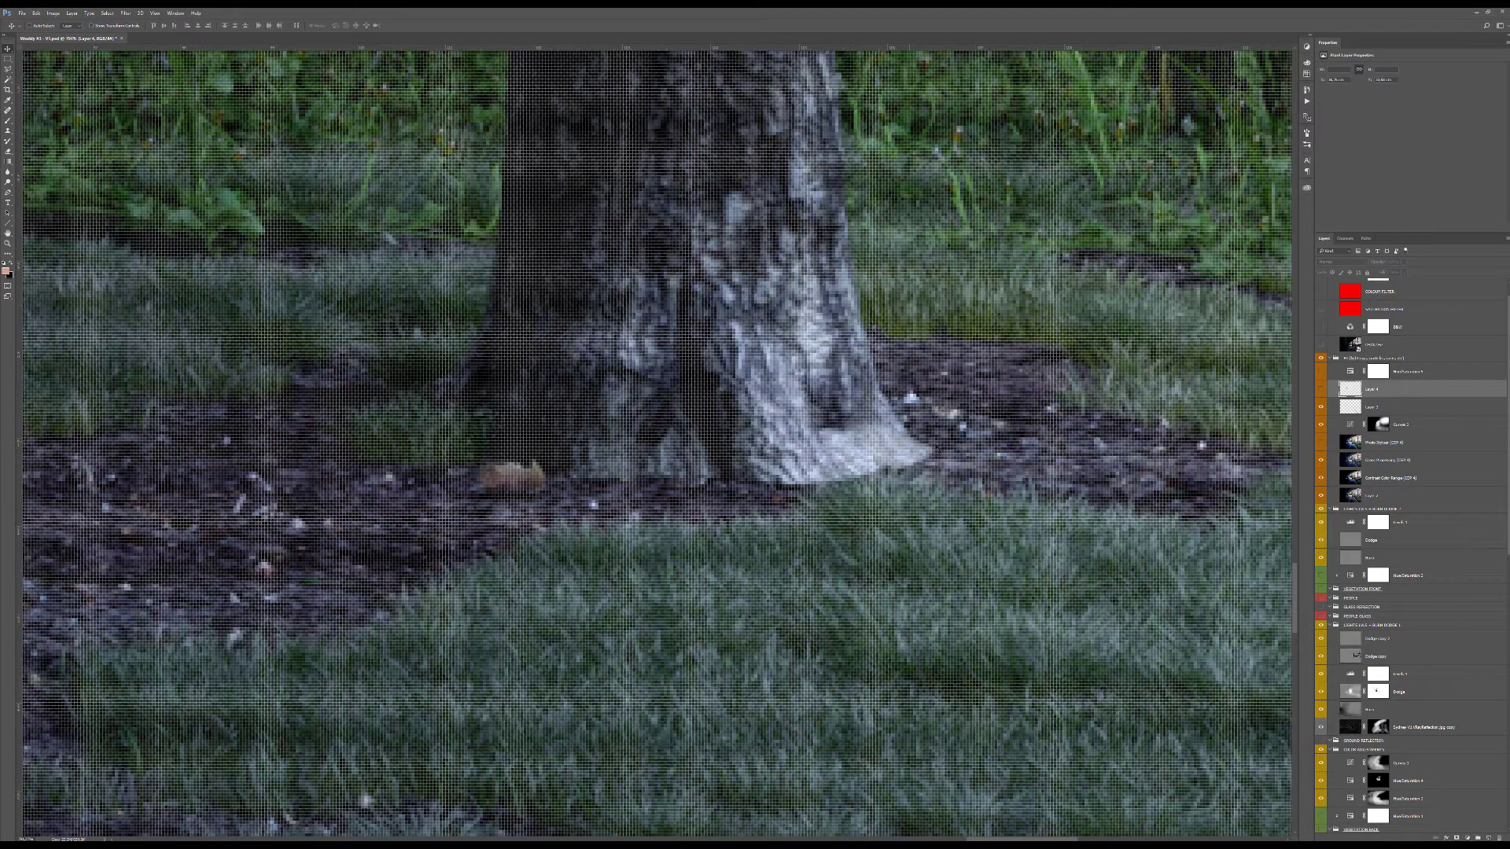
left_click(1321, 389)
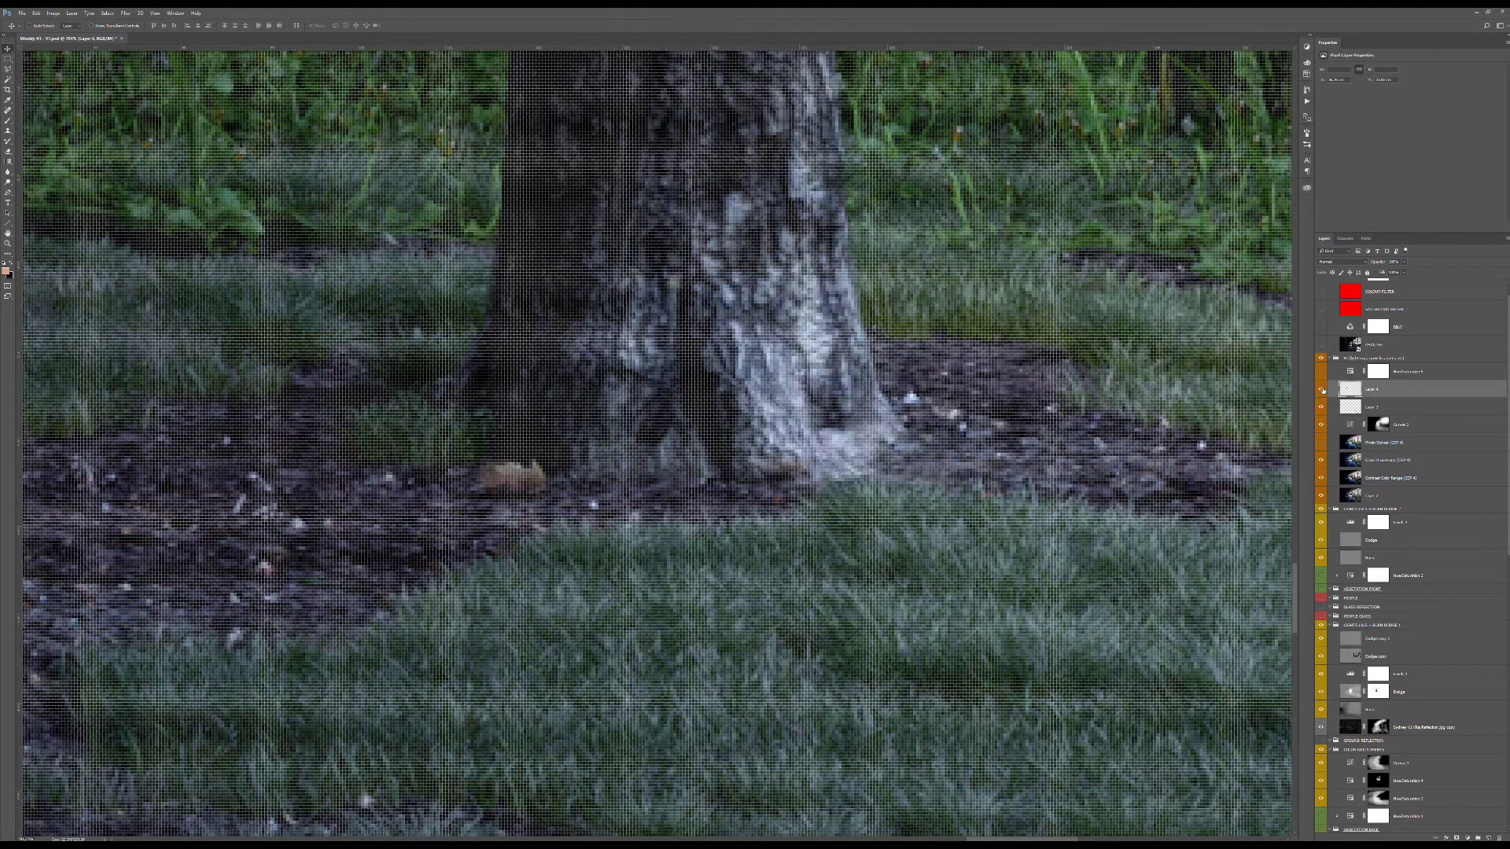
Select the Hue/Saturation adjustment at the top of the group and compare the full composite with and without it.
scroll(926, 436, "down", 9, "alt")
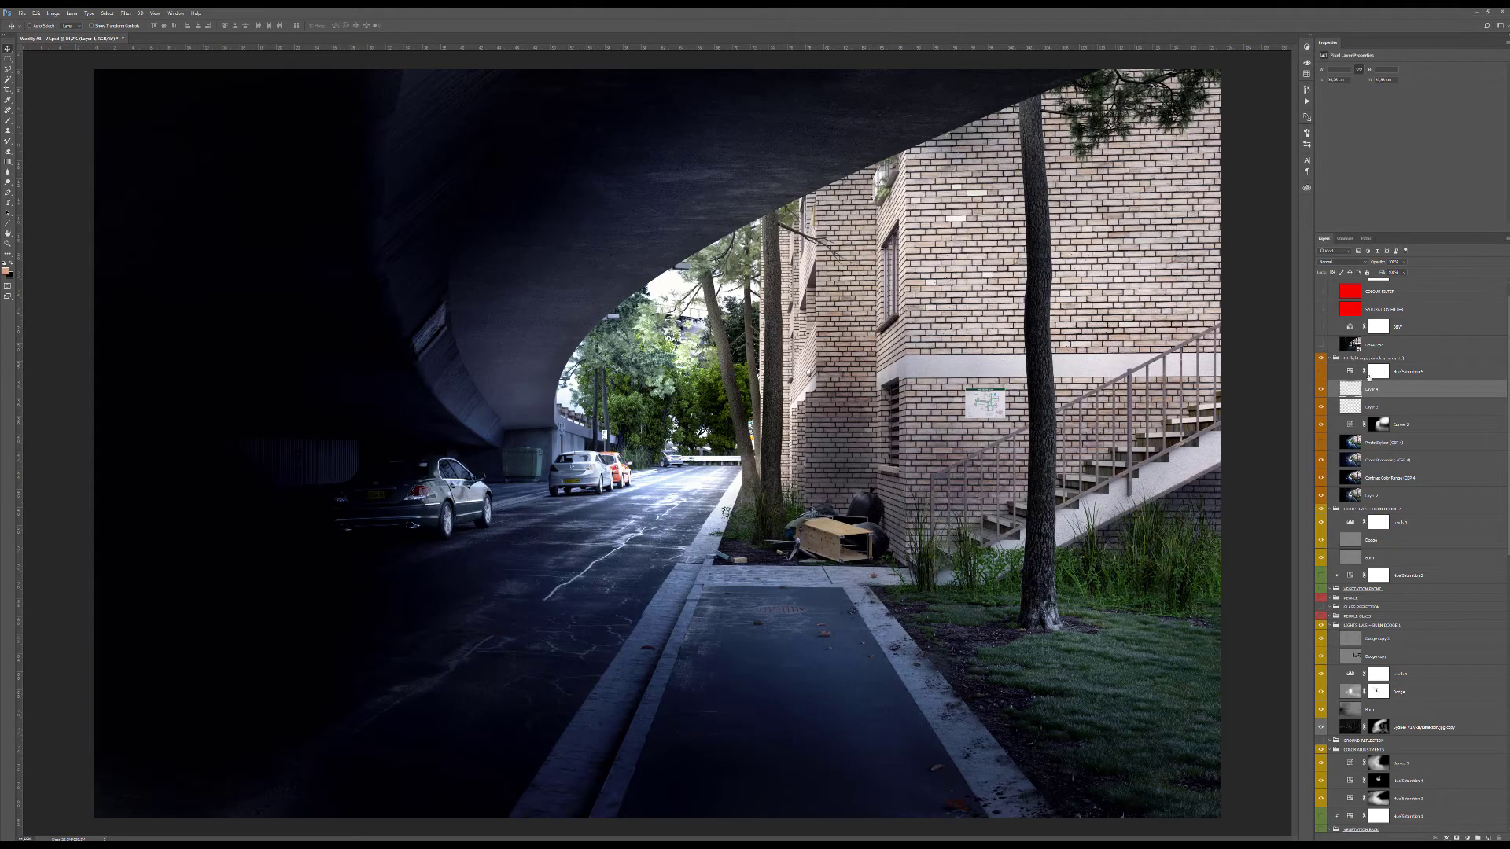
left_click(1369, 376)
left_click(1321, 375)
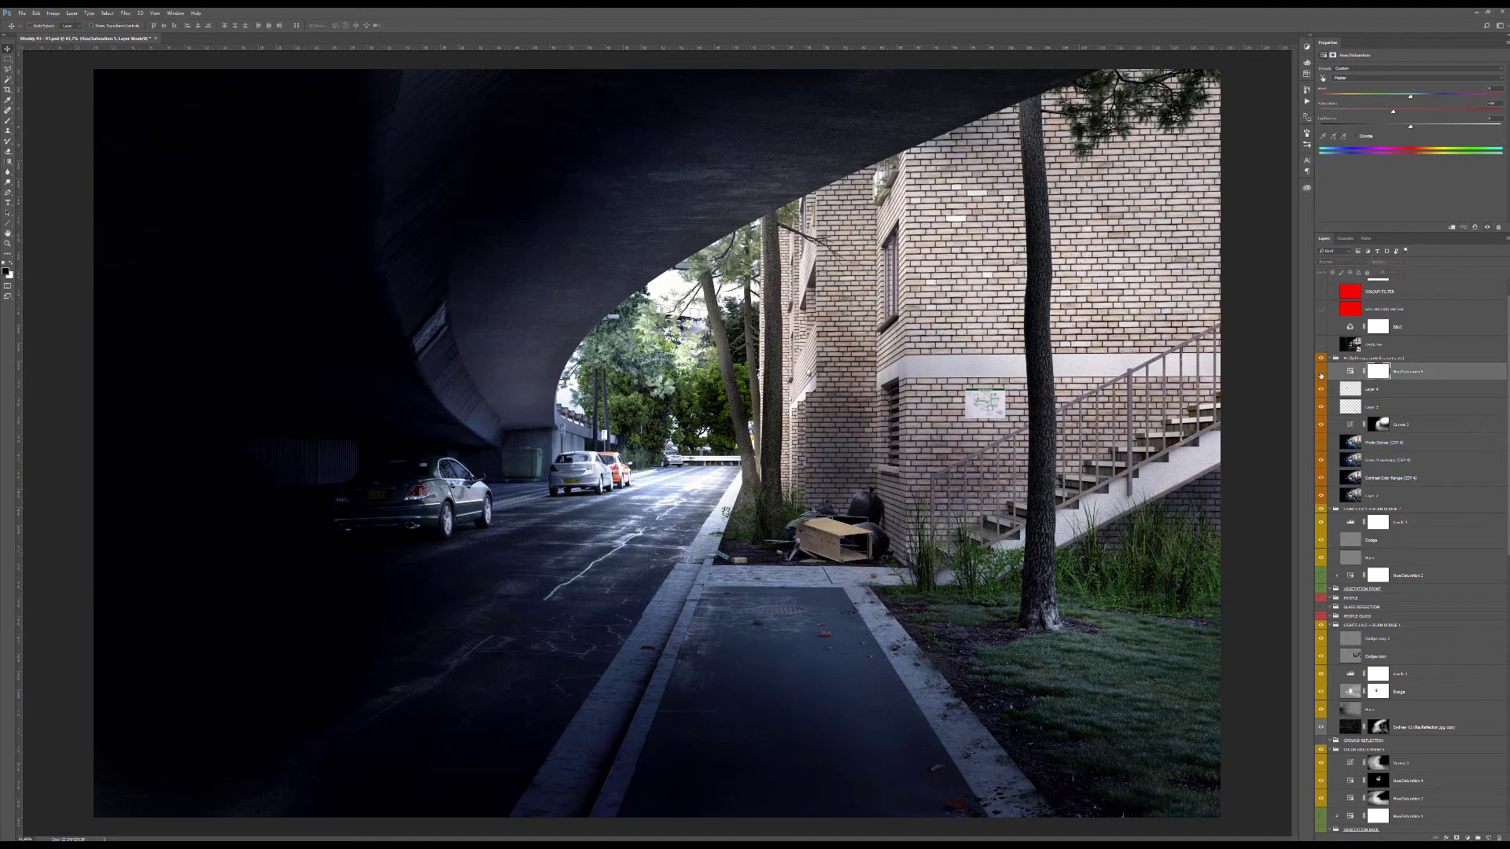
left_click(1322, 375)
left_click(1350, 374)
Examine the finished composite as a whole, then the footpath, kerb, cracked road and discarded furniture up close.
scroll(659, 470, "down", 3, "alt")
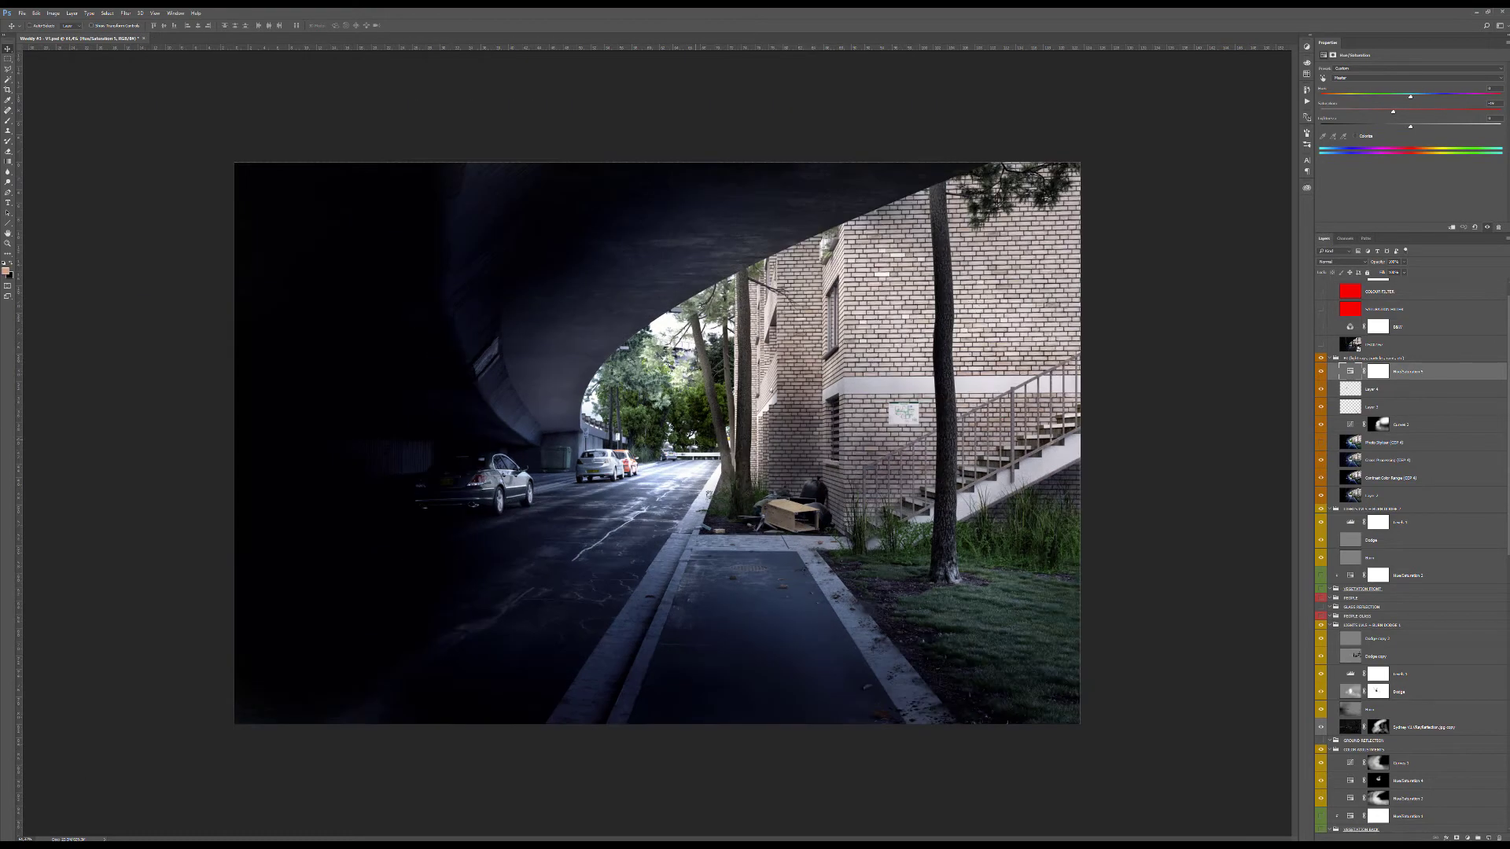
scroll(676, 454, "up", 4, "alt")
scroll(693, 440, "down", 3, "alt")
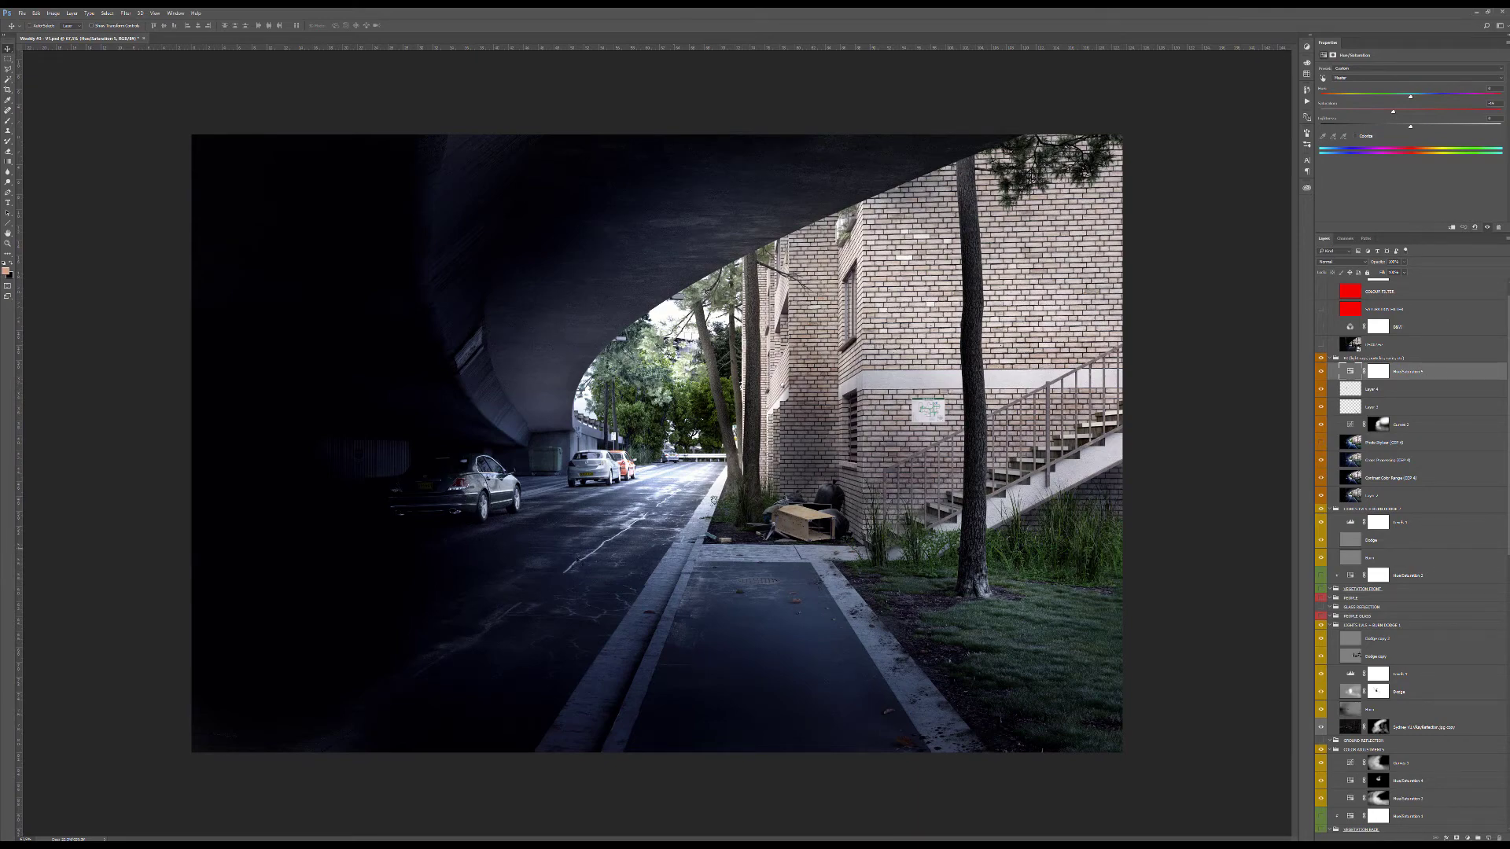
scroll(714, 500, "up", 4, "alt")
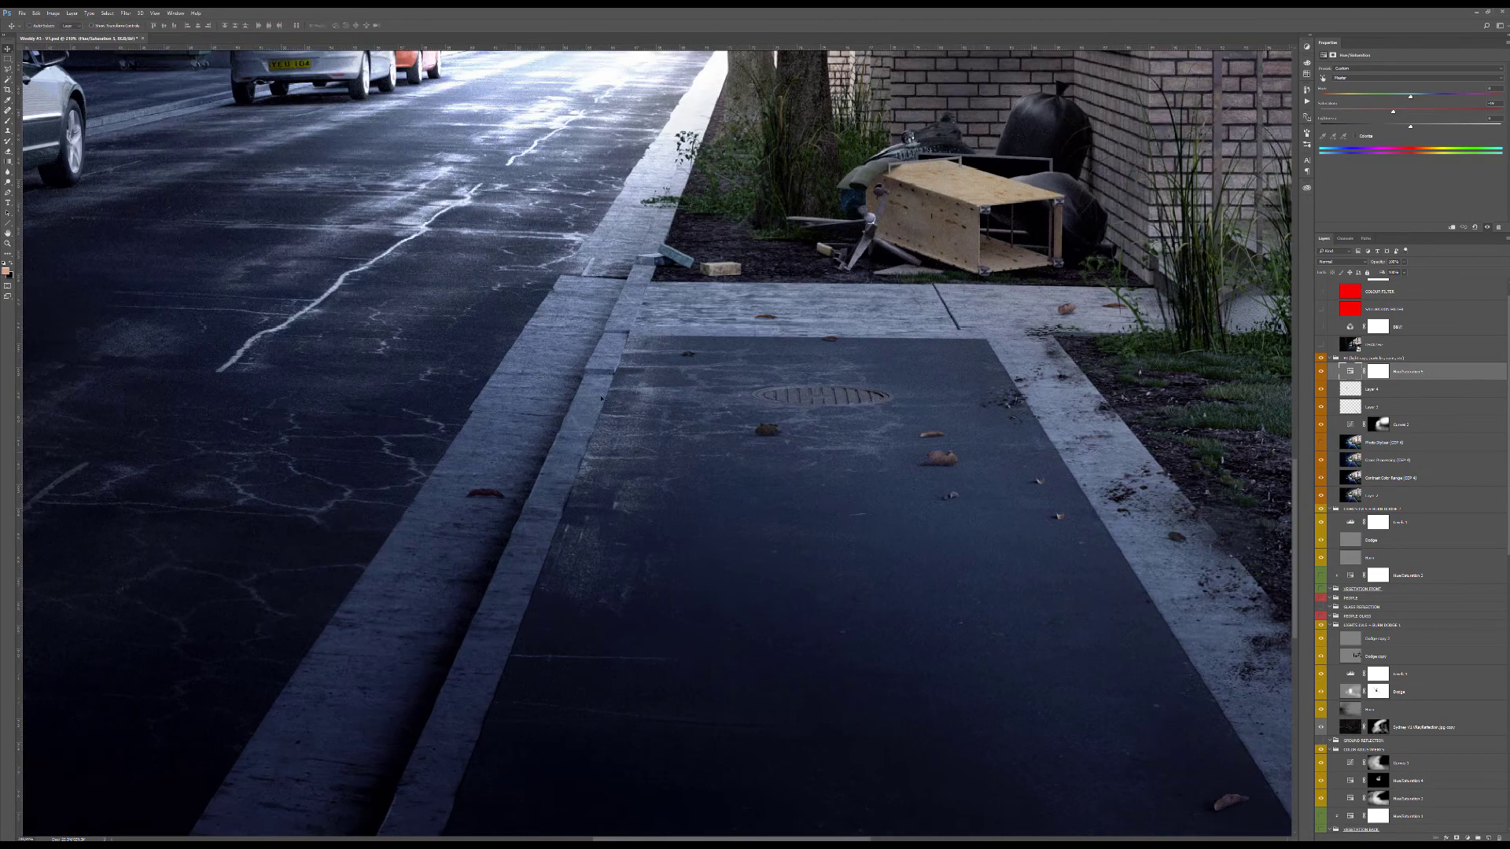
scroll(665, 307, "down", 3, "alt")
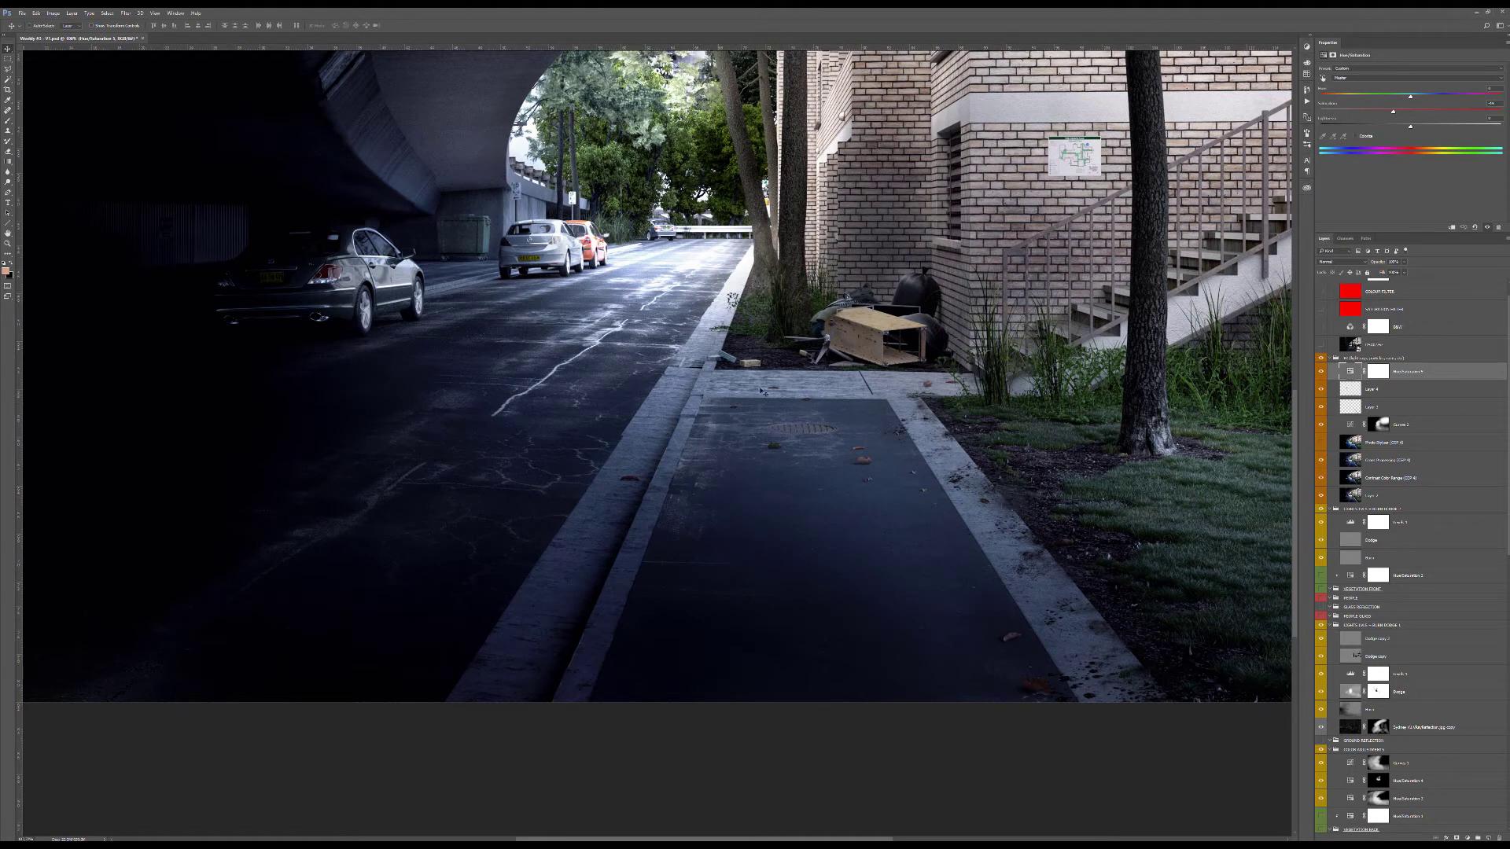
key("ctrl+minus")
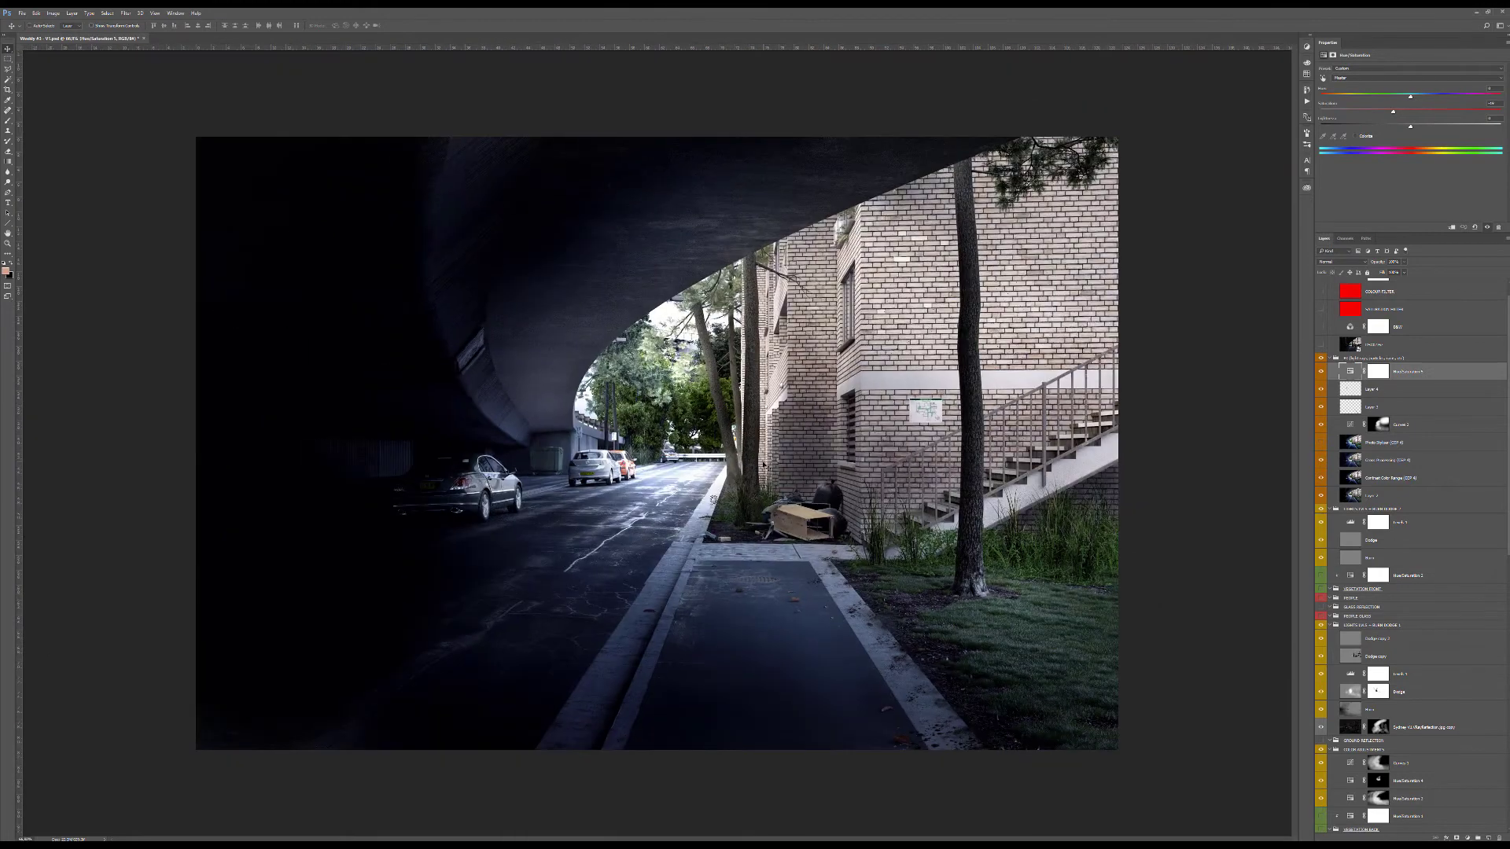
scroll(774, 500, "up", 8, "alt")
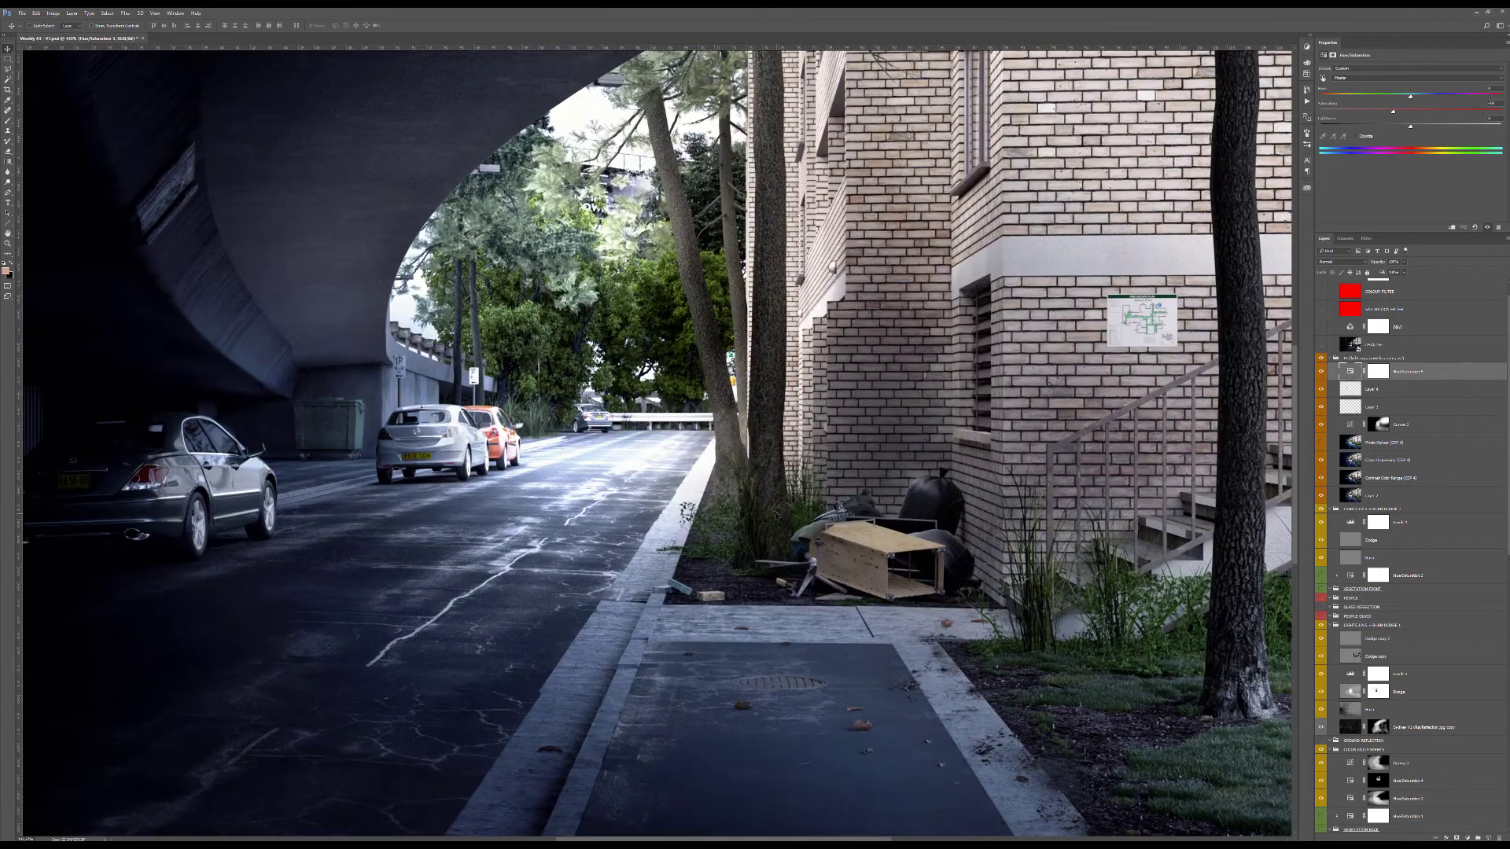
scroll(773, 499, "down", 5, "alt")
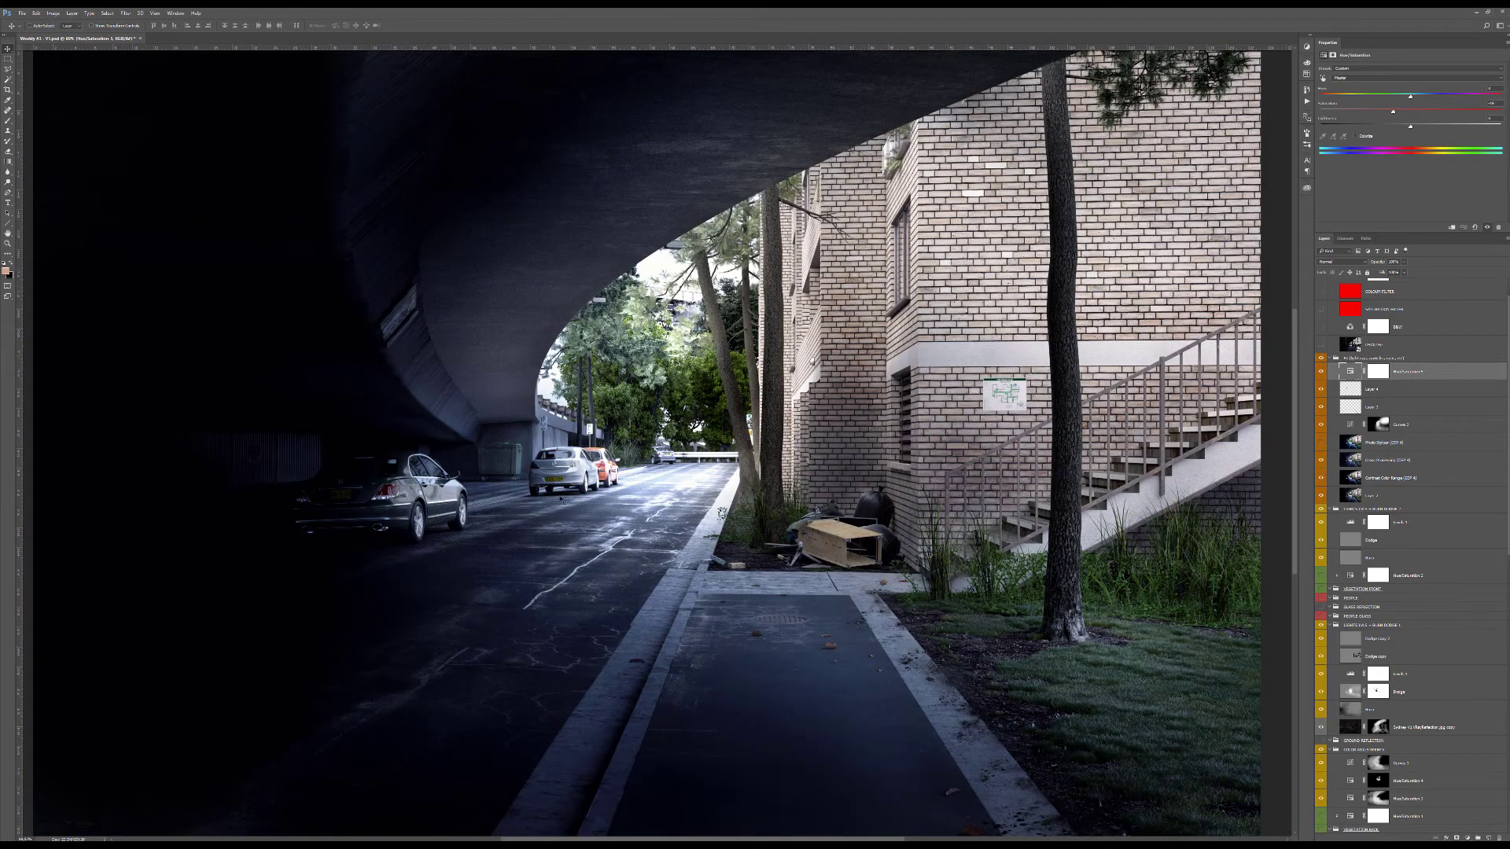
scroll(676, 514, "down", 1, "alt")
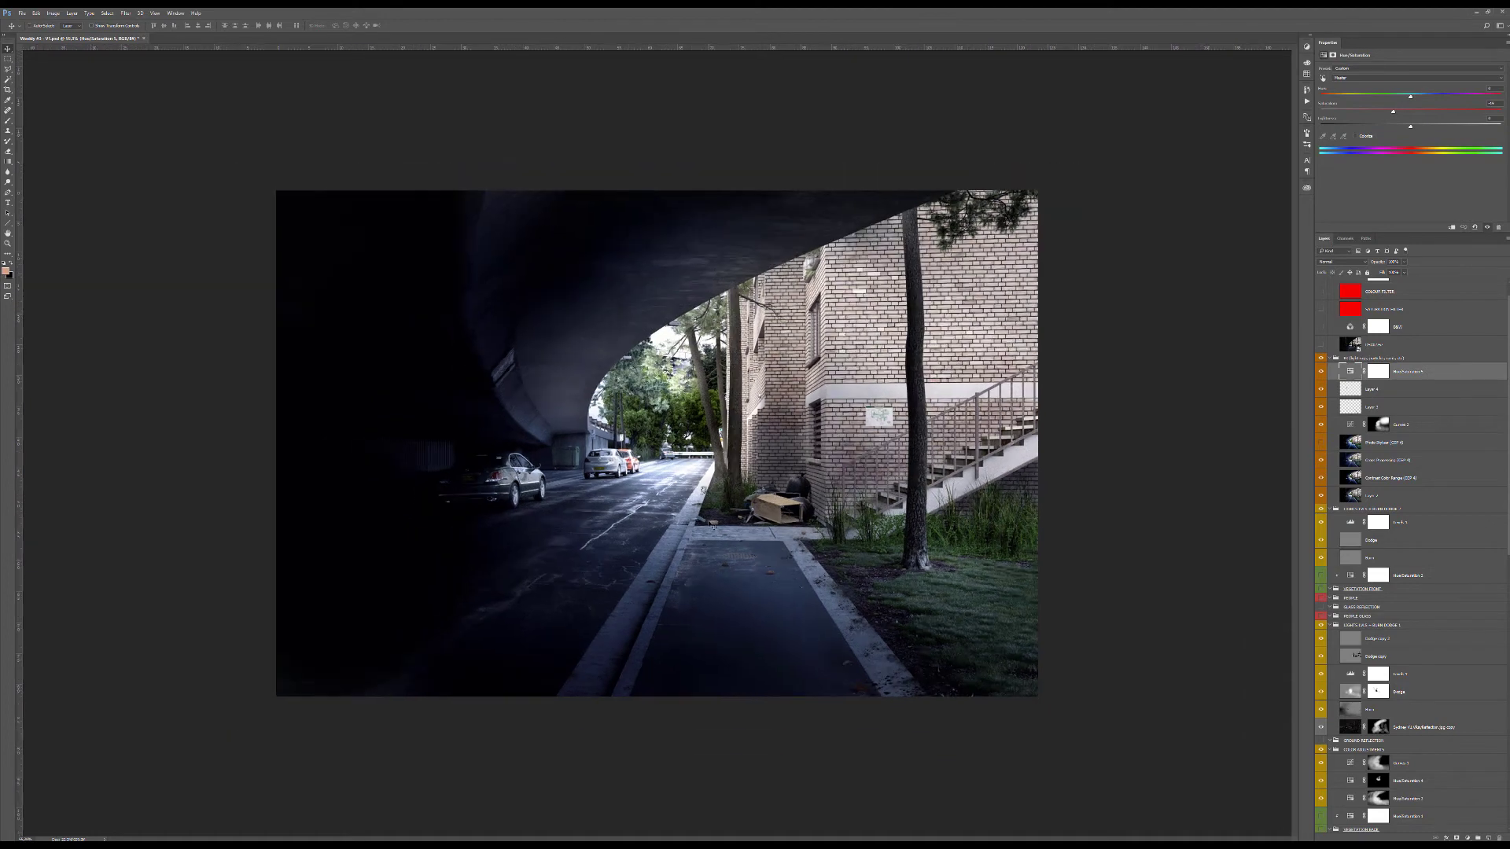
scroll(707, 525, "up", 1, "alt")
scroll(708, 524, "down", 3, "alt")
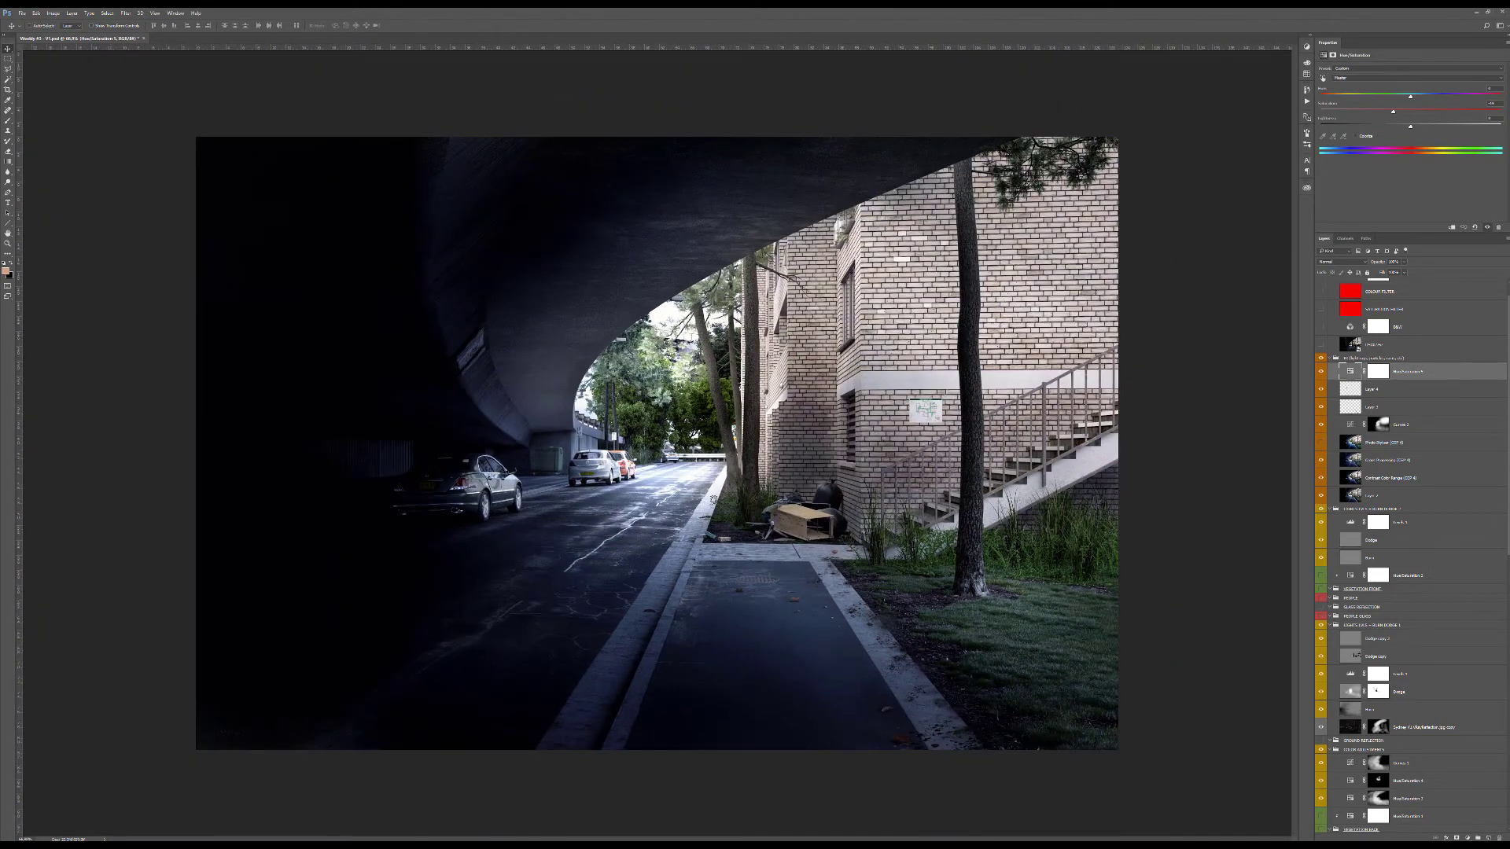
Inspect the parked cars, background trees and brick building up close, and finish on the full composite.
scroll(675, 428, "up", 13, "alt")
key("z")
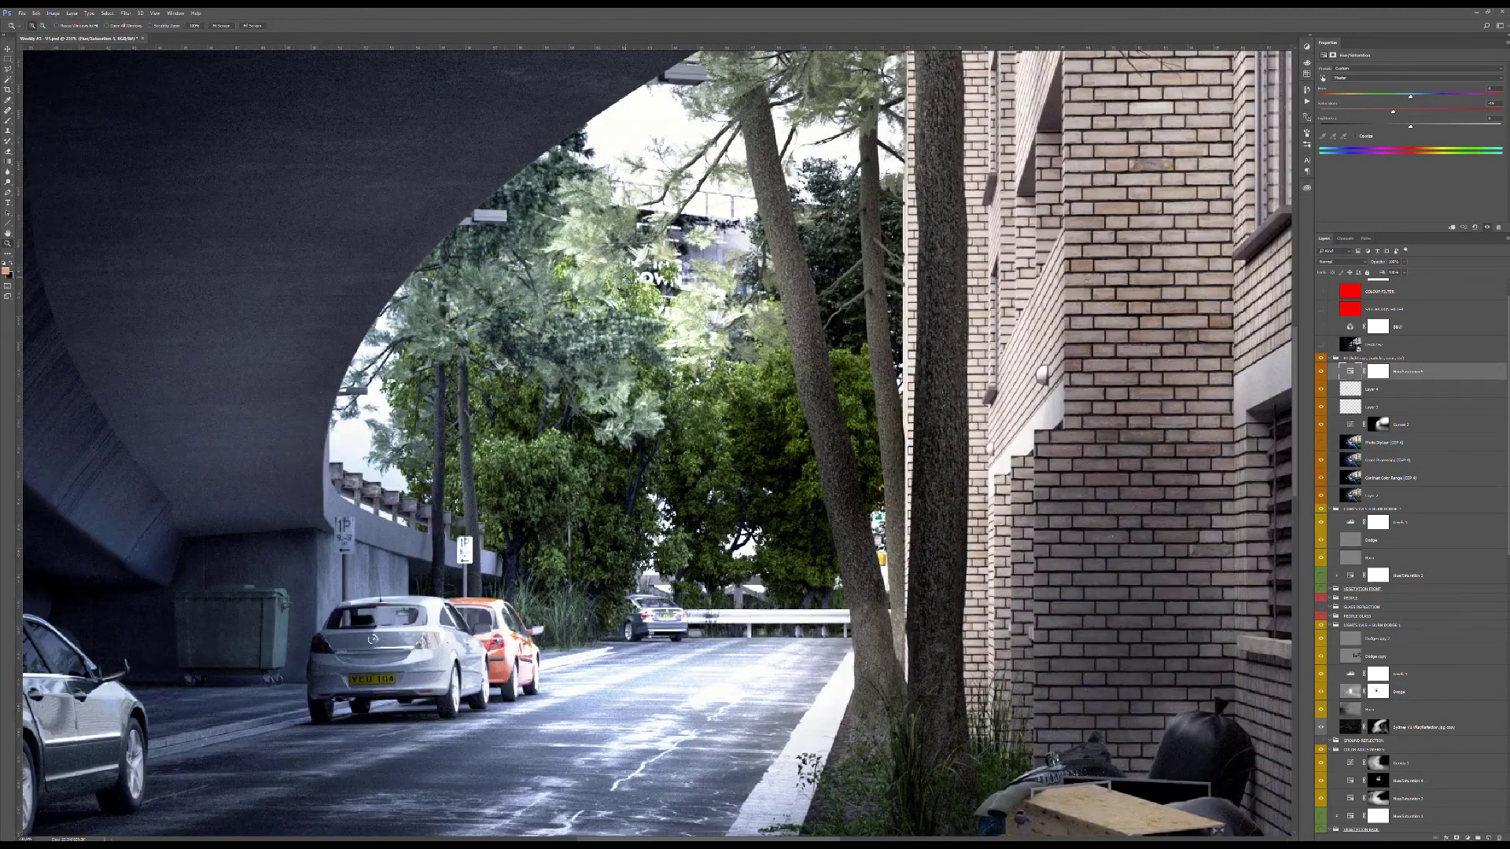
scroll(645, 282, "down", 3, "alt")
key("v")
scroll(667, 290, "up", 4, "alt")
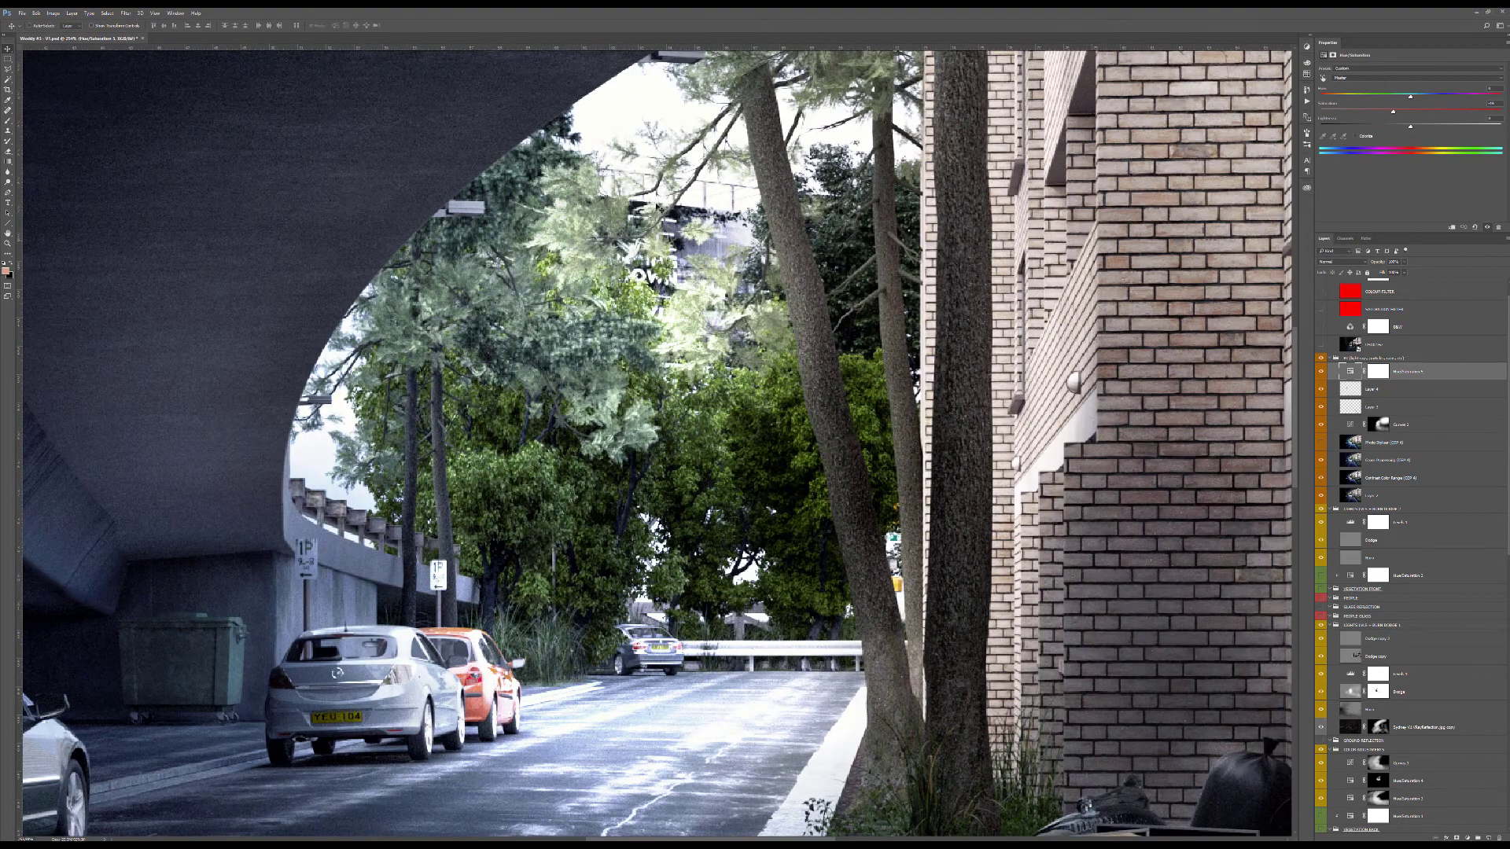
scroll(700, 310, "down", 6, "alt")
left_click_drag(1027, 400, 810, 387)
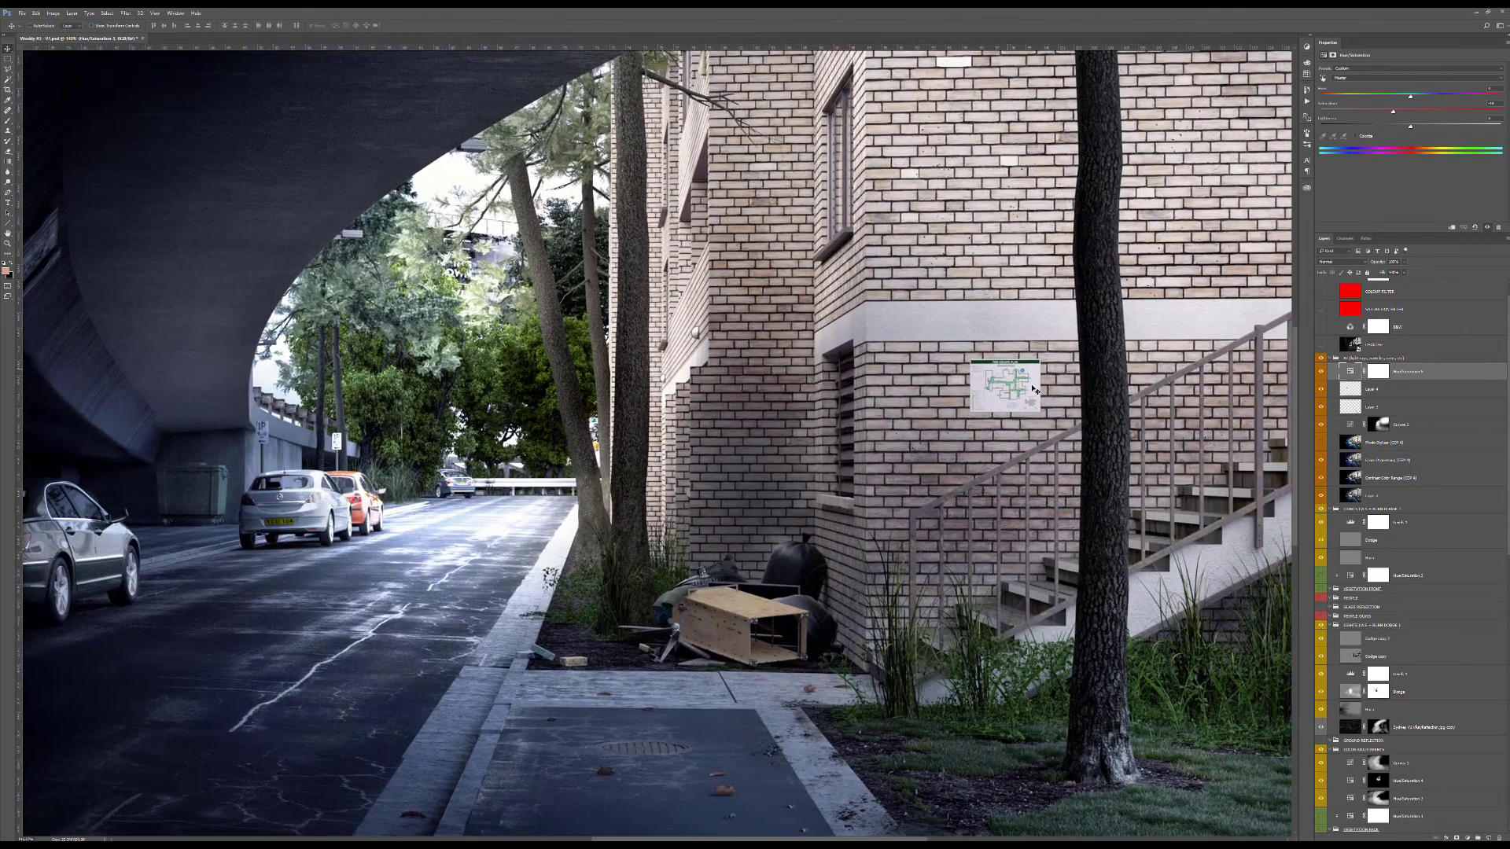
scroll(810, 387, "down", 1, "alt")
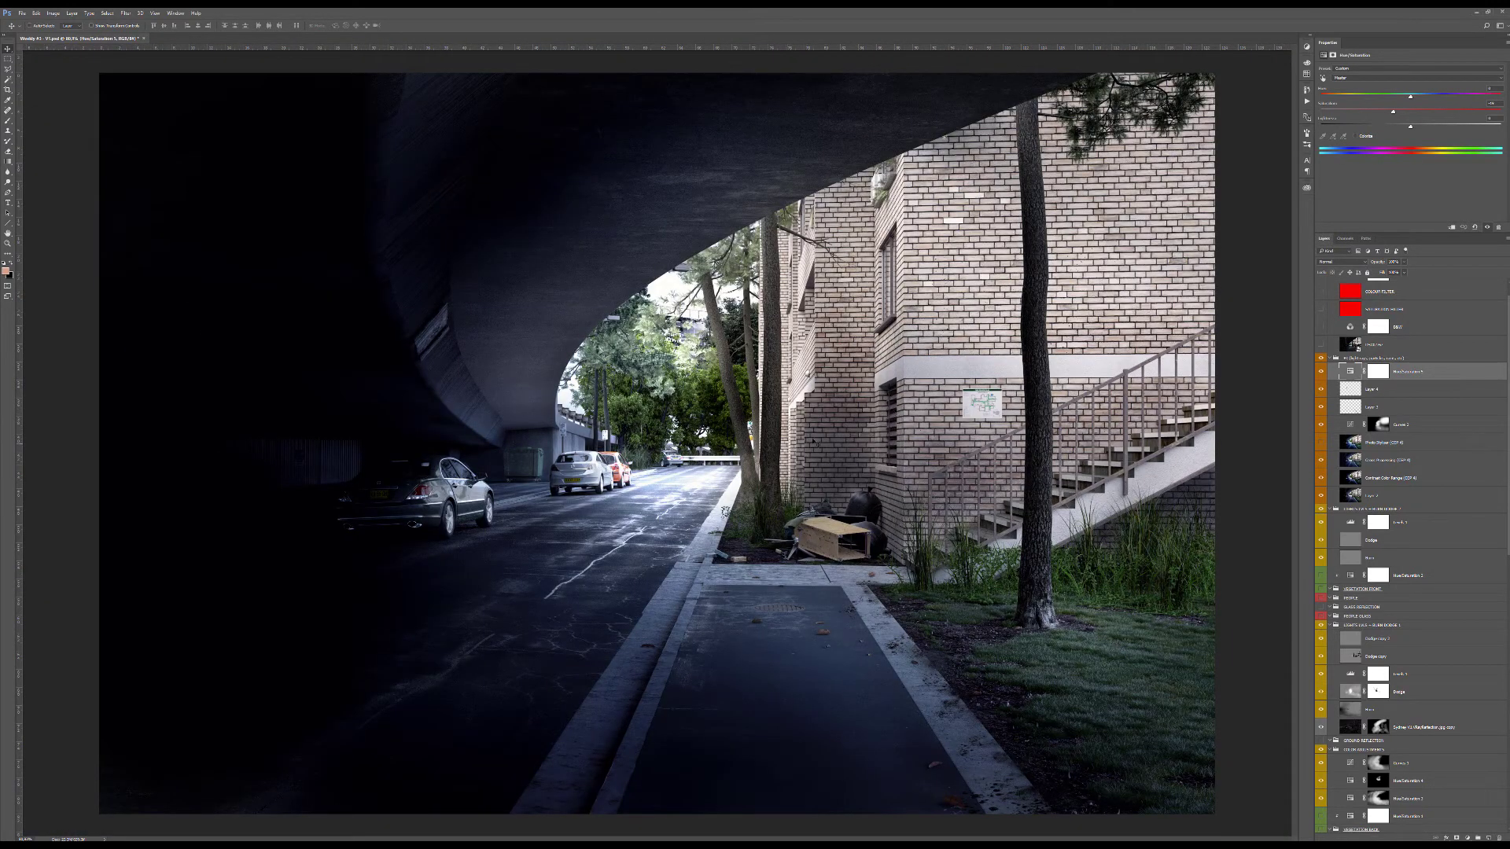
scroll(814, 442, "down", 1, "alt")
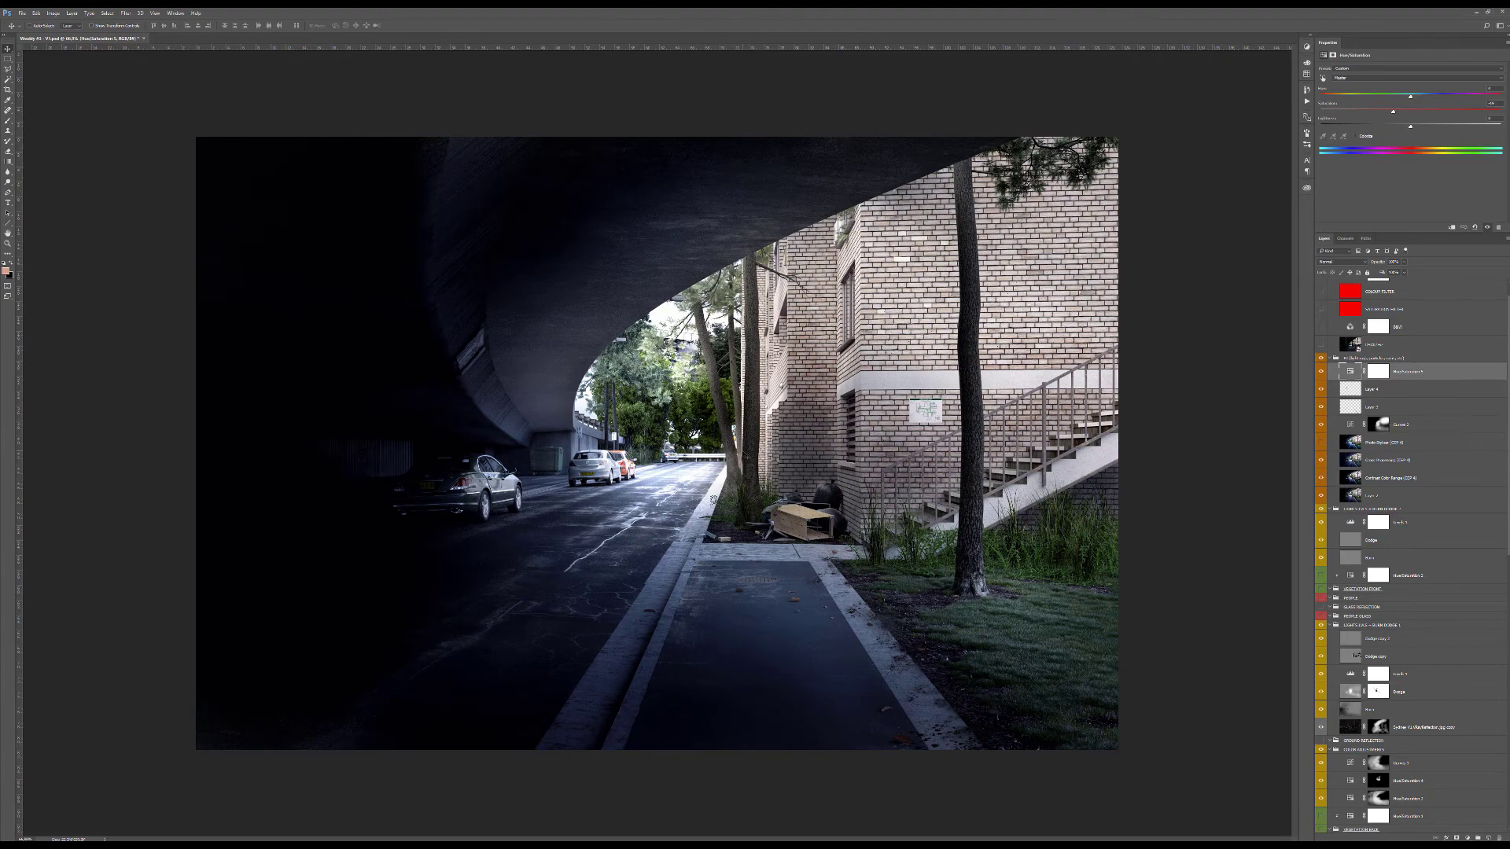